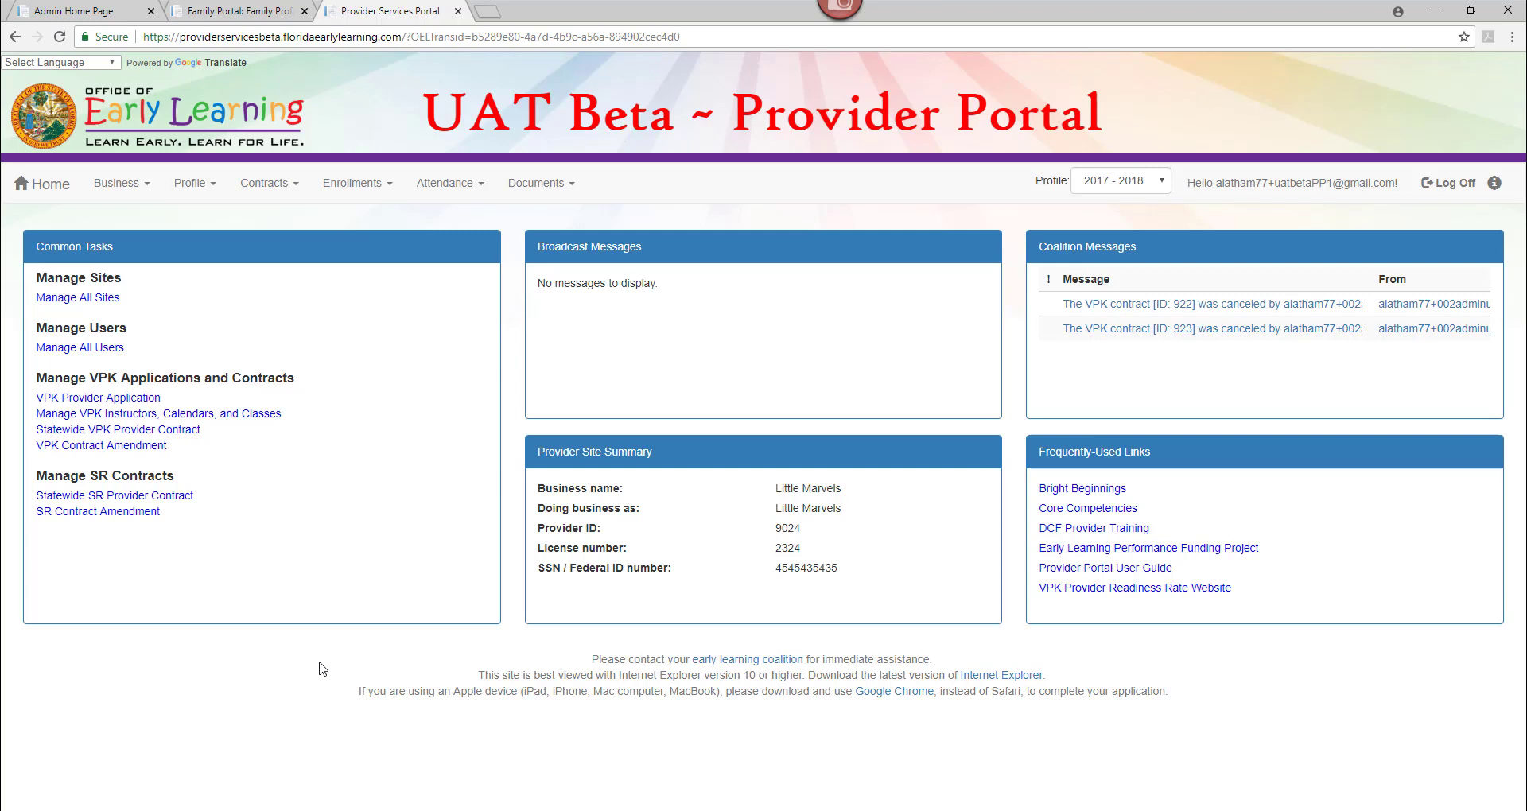
Go to Enrollments > Manage VPK Enrollments > Request/Change Enrollment.
left_click(355, 190)
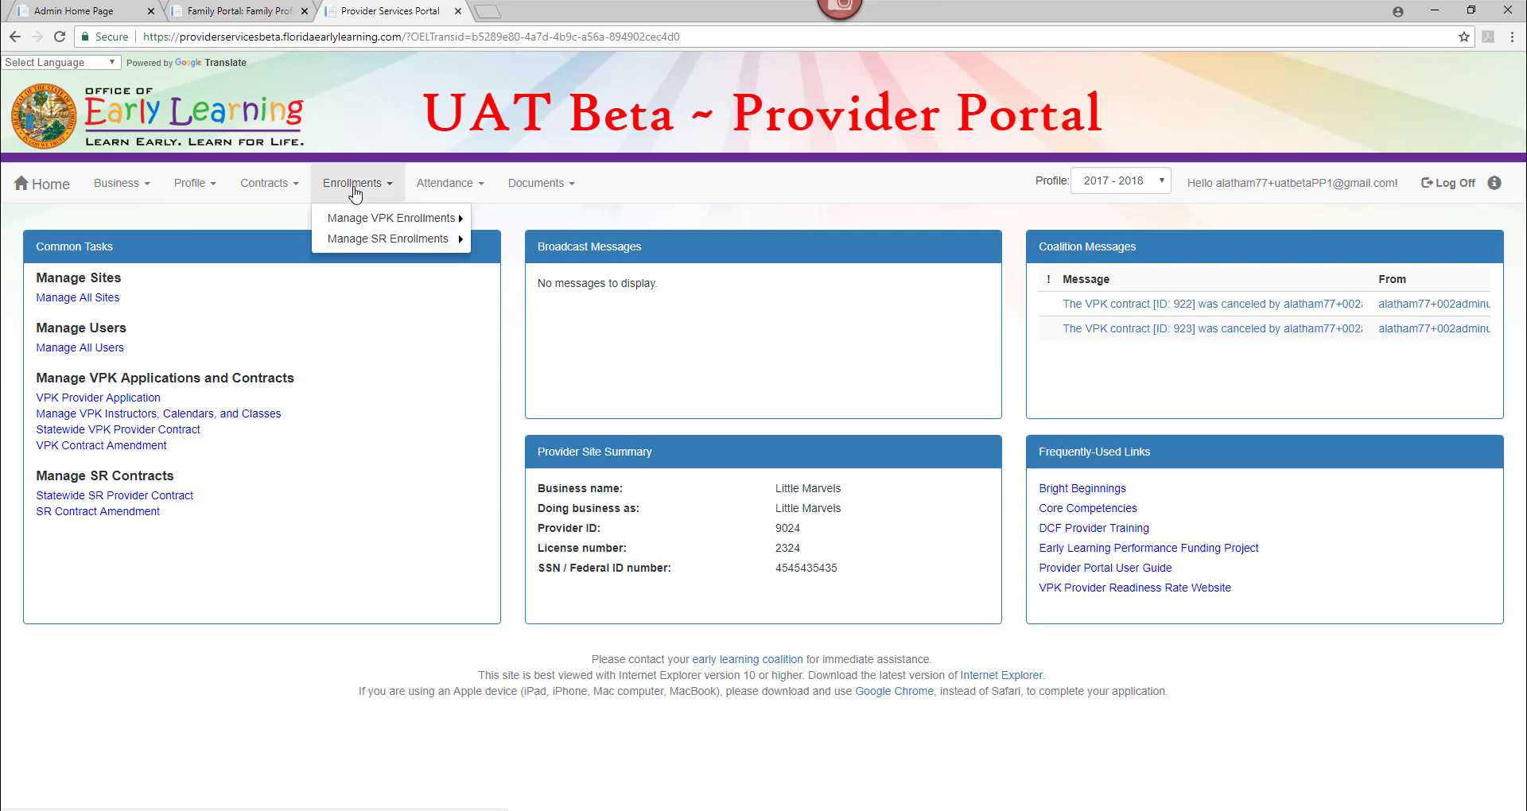
mouse_move(362, 227)
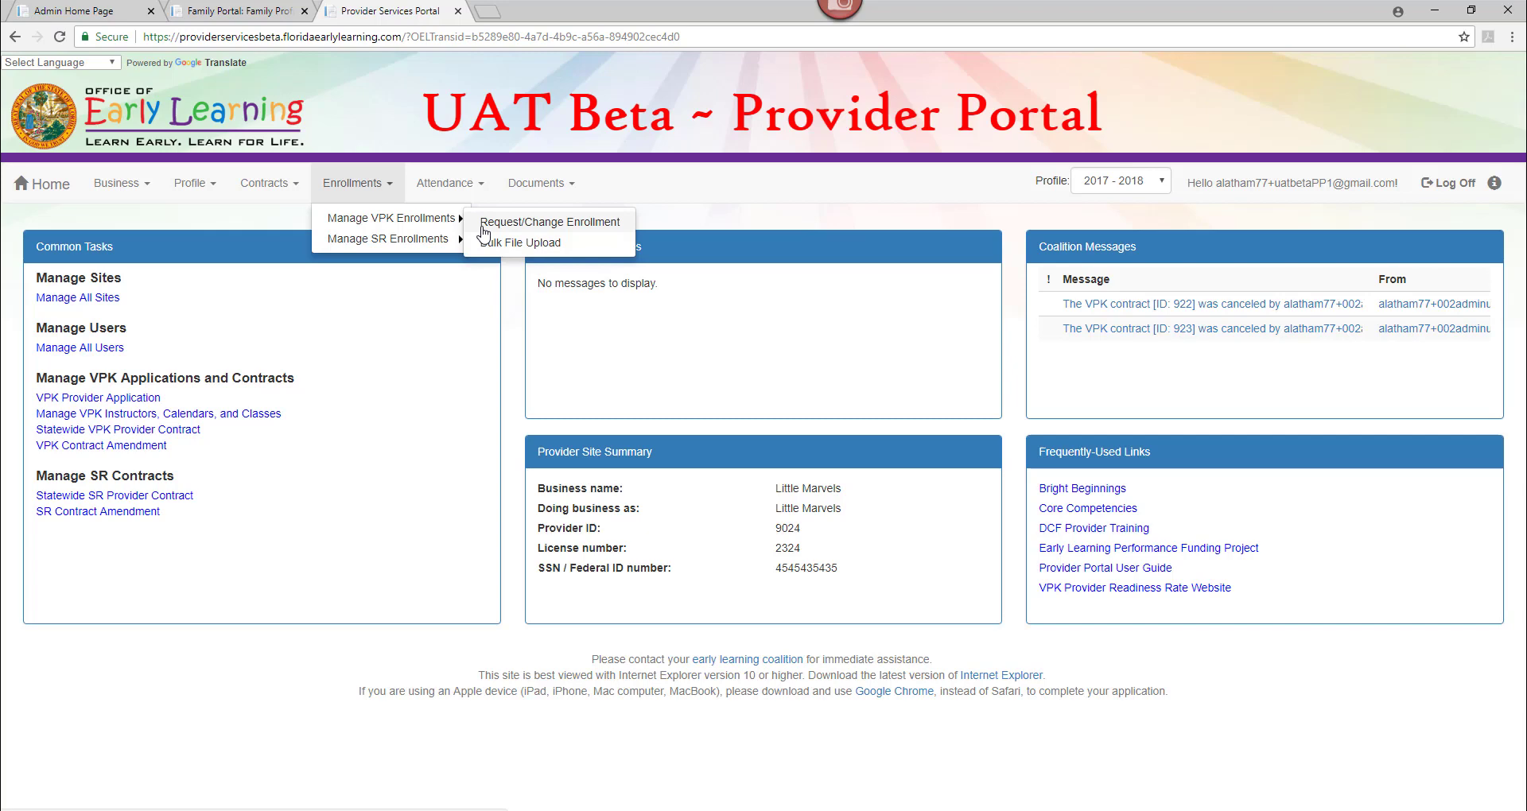
left_click(482, 228)
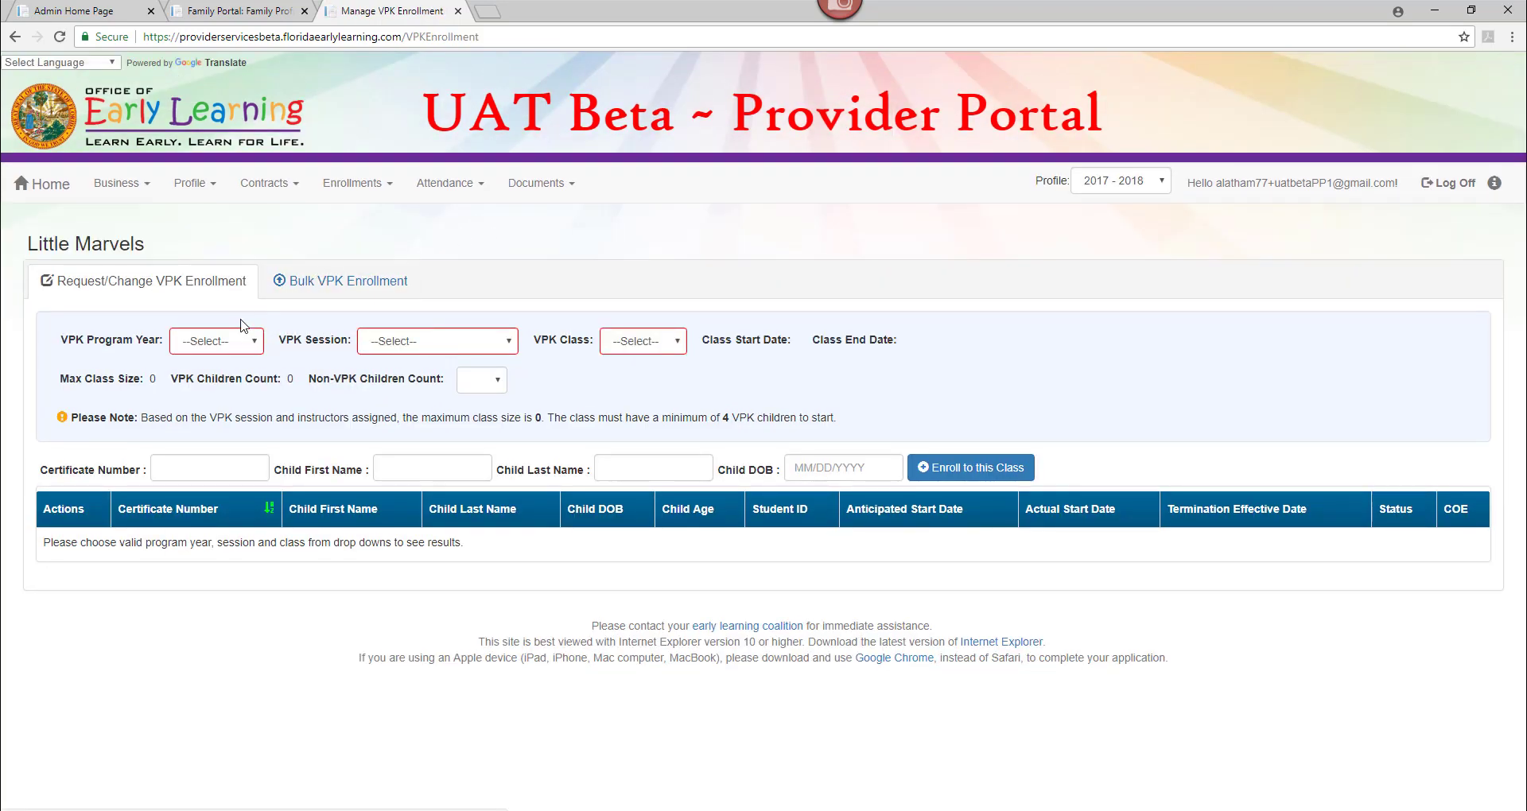
Select program year 2018-2019, the School-year (540 hours) session and class AF18 - X-Men.
left_click(229, 349)
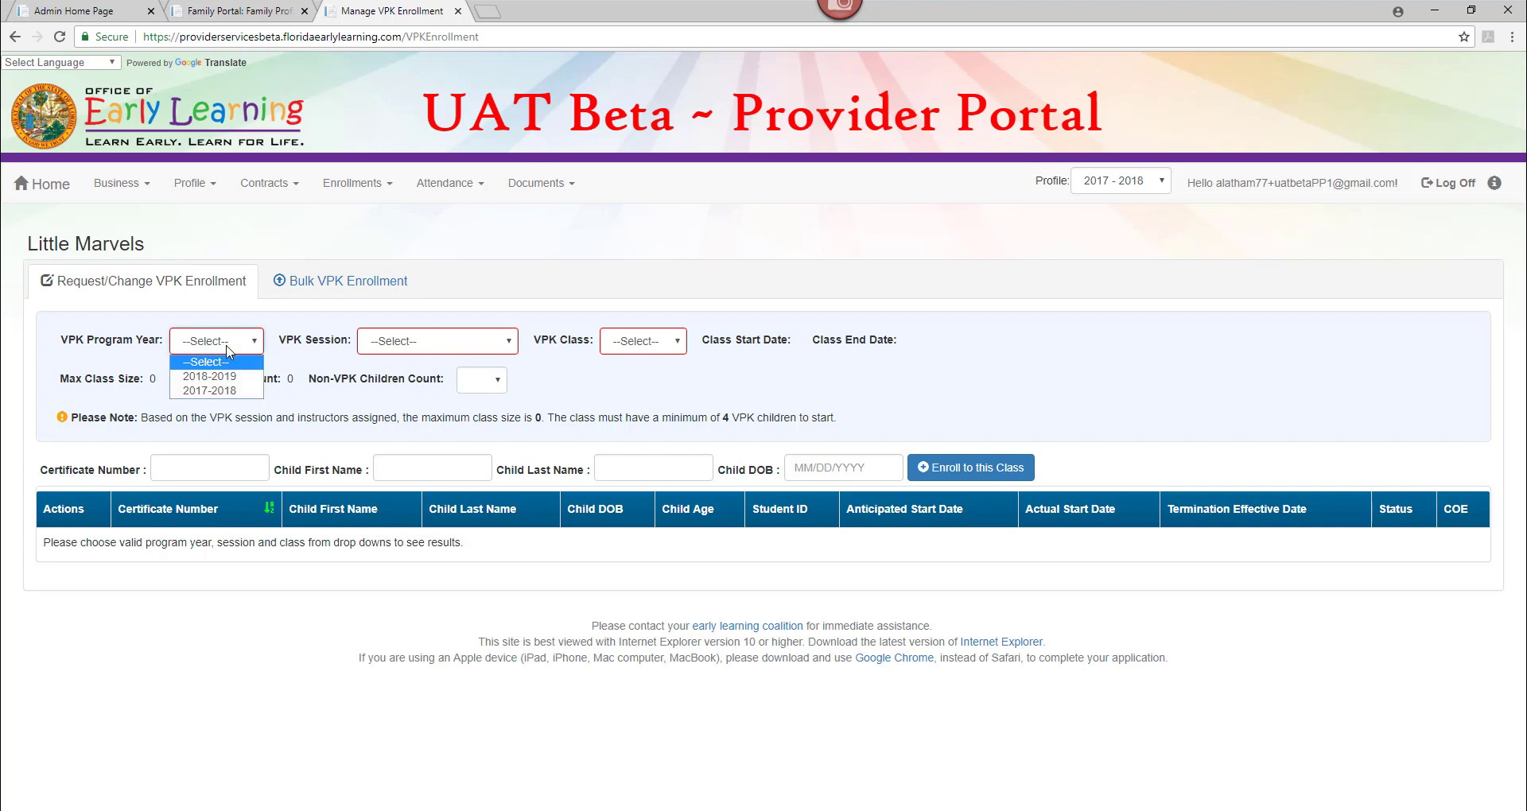
left_click(227, 377)
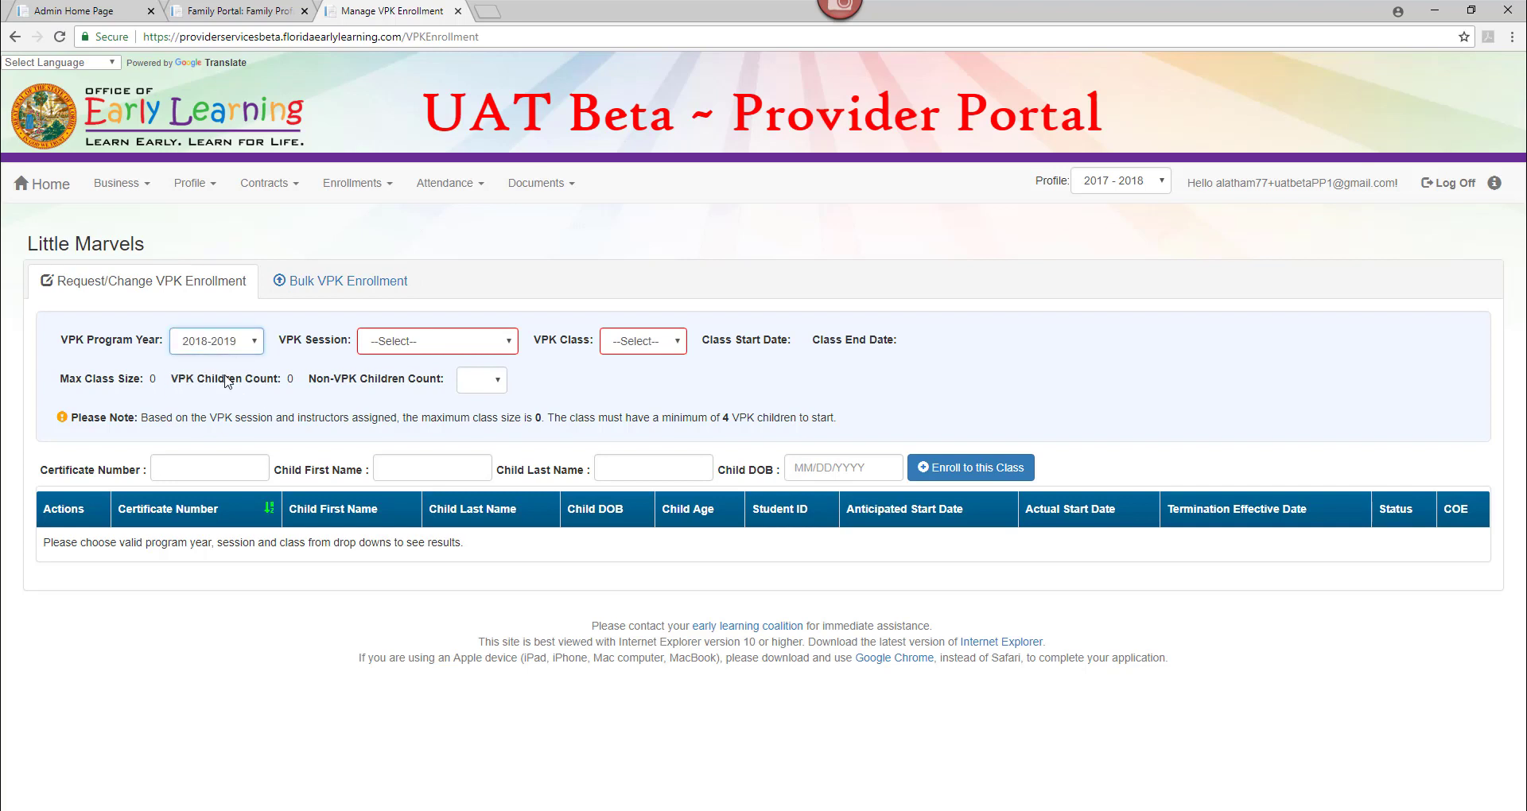
left_click(391, 348)
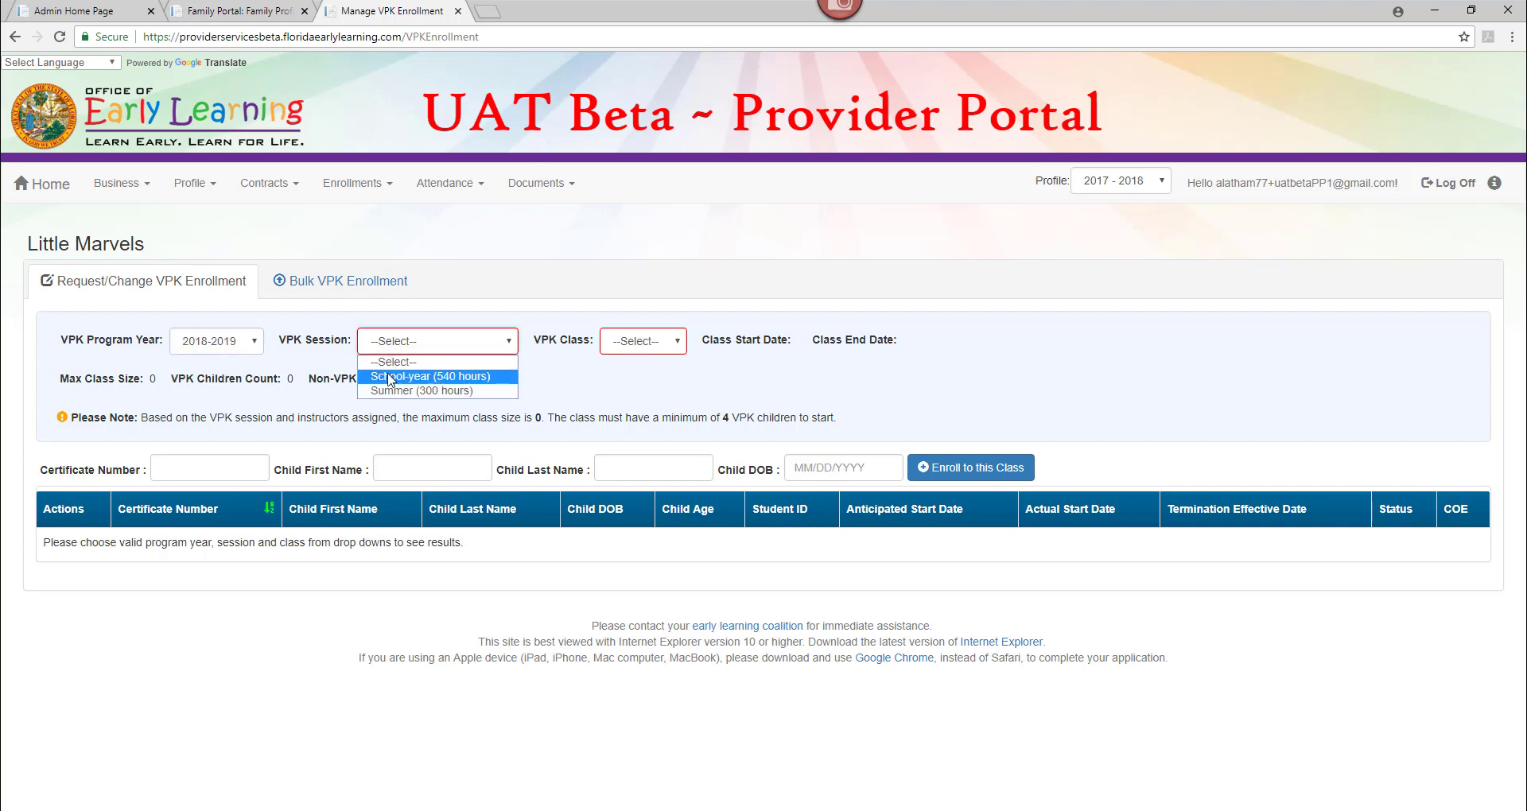
left_click(389, 377)
left_click(657, 347)
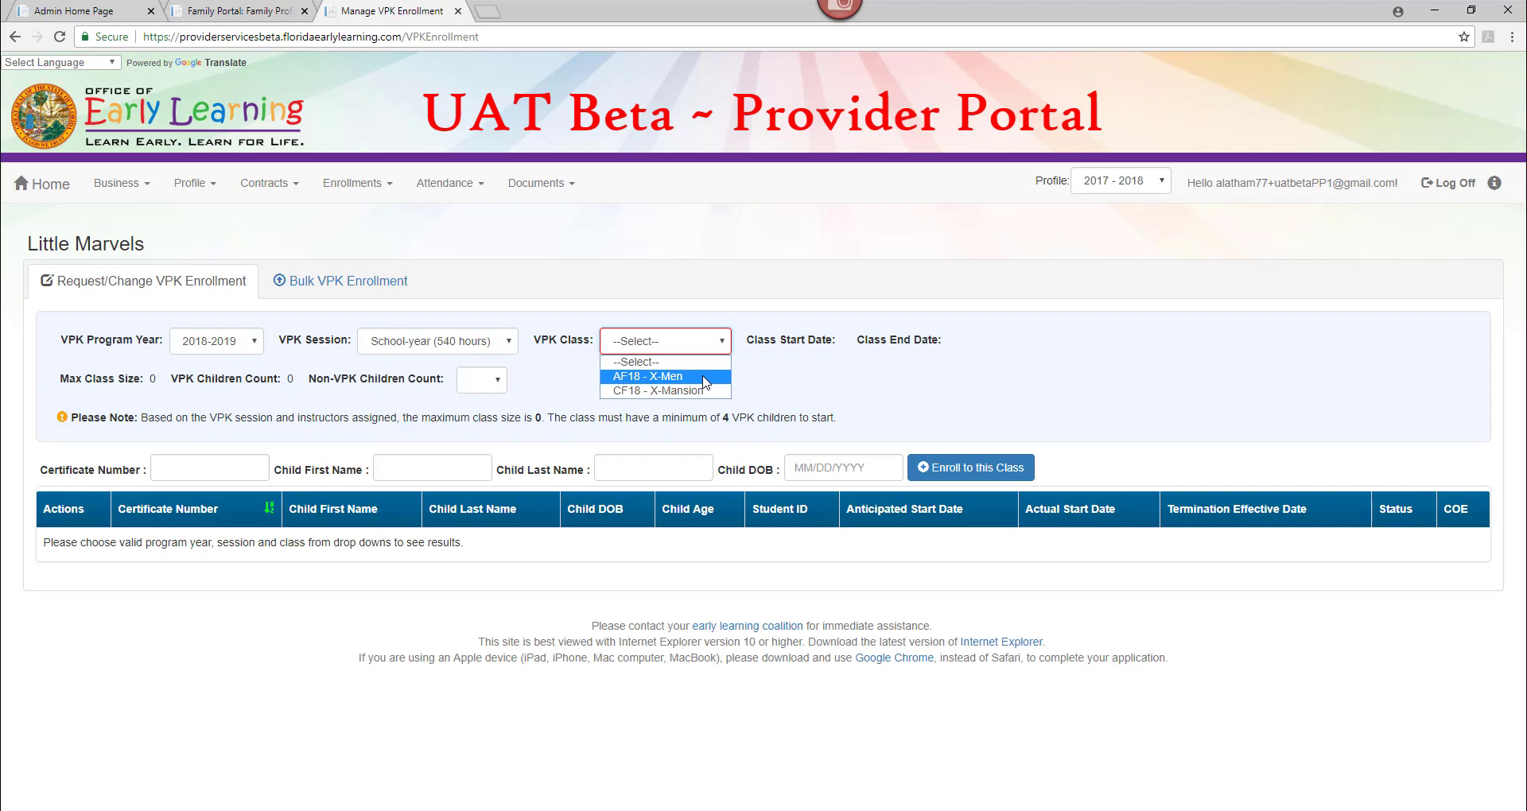
left_click(705, 380)
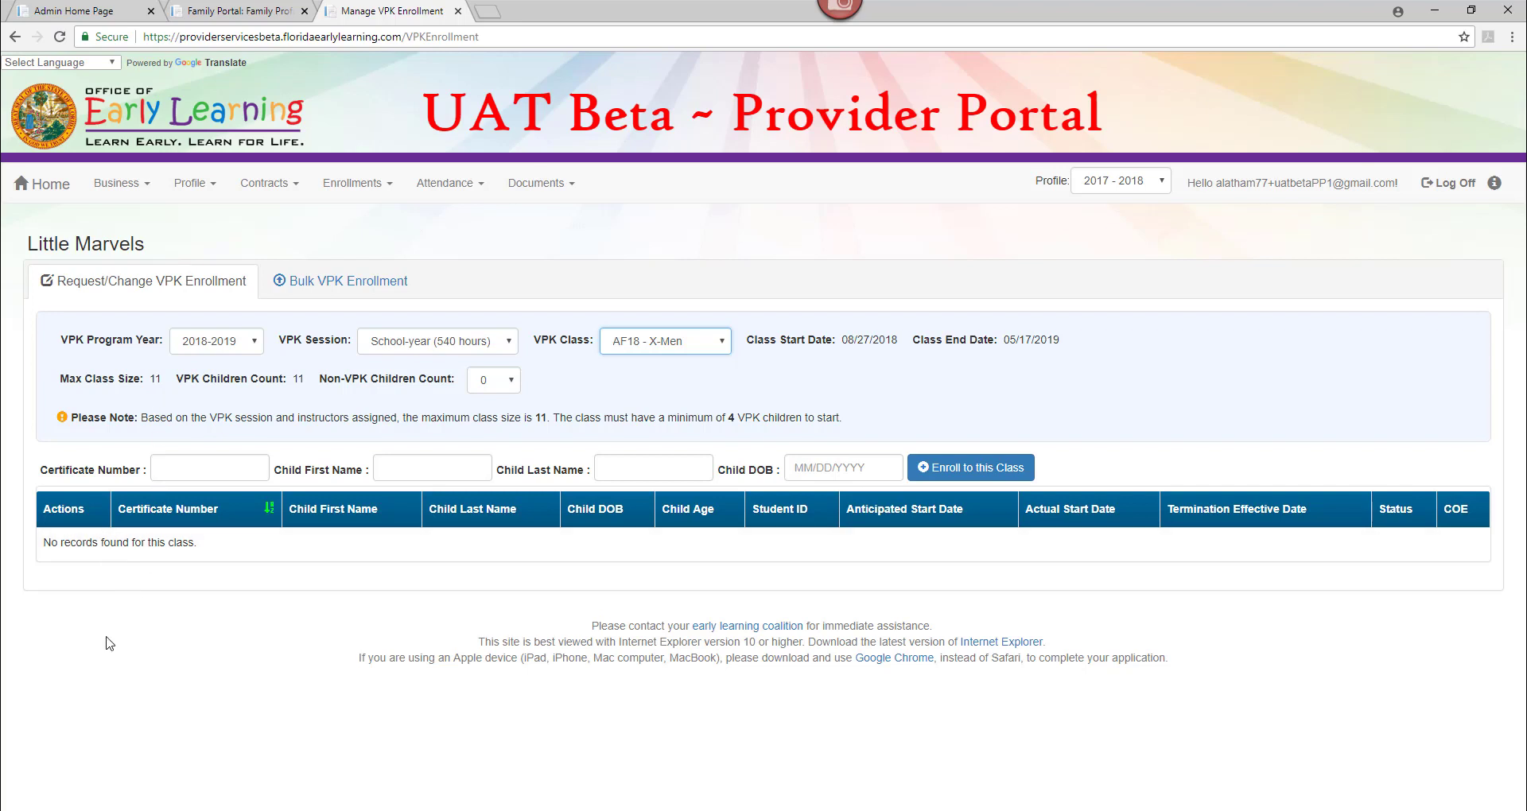
left_click(285, 317)
Download the bulk VPK enrollment CSV template and open it in Excel at cell A2.
left_click(322, 296)
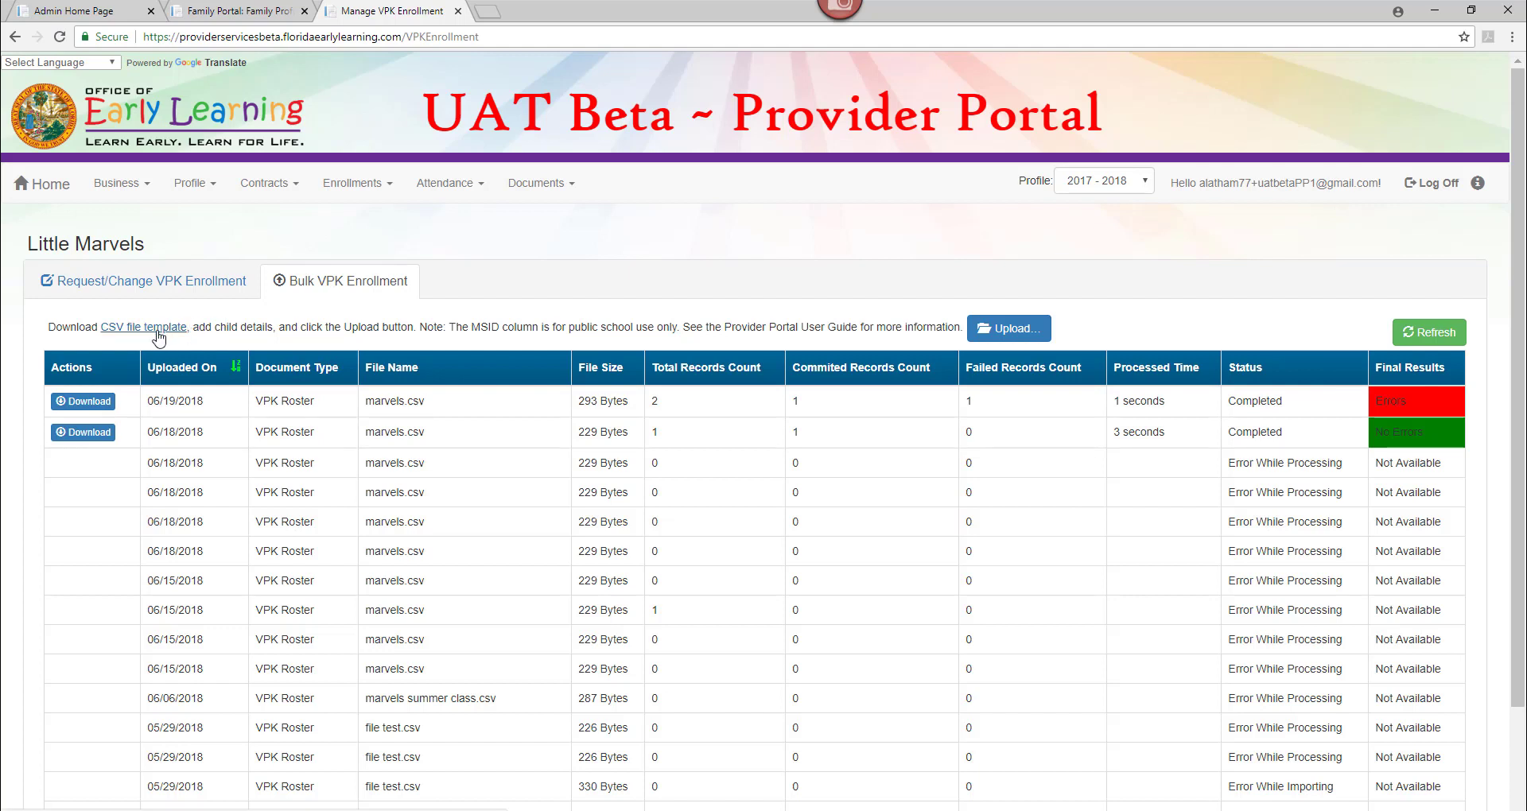
left_click(157, 337)
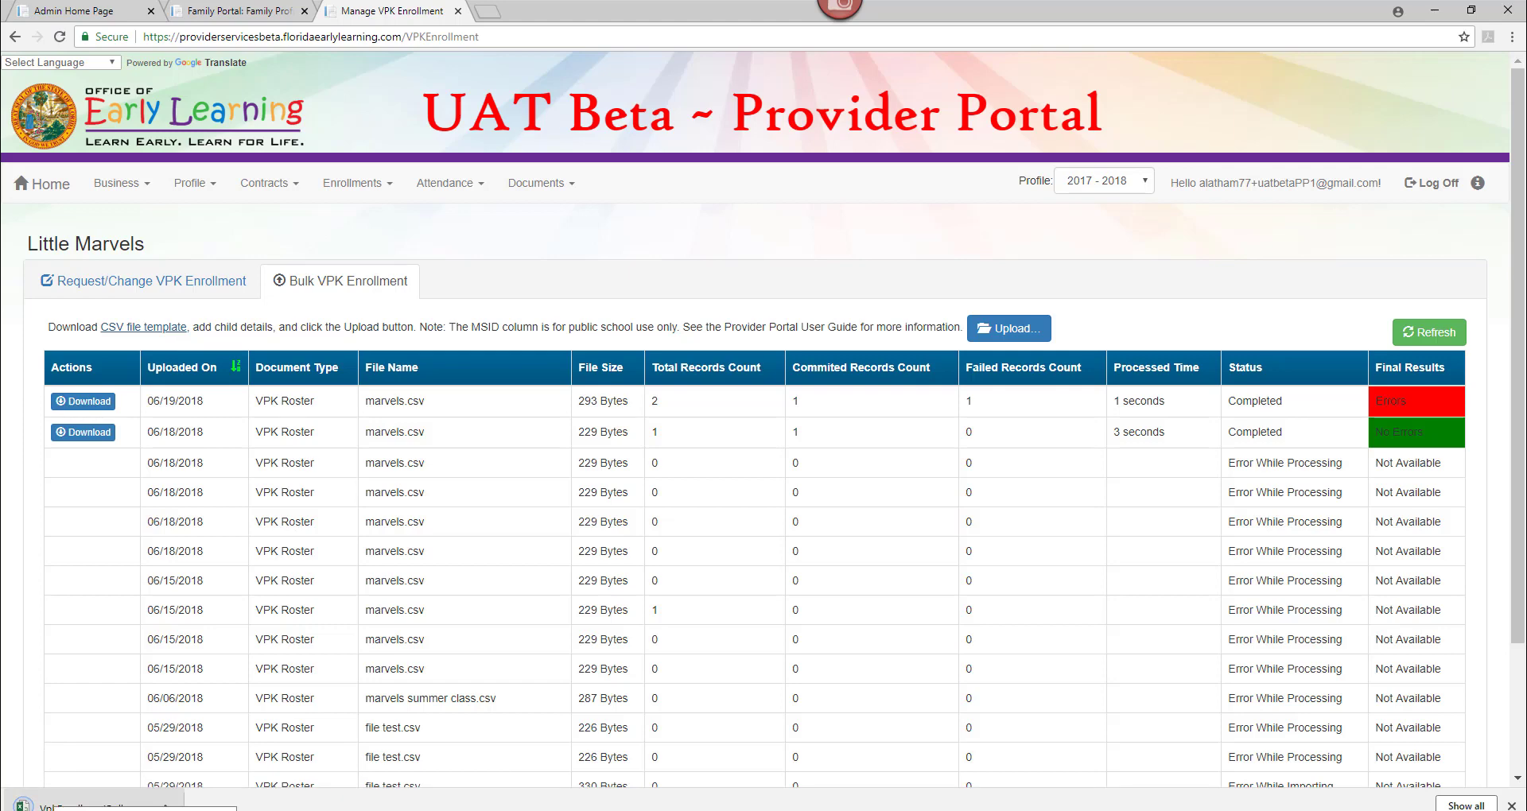
left_click(55, 805)
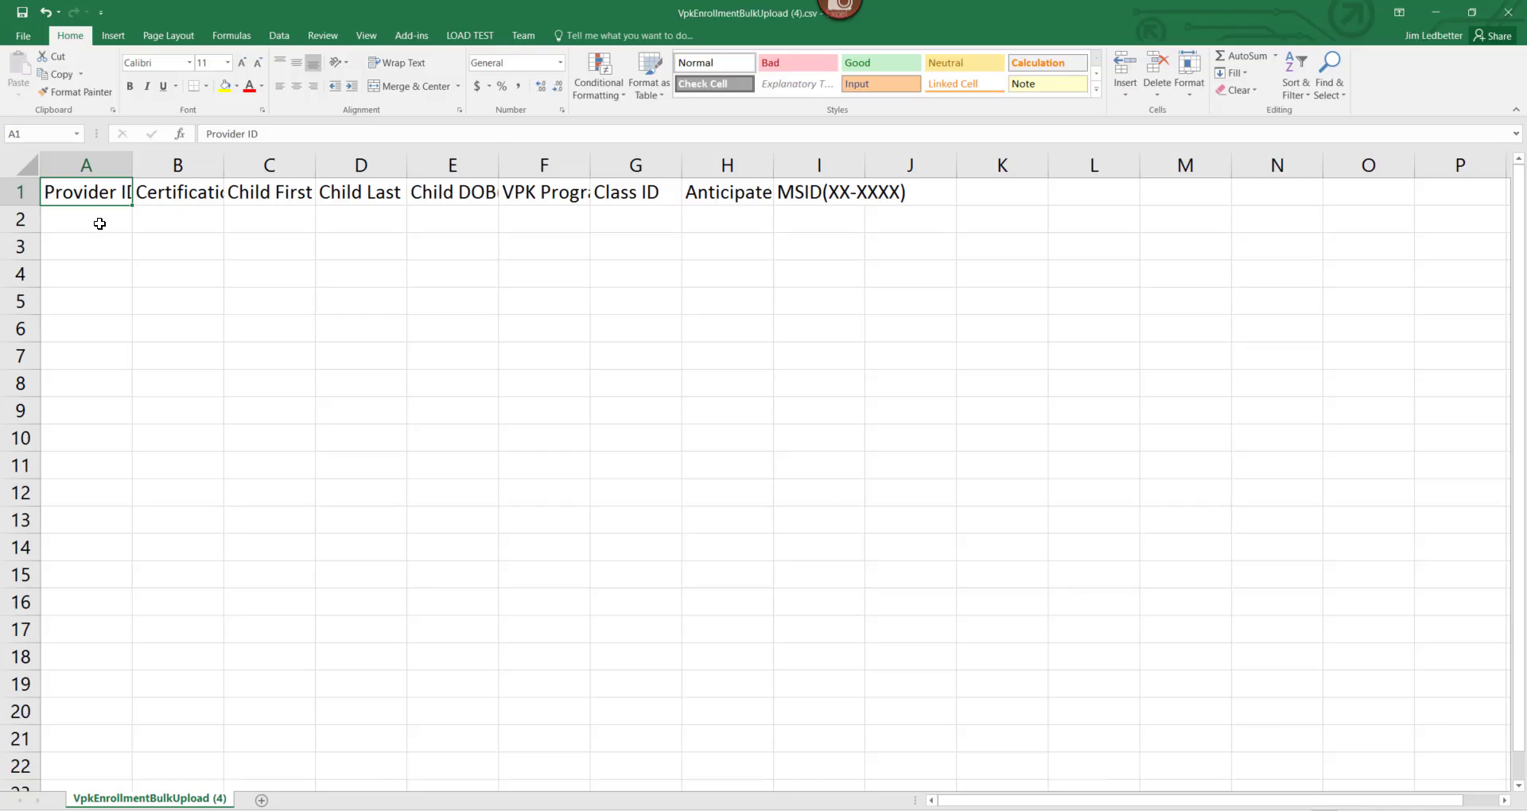
left_click(99, 224)
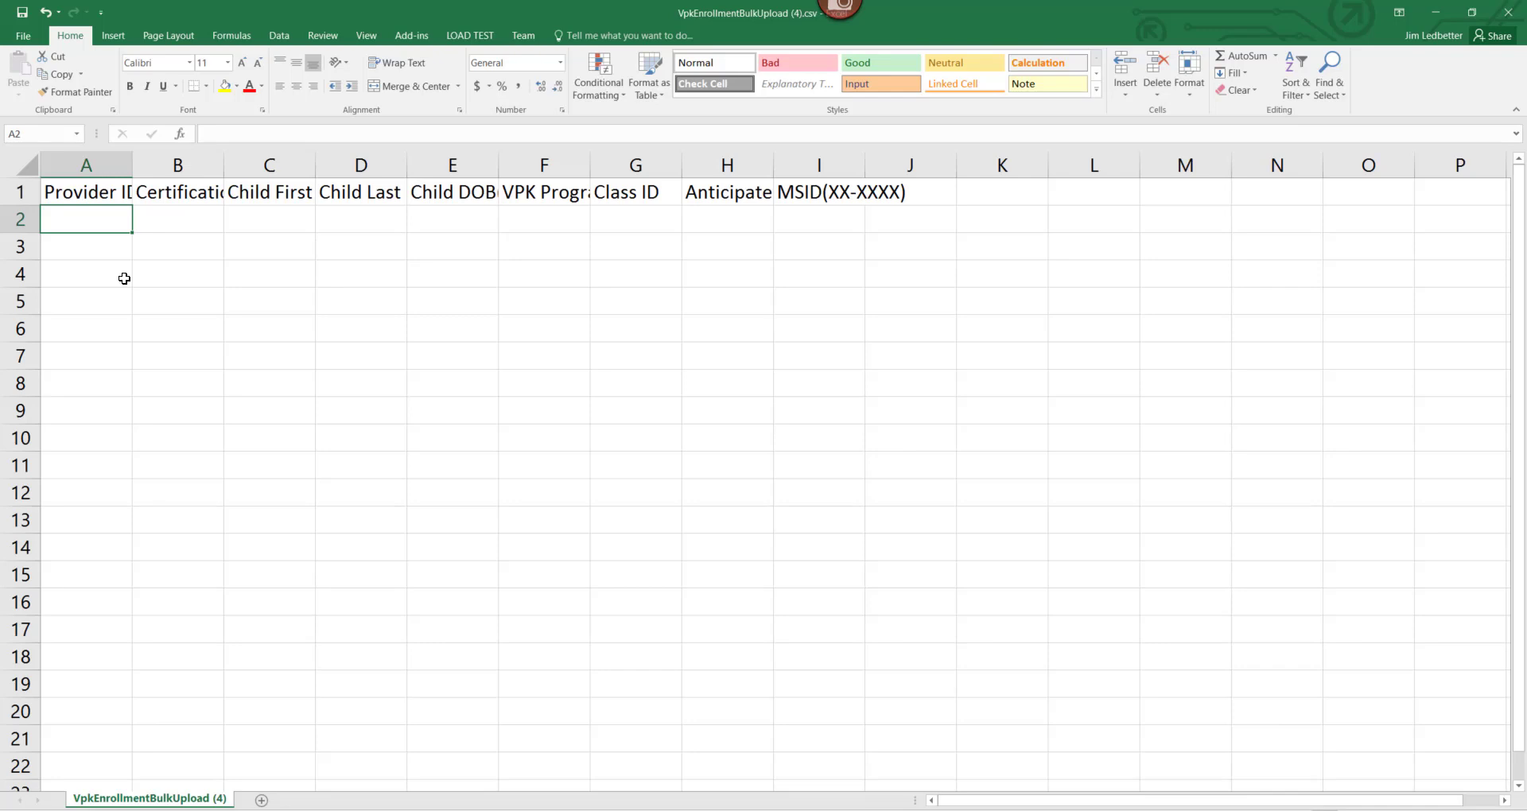
Look up and select the Provider ID on the portal home page, then return to Excel.
left_click(1437, 18)
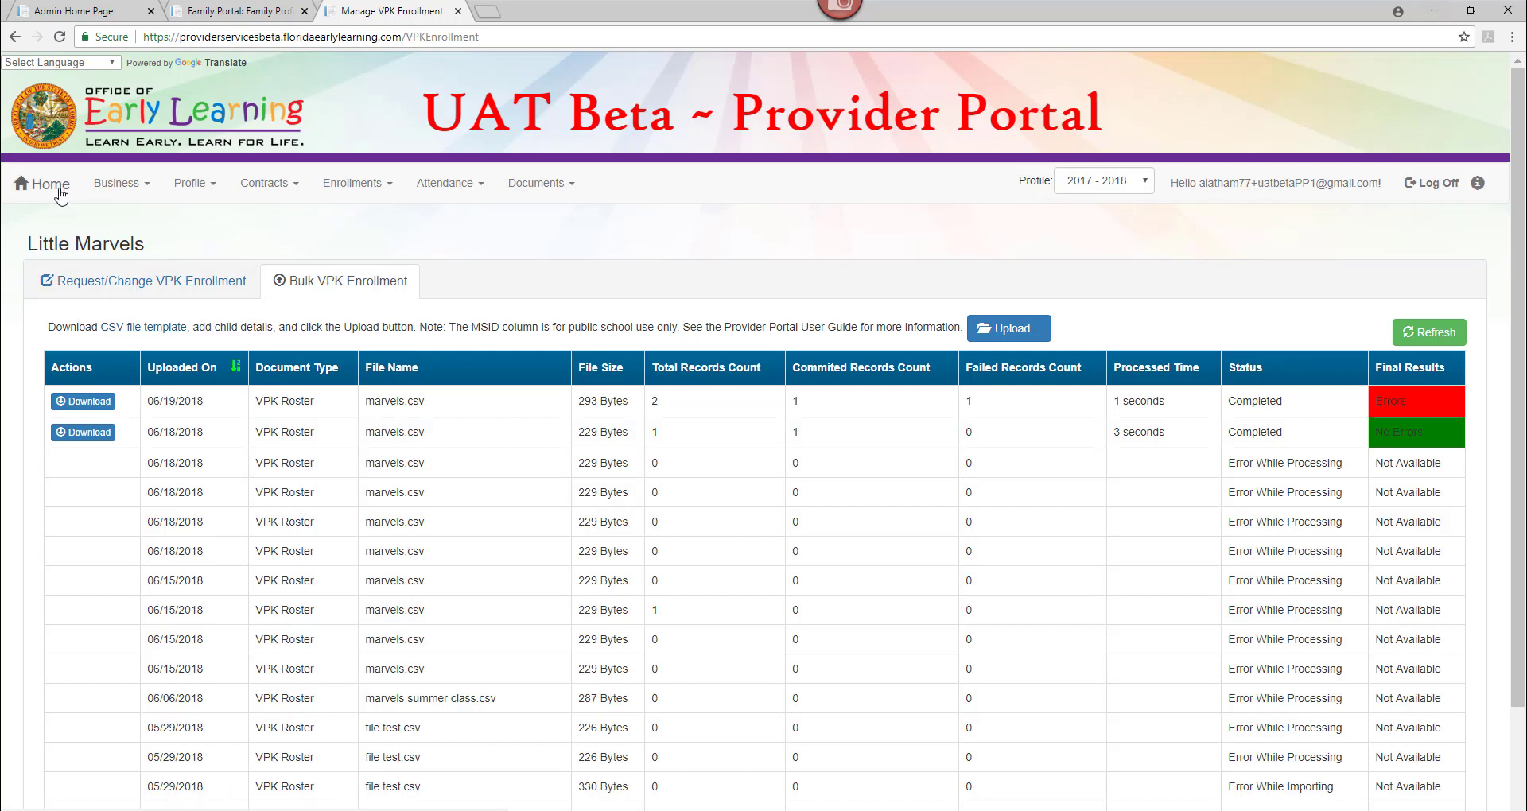
left_click(59, 191)
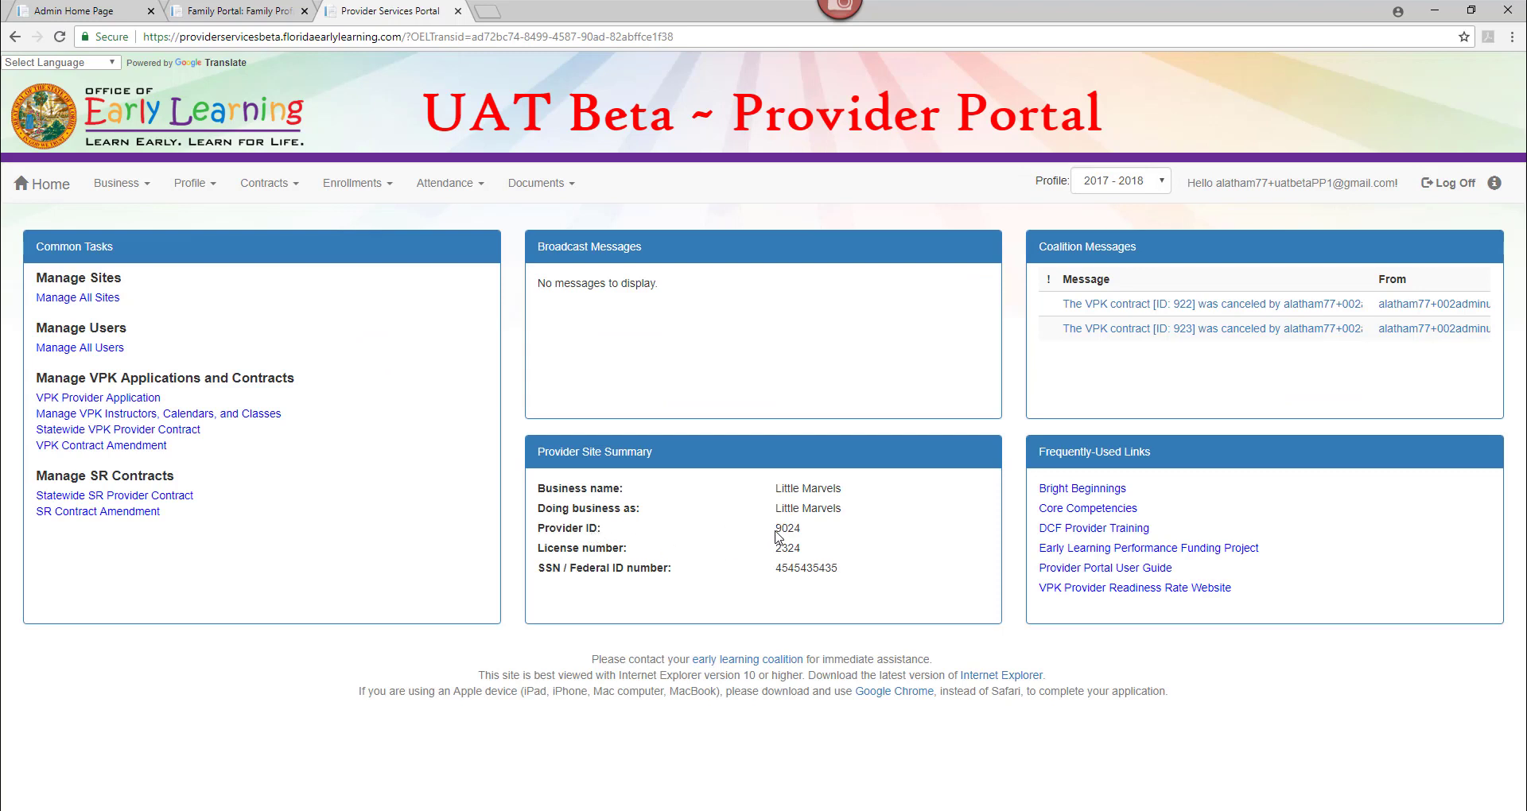
left_click_drag(774, 529, 802, 531)
key("alt+Tab")
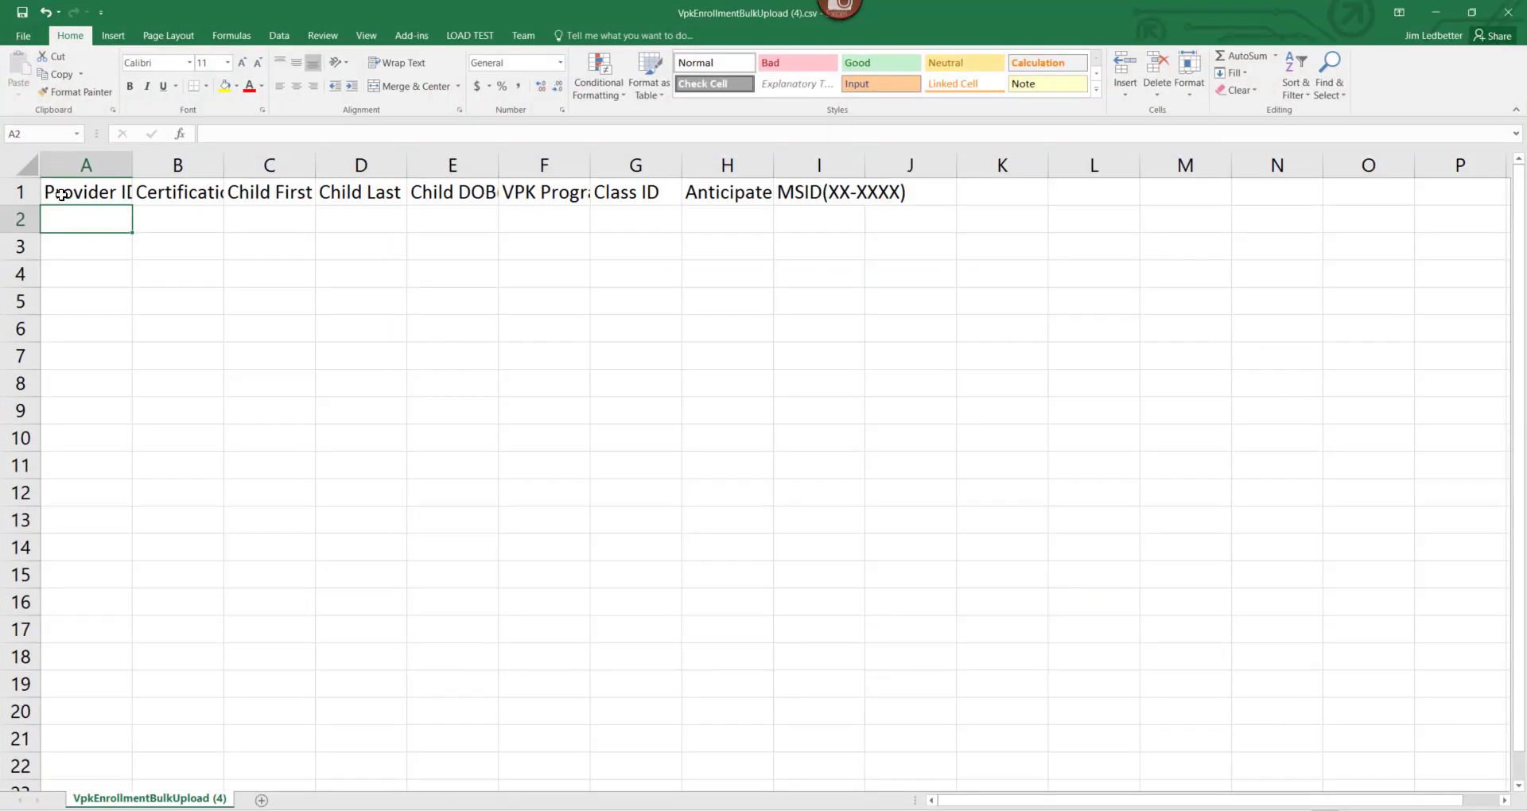
Enter the provider ID in cell A2 and switch back to the portal.
type("9024")
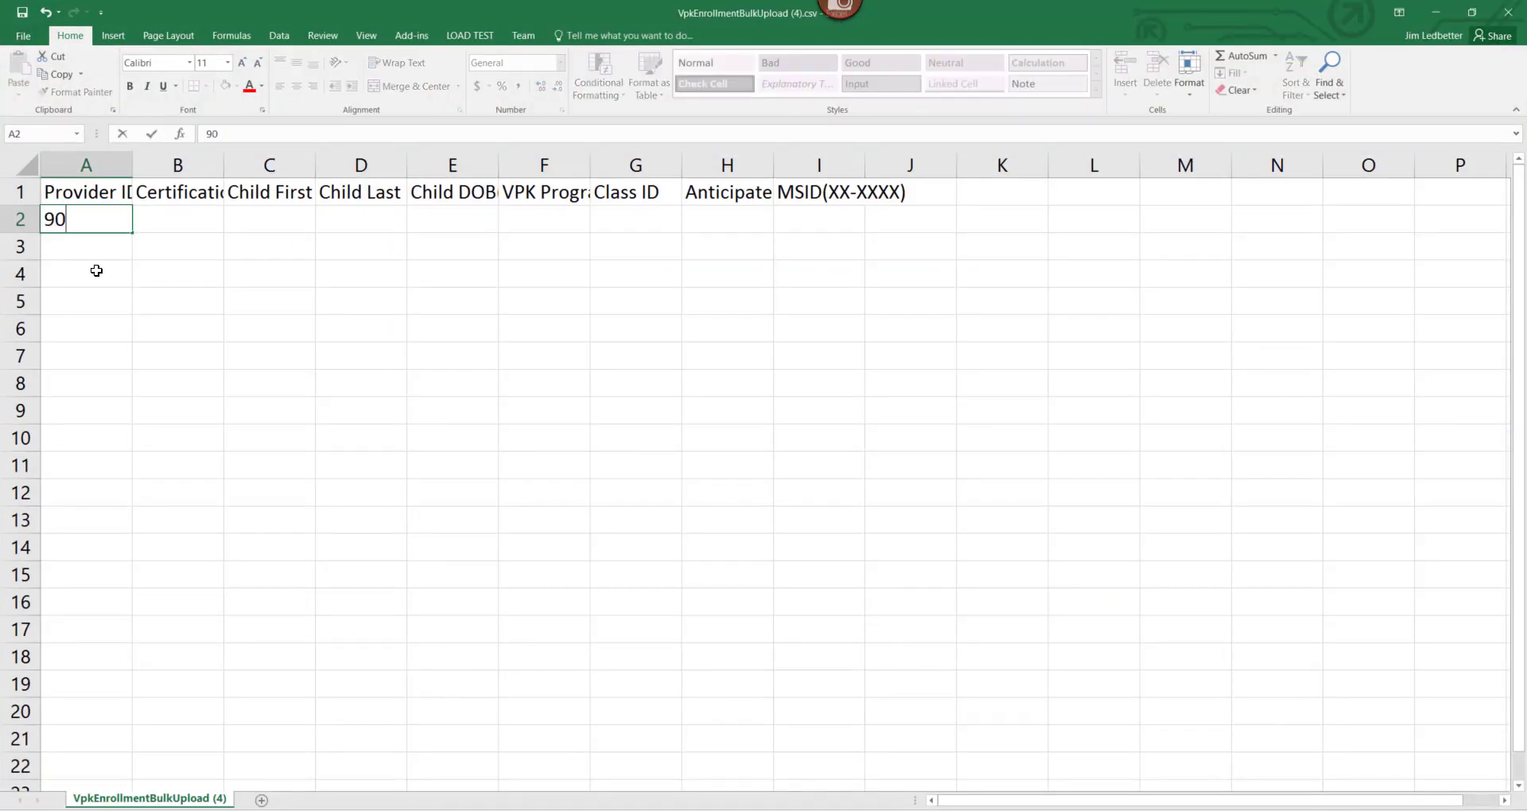
left_click(191, 197)
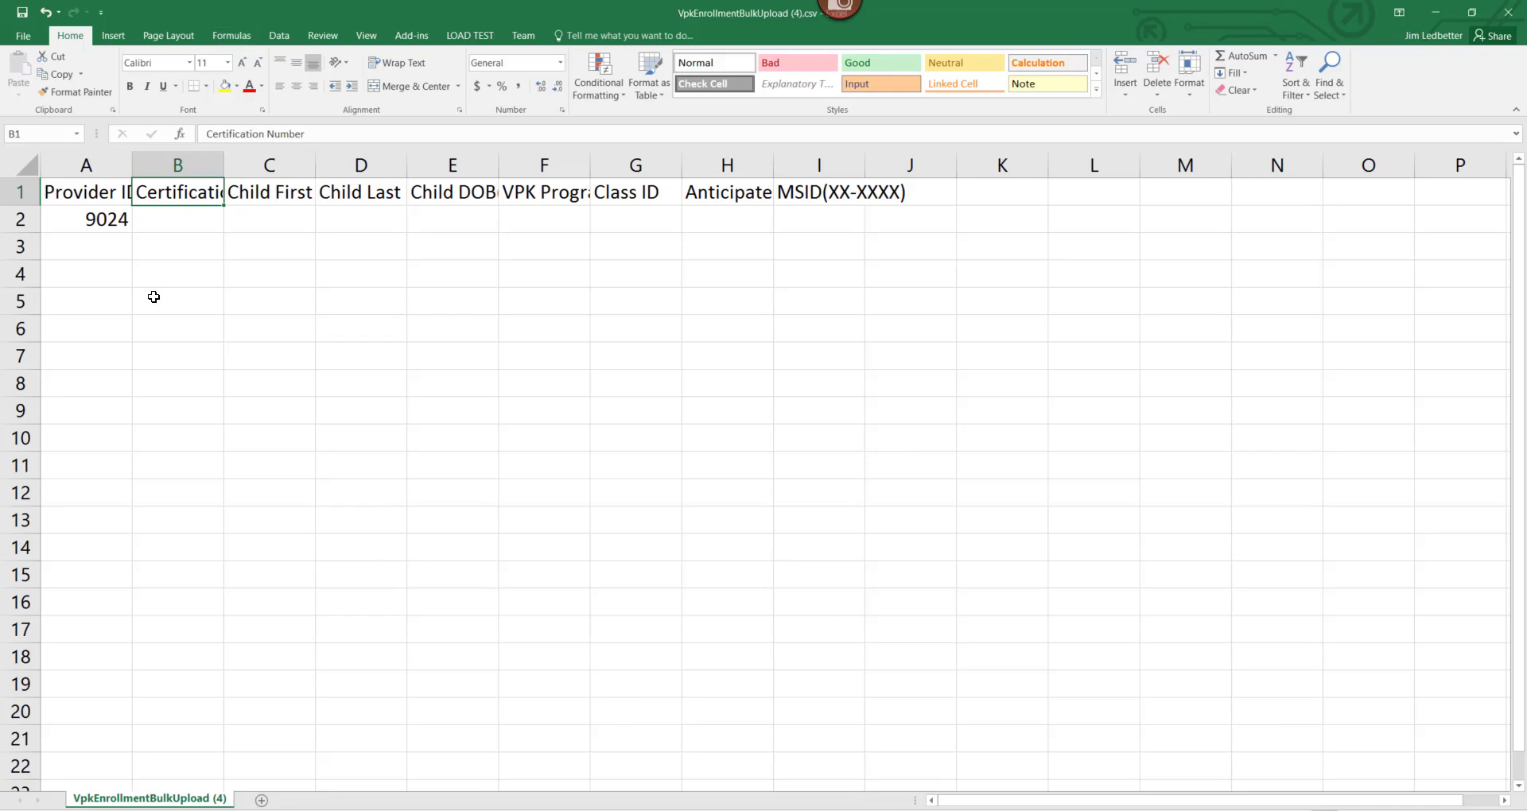
left_click(101, 221)
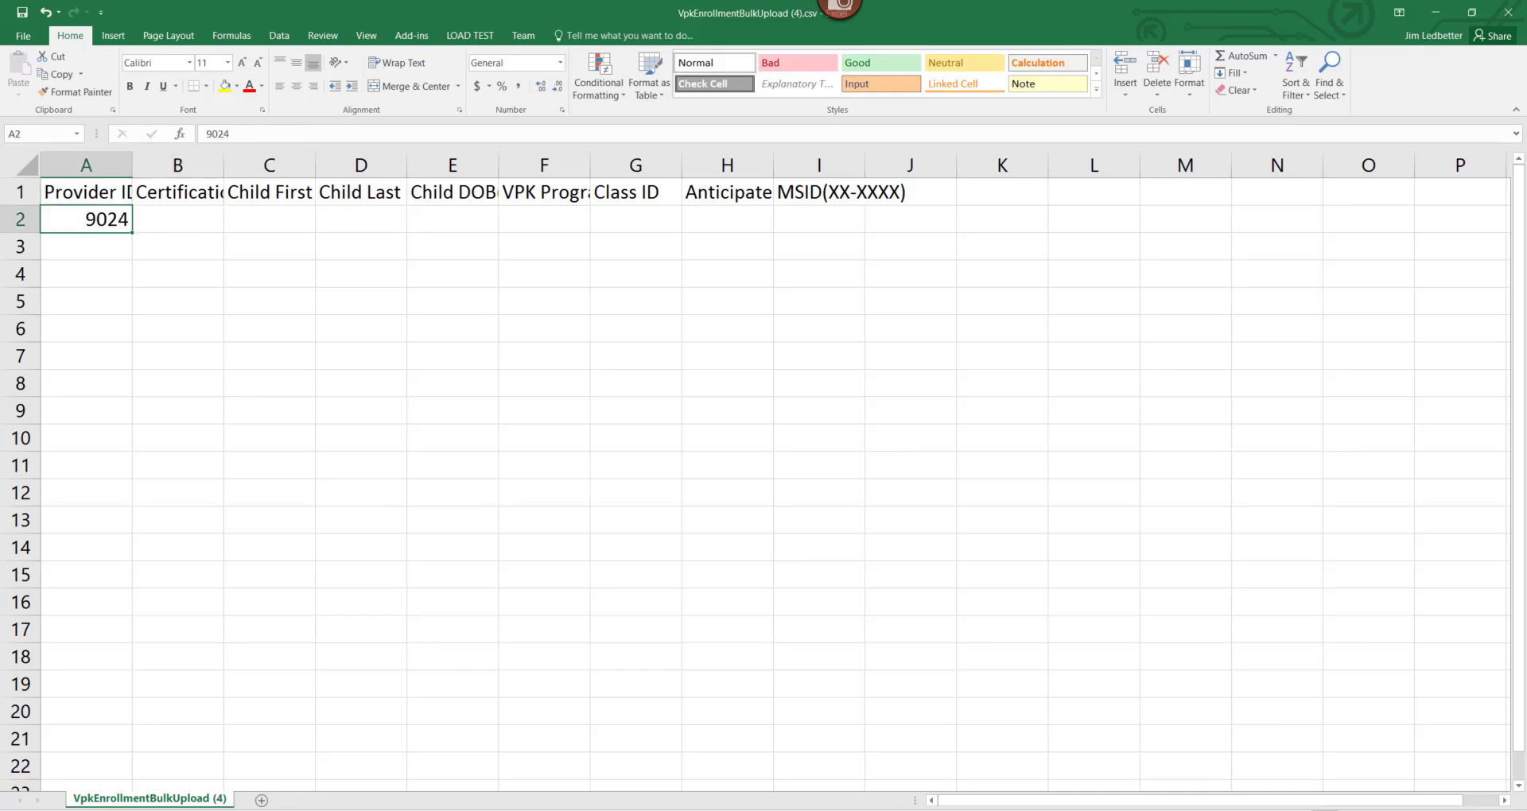
key("alt+Tab")
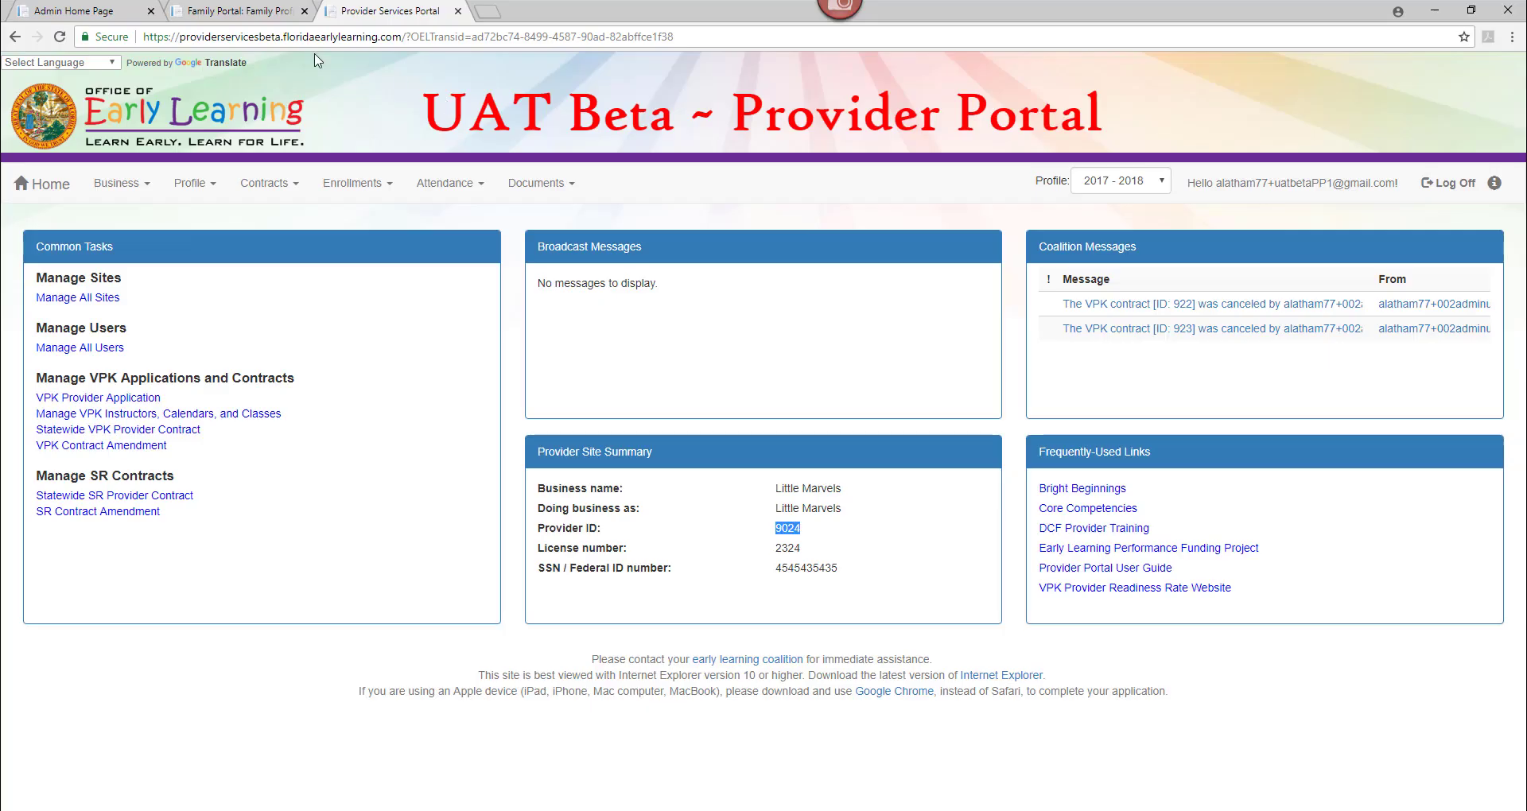
Download the first child's eligibility certificate from the Family Portal and open the PDF.
left_click(267, 11)
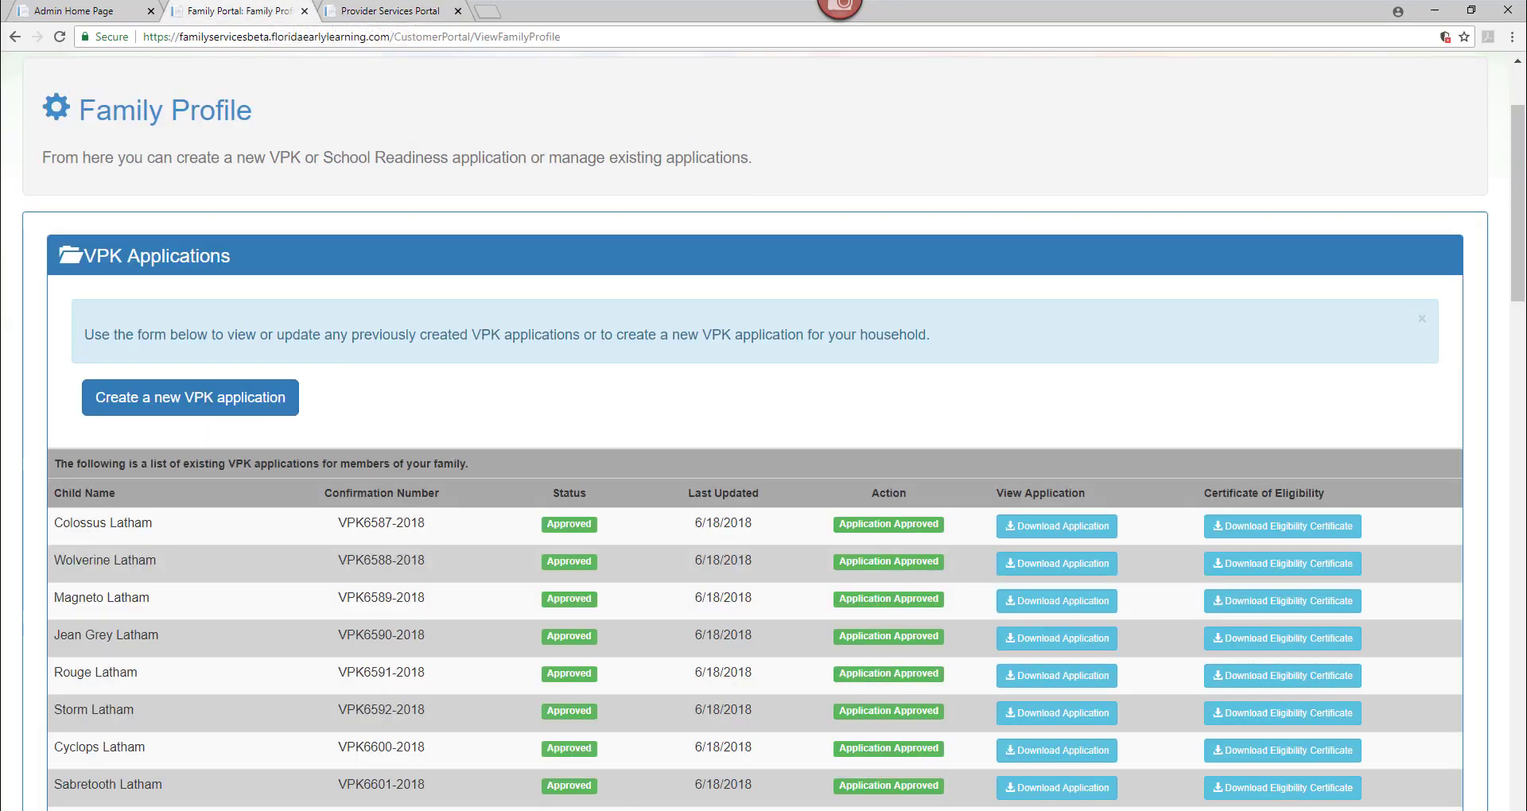
left_click(1276, 537)
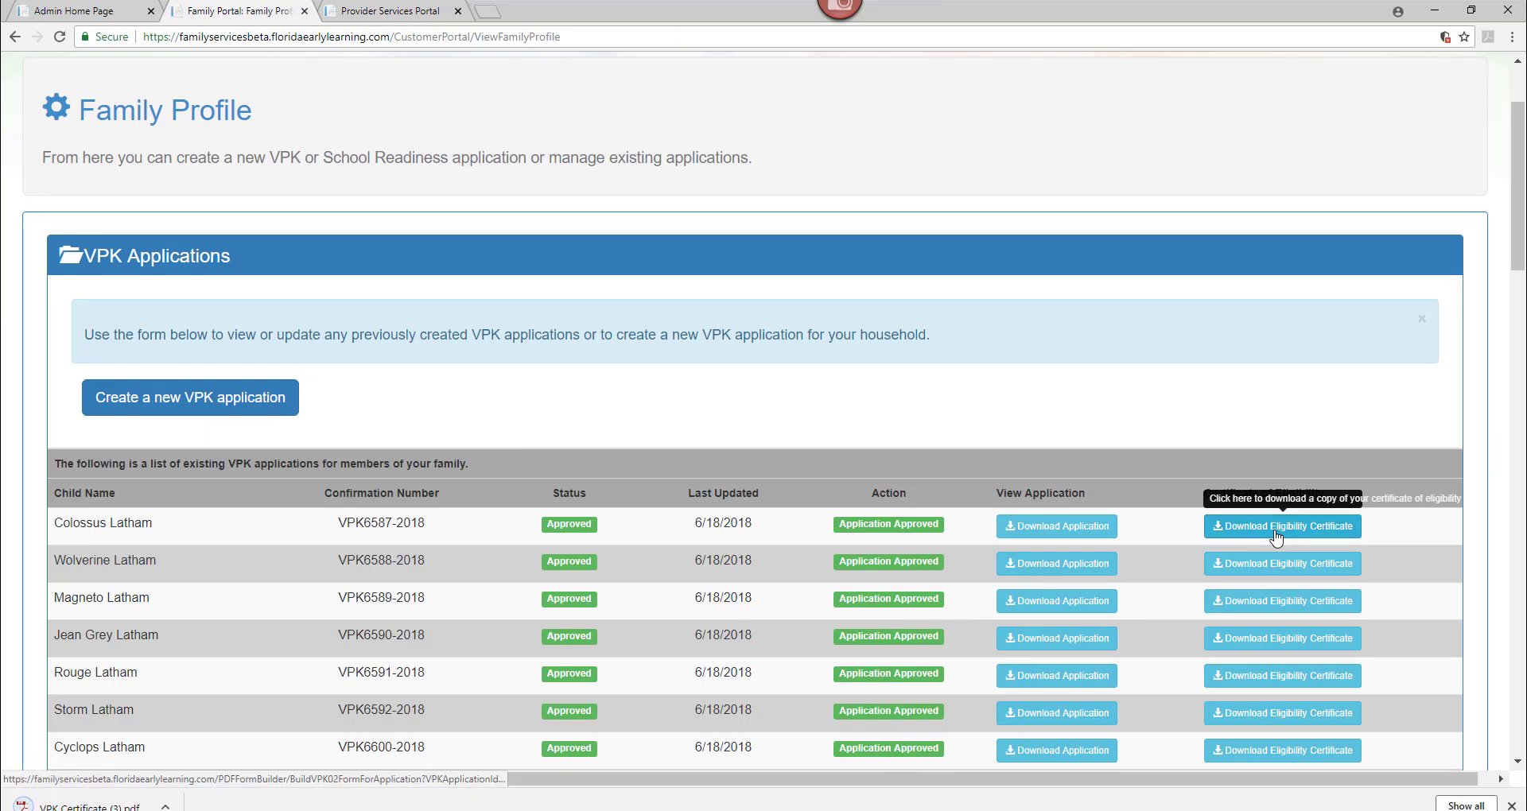
left_click(67, 805)
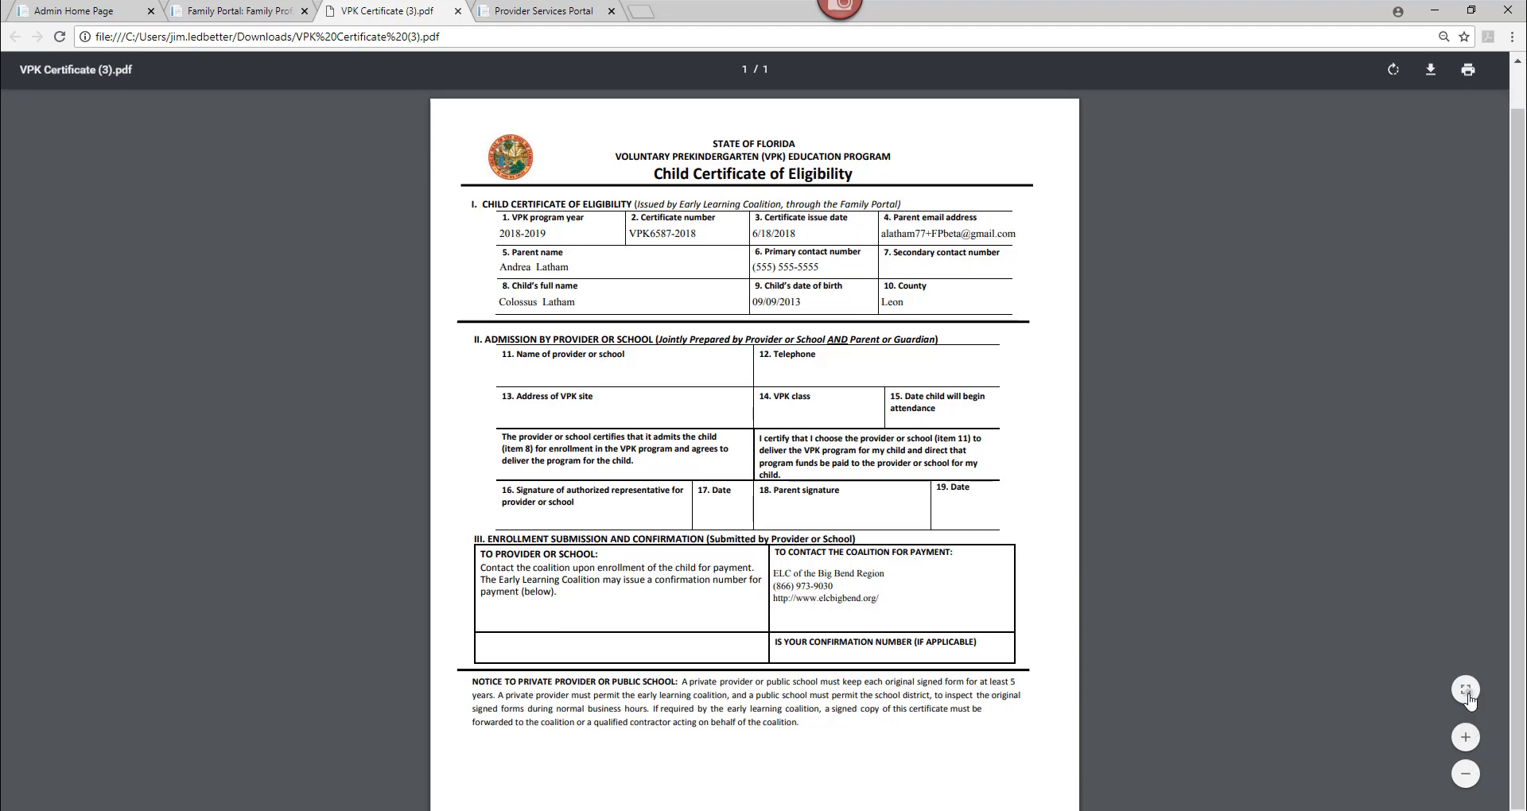
Fit the certificate PDF to page width for reading, then go back to the Excel template.
left_click(1468, 698)
left_click(1468, 697)
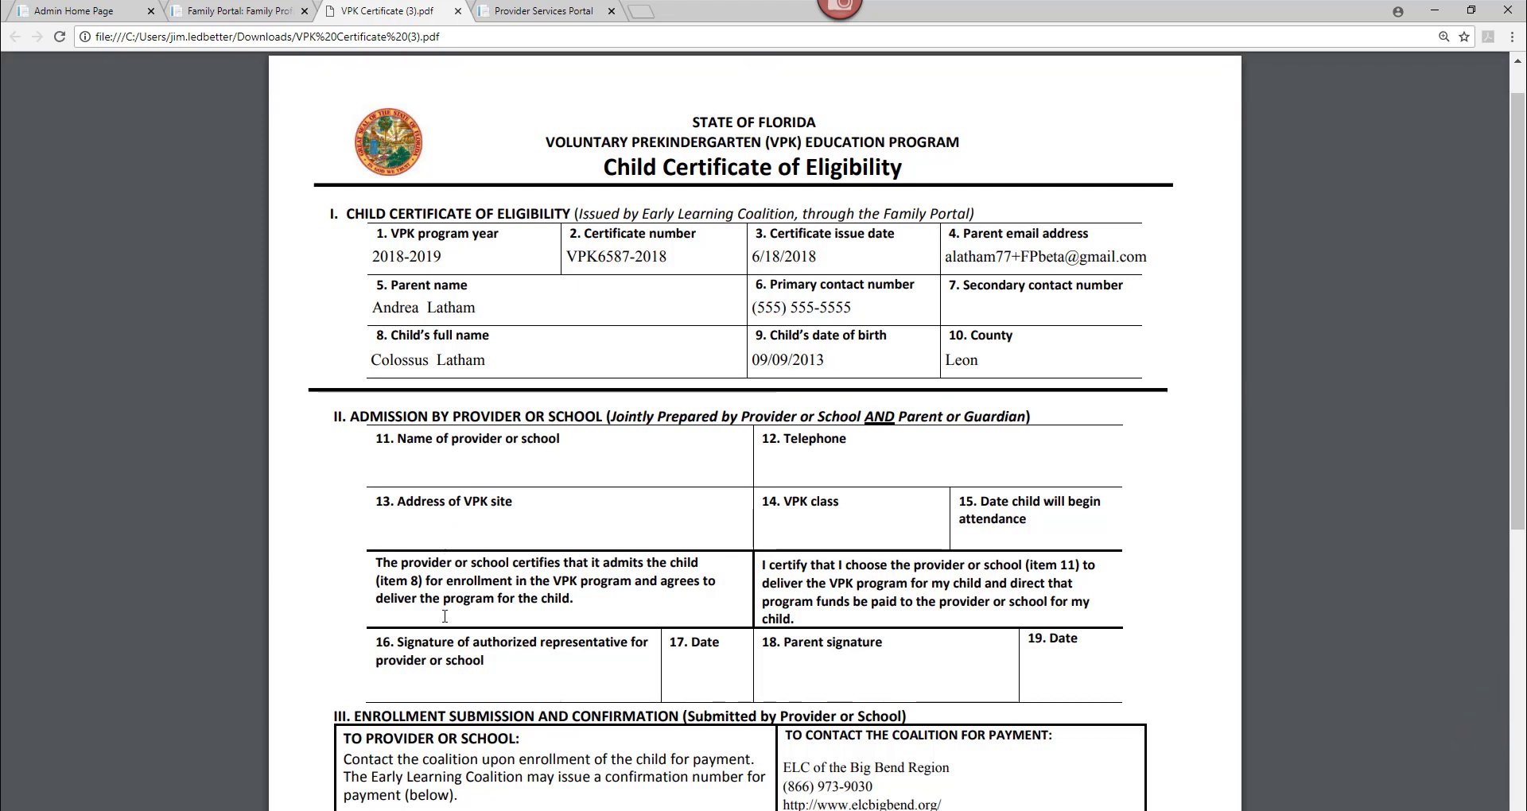
key("alt+Tab")
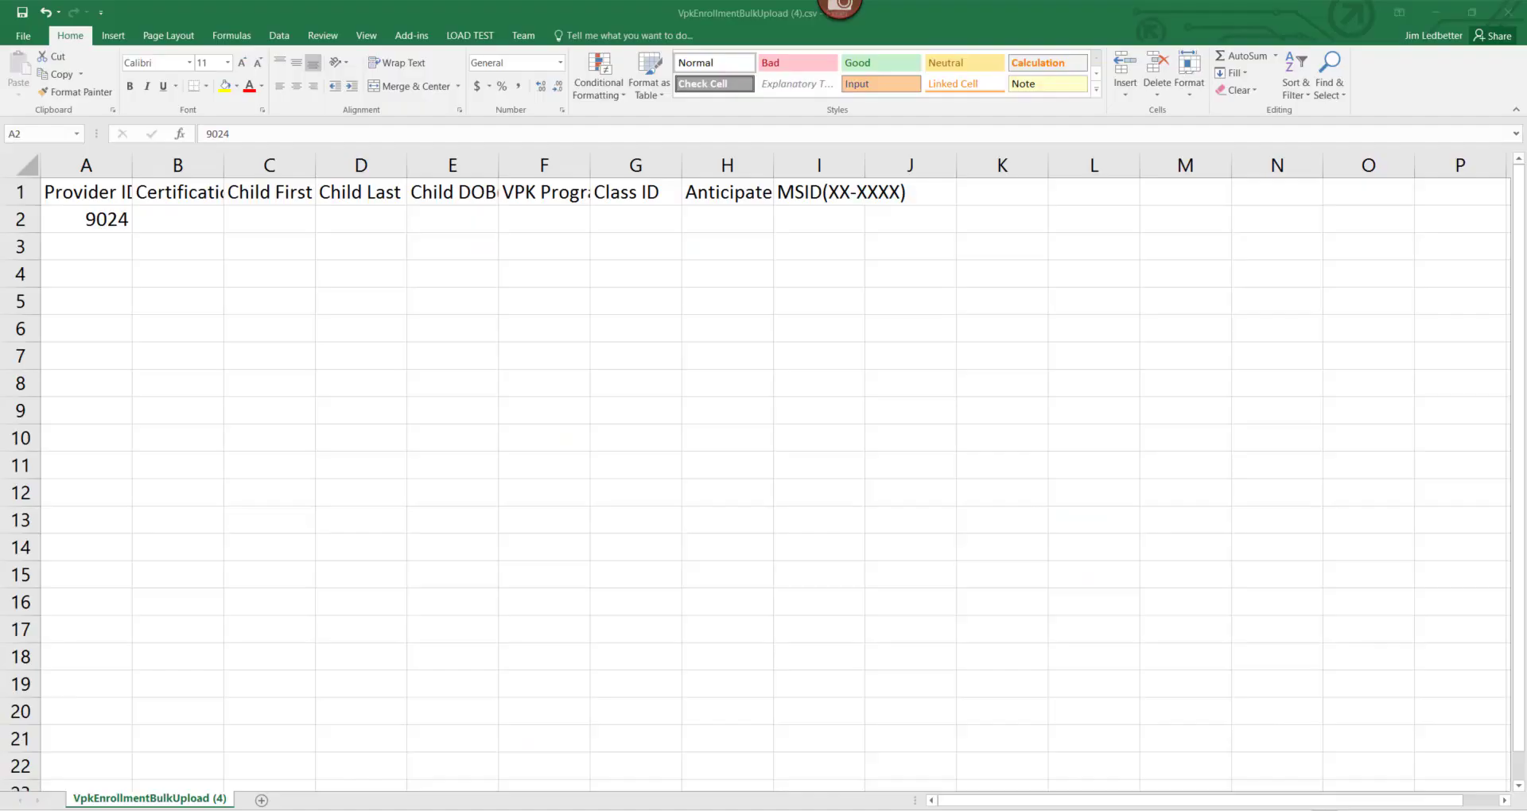
Copy the certification number from the certificate PDF into cell B2.
left_click(178, 220)
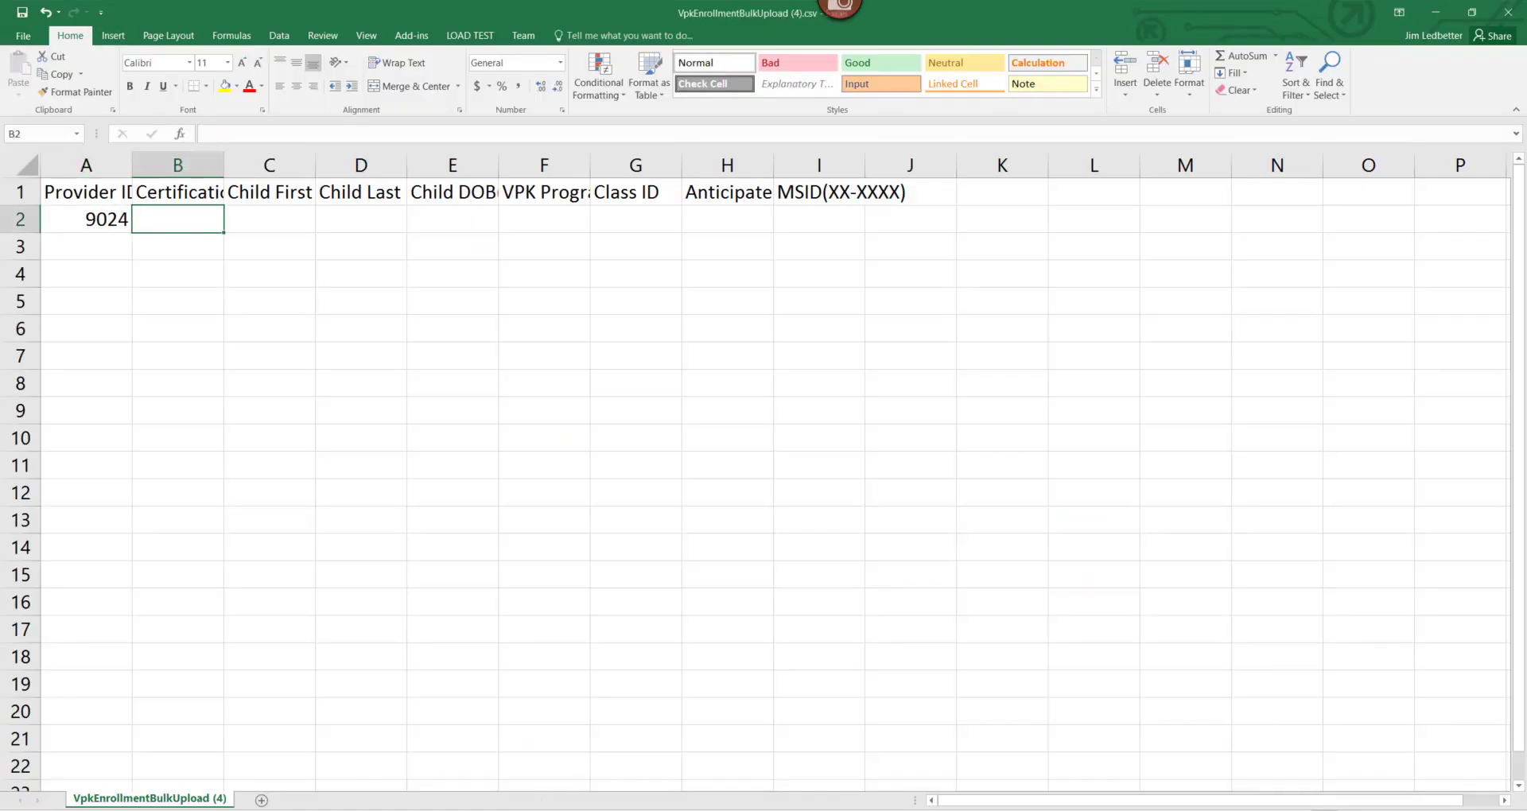
left_click(385, 764)
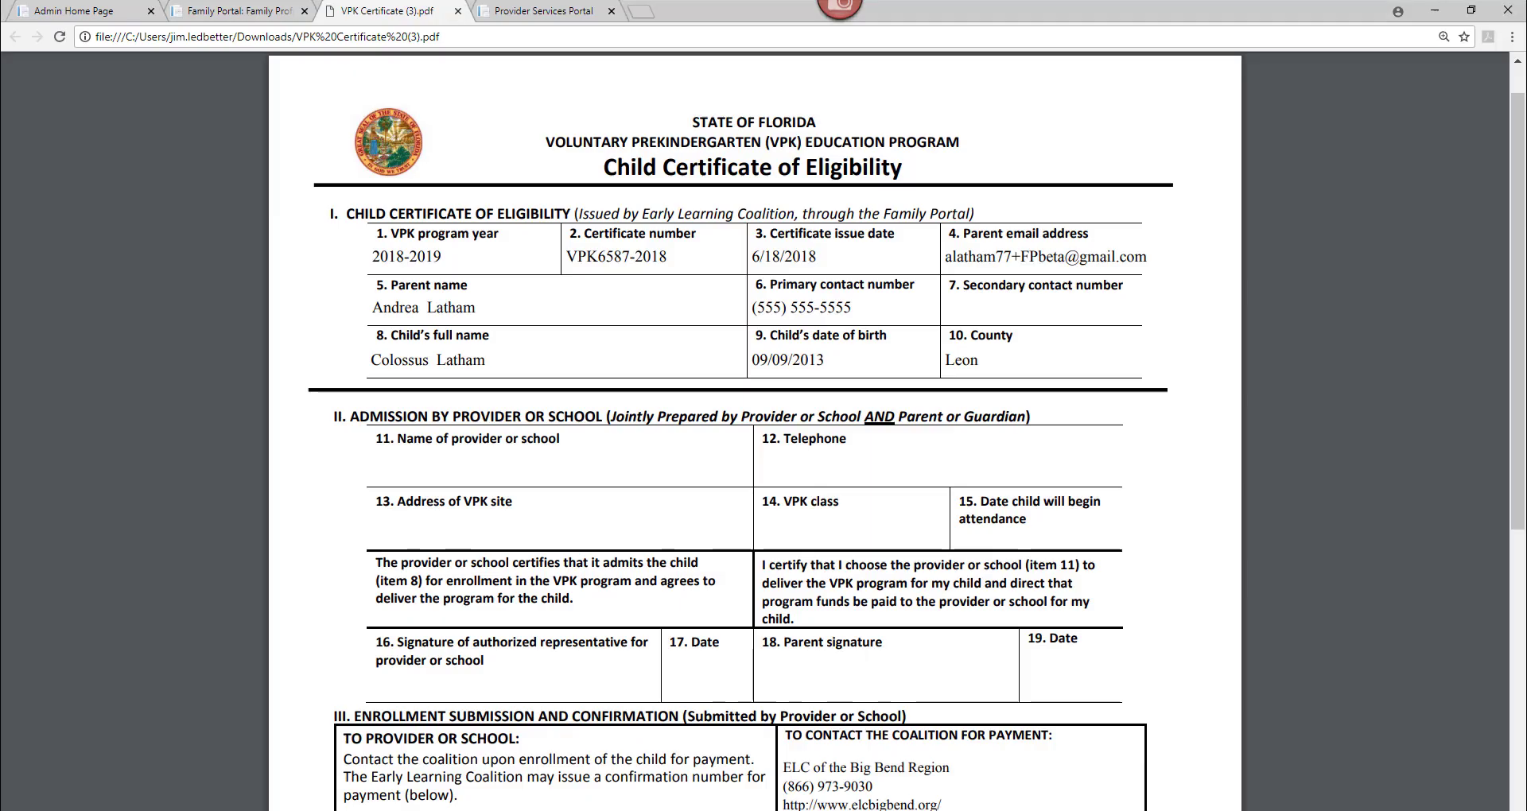
left_click_drag(674, 258, 574, 259)
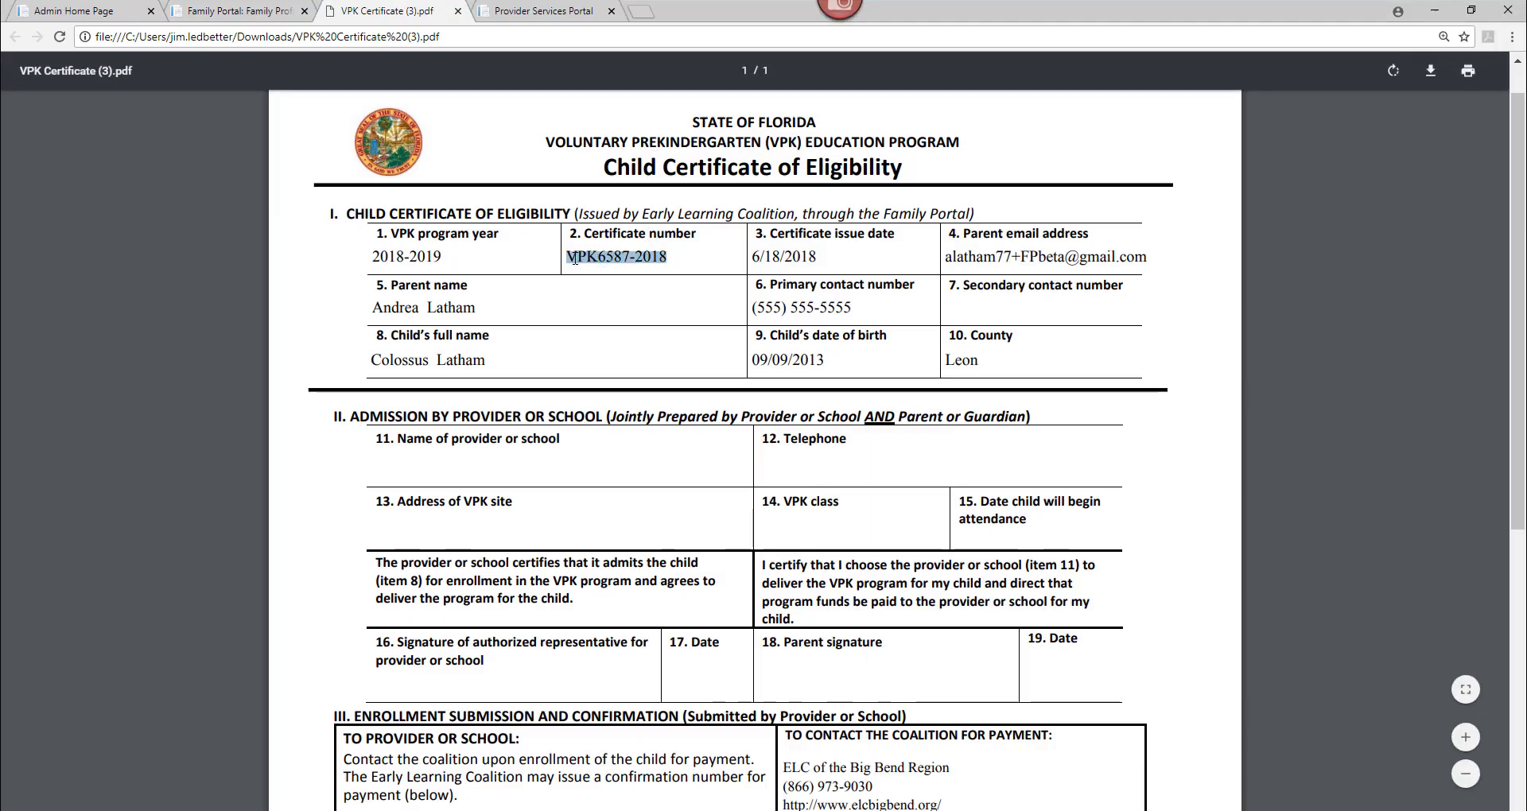
right_click(574, 258)
left_click(602, 277)
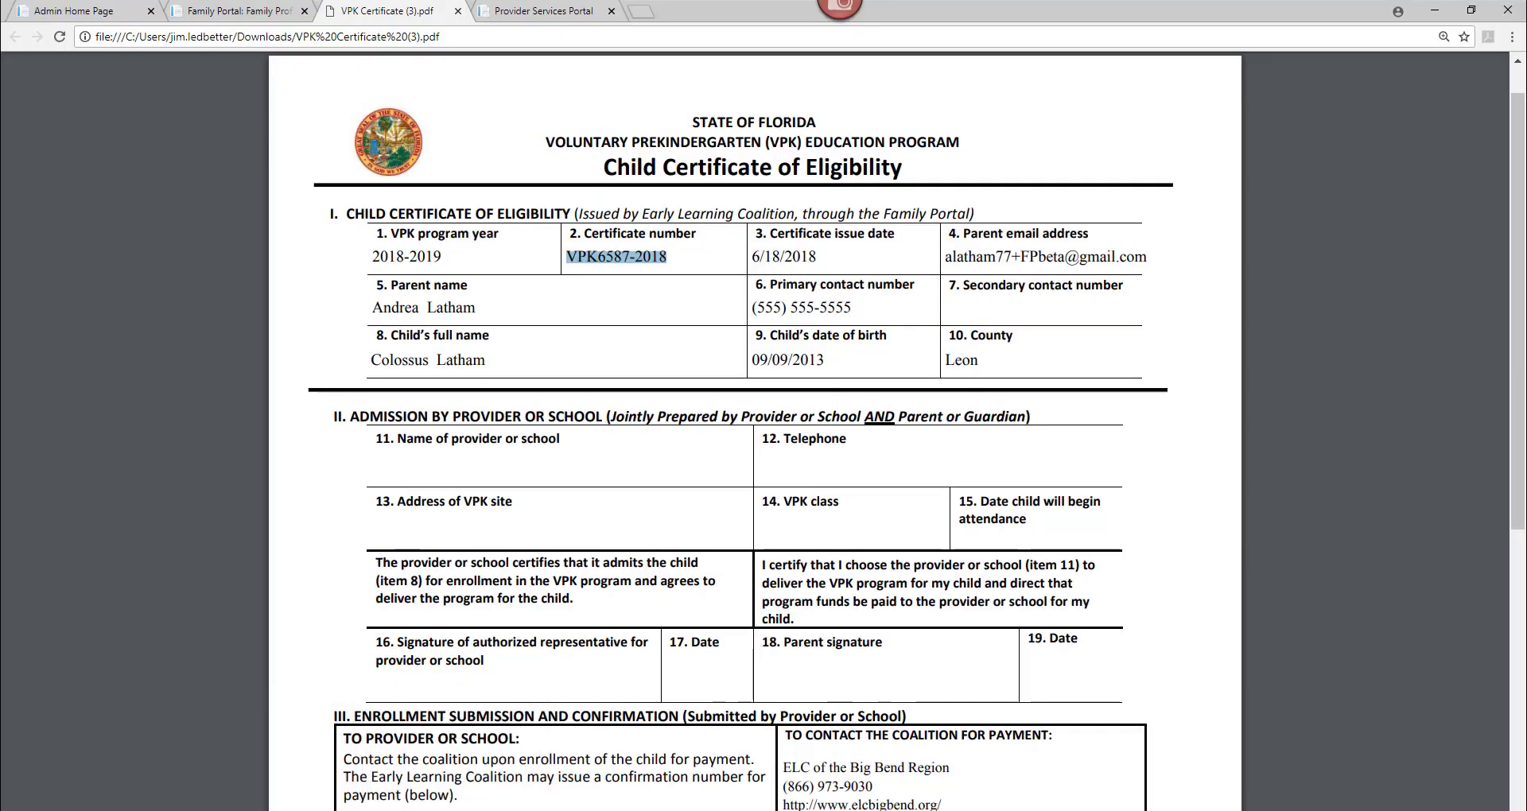
left_click(404, 759)
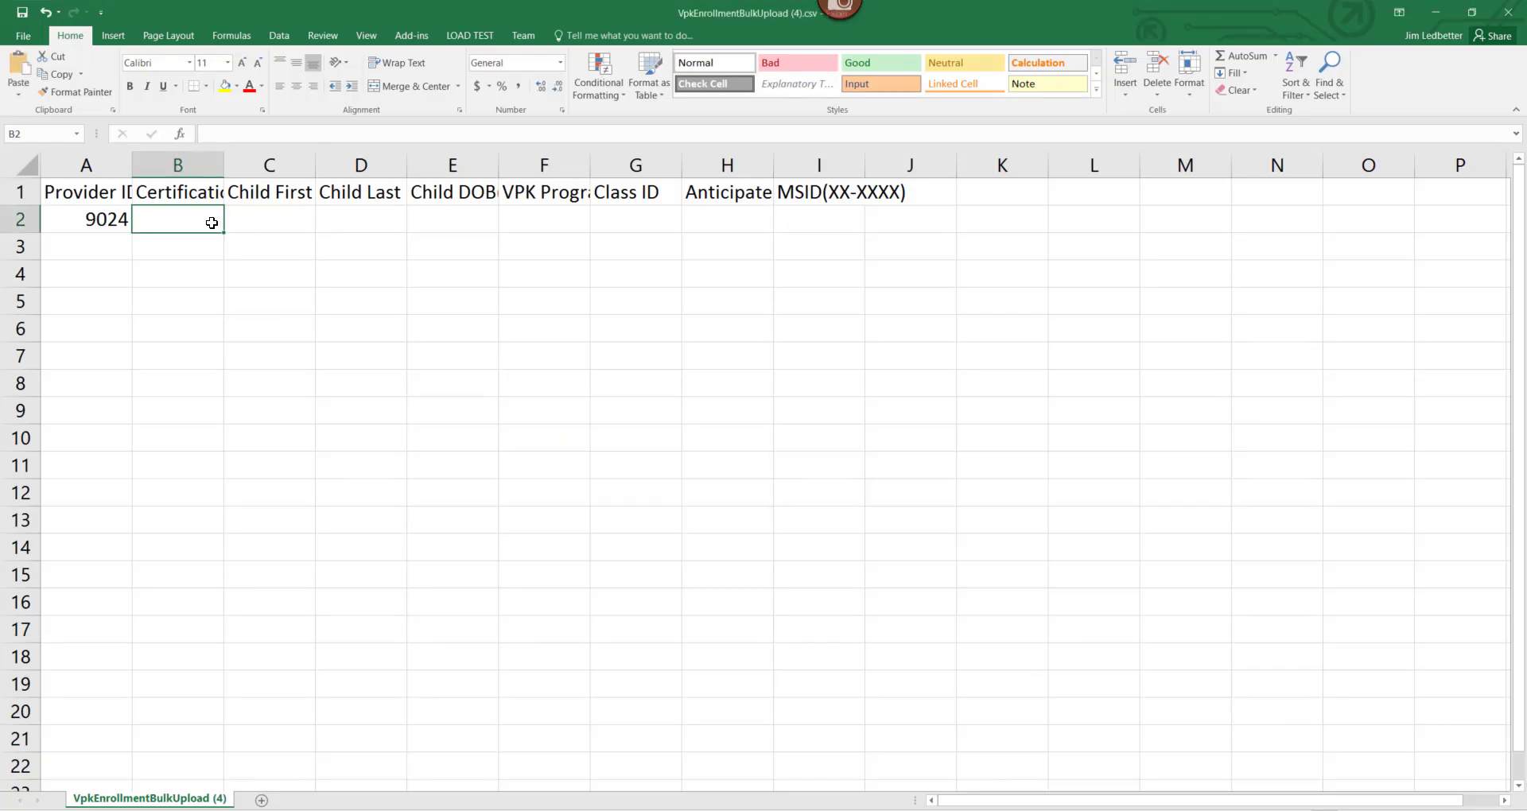
key("ctrl+v")
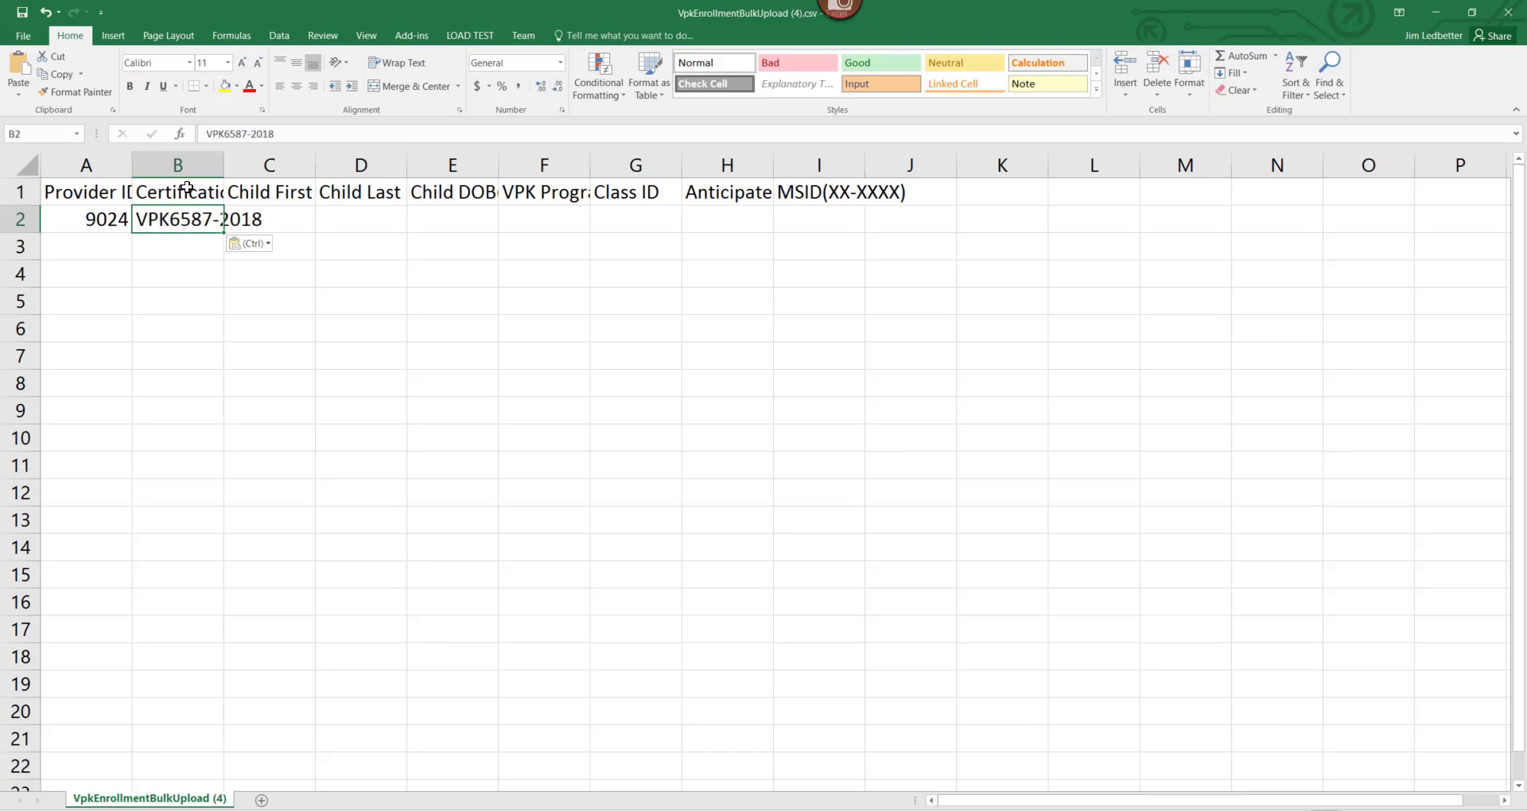
Select the whole sheet and AutoFit all columns so every header is fully visible.
left_click(29, 168)
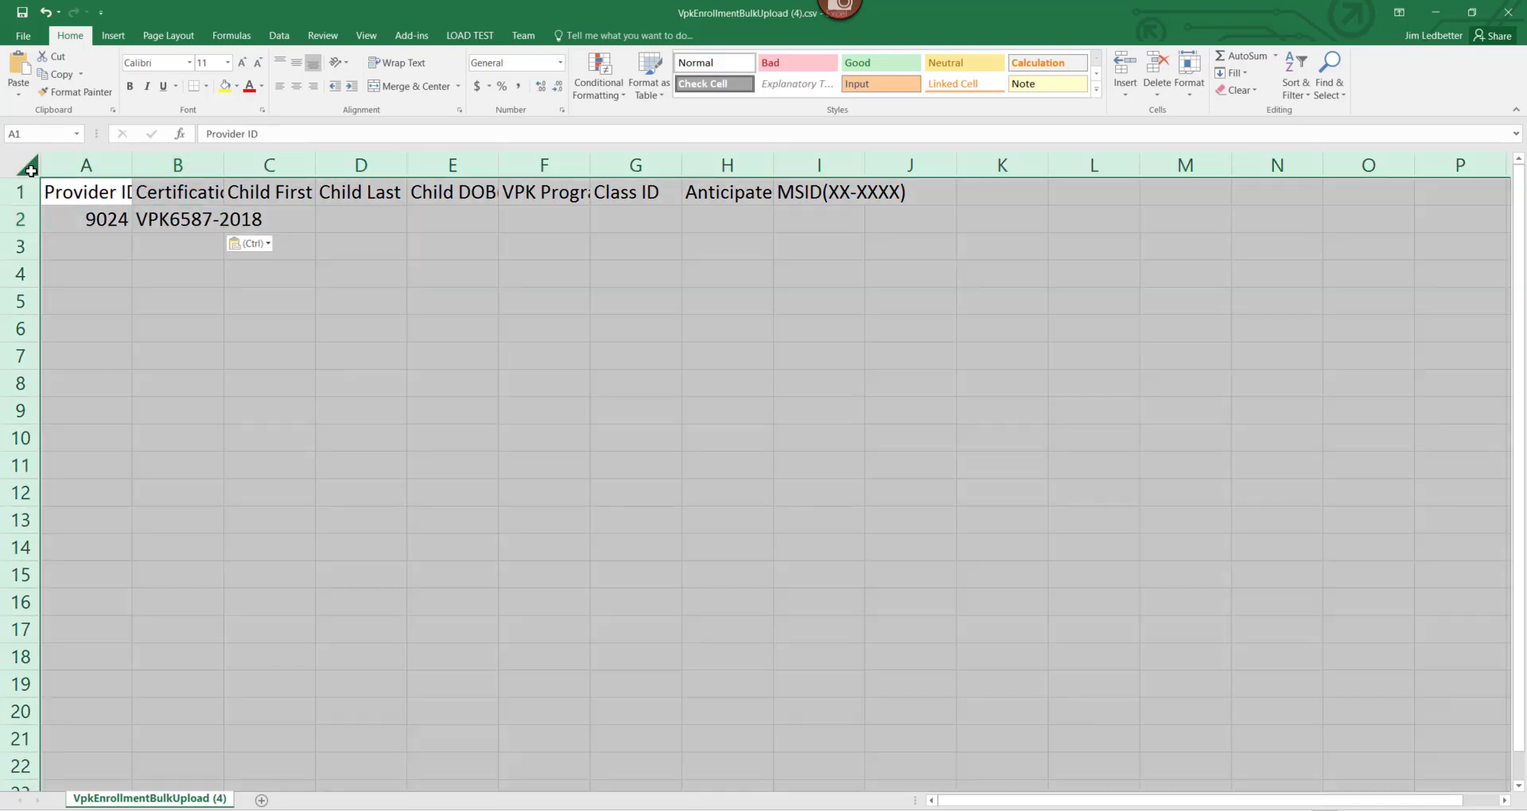
double_click(131, 165)
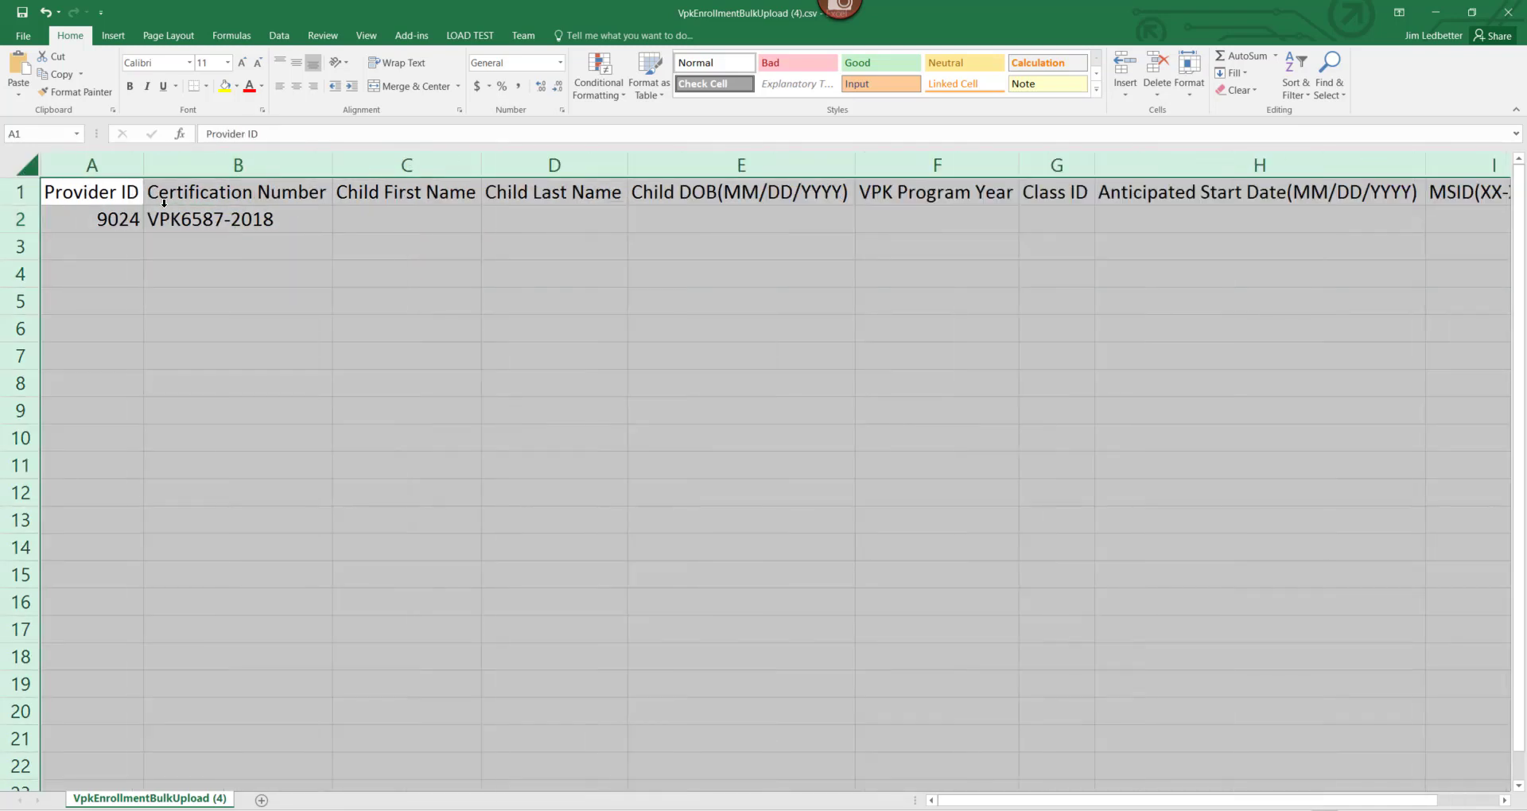
key("Right")
key("Right")
key("Down")
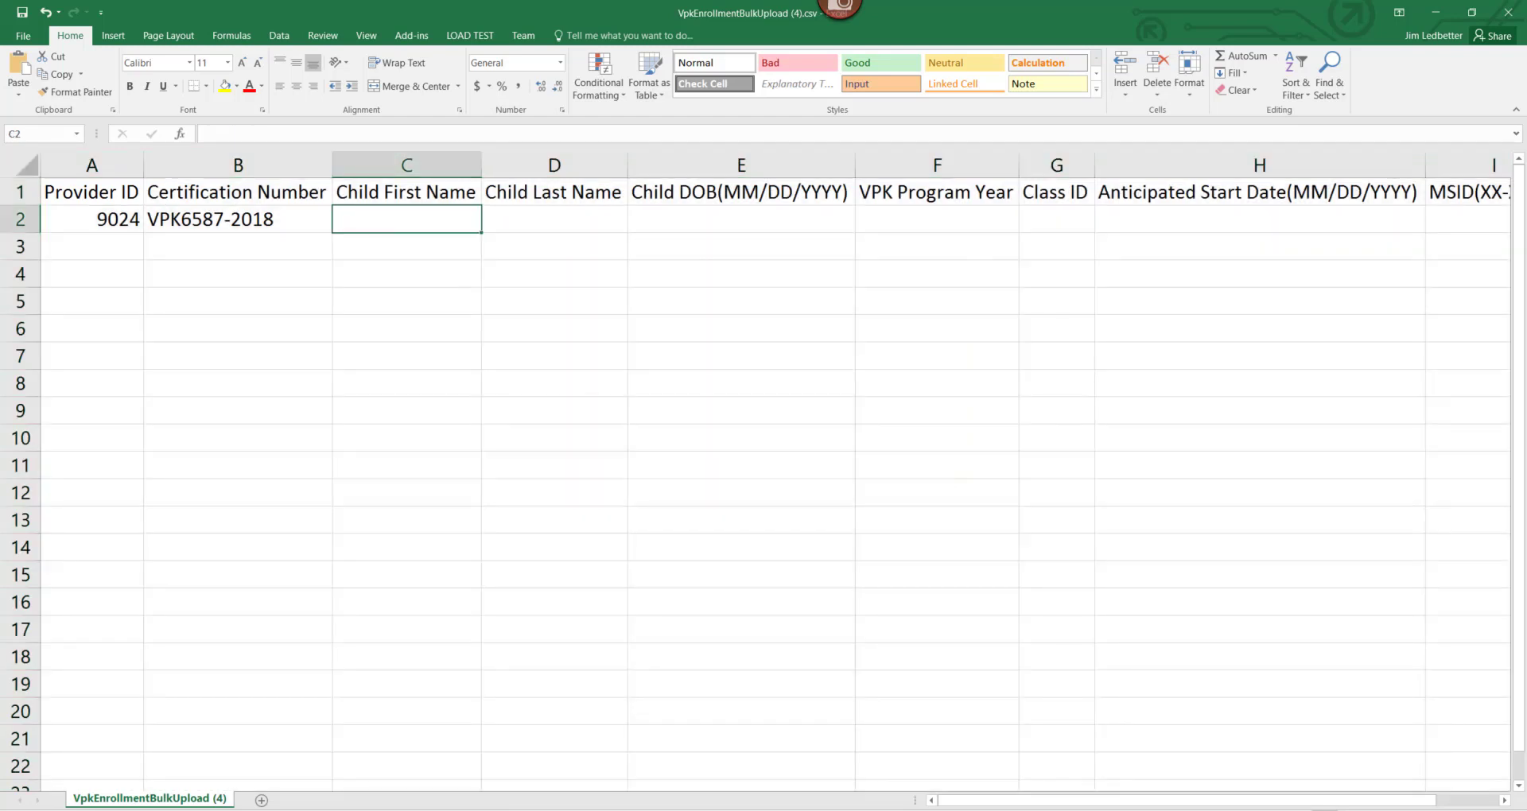
Paste the child's first name from the certificate into C2 and type the last name in D2.
key("alt+Tab")
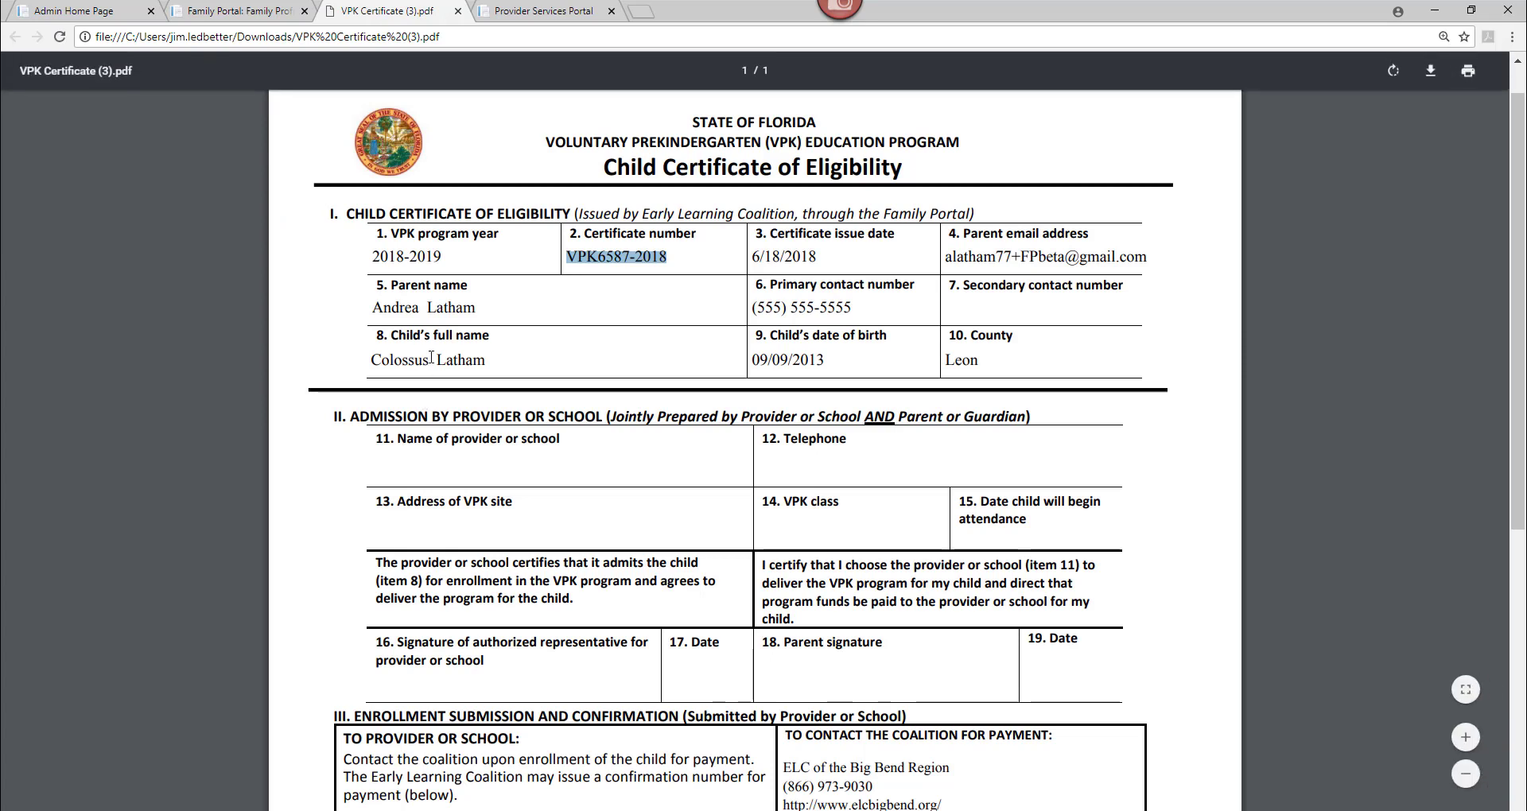
left_click_drag(429, 364, 378, 360)
right_click(379, 360)
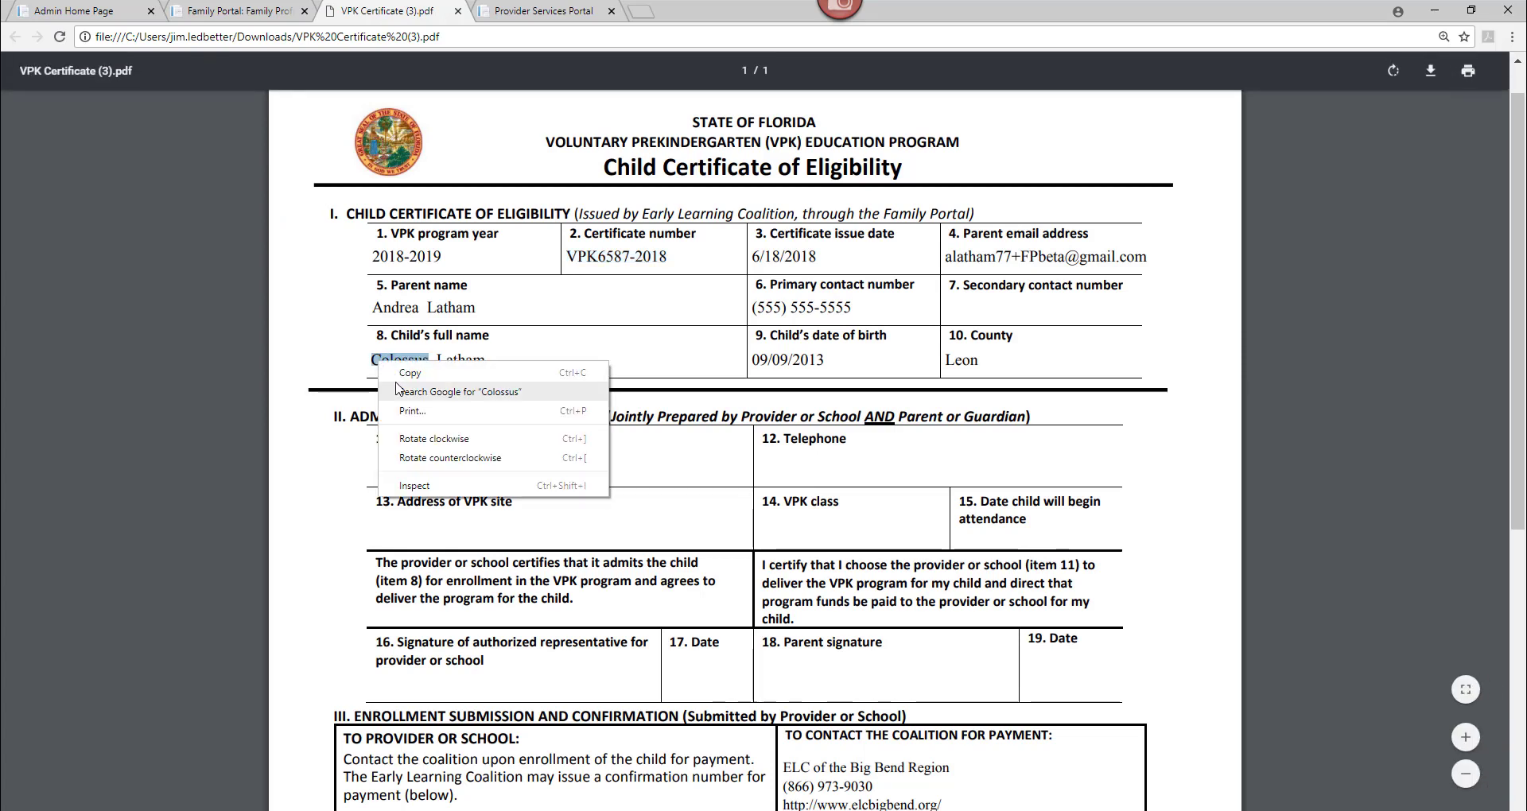
left_click(402, 378)
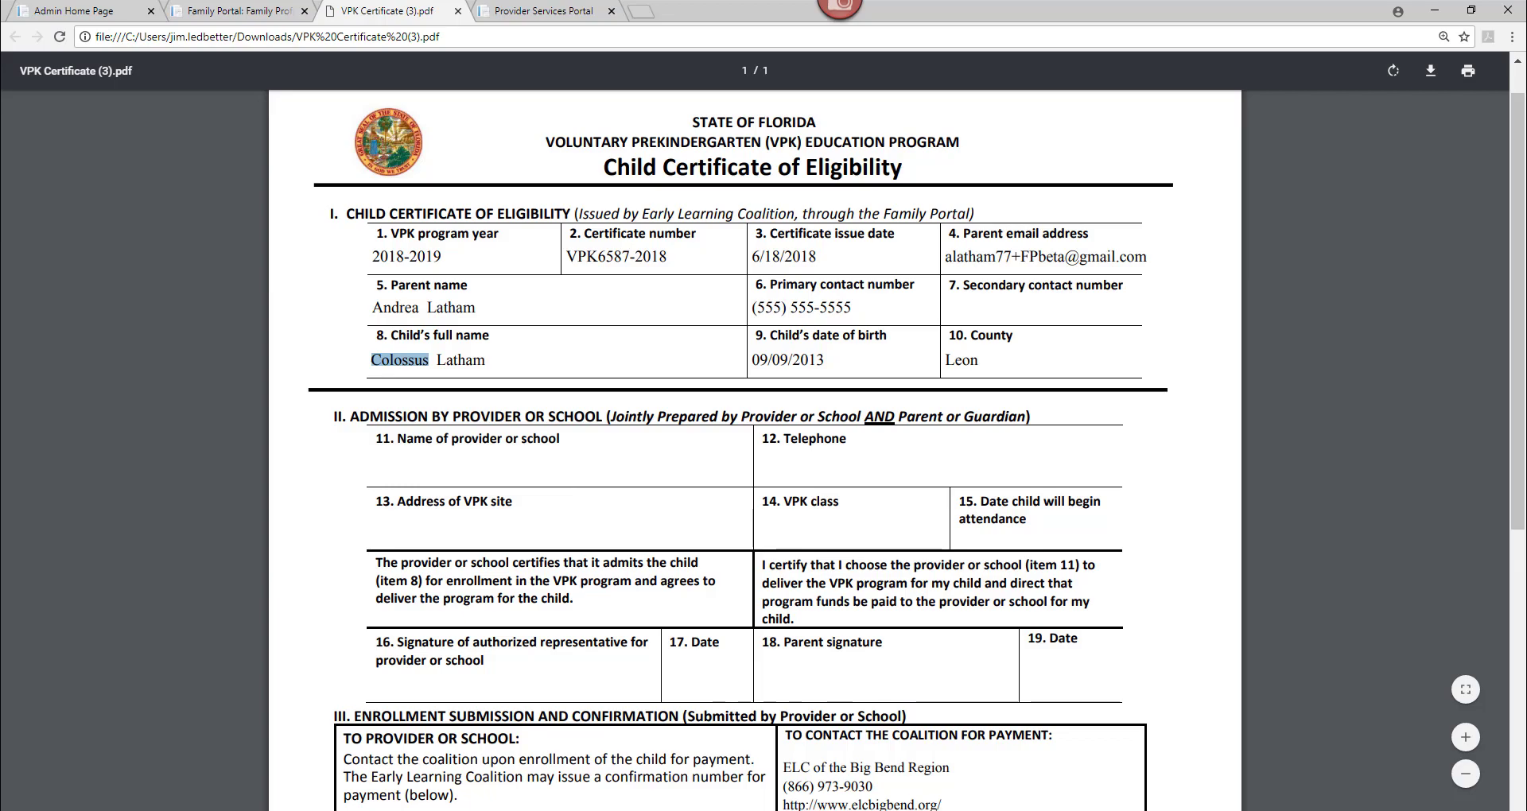
key("alt+Tab")
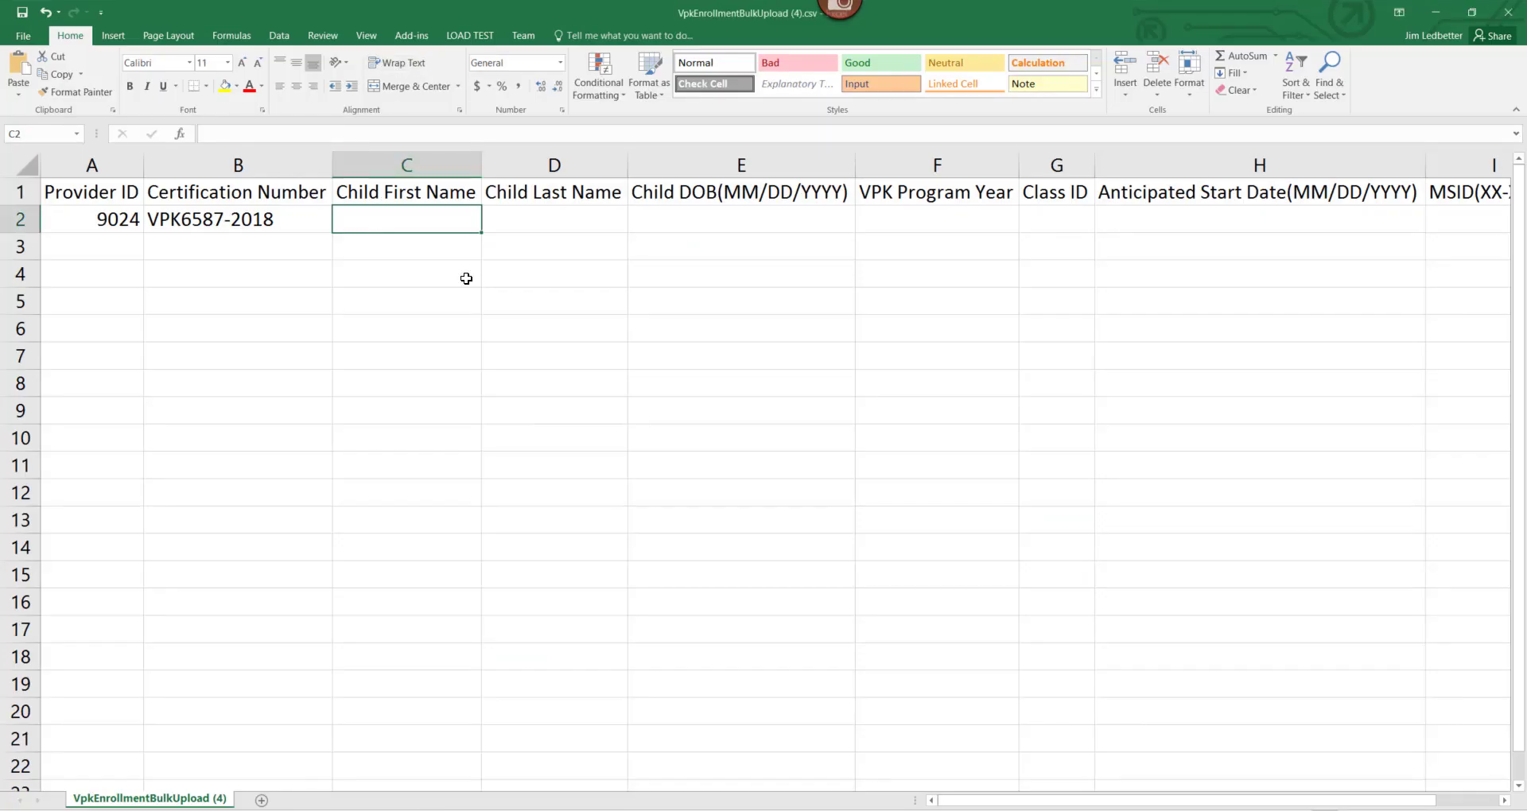
key("ctrl+v")
key("Tab")
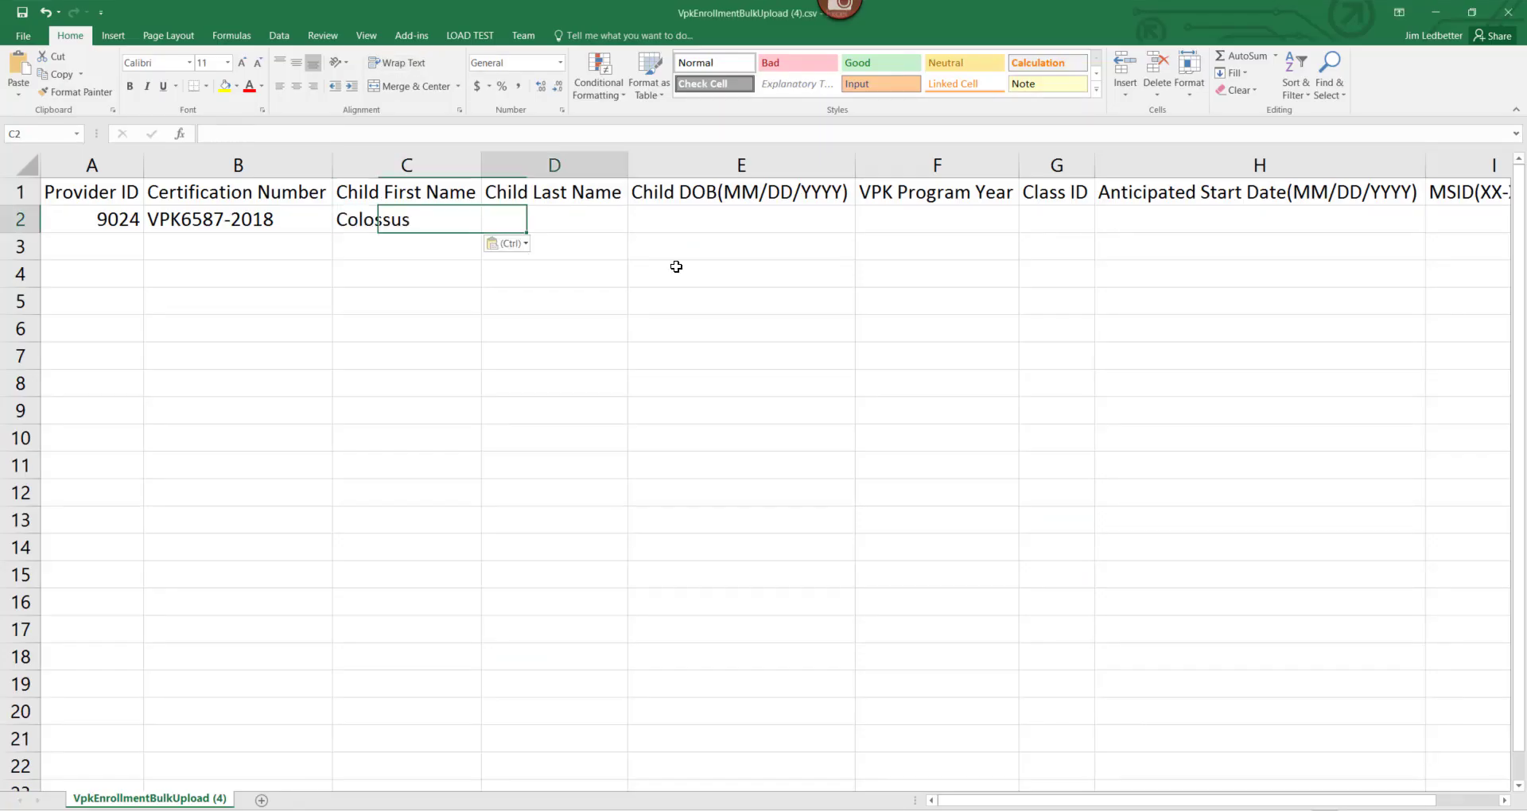
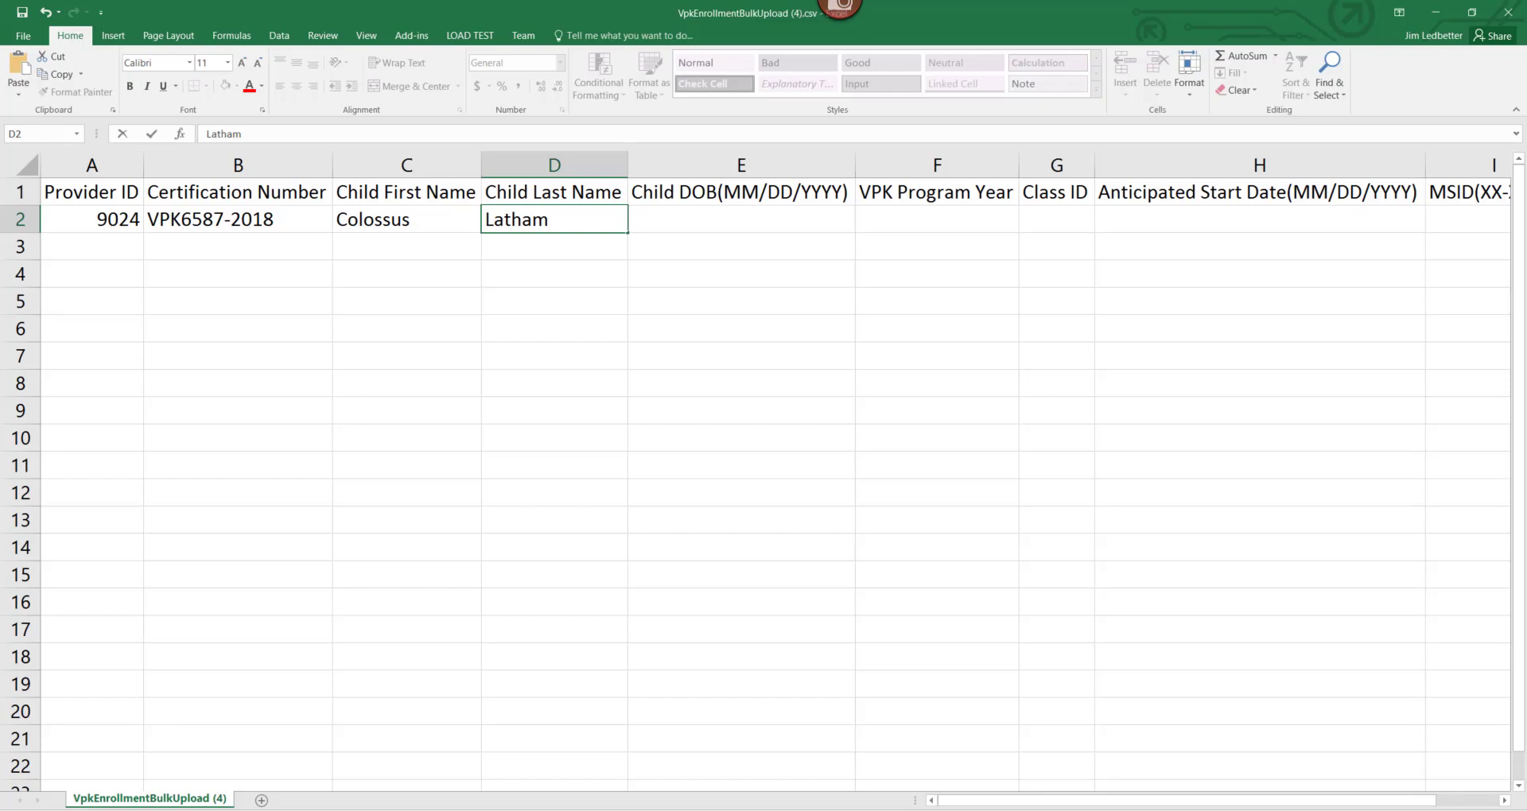
key("alt+Tab")
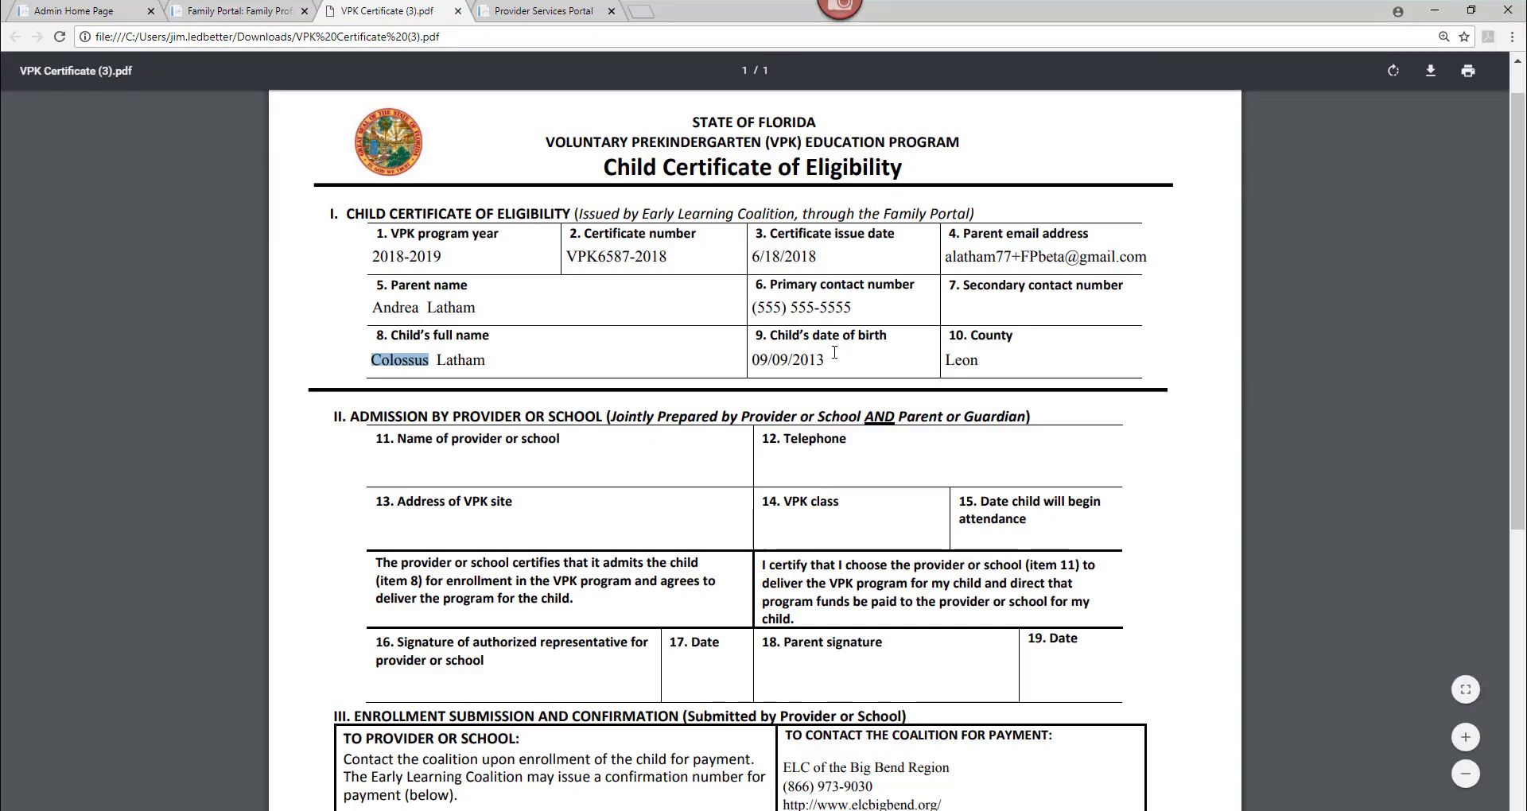
left_click_drag(824, 360, 752, 360)
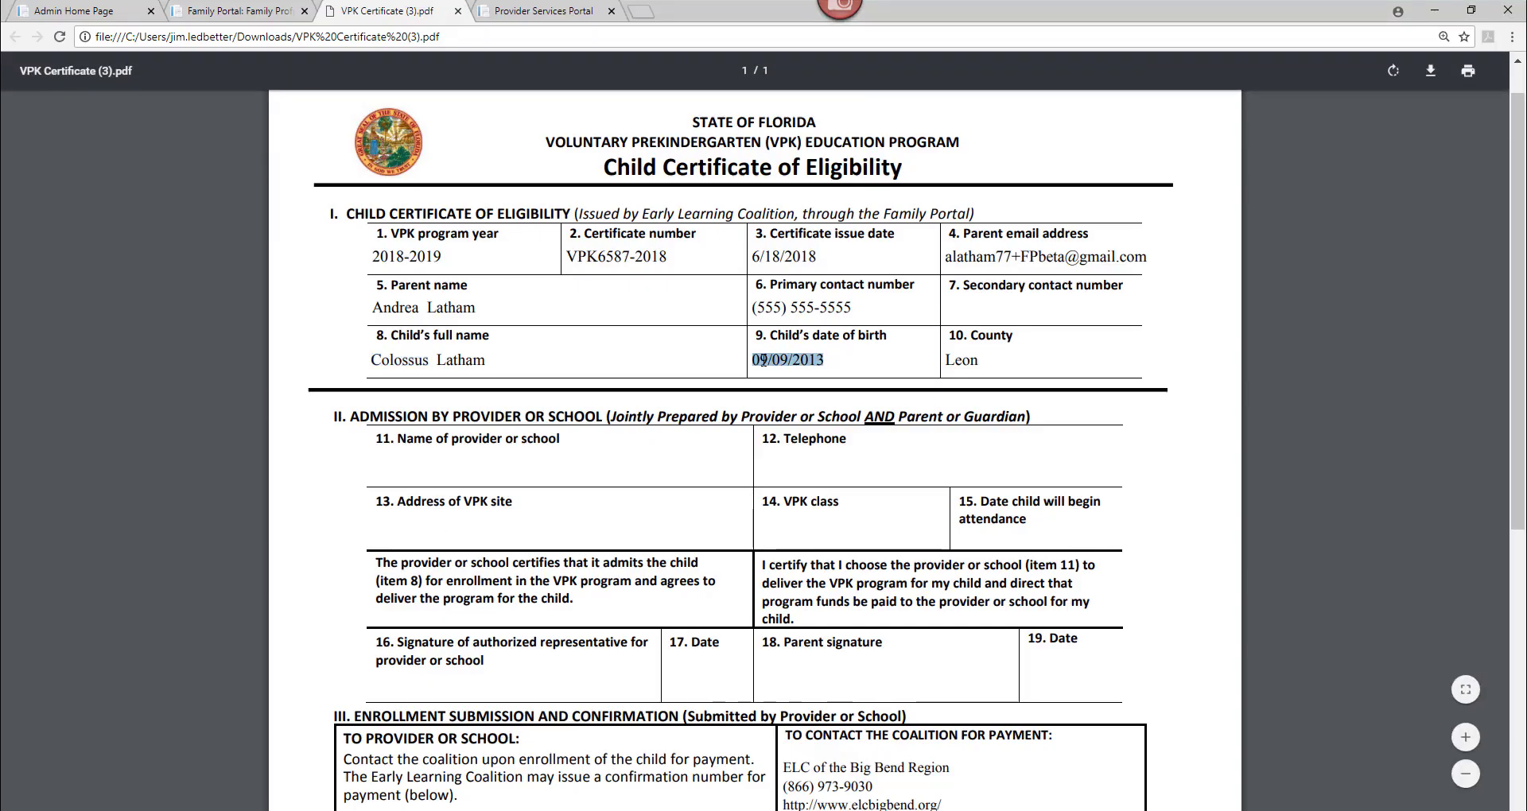
Copy the child's date of birth from the certificate into cell E2.
right_click(763, 360)
left_click(789, 376)
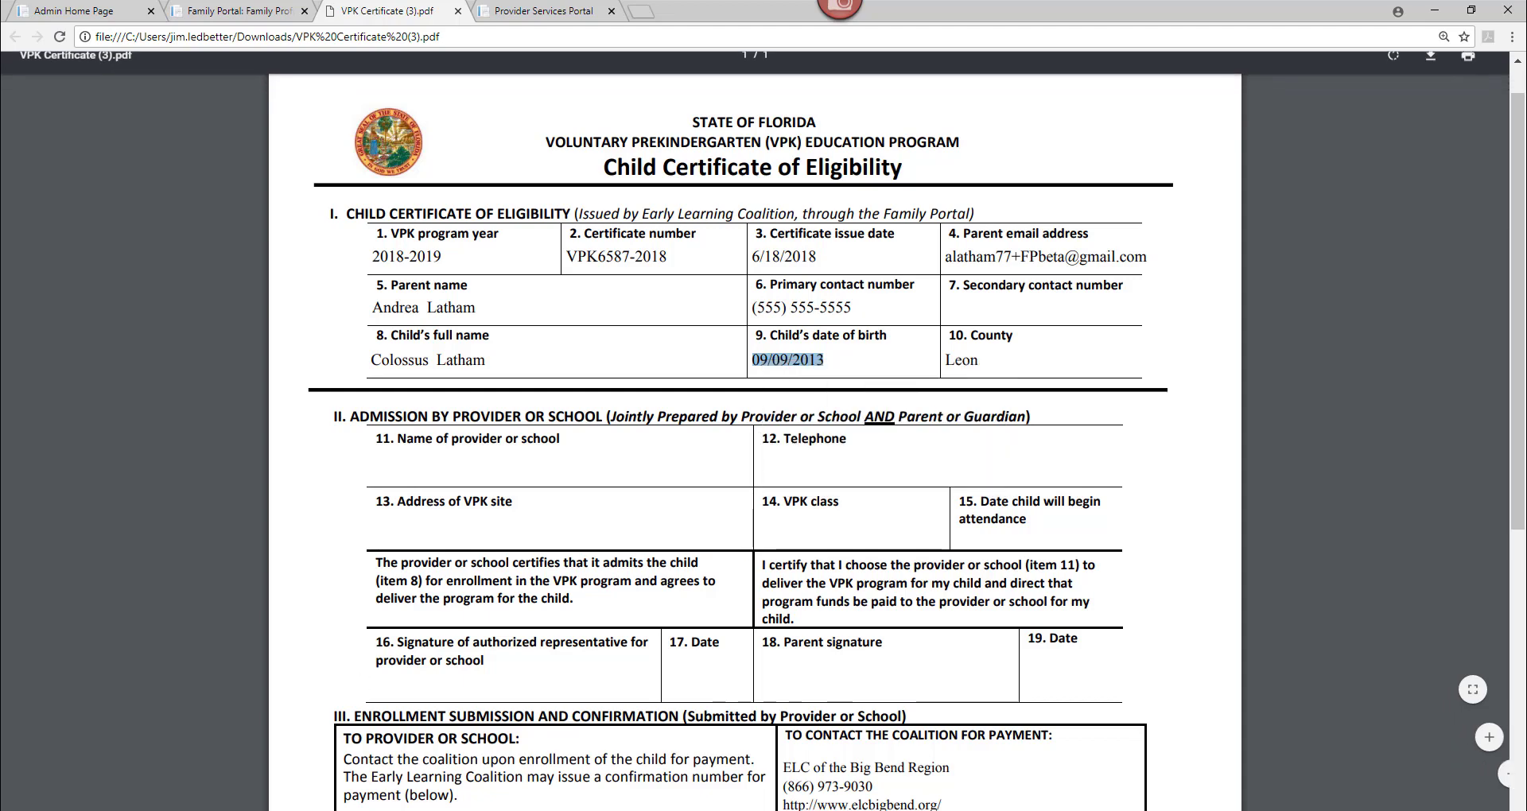
key("alt+Tab")
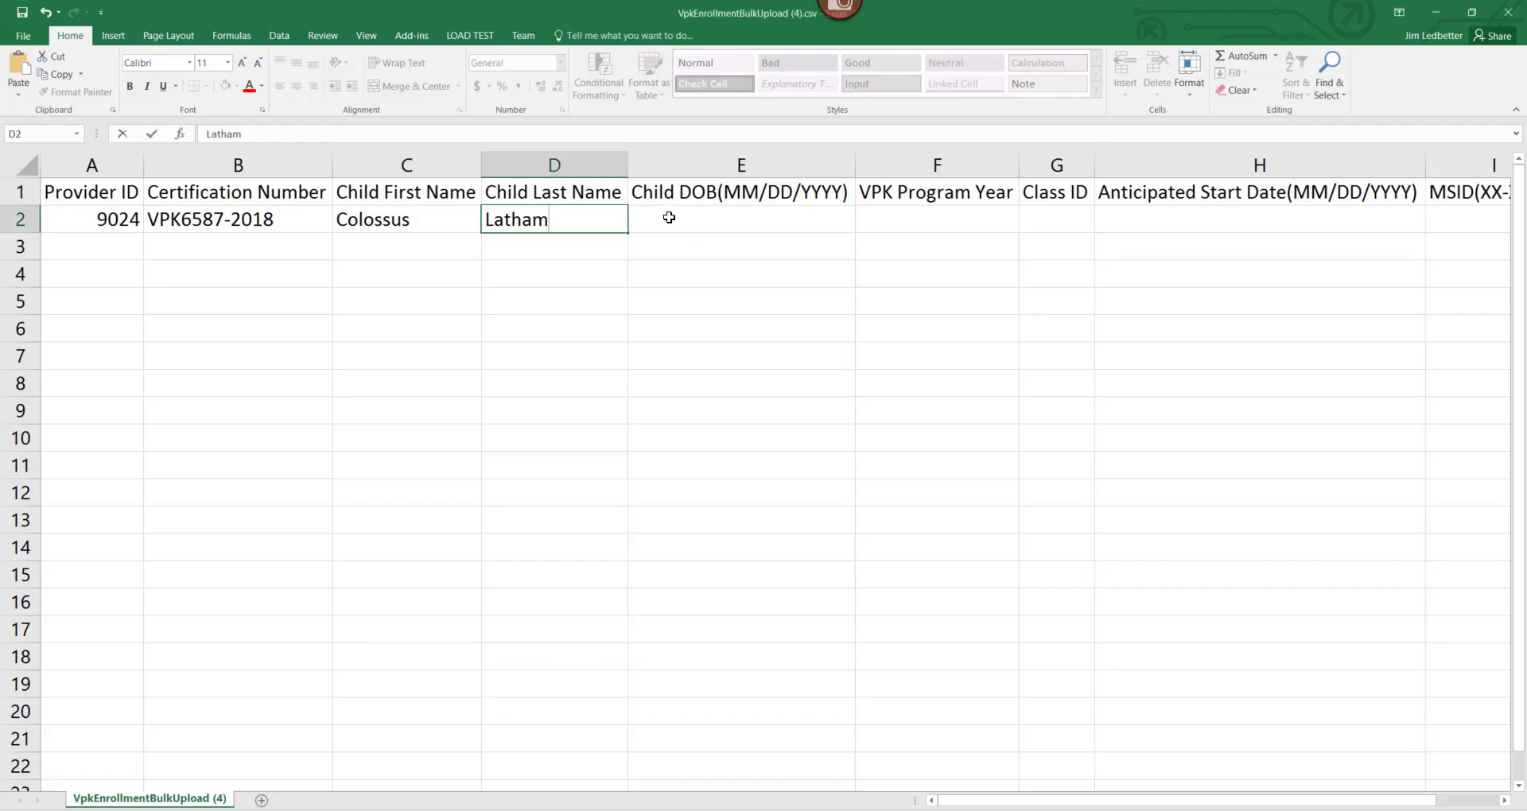
left_click(666, 213)
key("ctrl+v")
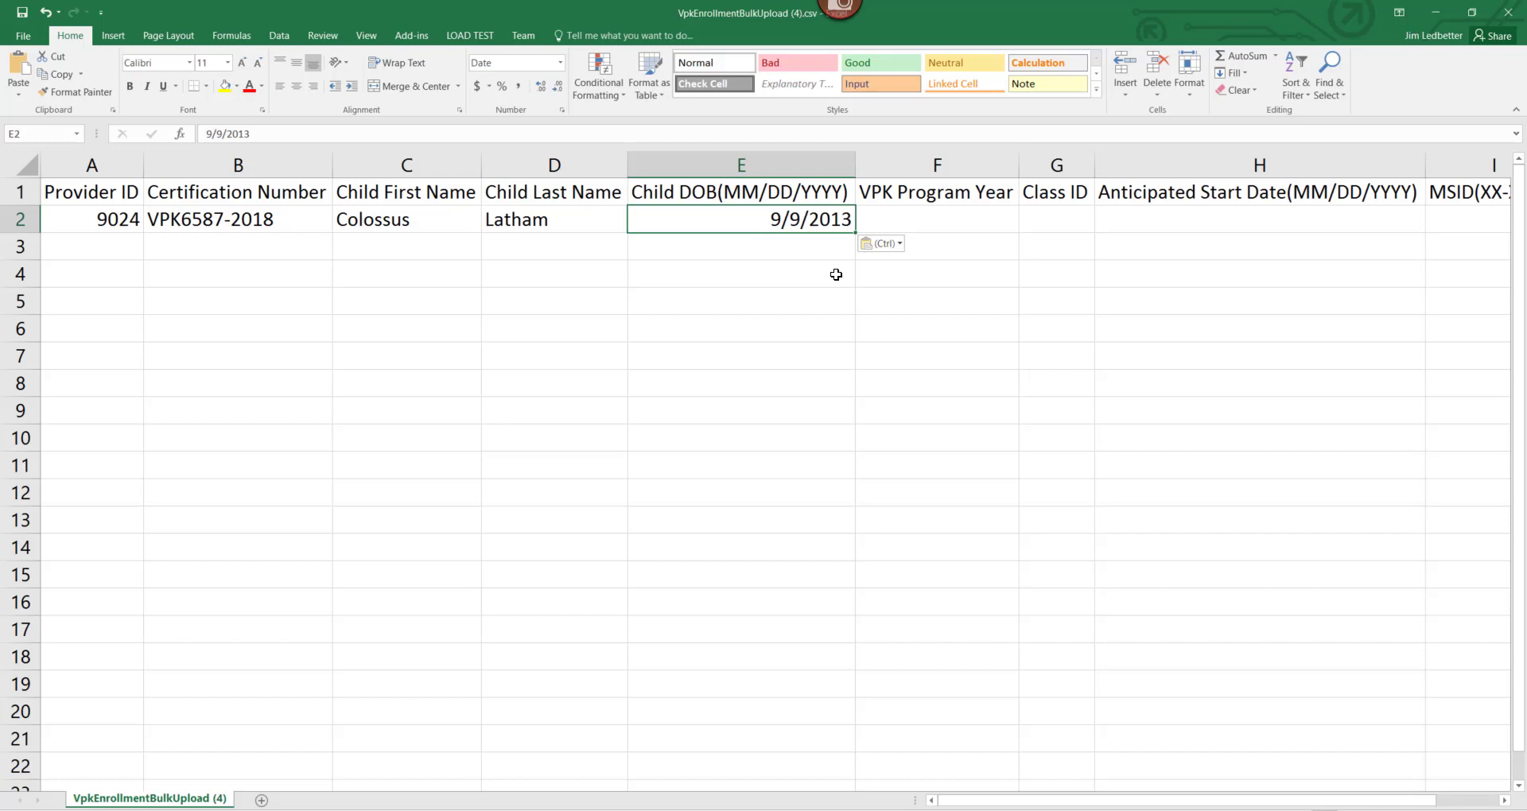
key("Tab")
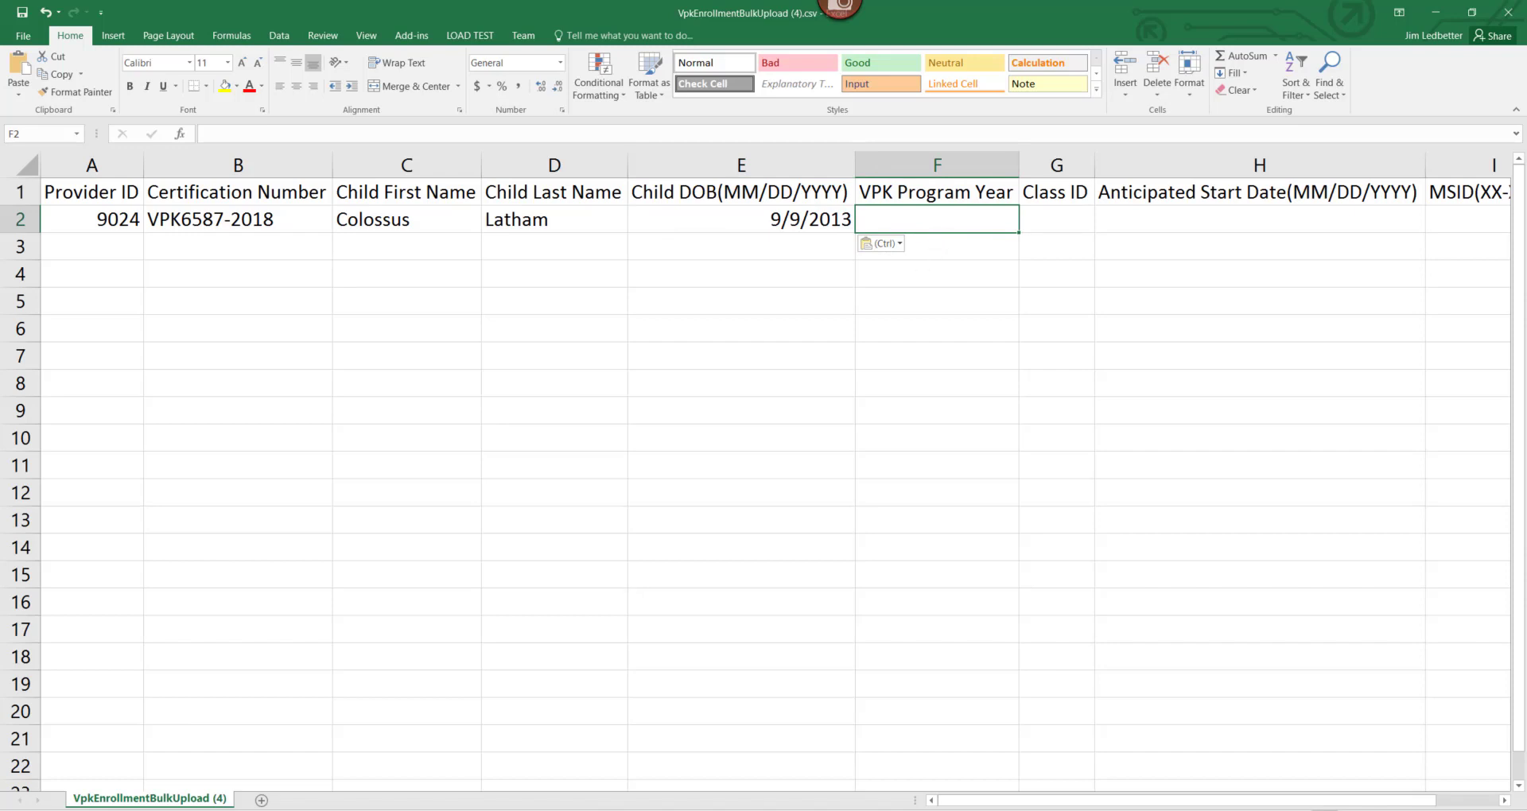
key("alt+Tab")
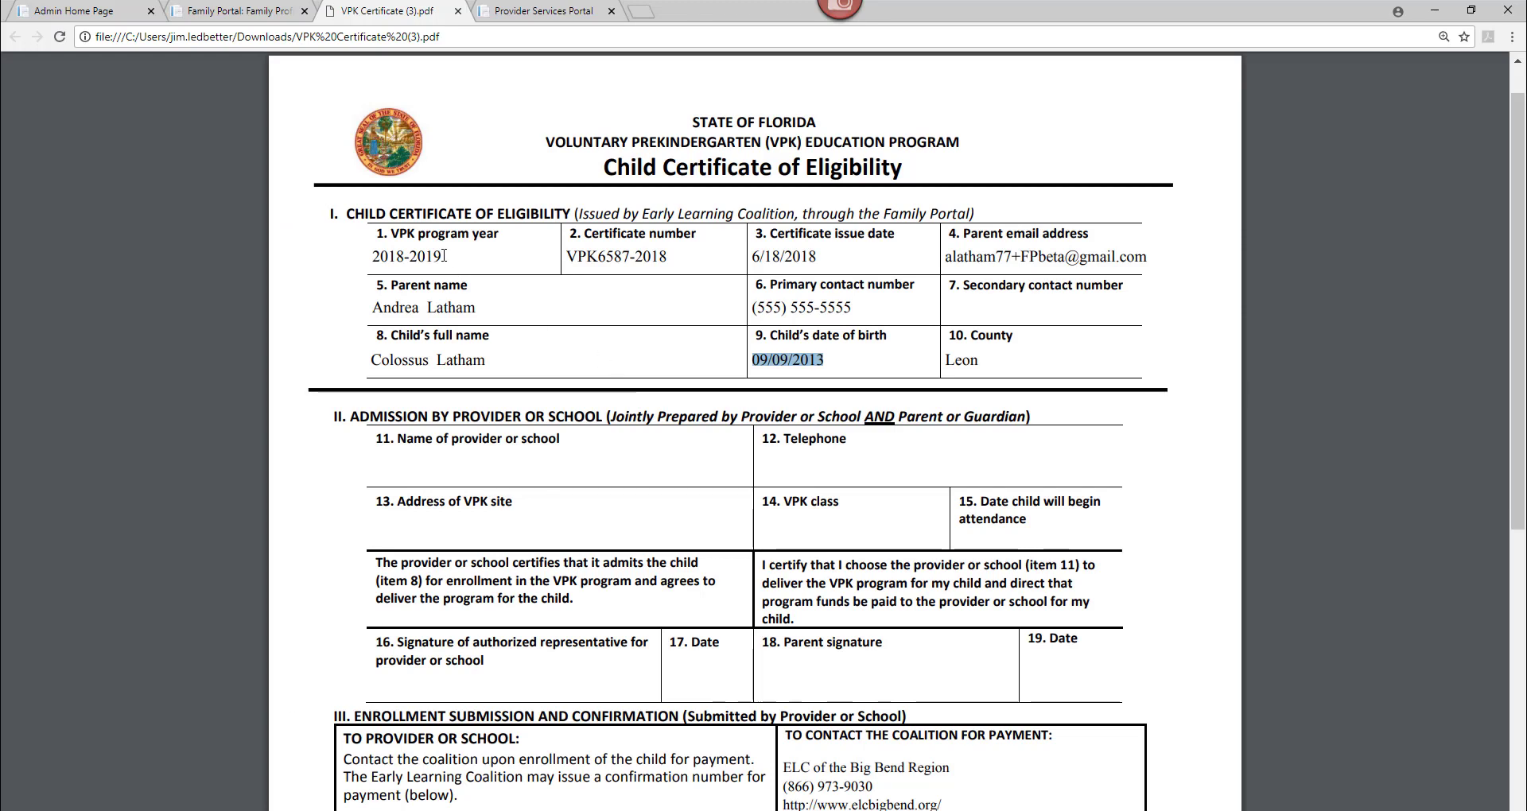
Enter 2018 as the VPK Program Year in F2, checked against the certification number's year.
left_click_drag(444, 256, 367, 256)
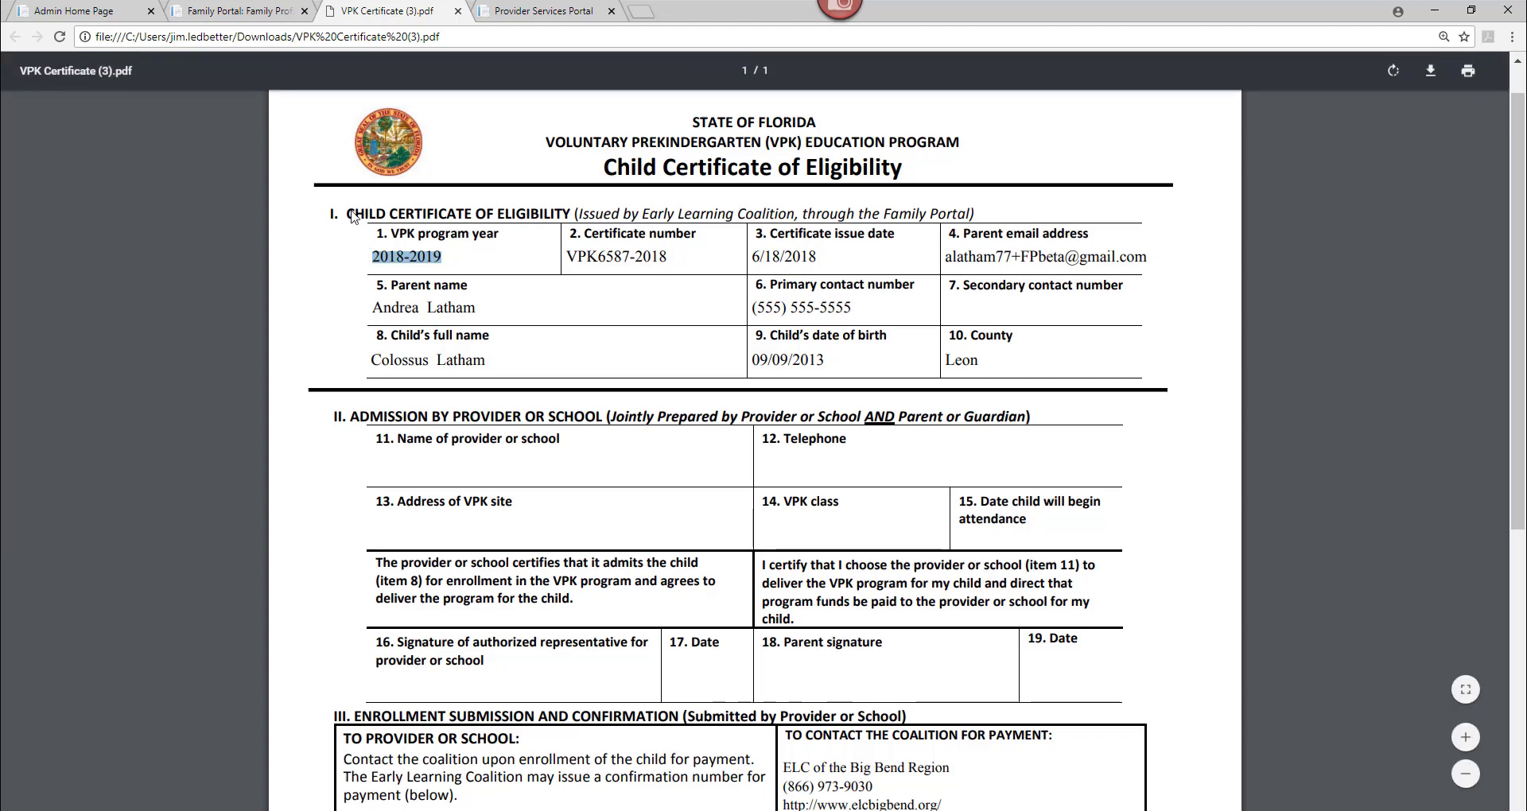
key("alt+Tab")
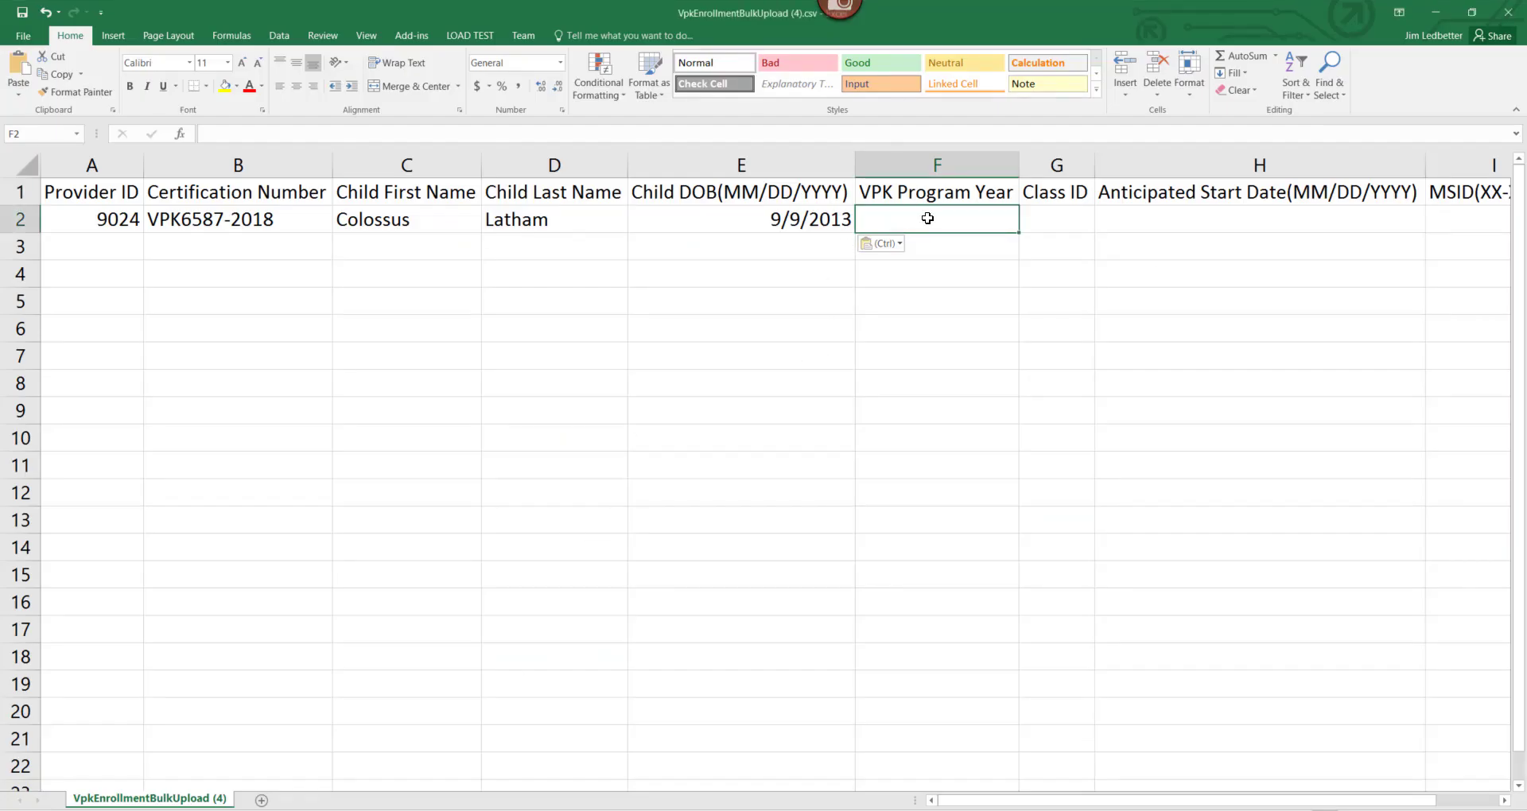
type("2018")
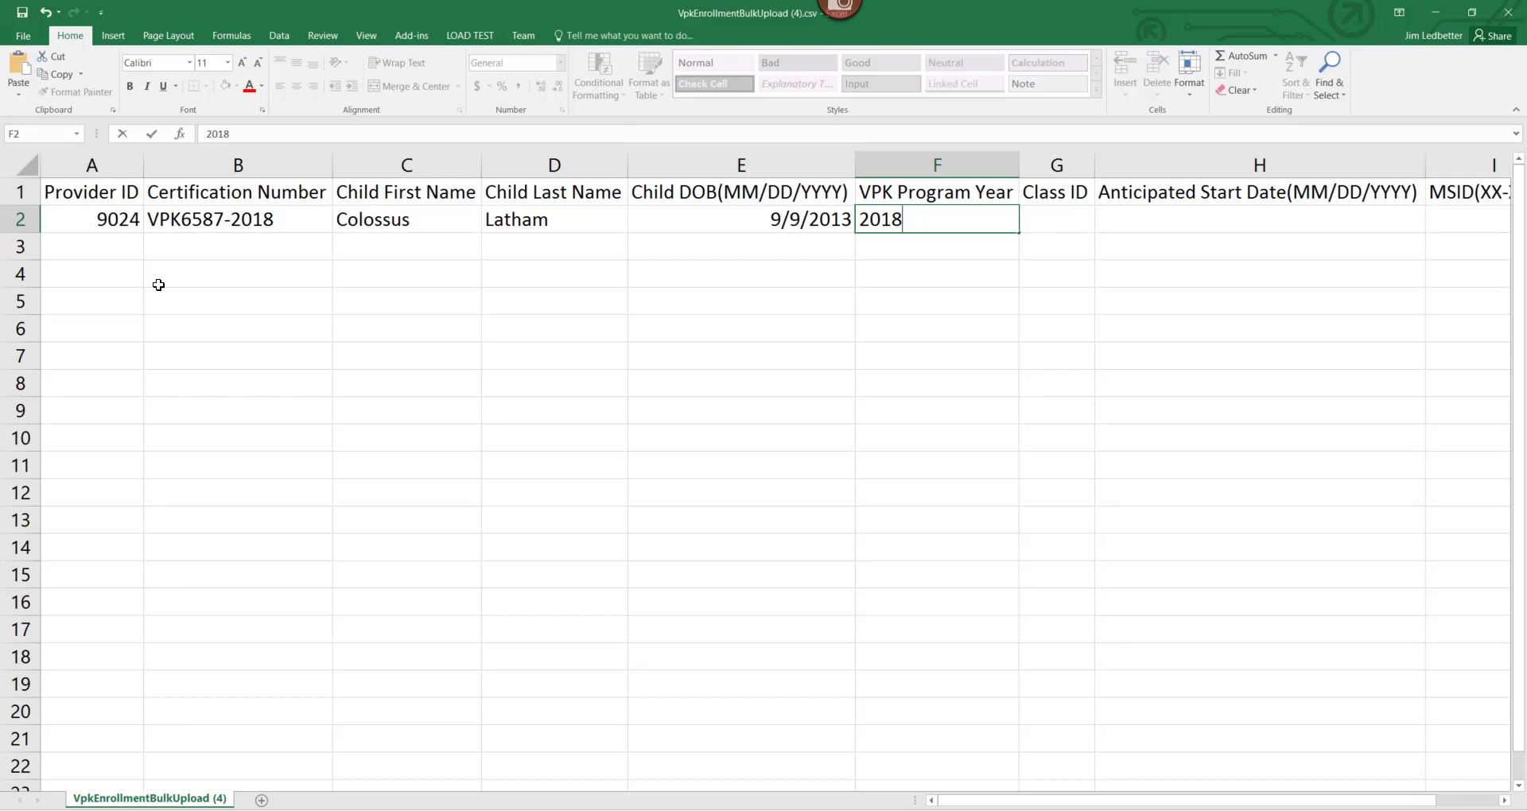
left_click(262, 239)
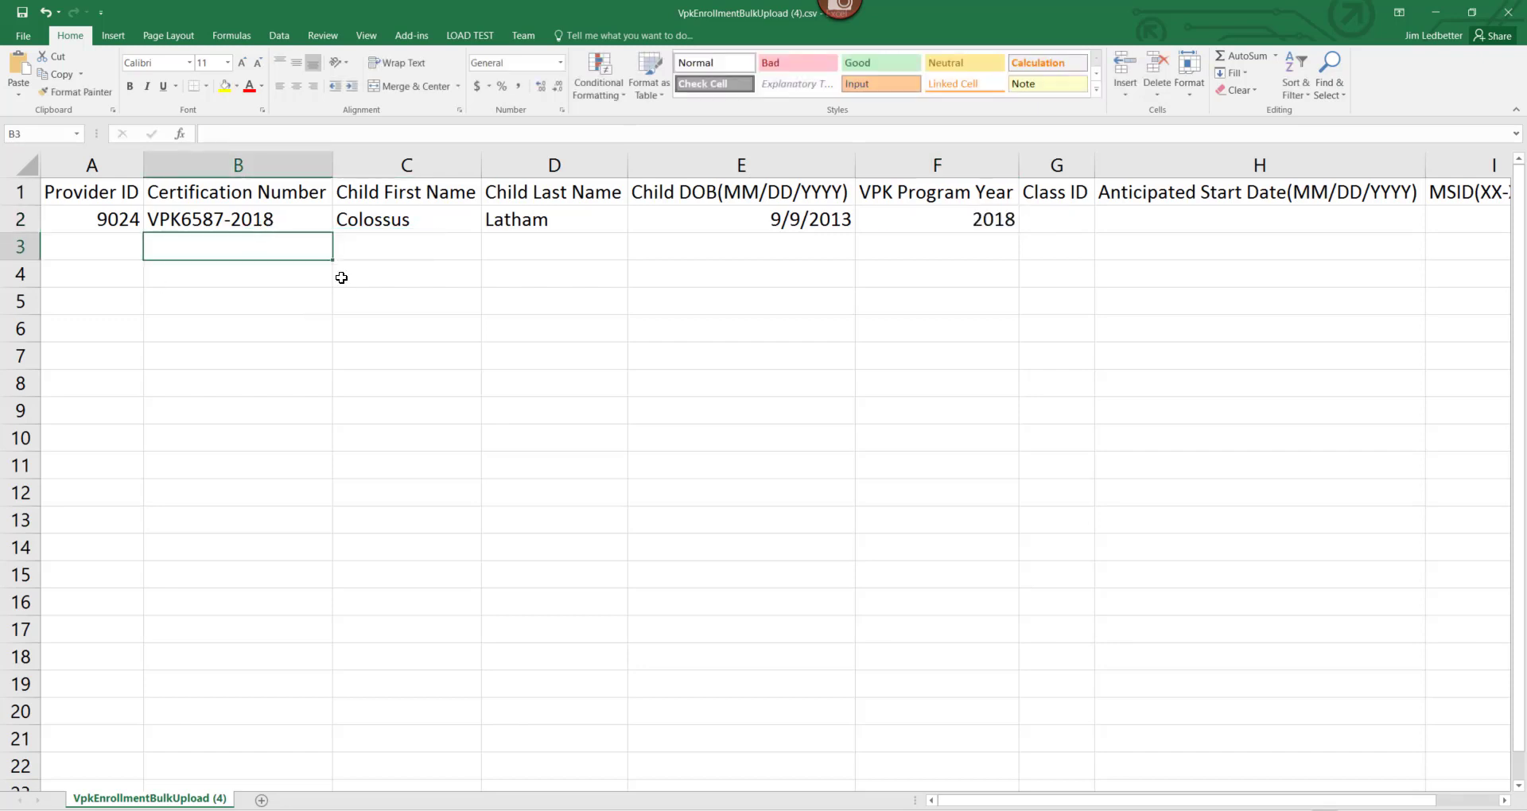
left_click(268, 217)
left_click_drag(251, 134, 275, 134)
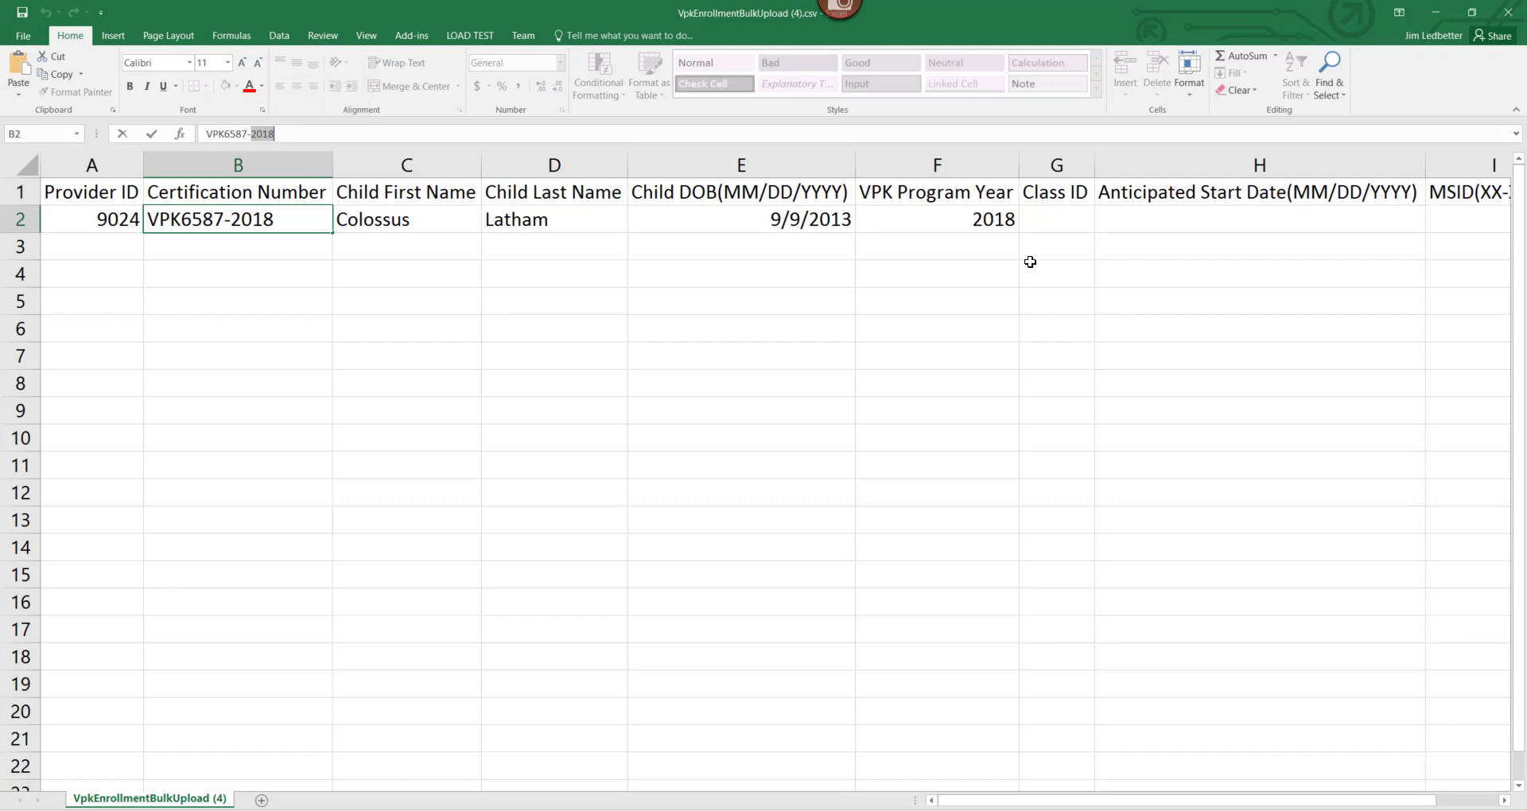
left_click(992, 221)
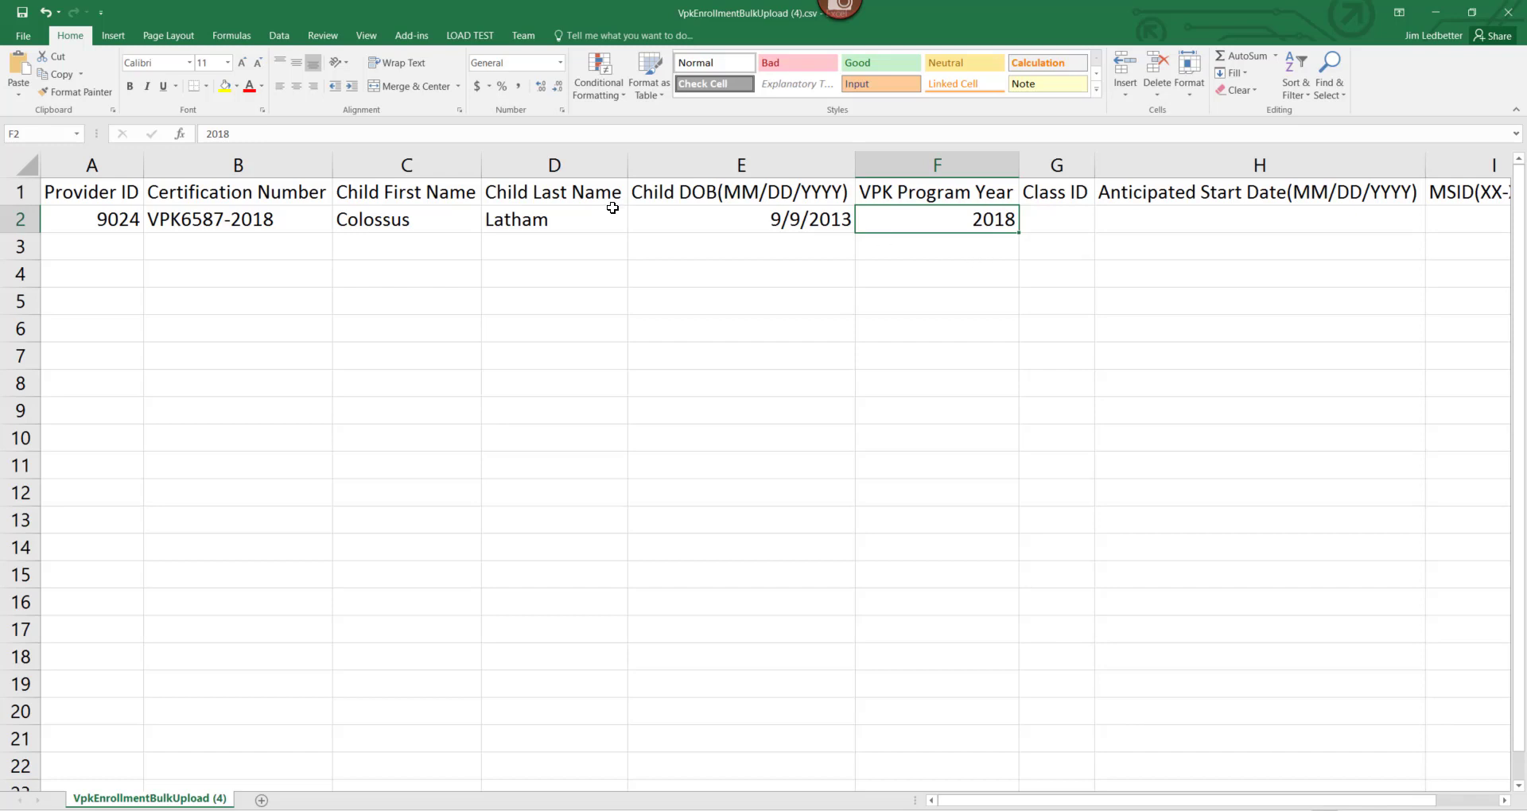
left_click(246, 225)
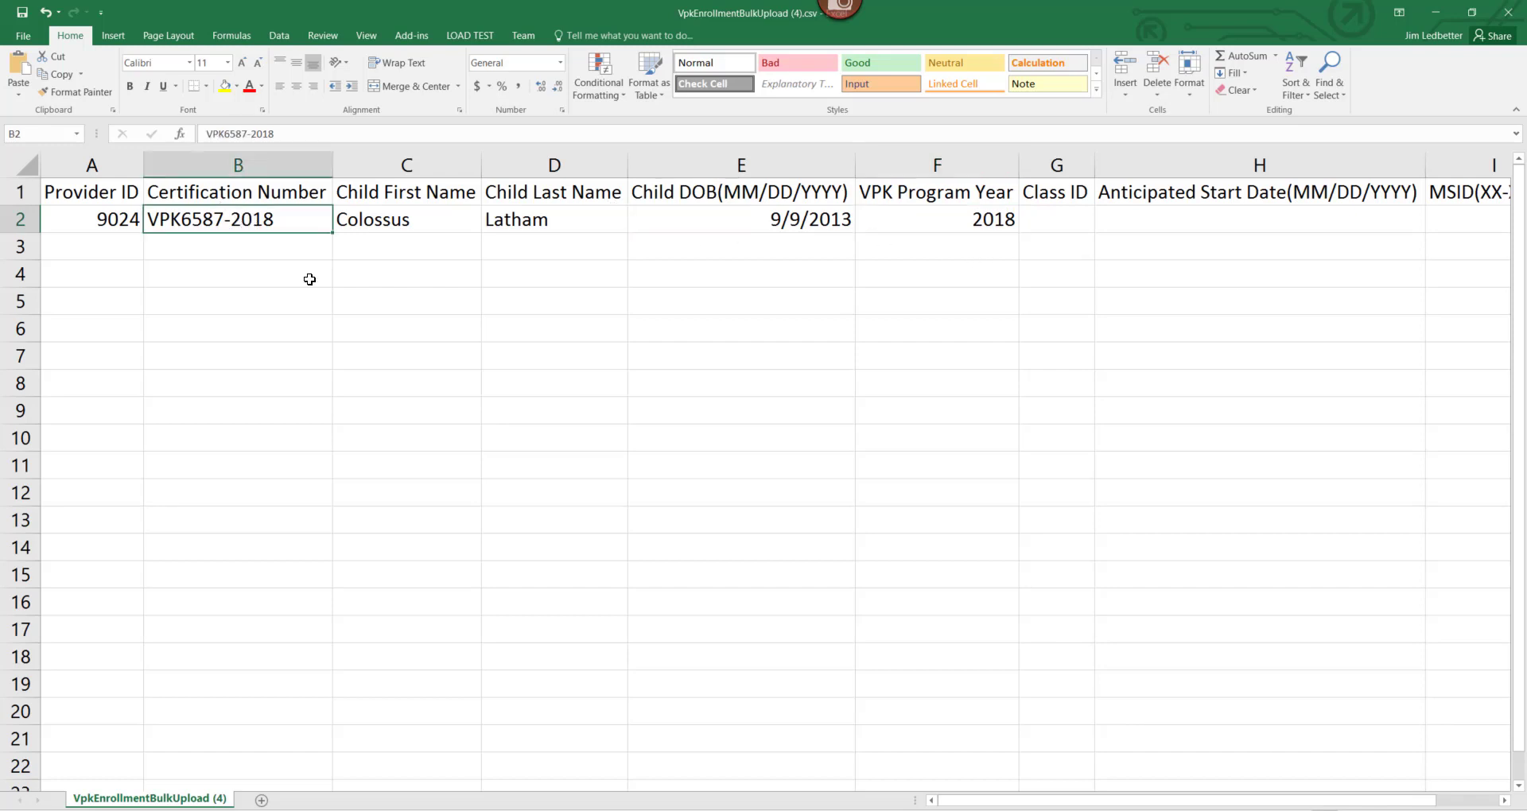
left_click(940, 228)
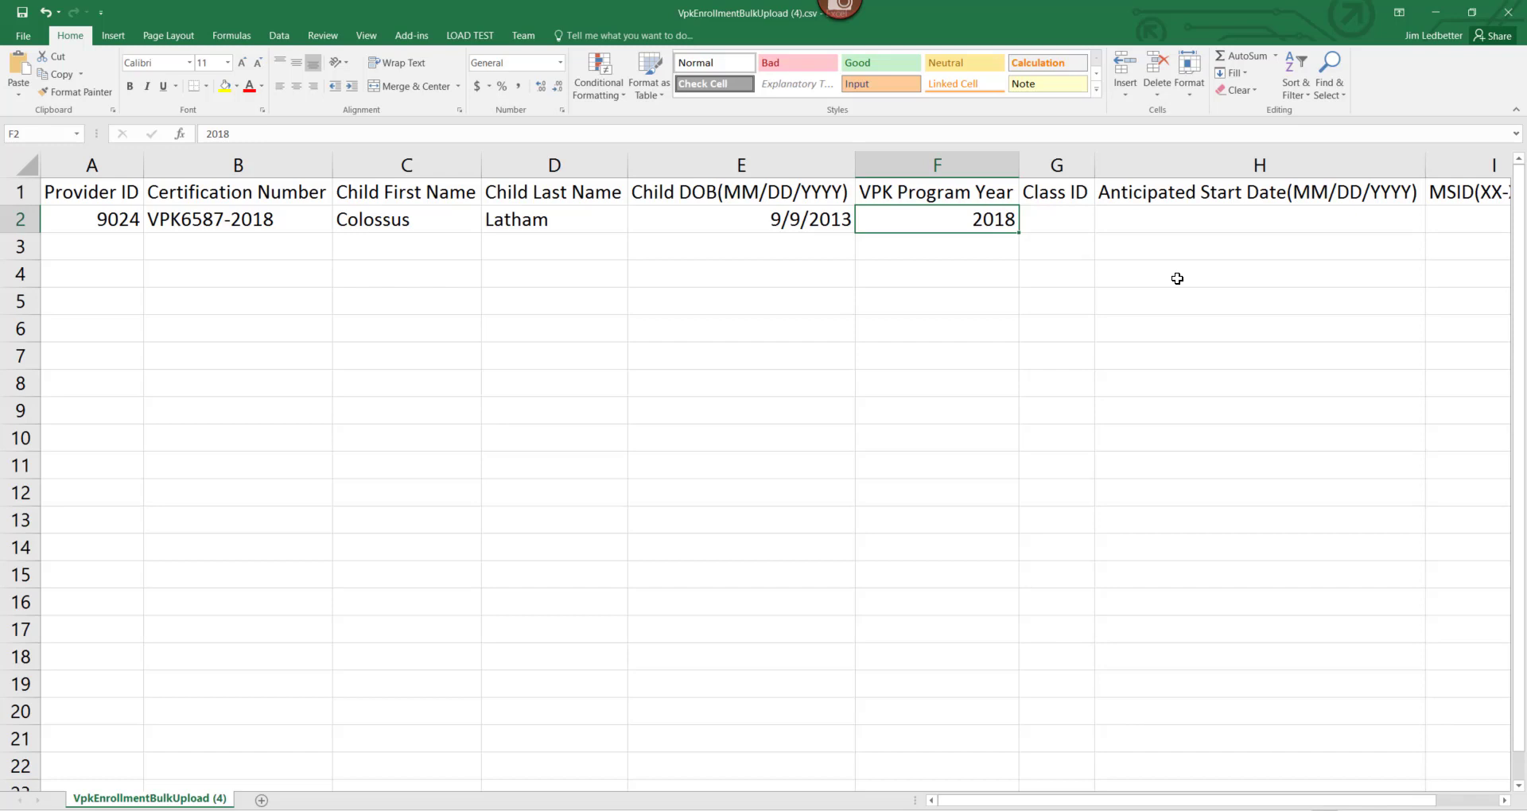
left_click(226, 225)
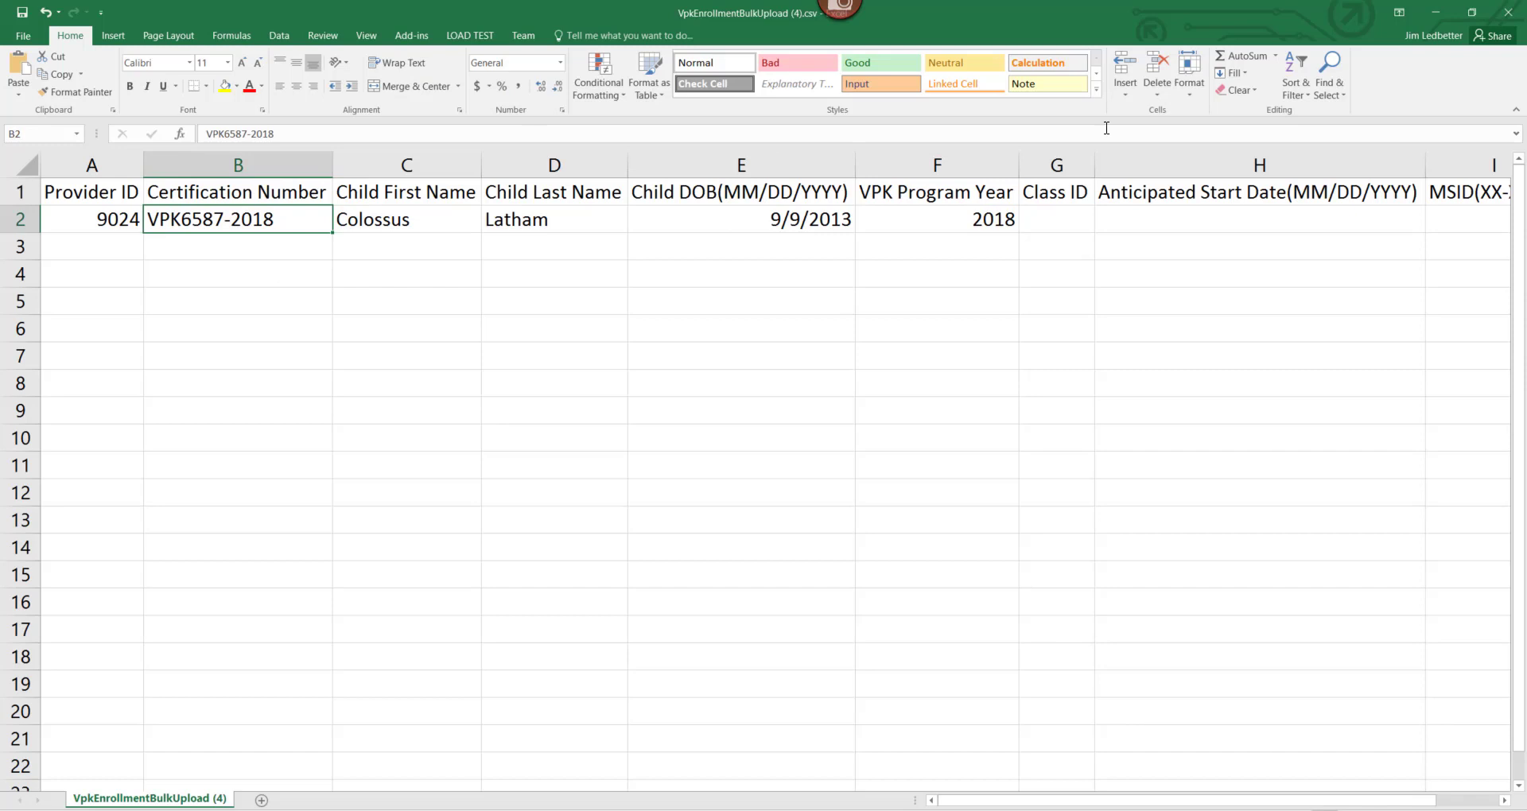
left_click(975, 223)
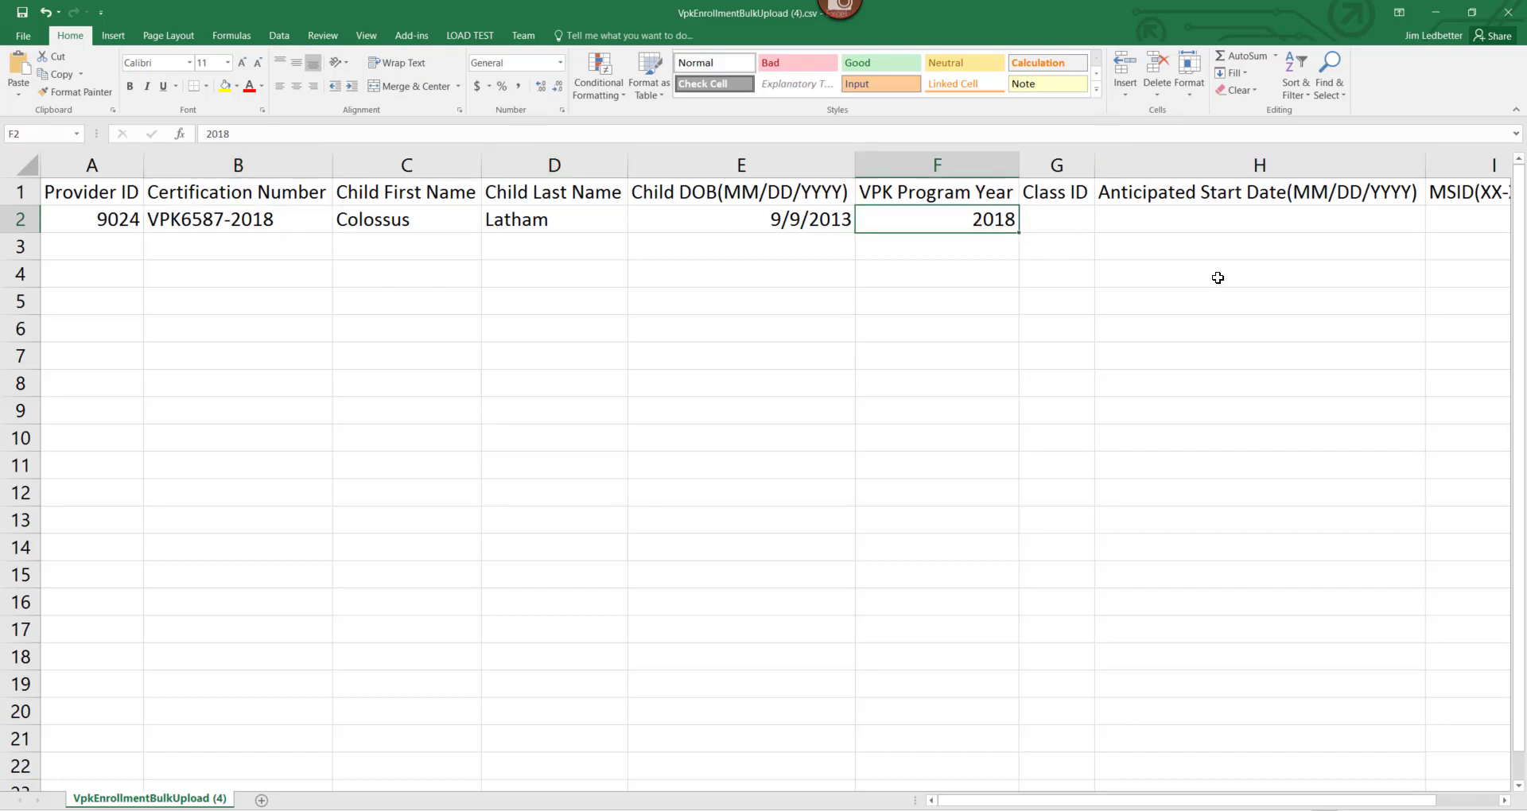
key("Tab")
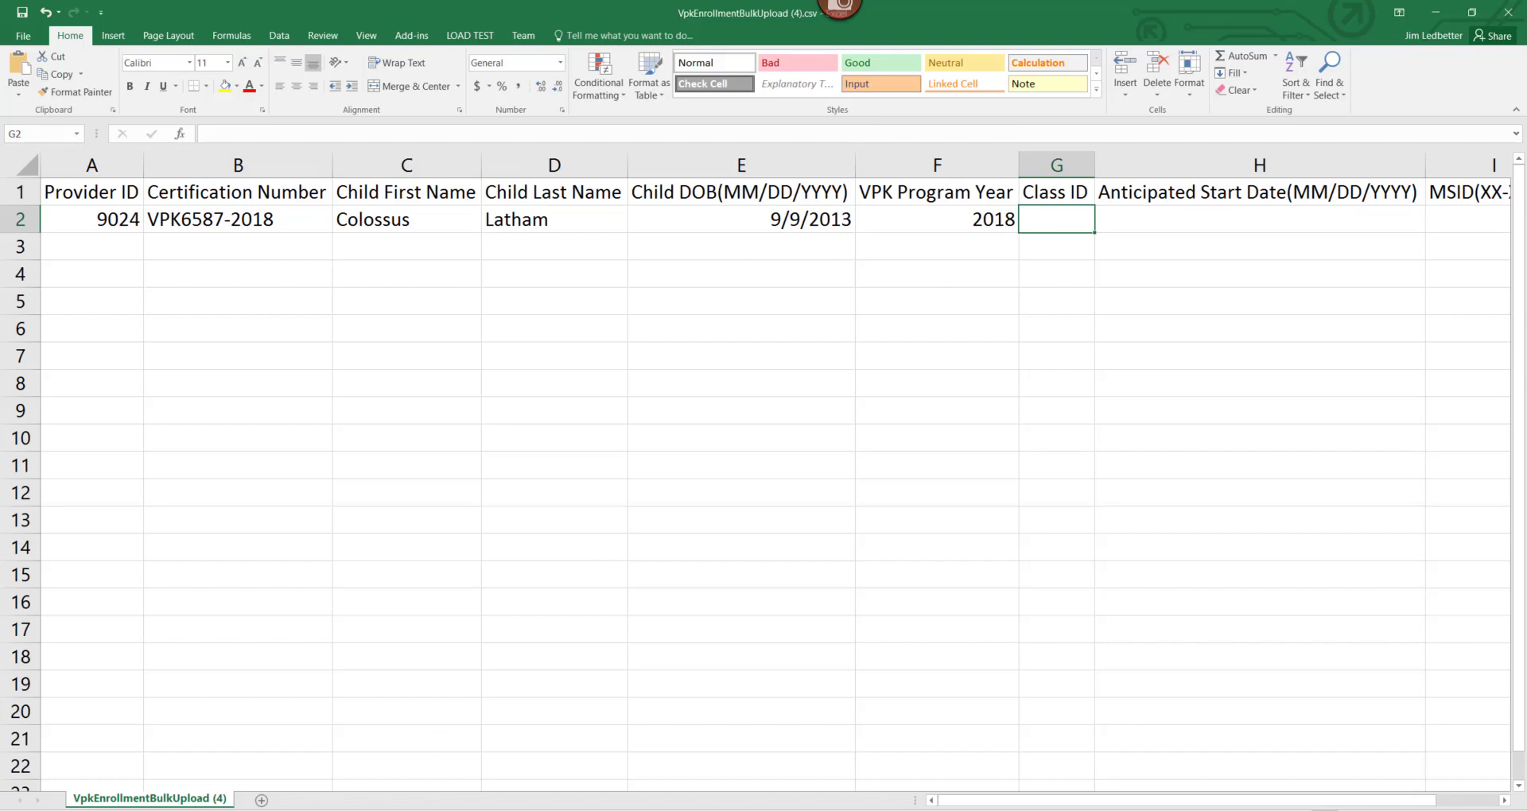
Open the VPK enrollment request/change page in the Provider Portal.
key("alt+Tab")
left_click(362, 189)
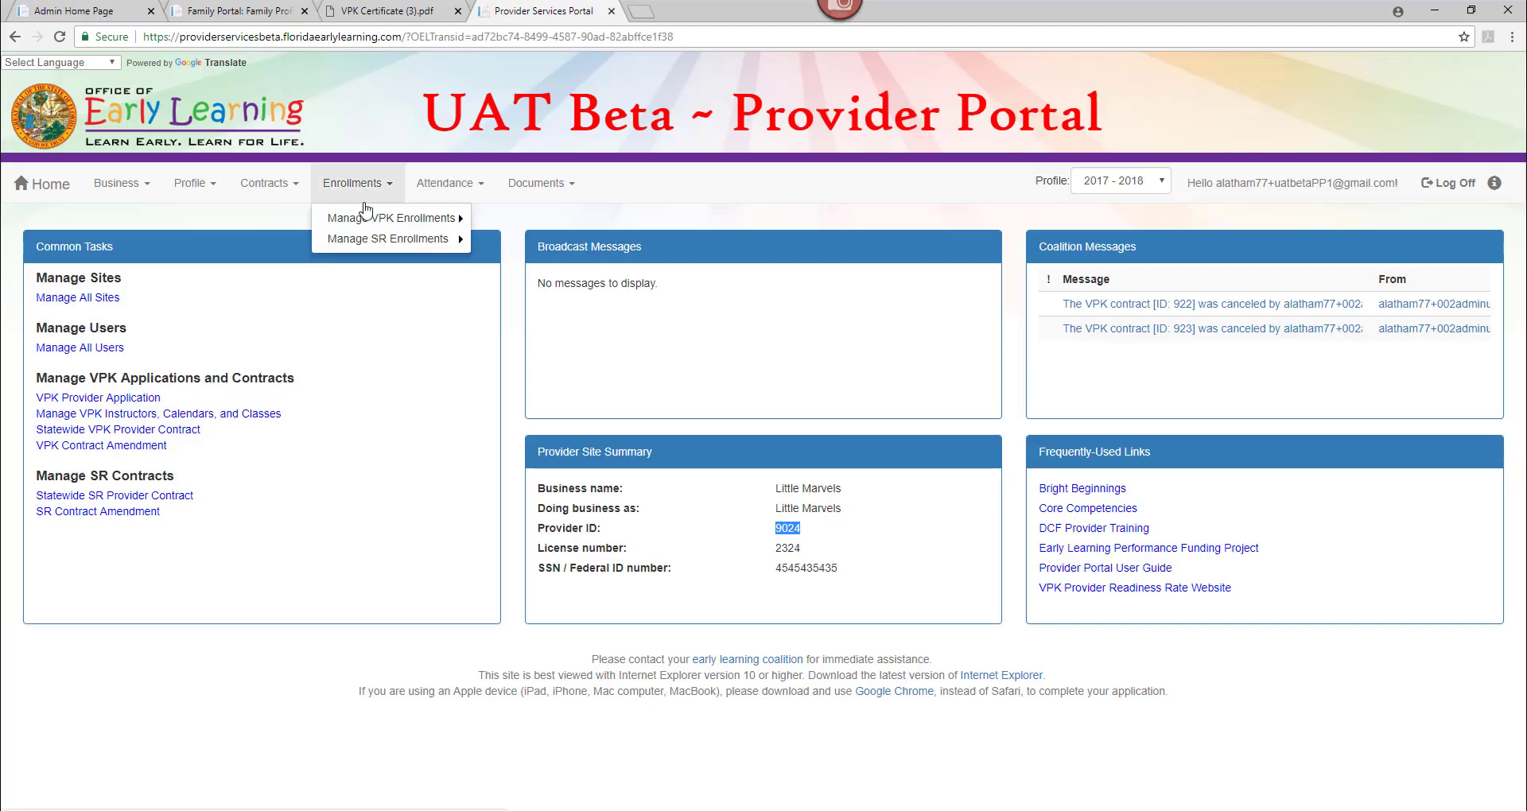
left_click(369, 220)
left_click(529, 222)
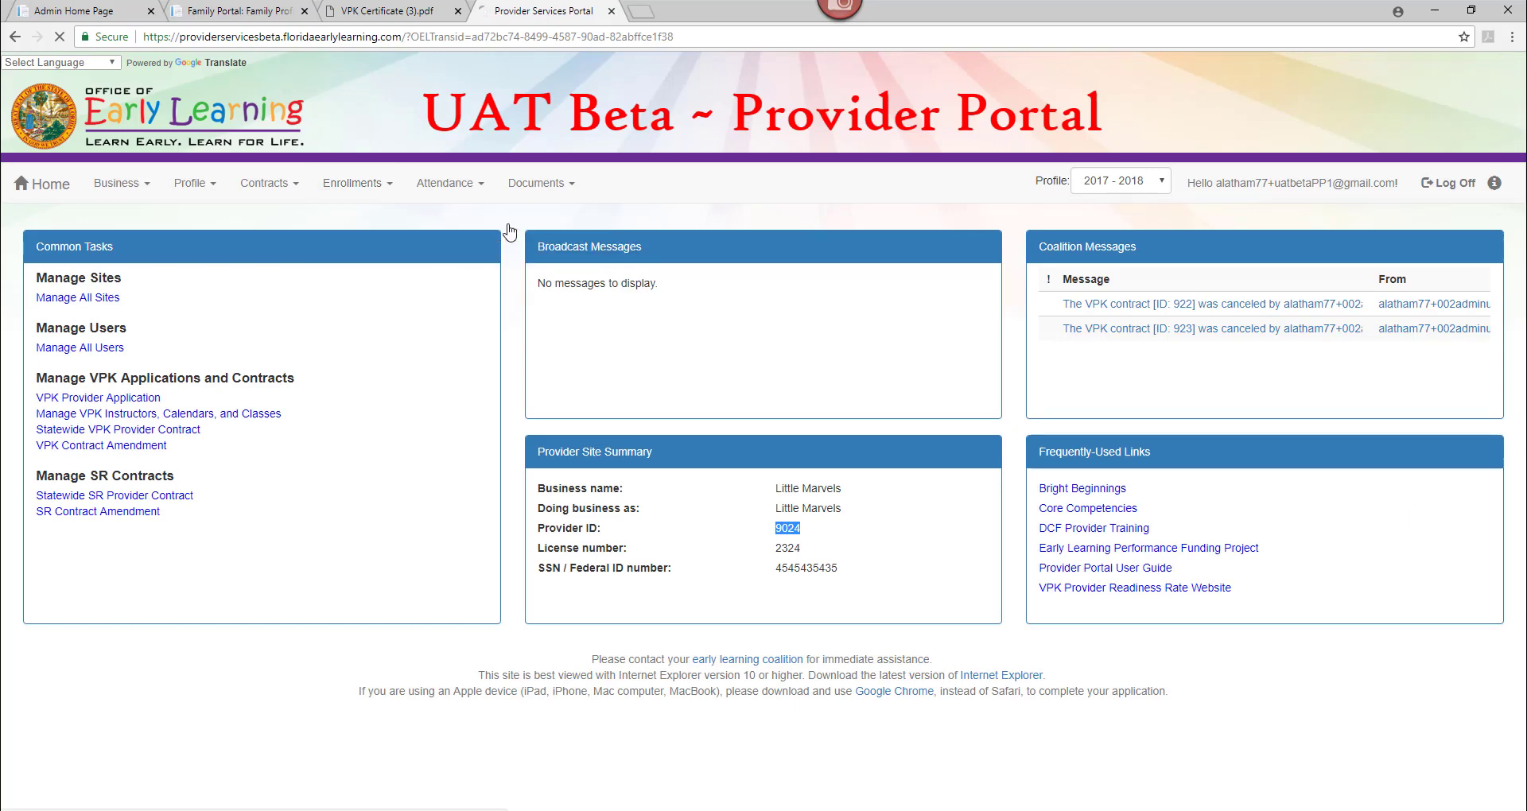
Select program year 2018-2019, session School-year (540 hours) and class AF18 - X-Men to view its dates.
left_click(197, 342)
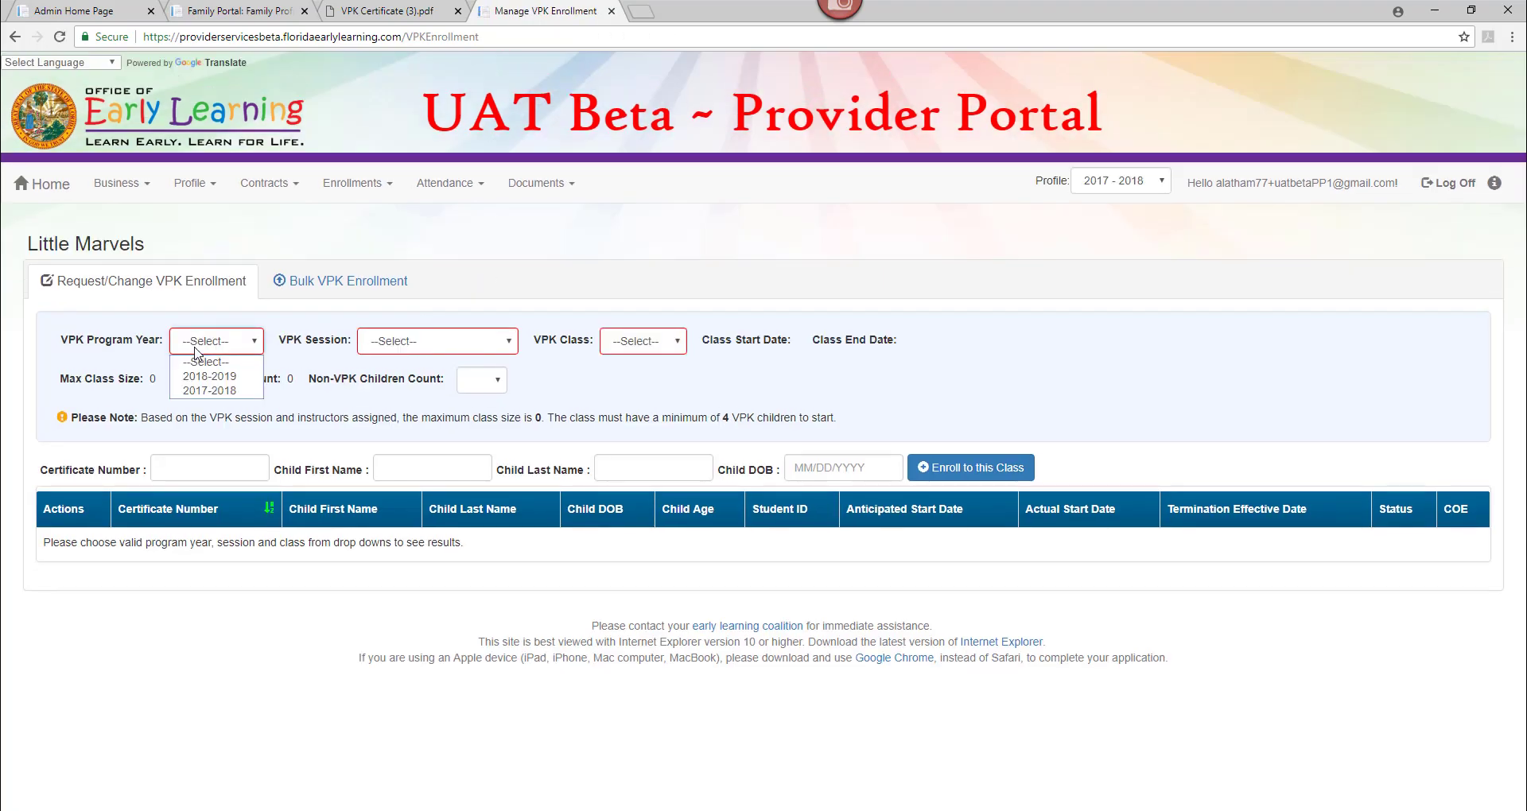
left_click(199, 376)
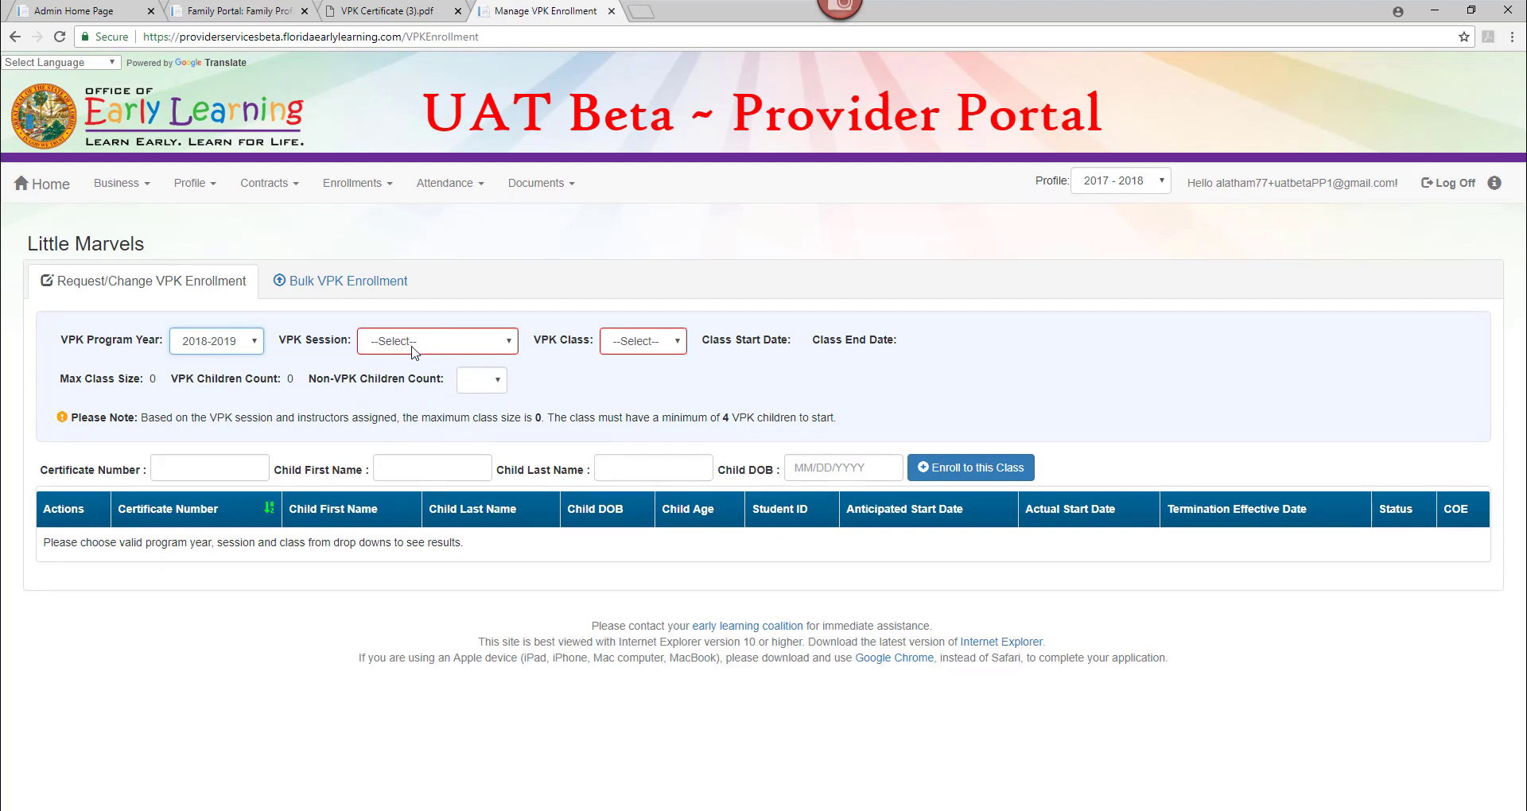
left_click(412, 342)
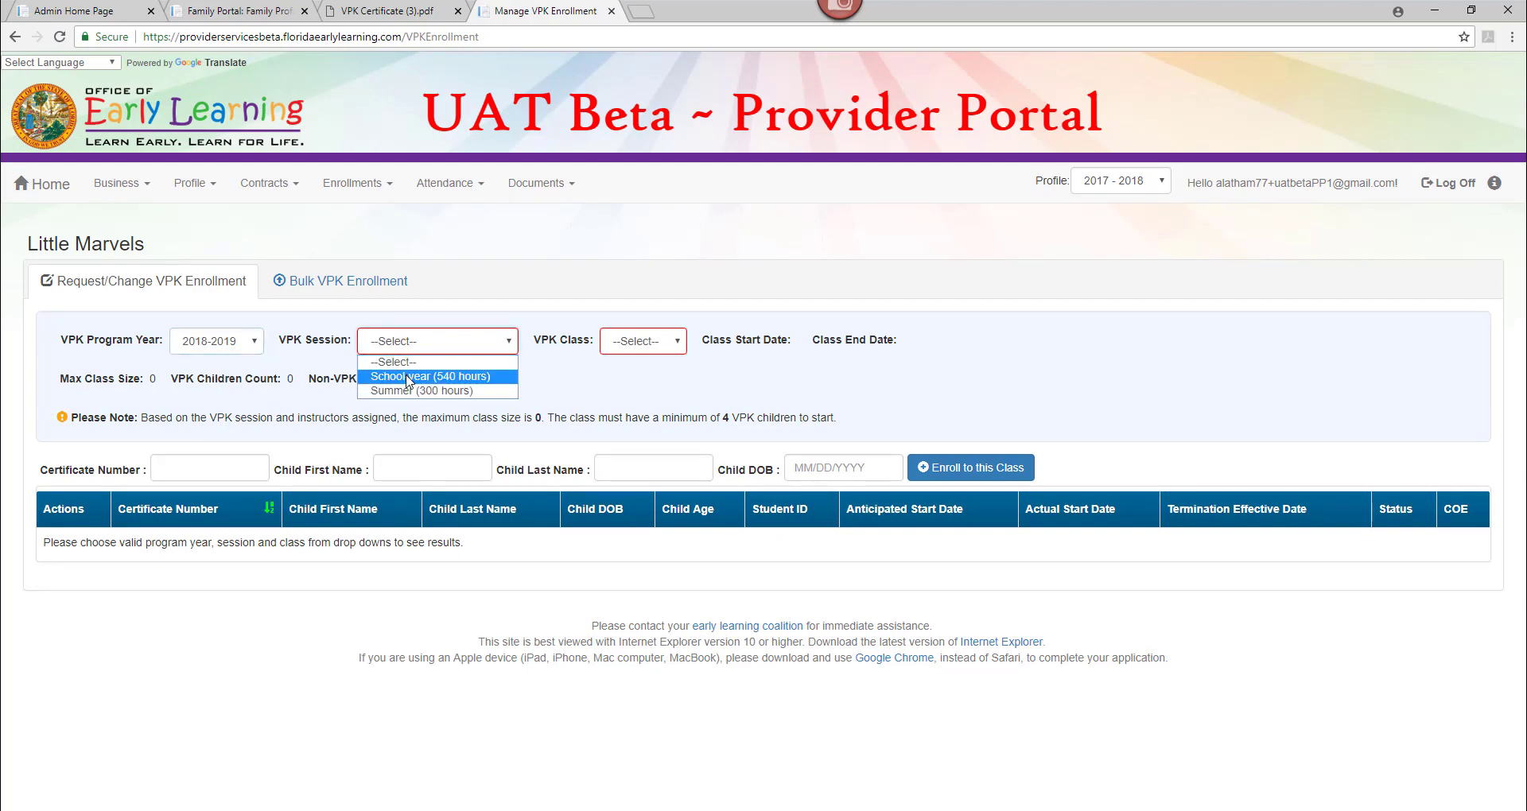
left_click(410, 375)
left_click(654, 341)
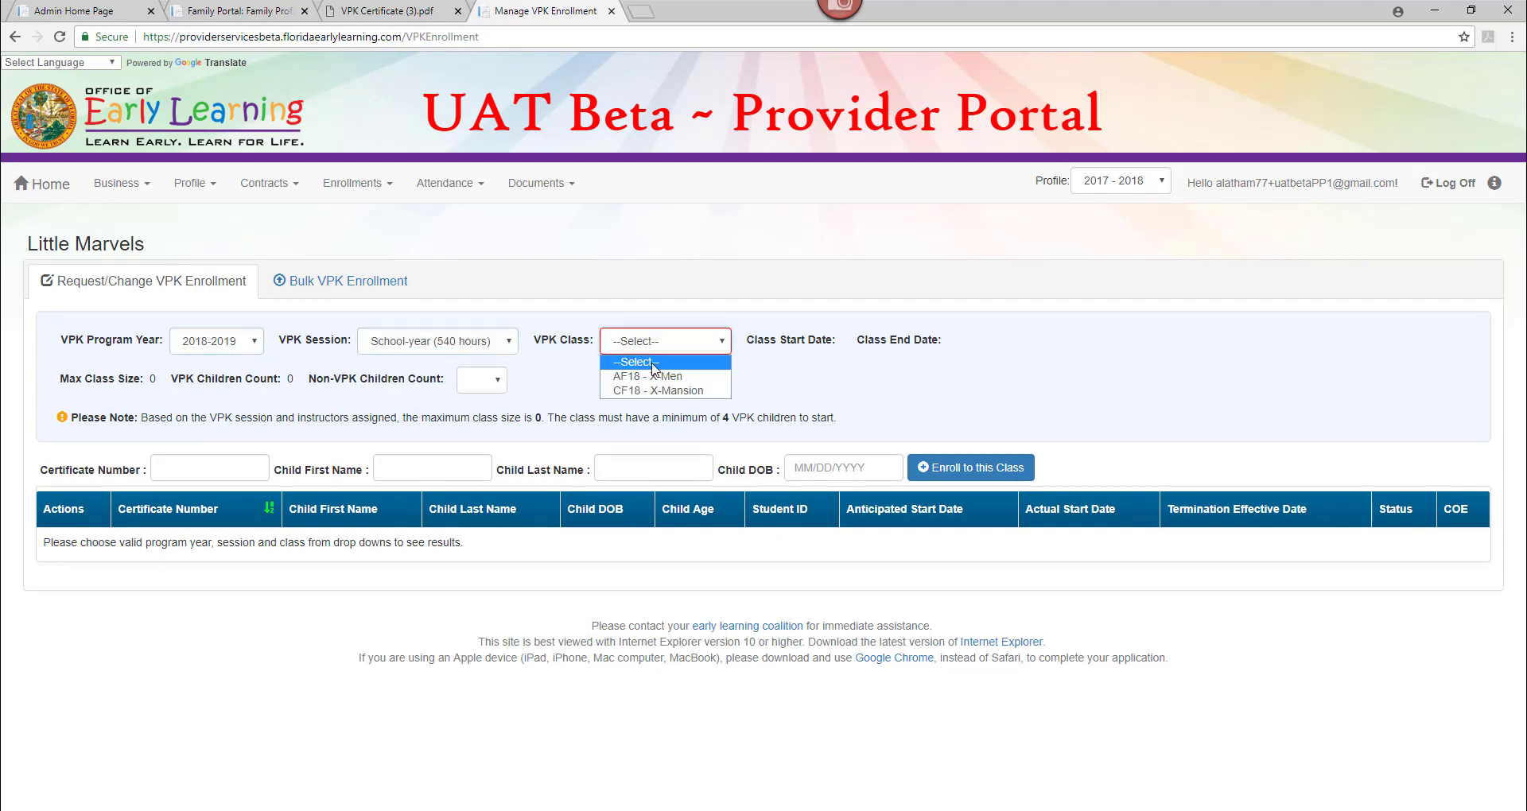
left_click(654, 379)
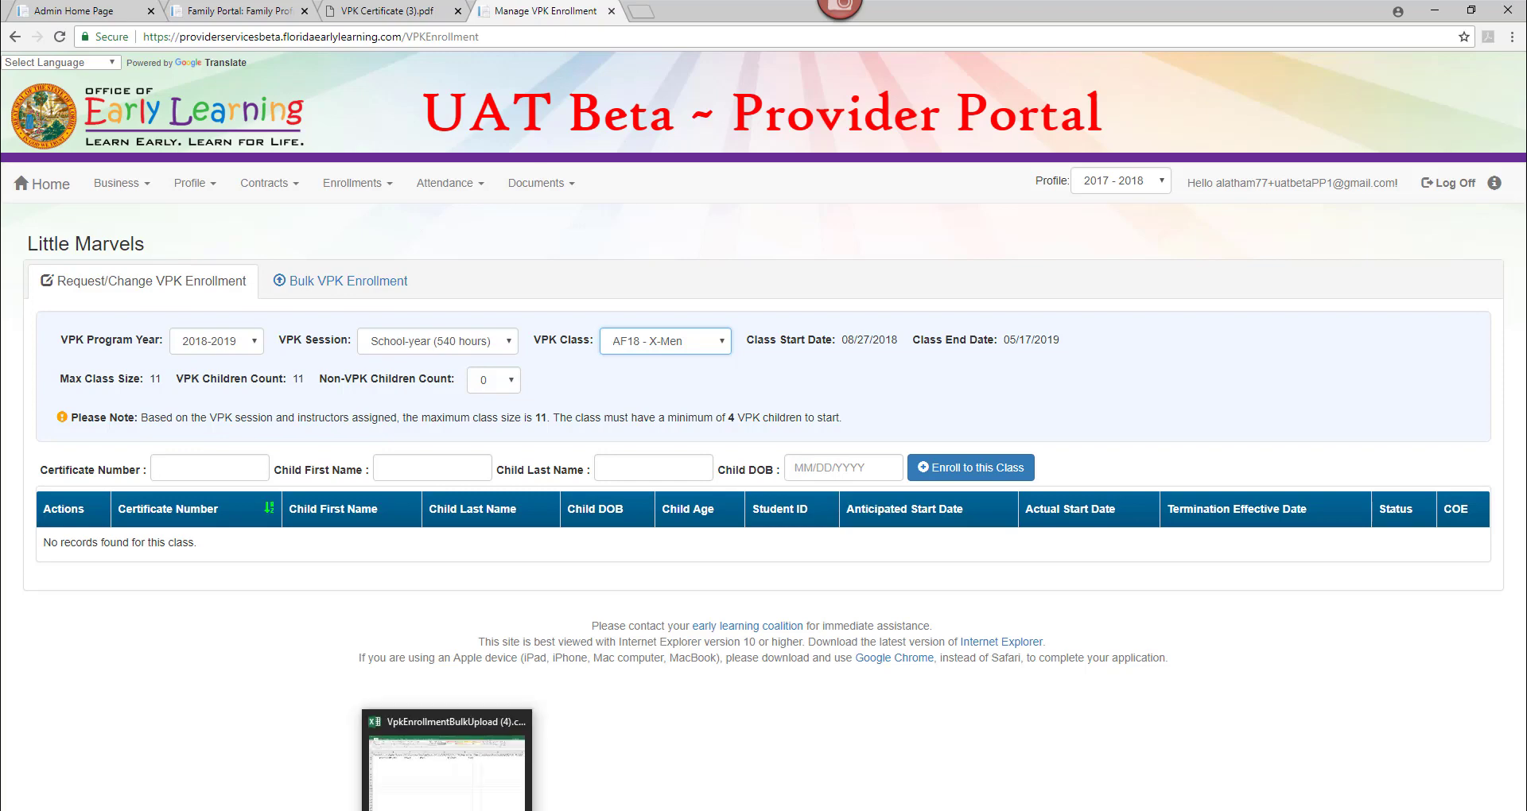
left_click(446, 809)
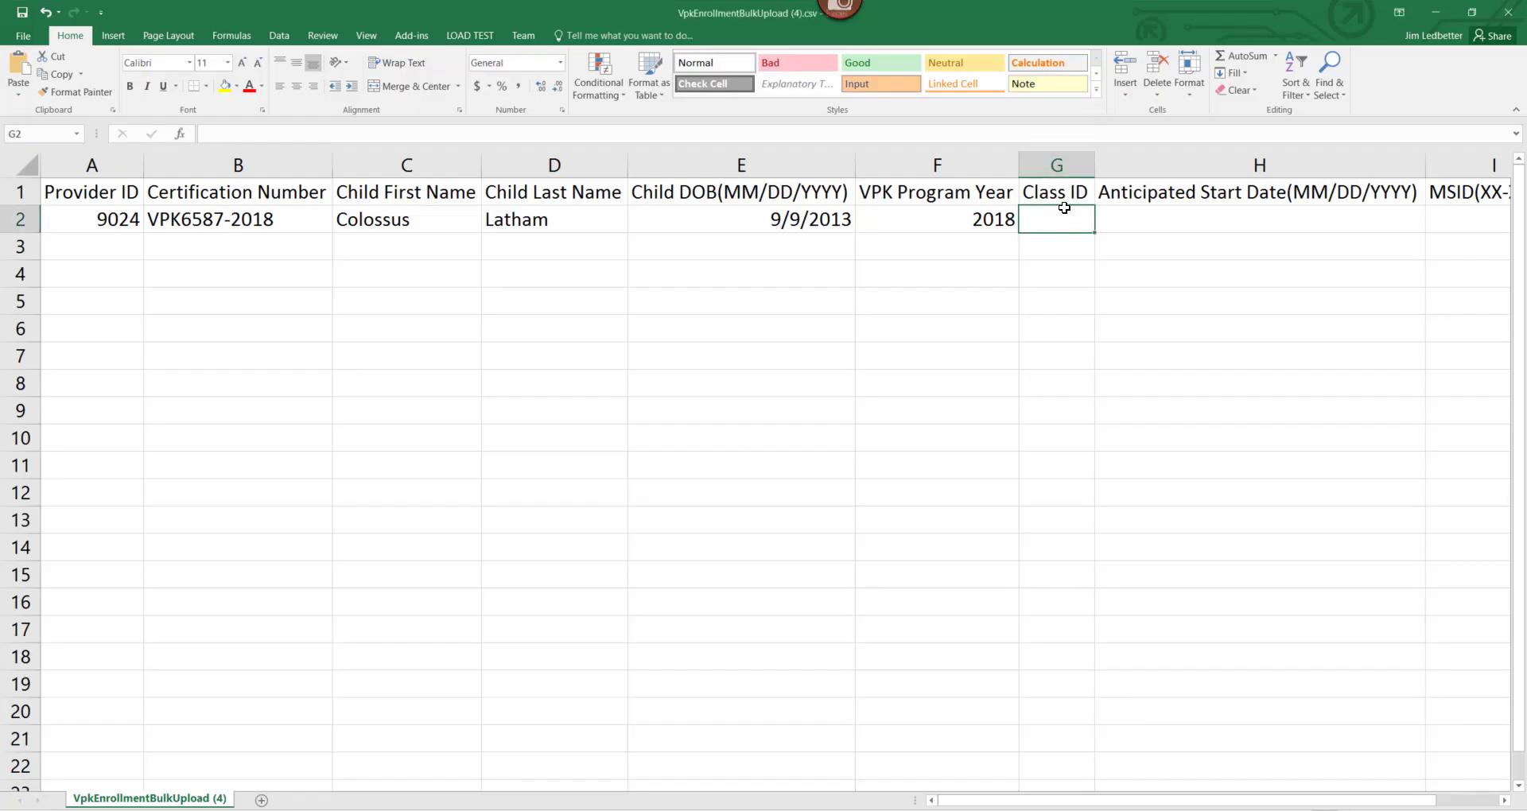
Enter Class ID AF18 in G2 and the portal's class start date 8/27/2018 in H2.
type("AF")
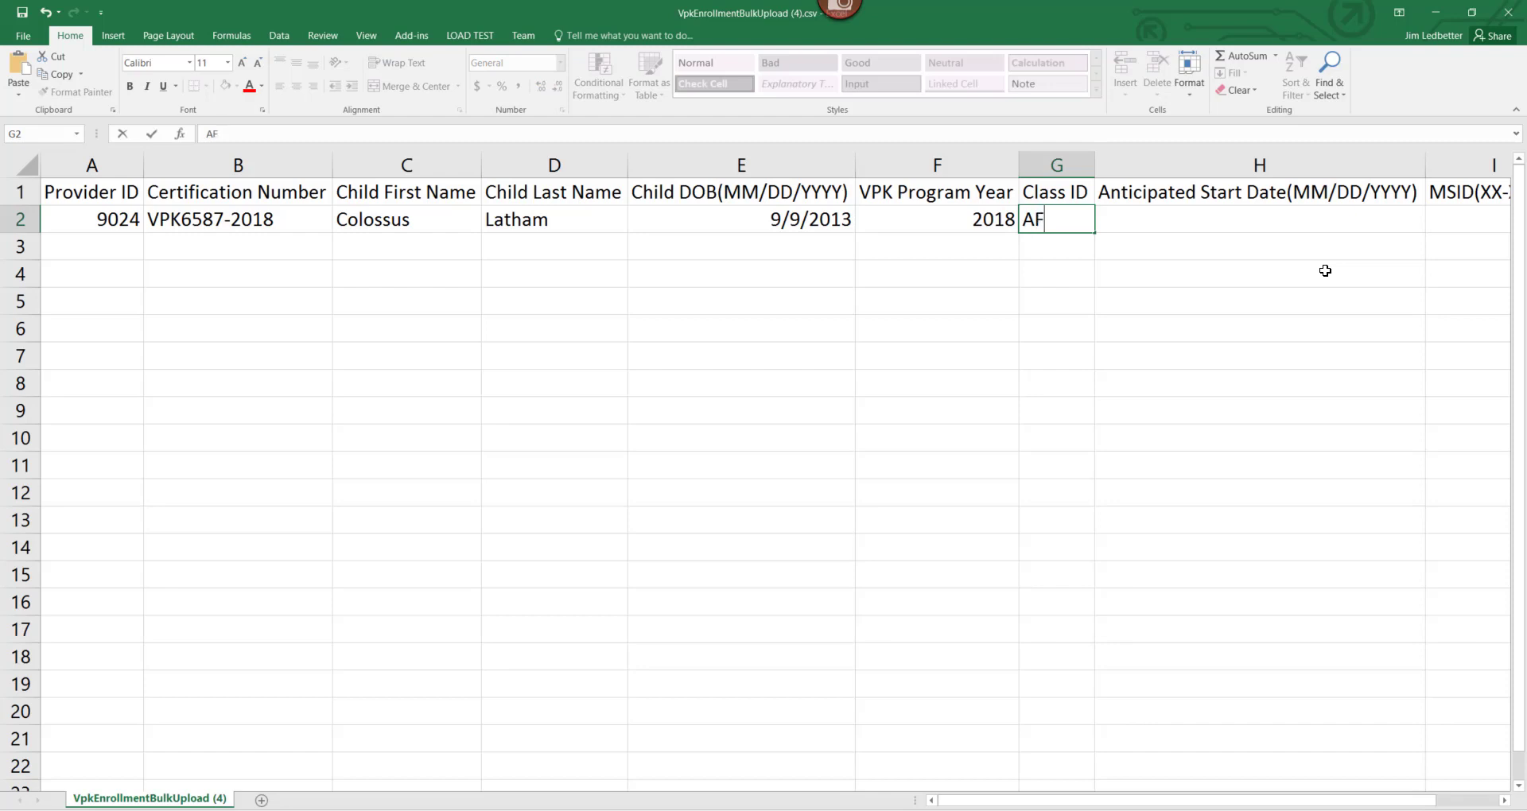
type("18")
key("Tab")
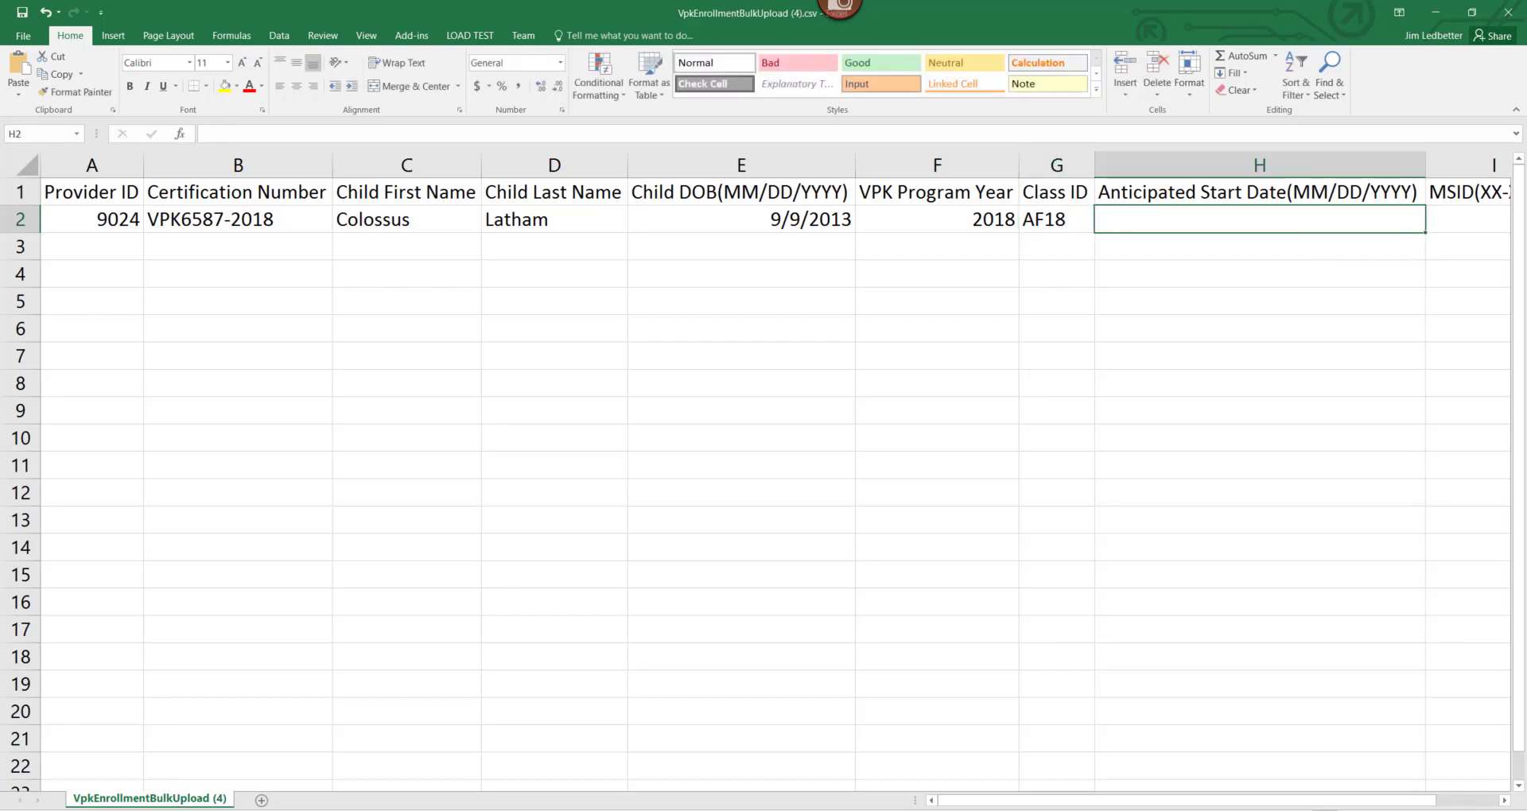
left_click(252, 809)
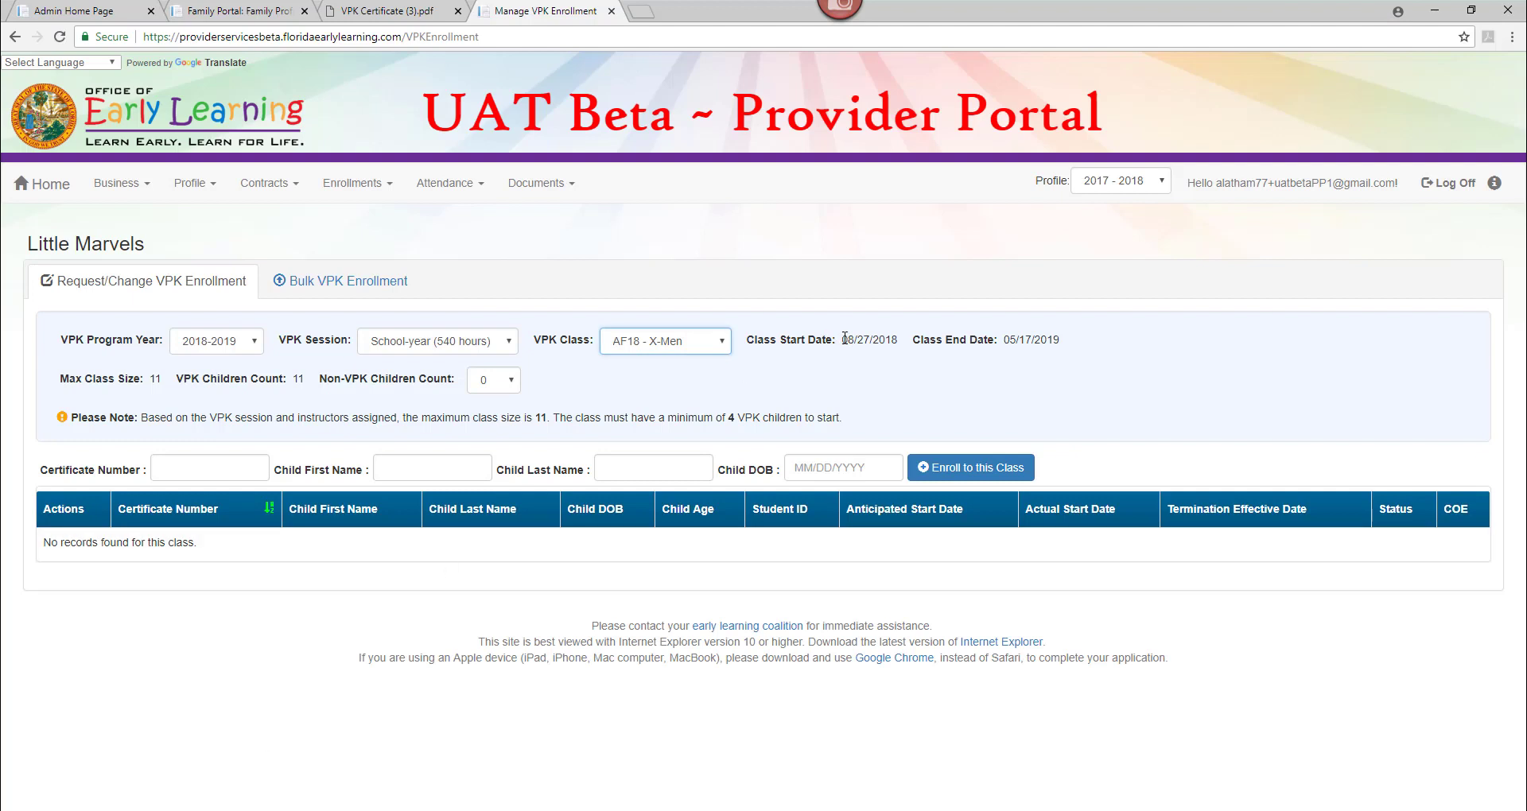
left_click_drag(843, 339, 897, 340)
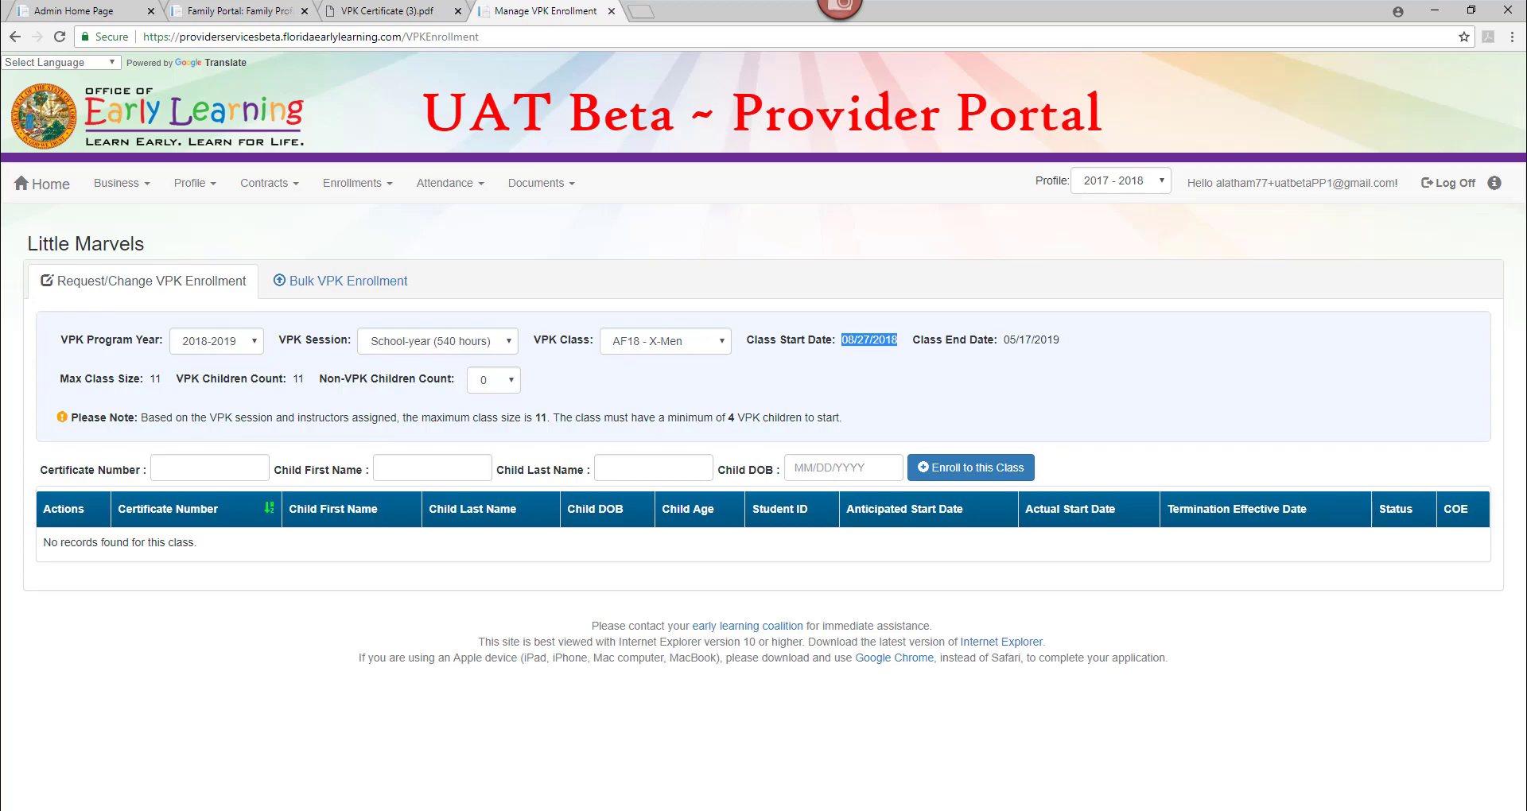
key("alt+Tab")
left_click(1307, 219)
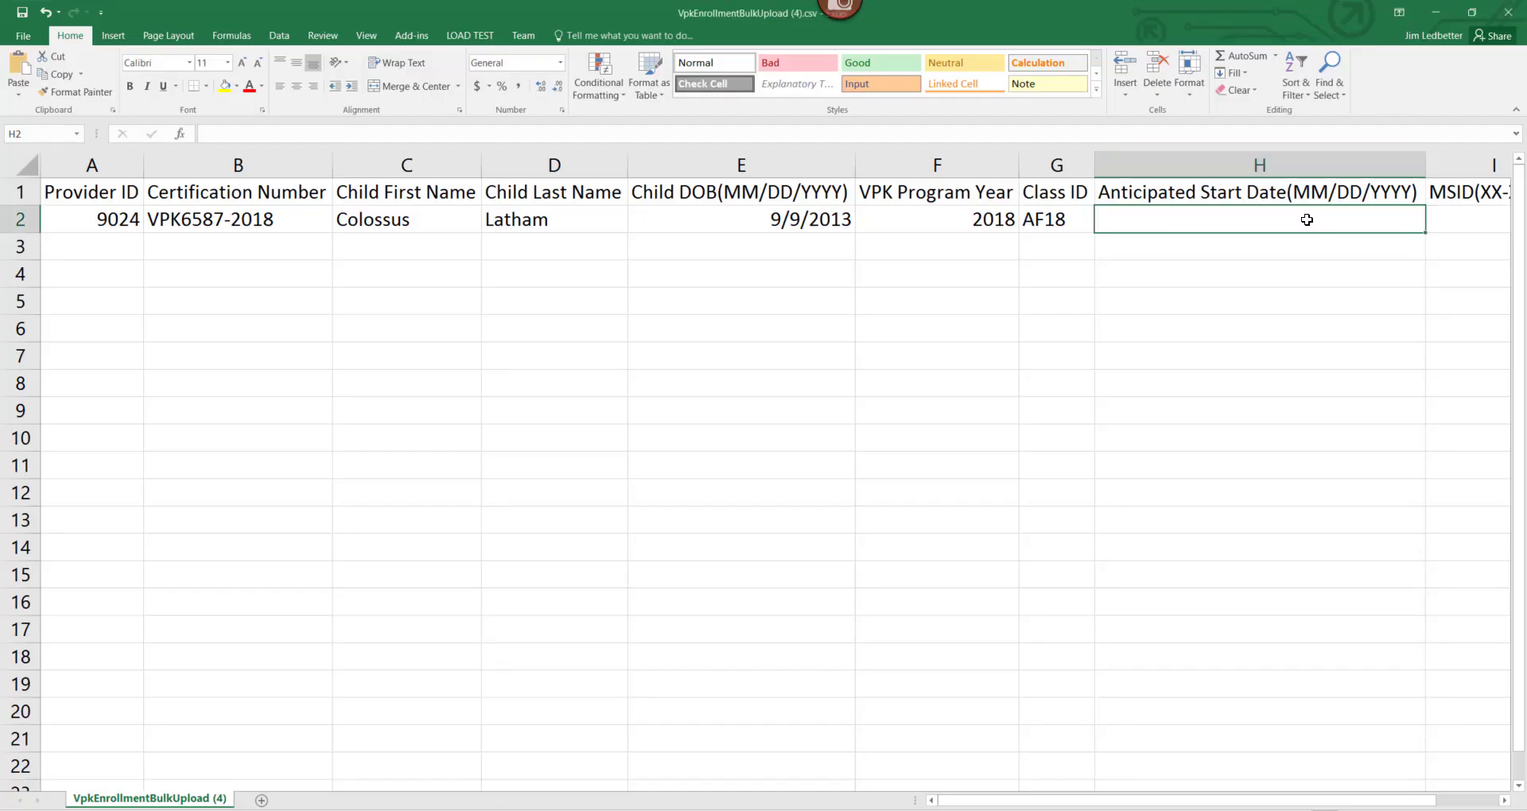
type("8/27/")
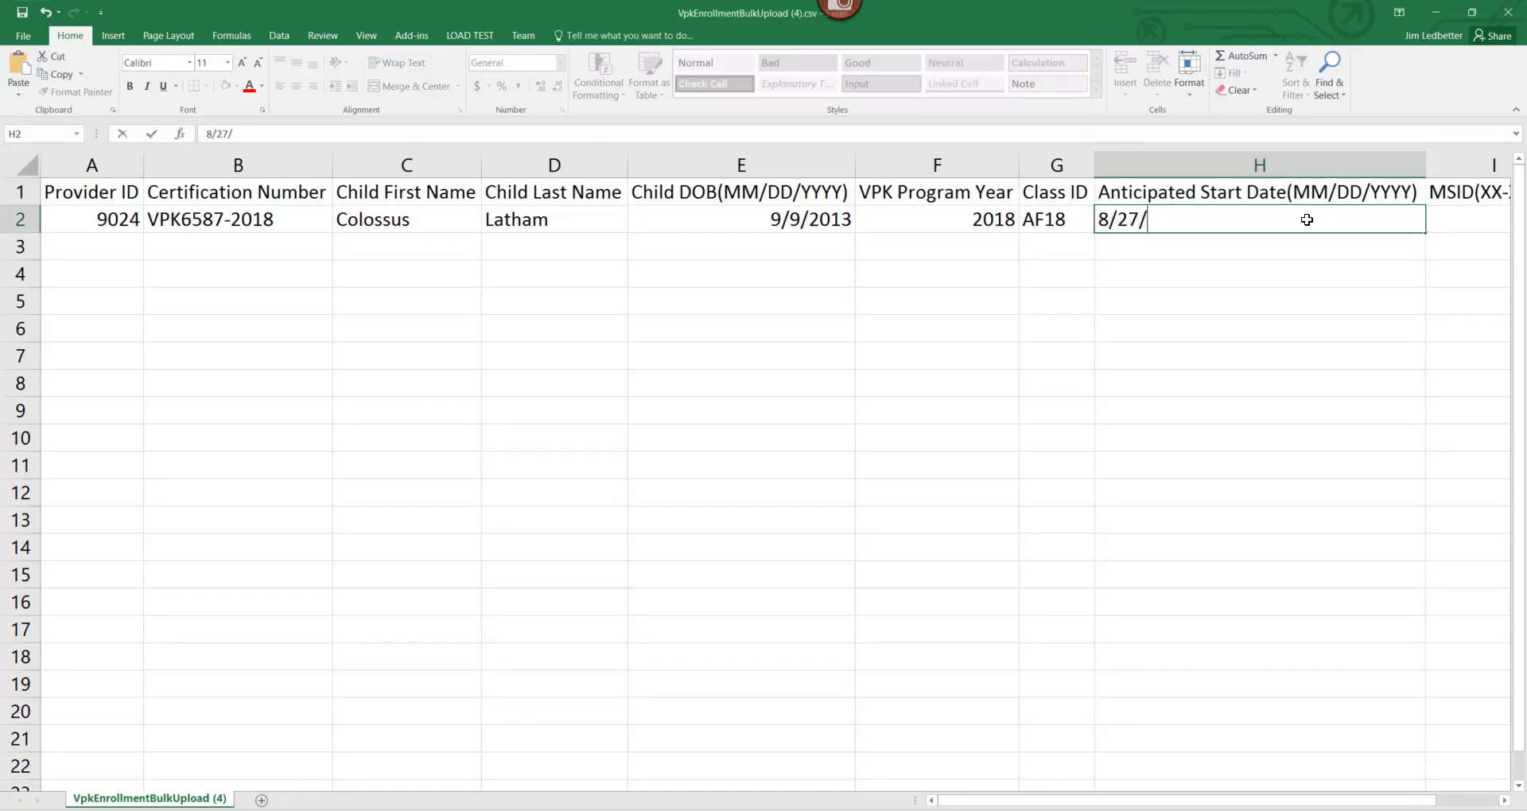
type("2018")
left_click(1356, 322)
scroll(1443, 801, "right", 2)
scroll(1444, 805, "left", 1)
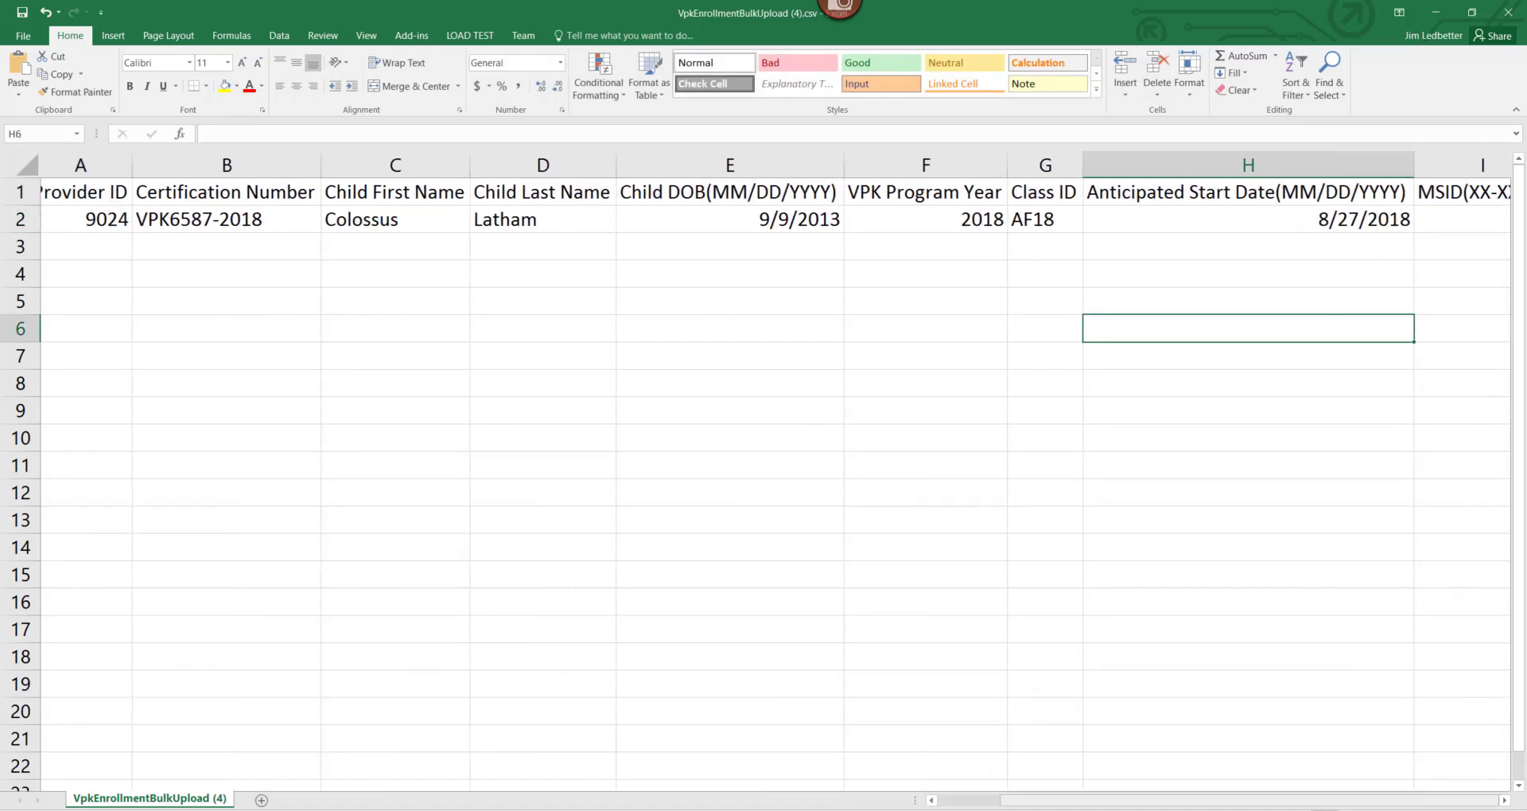
scroll(1443, 804, "right", 2)
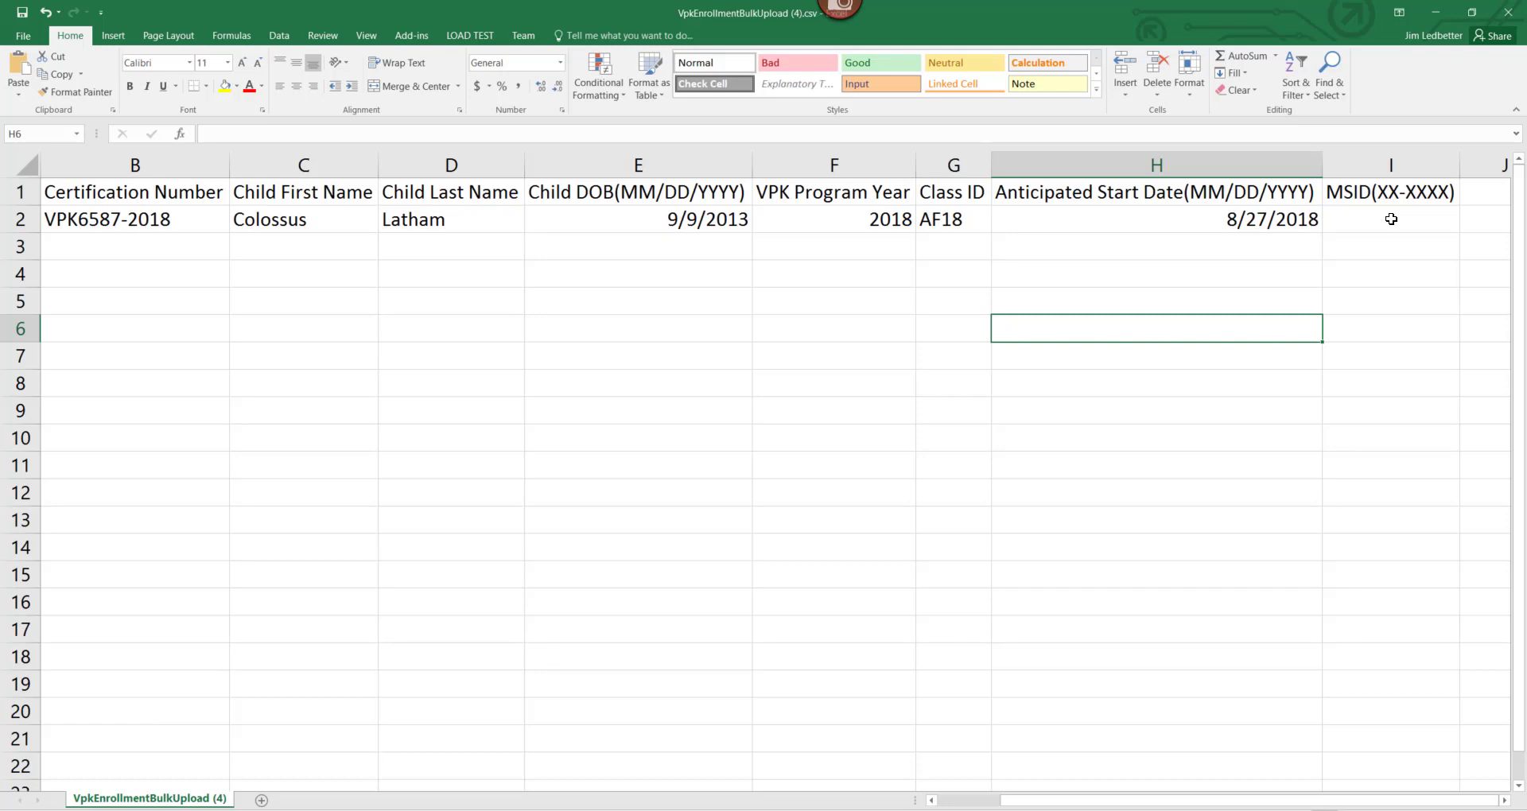
left_click(1384, 195)
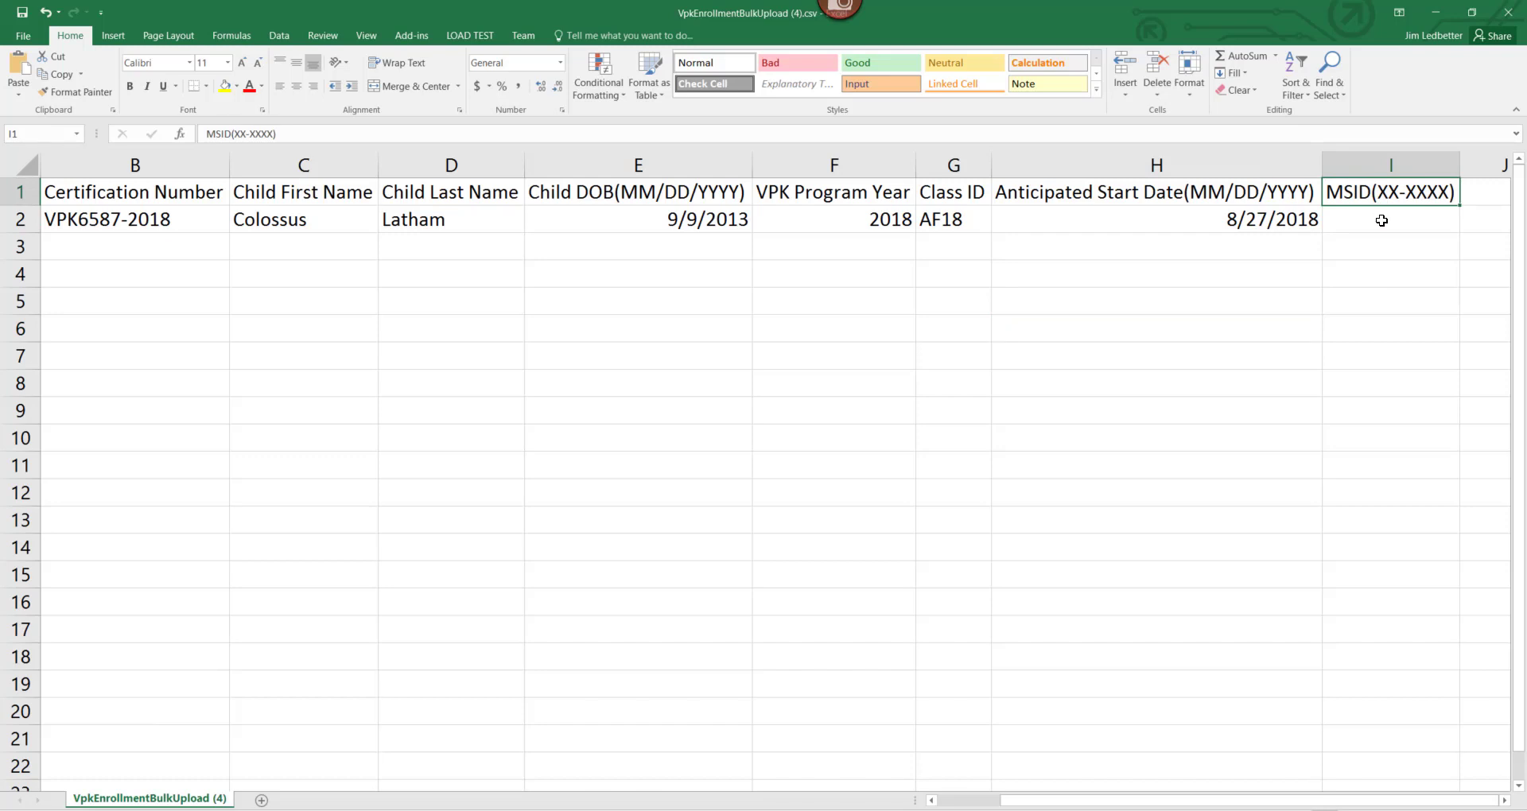
left_click(1381, 218)
key("Left")
key("Left")
key("Left")
key("Left")
key("Left")
key("Left")
key("Left")
key("Left")
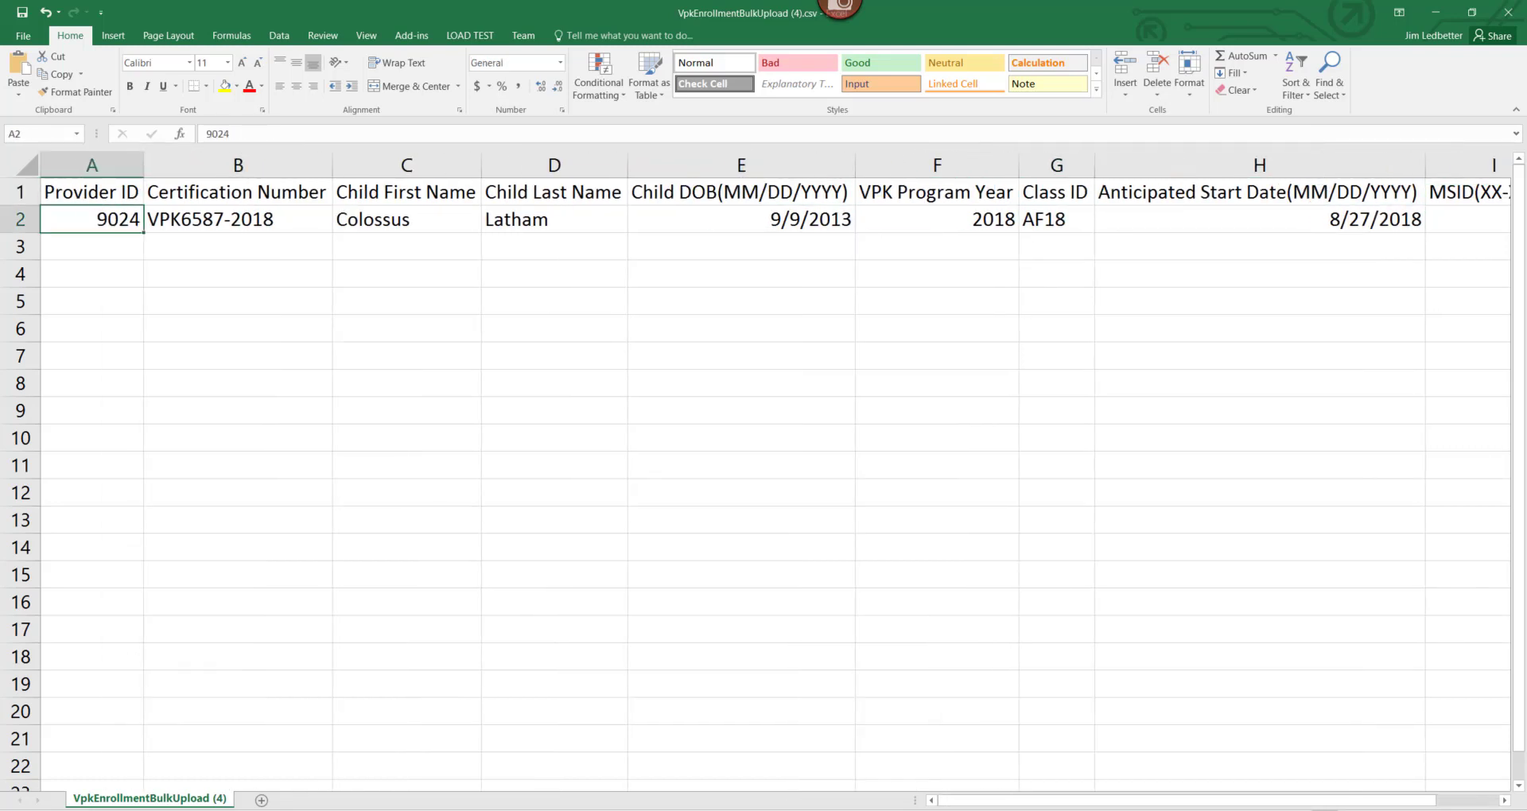
key("Right")
key("Right")
key("Right")
key("Right")
key("Right")
key("Right")
key("Right")
key("Right")
key("Right")
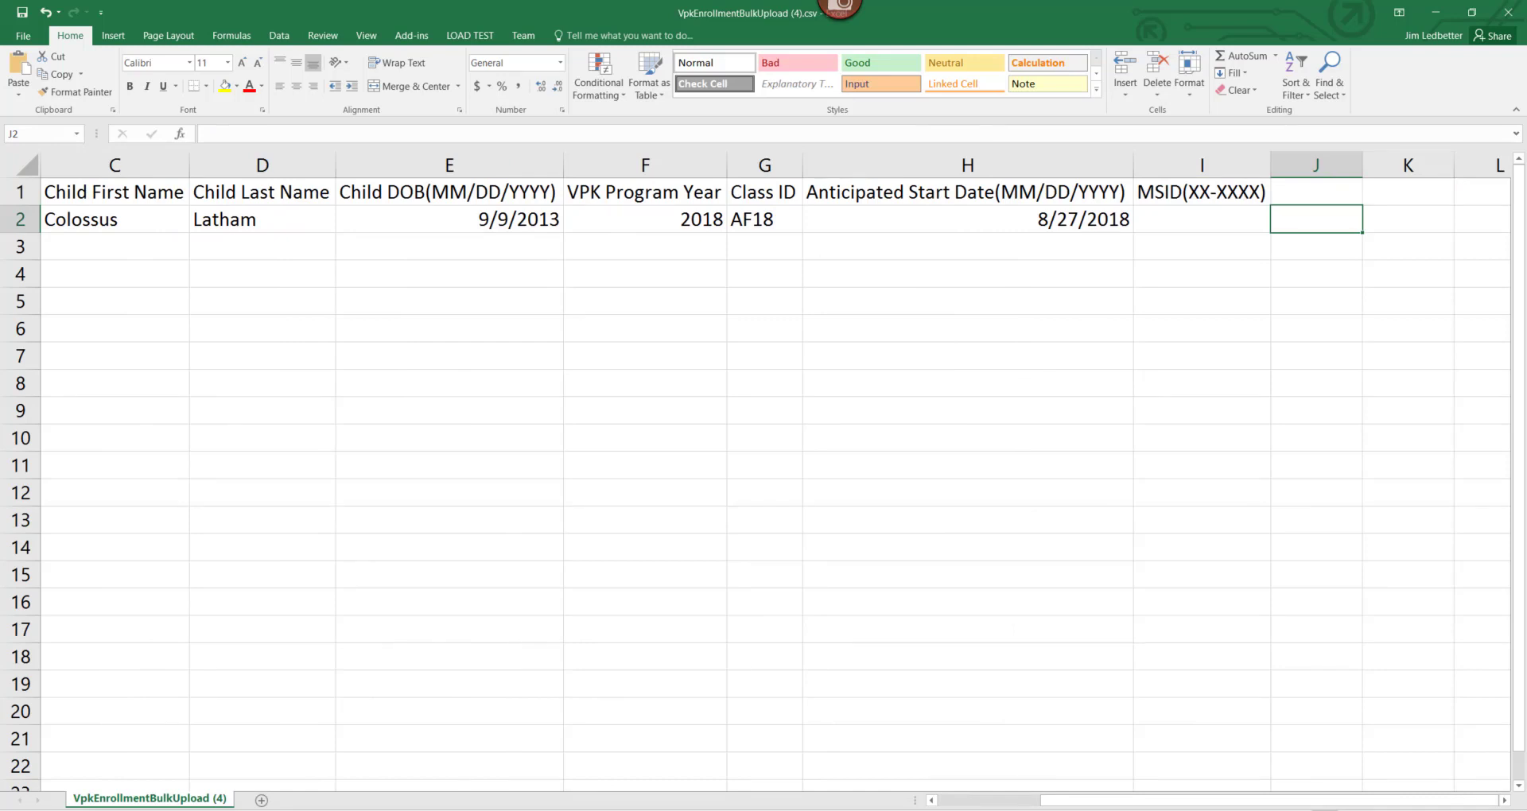
key("Left")
key("Left")
key("Left")
key("Left")
key("Left")
key("Left")
key("Left")
key("Left")
key("Left")
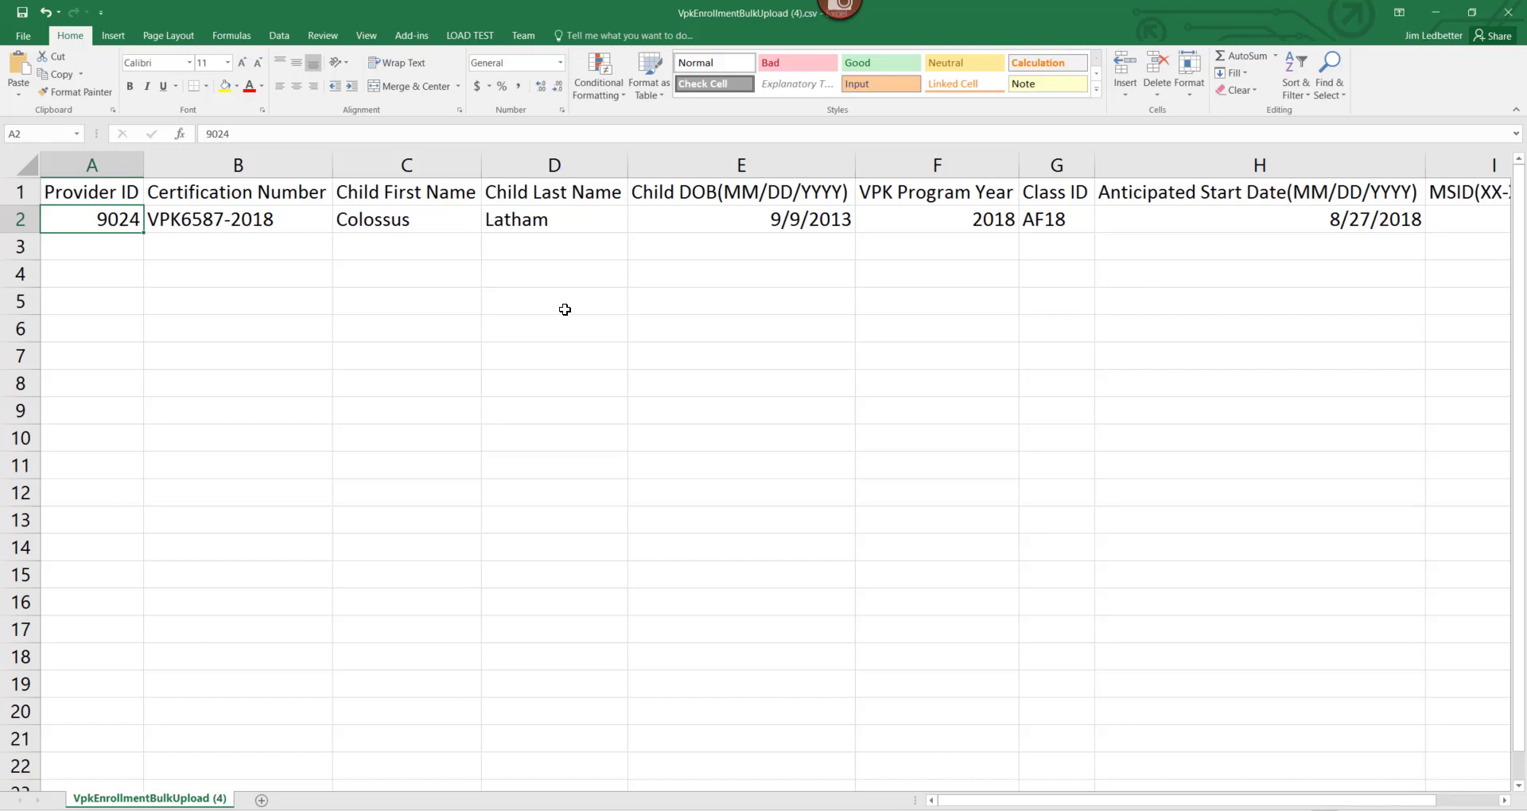
Save a copy to the Desktop as CSV (Comma delimited) named 'xmen fall class1', keeping CSV format.
left_click(24, 36)
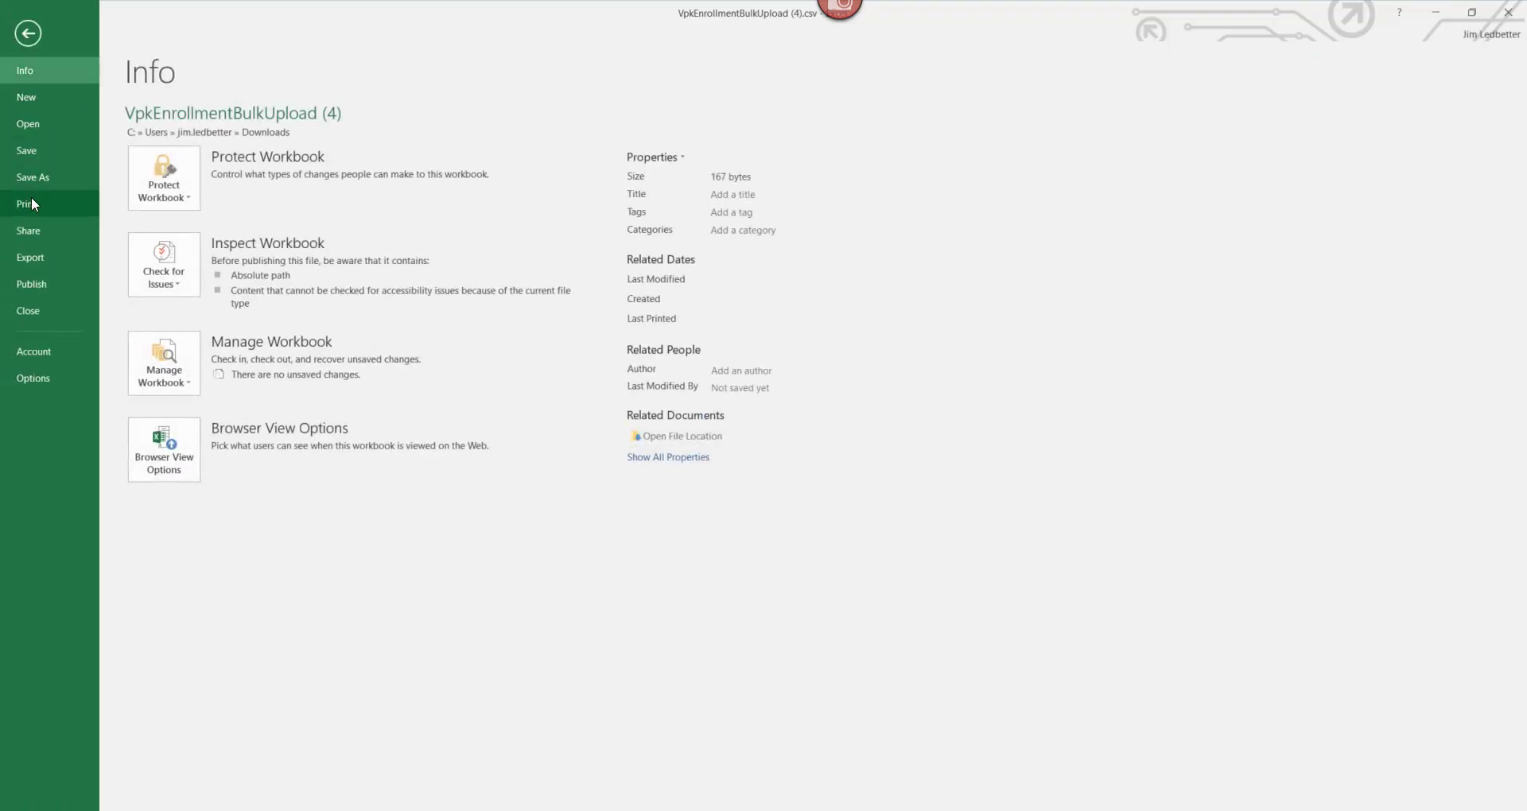
left_click(32, 178)
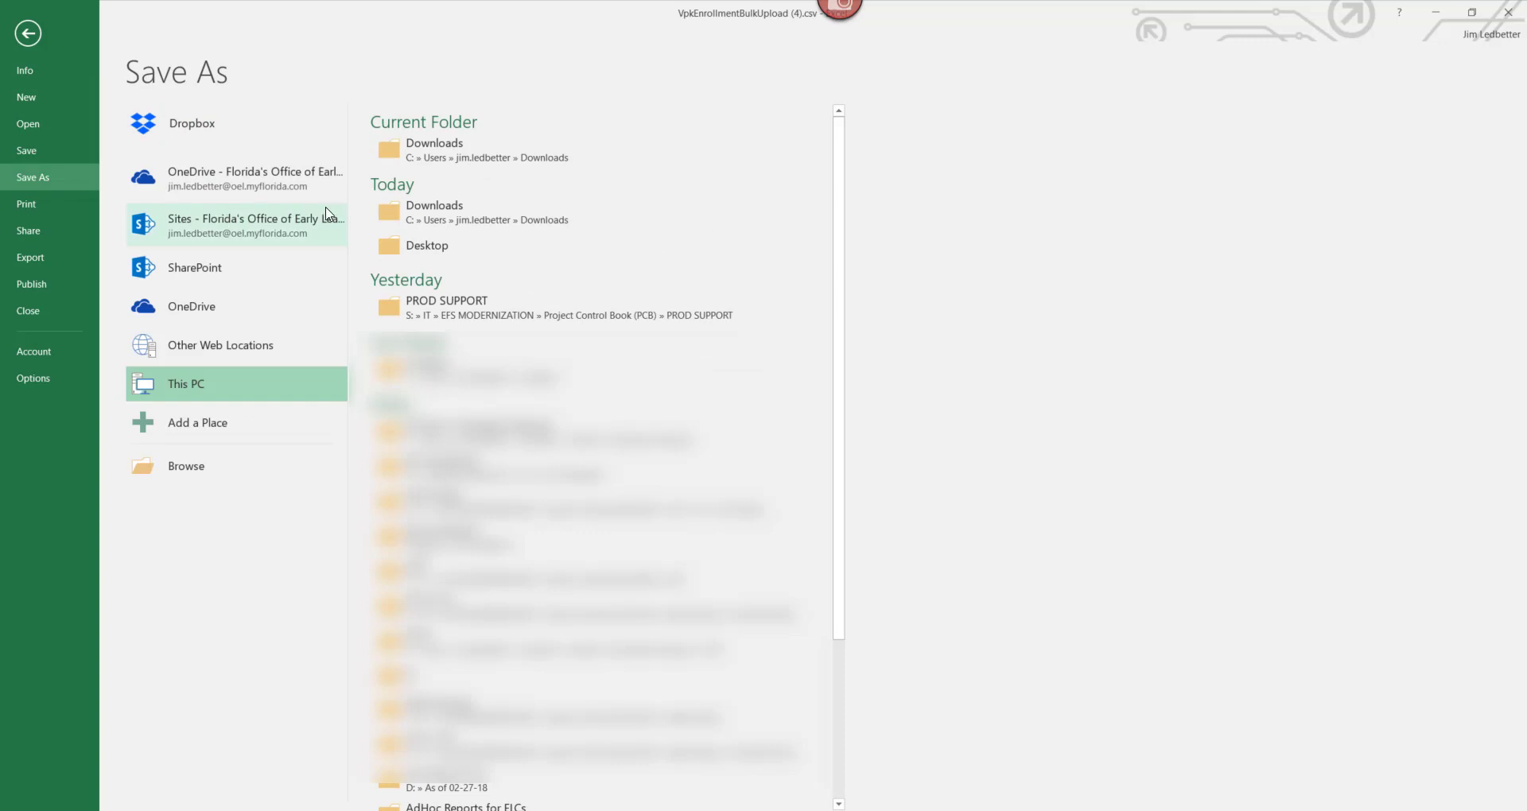
left_click(438, 247)
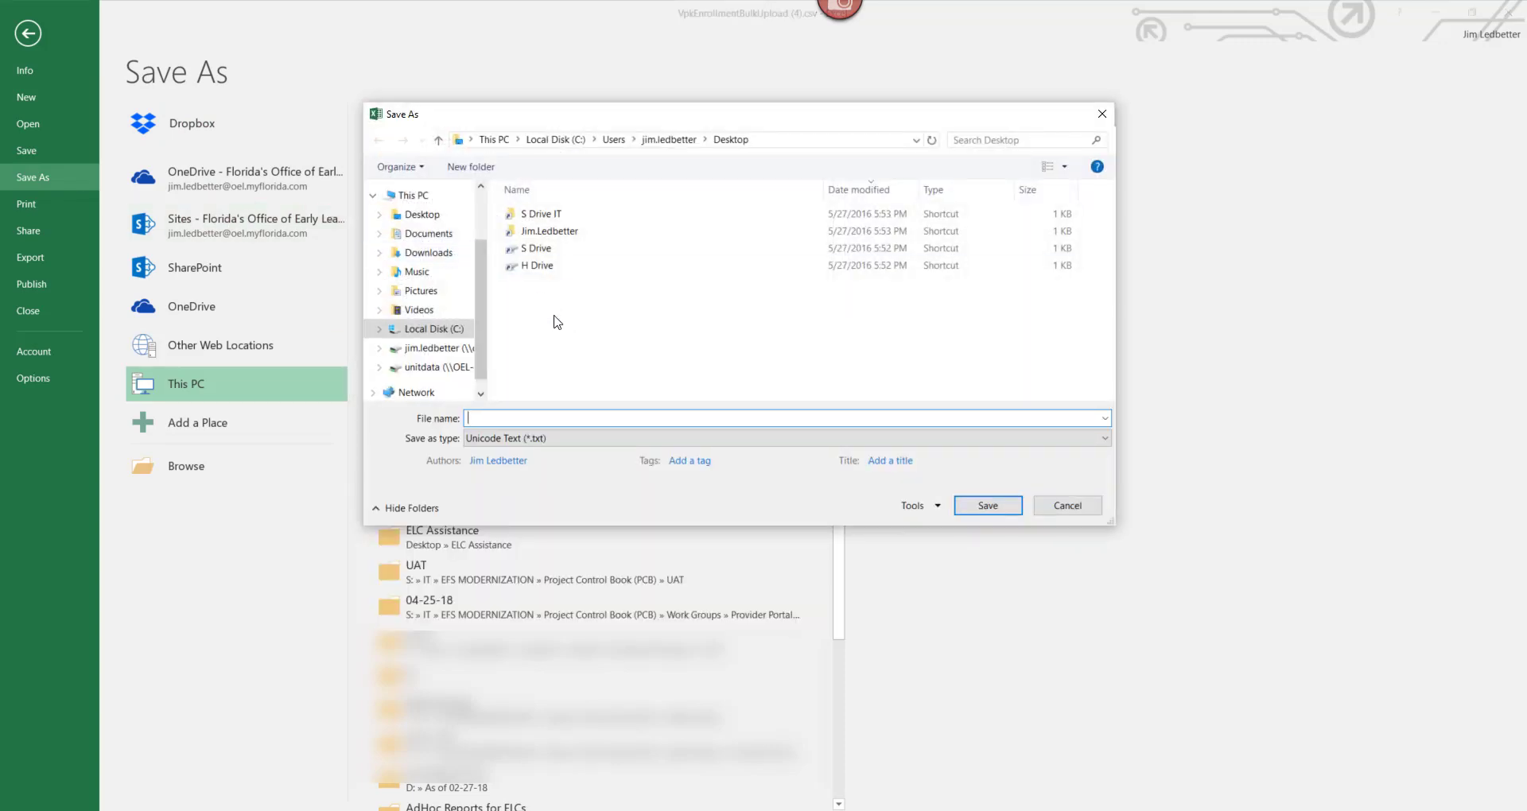
left_click(521, 437)
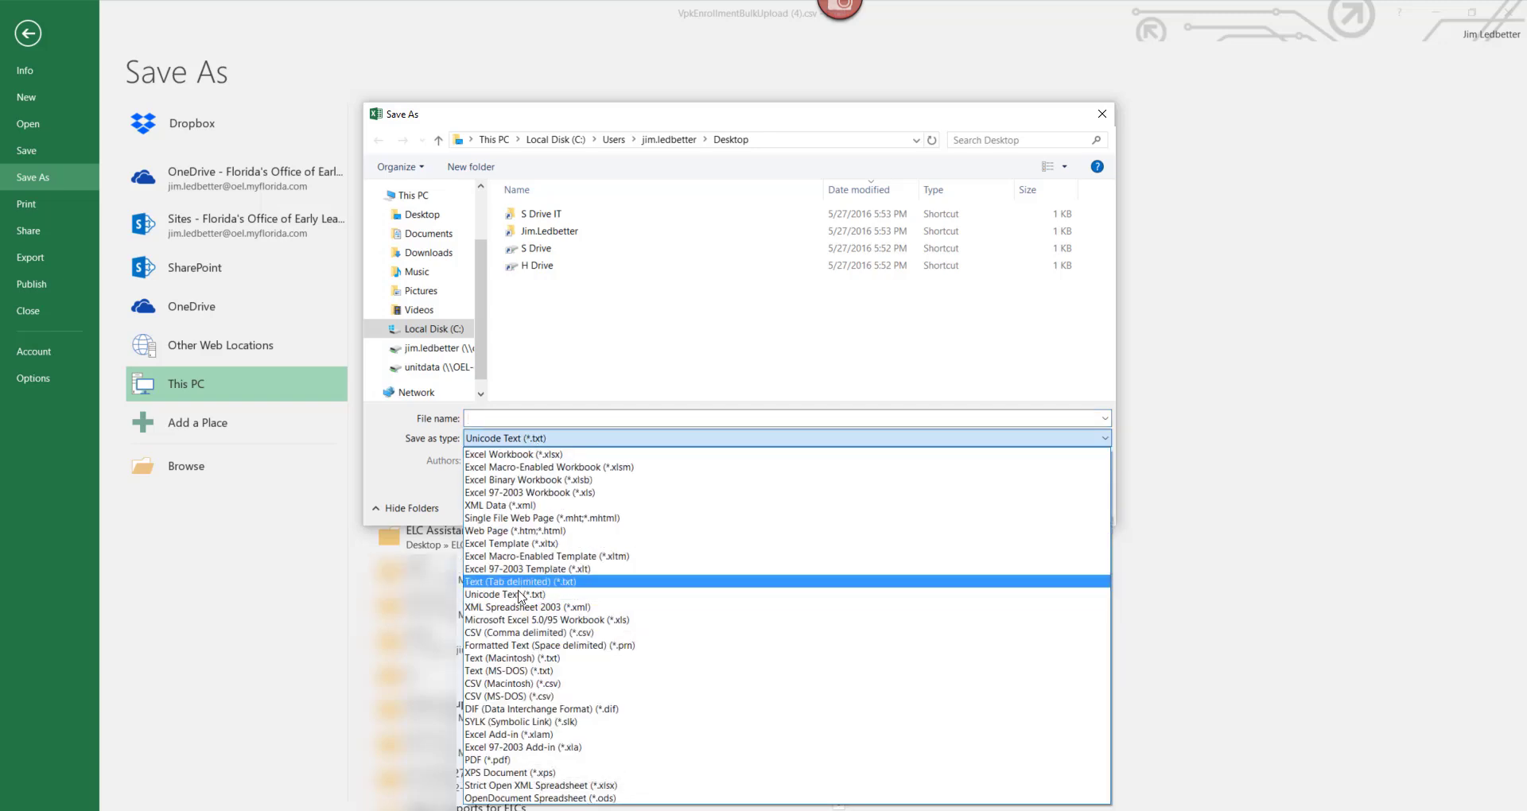
left_click(518, 634)
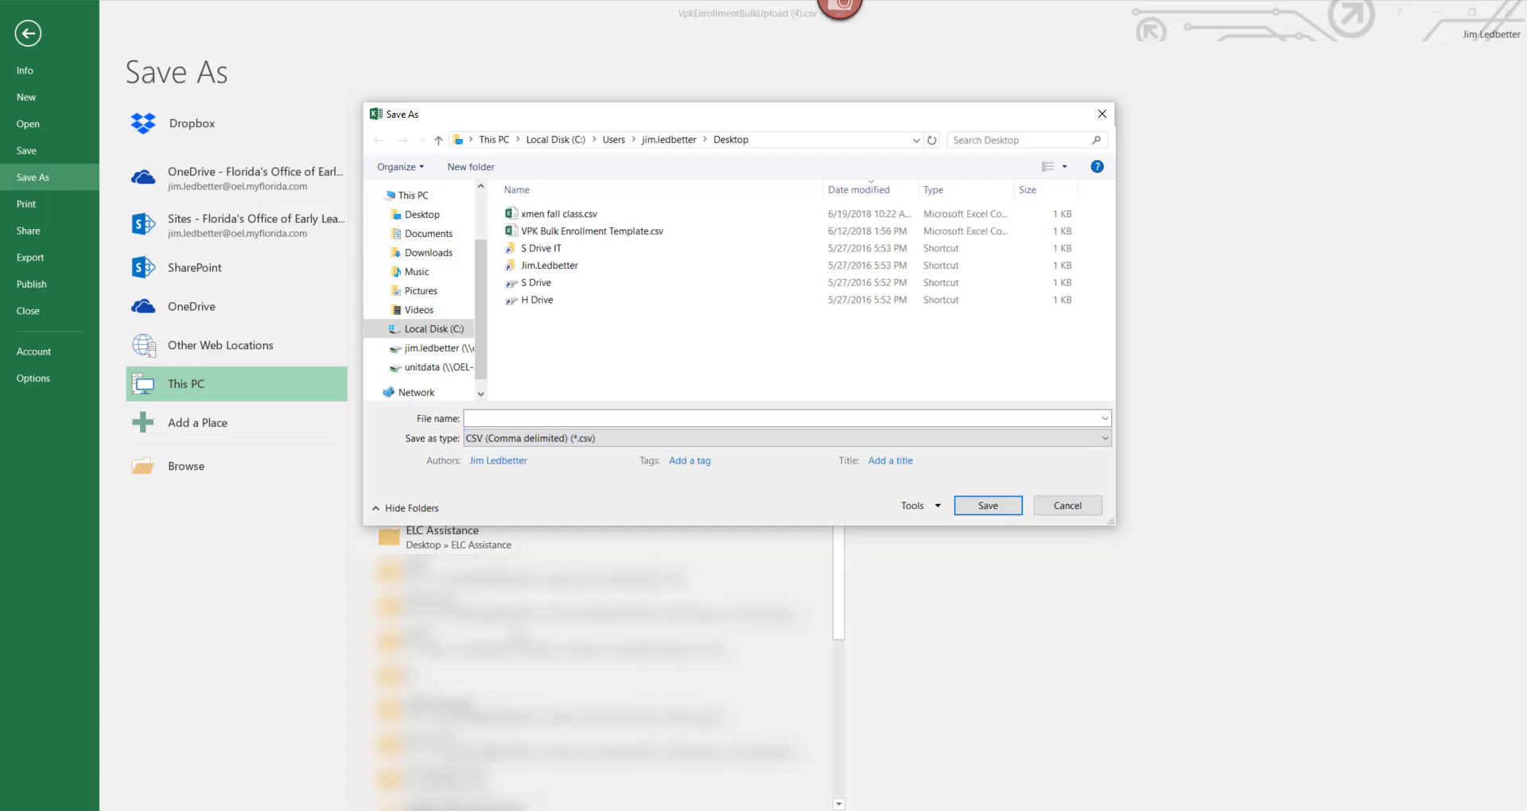
left_click(576, 418)
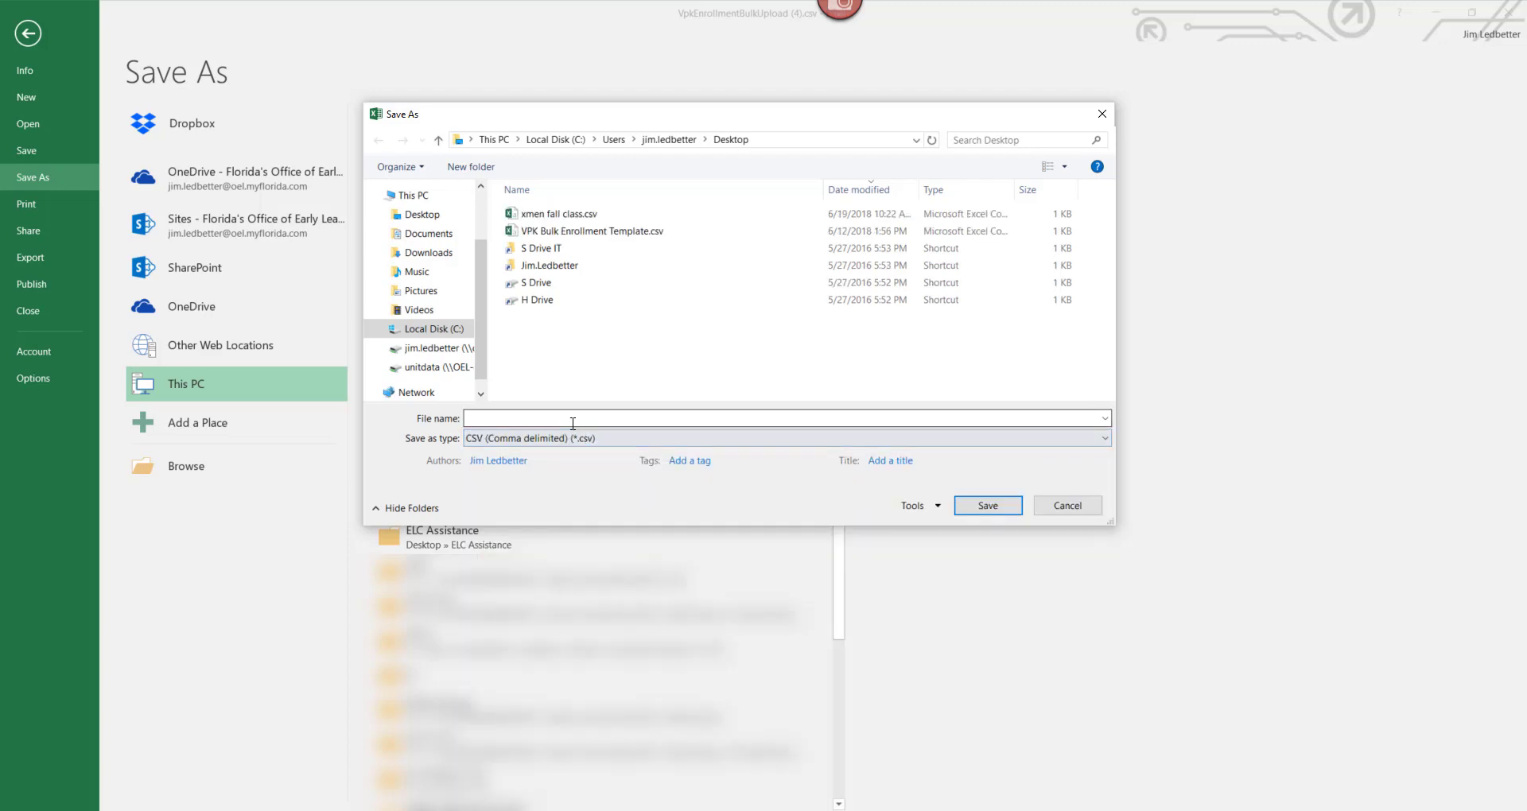
type("xm")
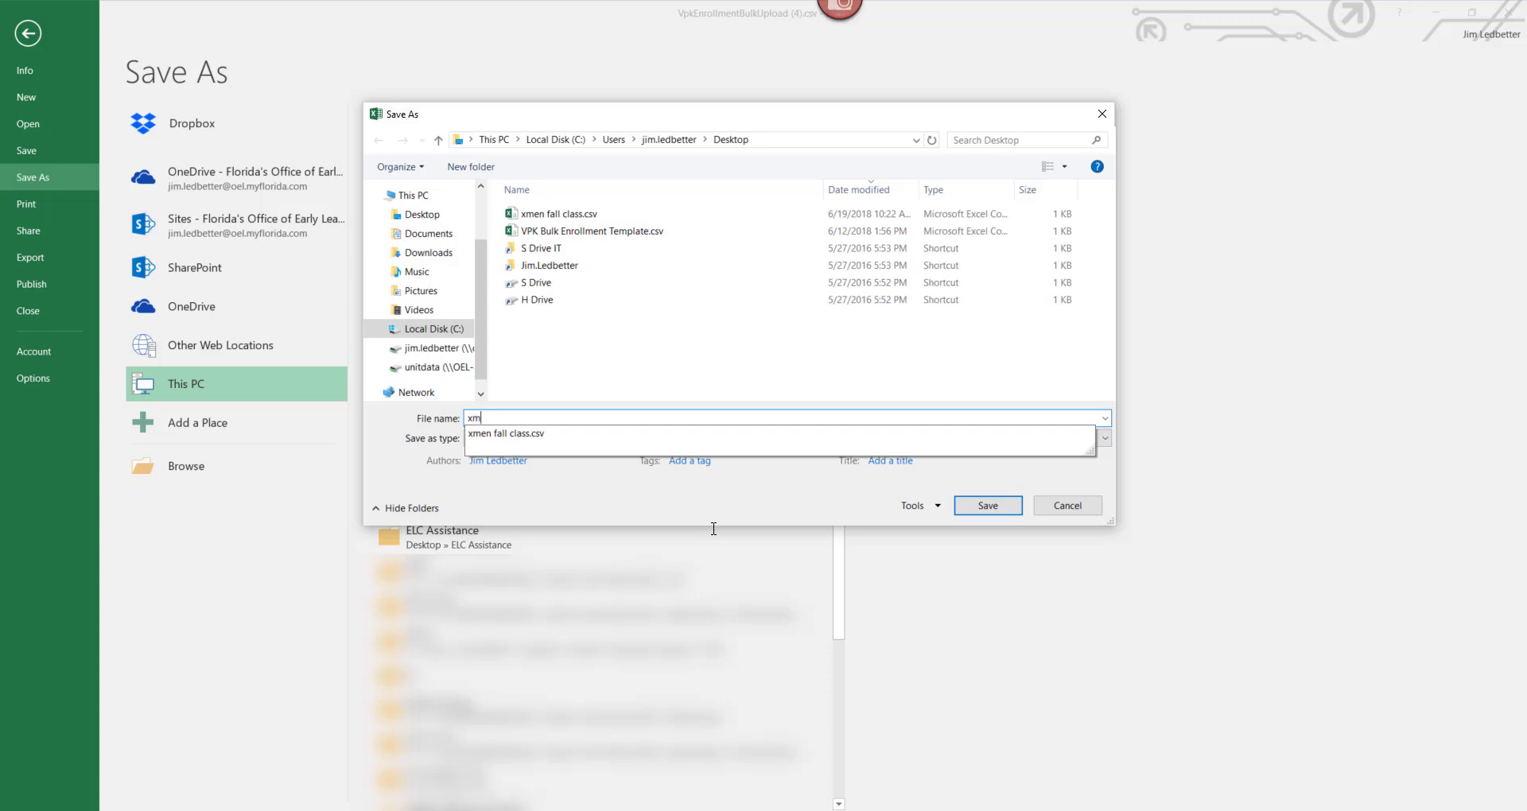
type("en fall class1")
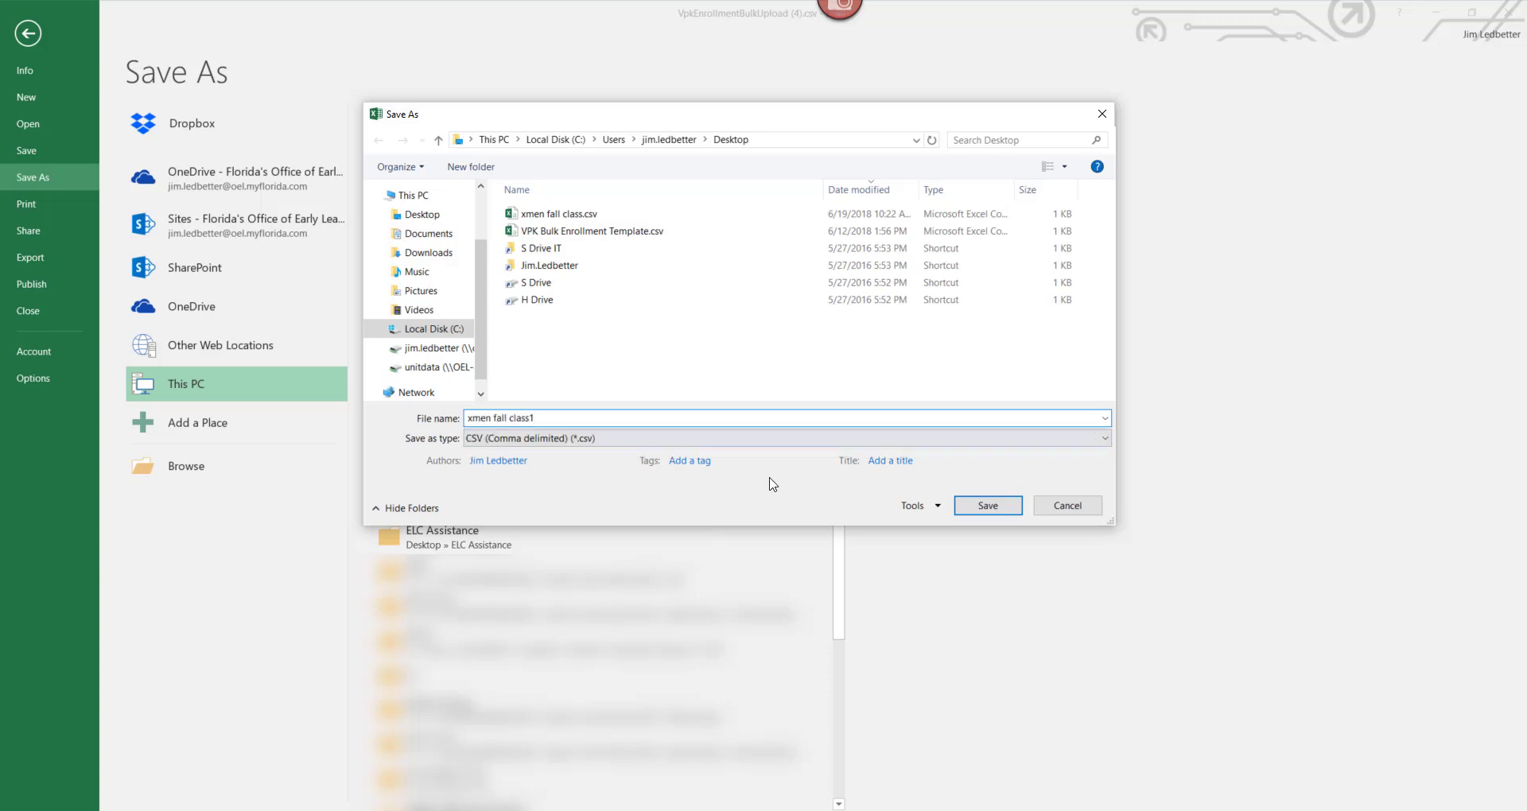
left_click(987, 506)
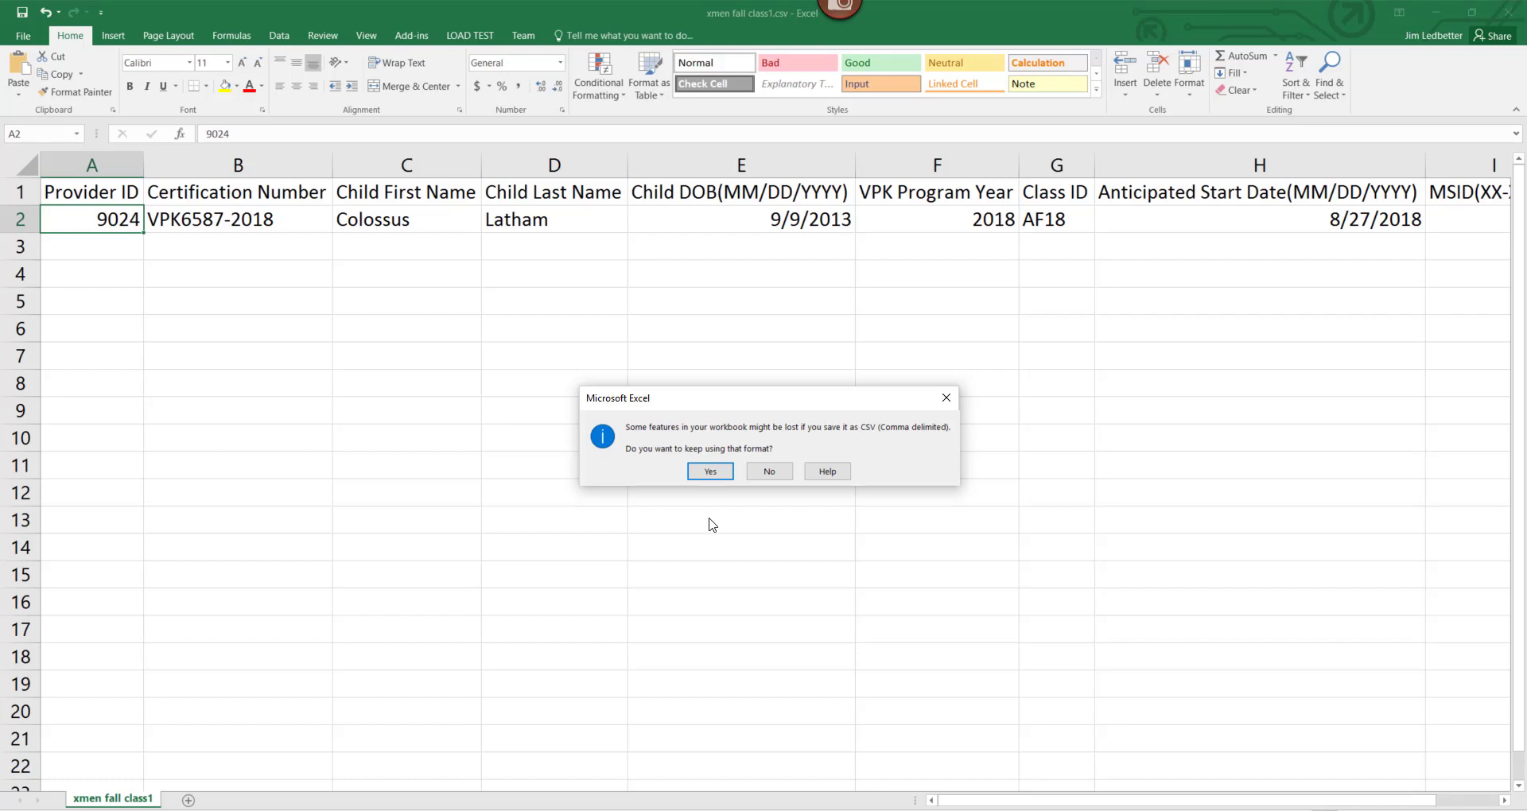
left_click(711, 472)
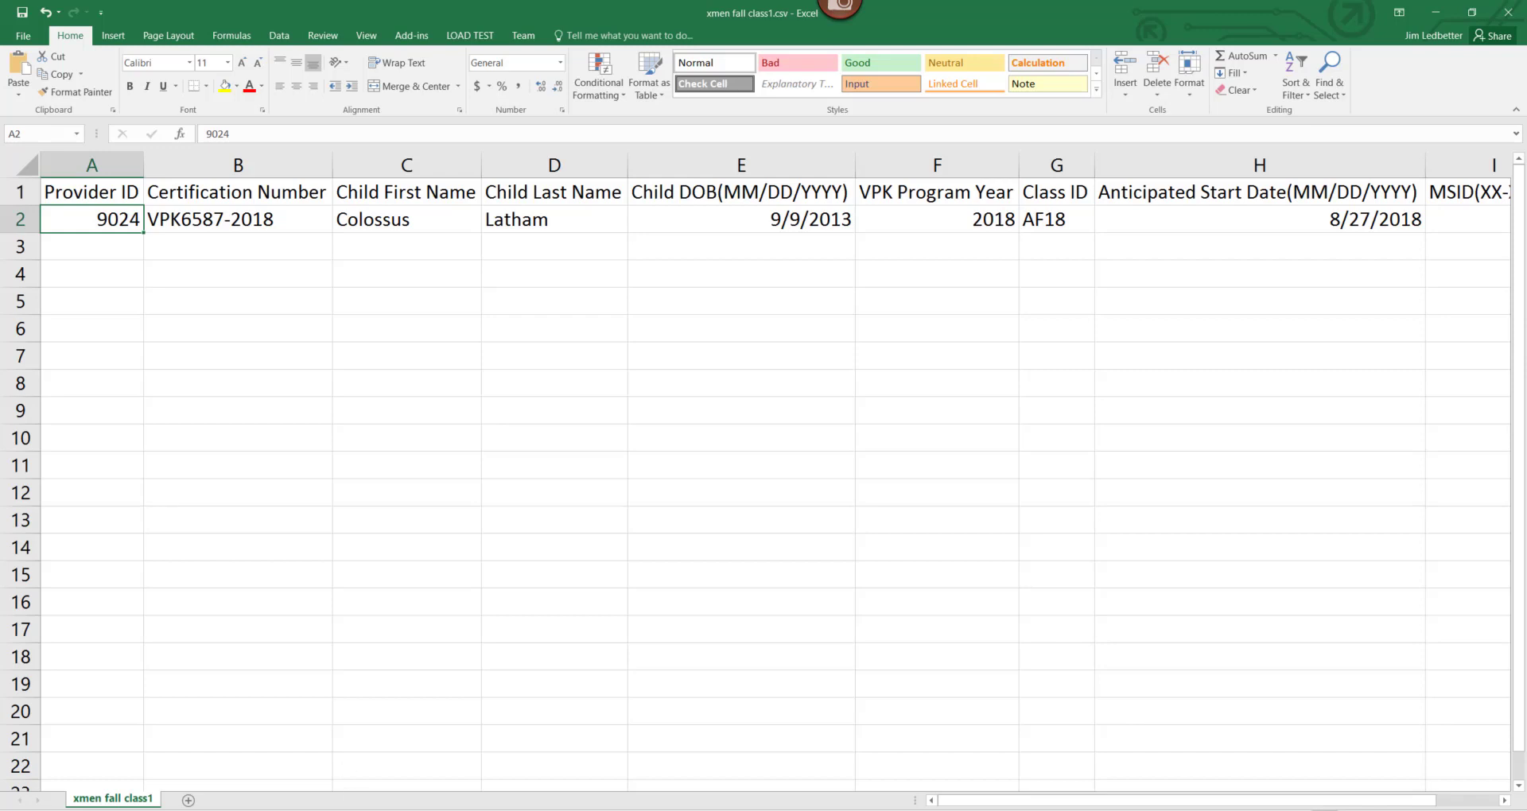
Review the Child First Name, Last Name, DOB and Certificate Number fields, then bring up the VPK certificate PDF.
key("alt+Tab")
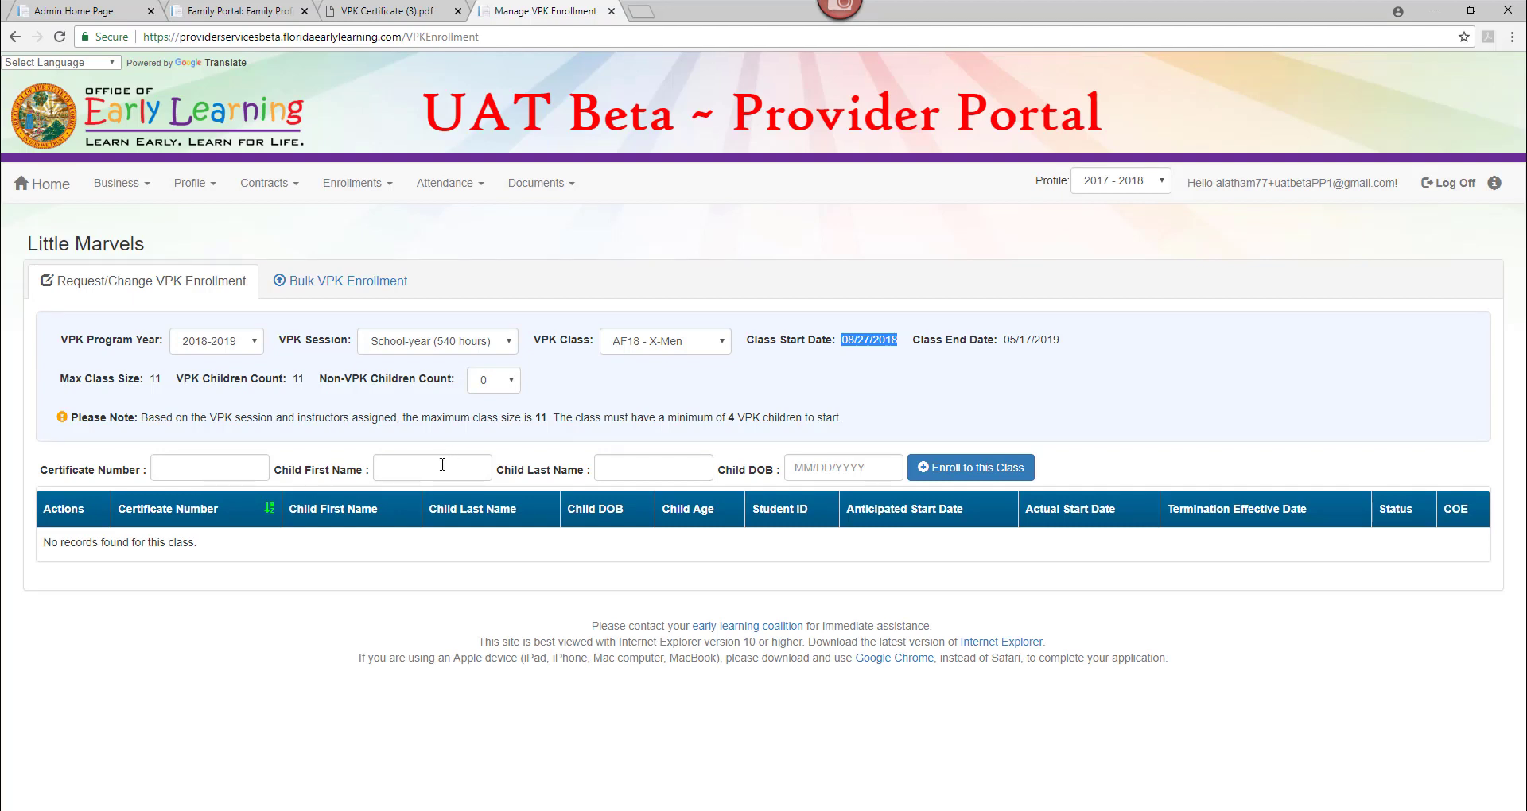
left_click(416, 469)
left_click(664, 471)
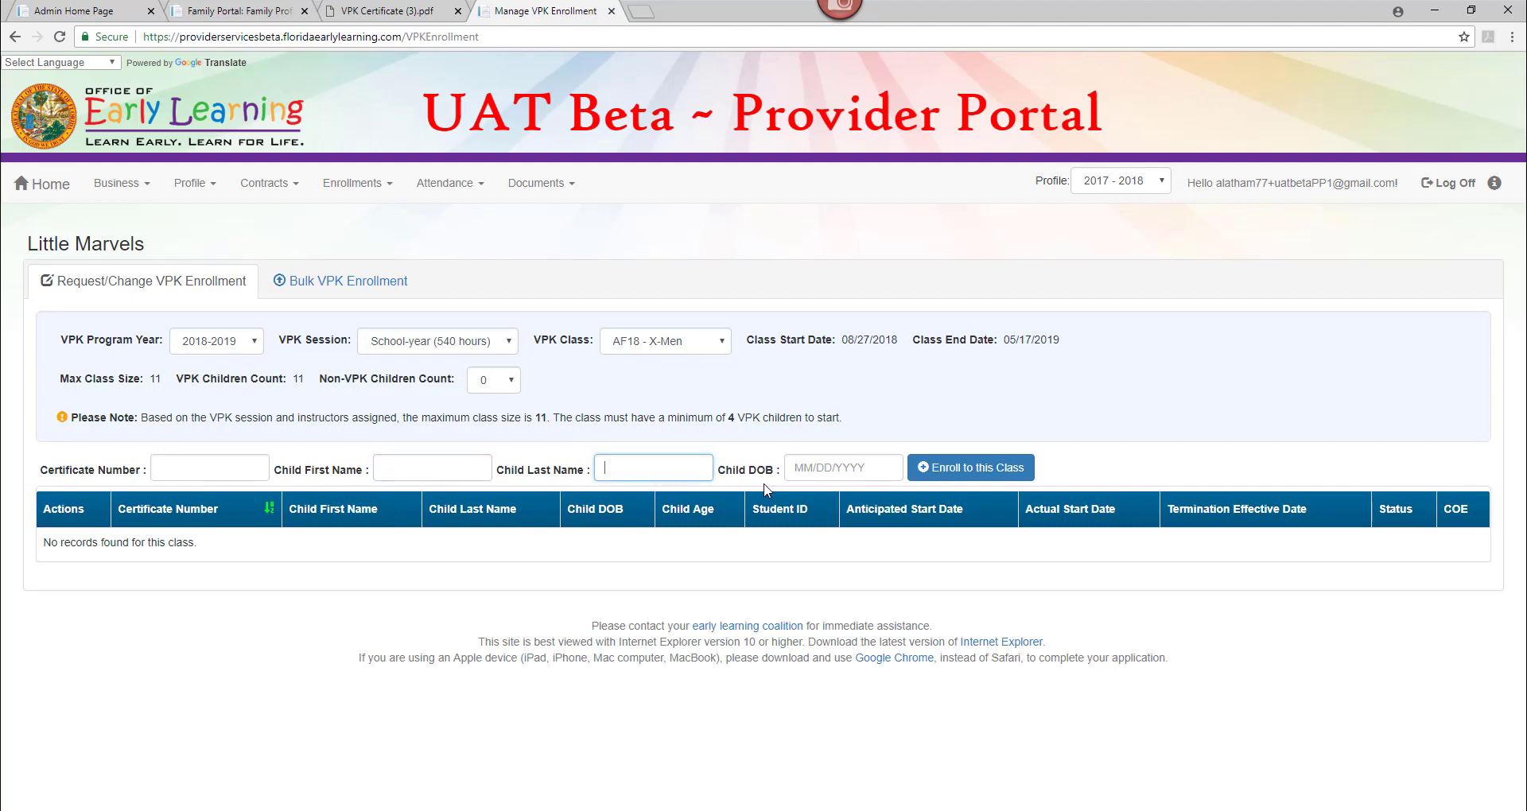
left_click(831, 469)
left_click(237, 467)
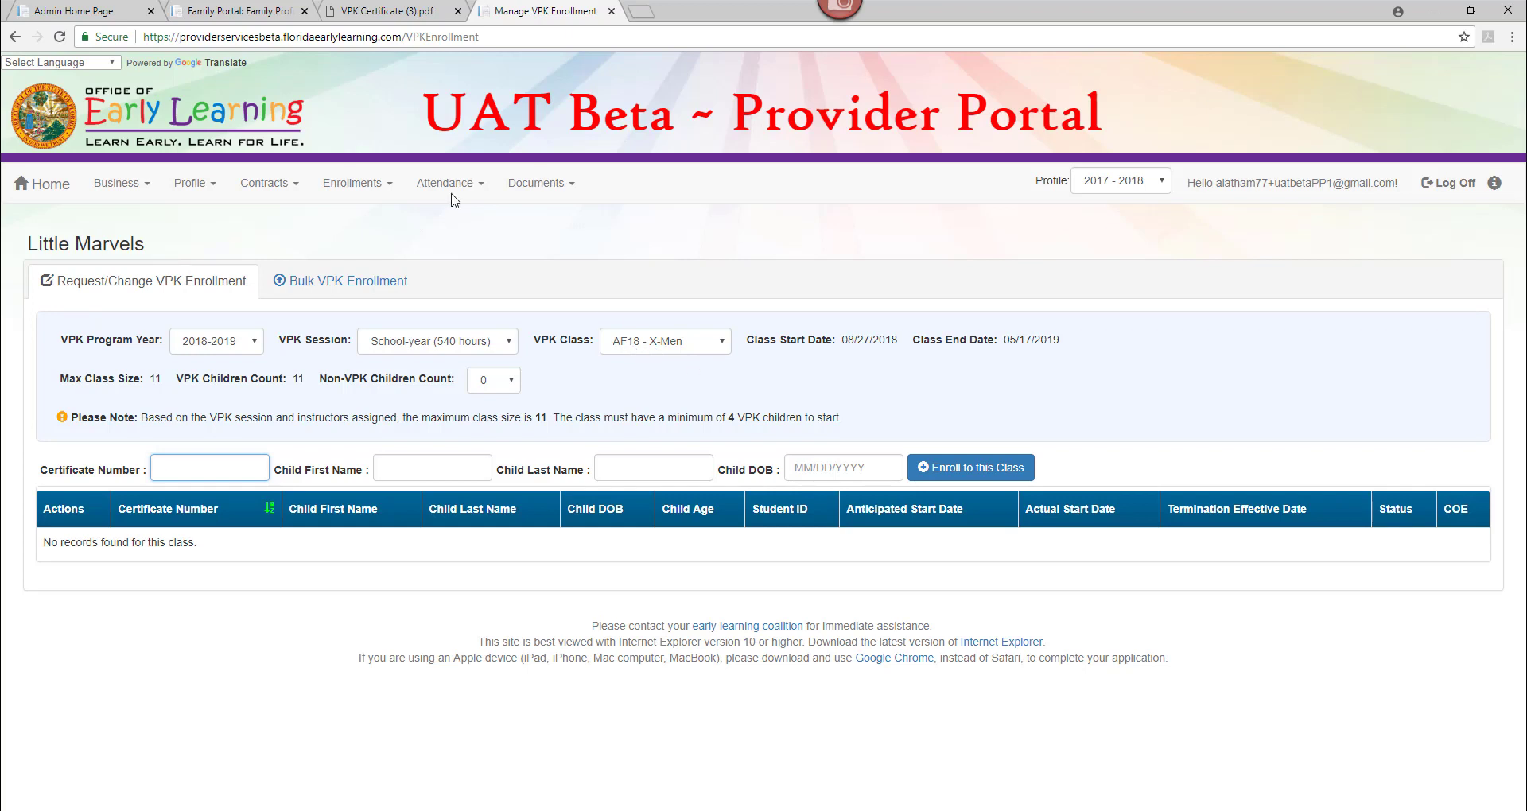
left_click(398, 11)
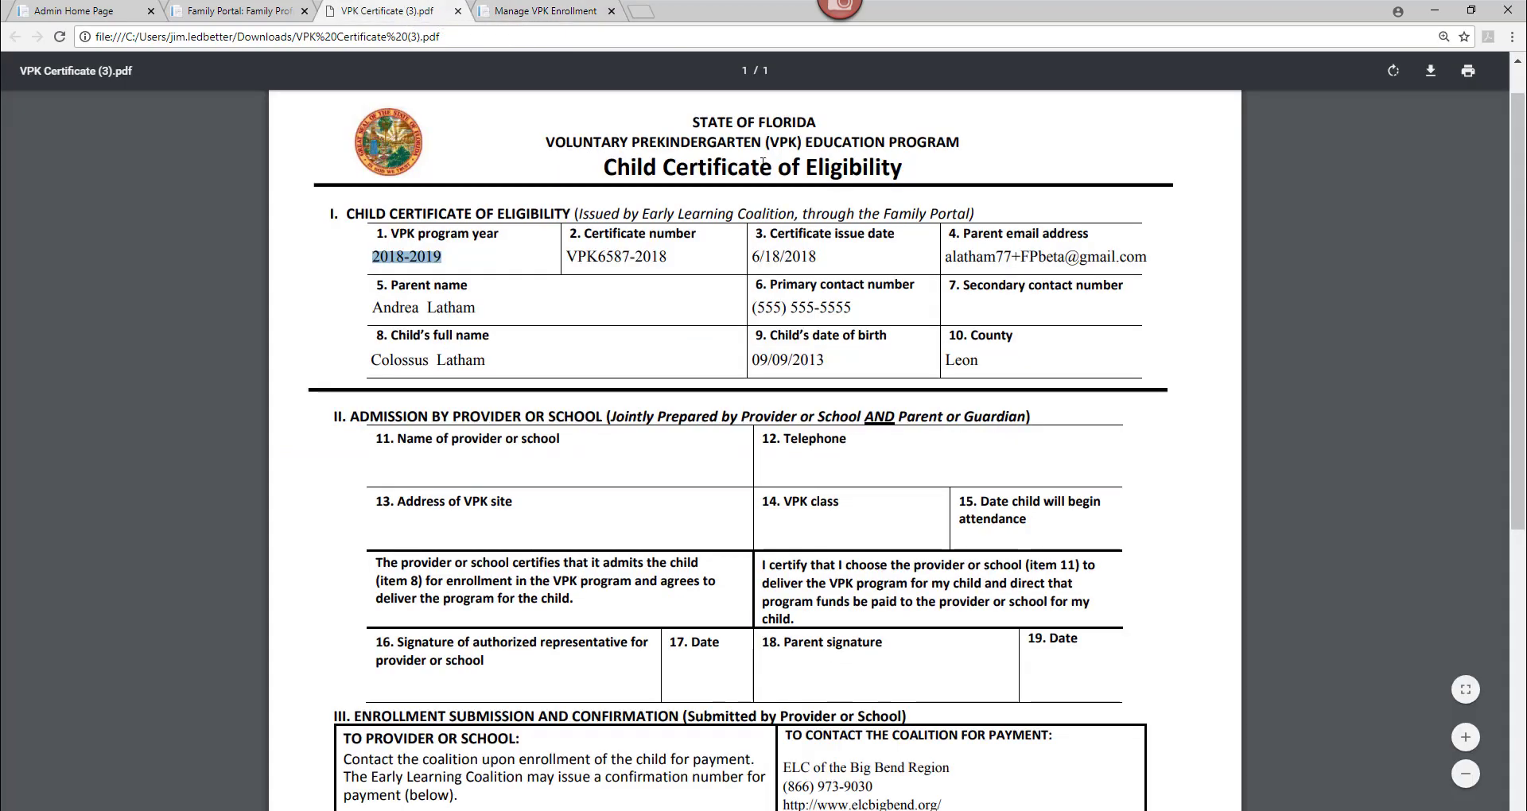
Select the certificate issue date 6/18/2018 in the PDF, then return to the spreadsheet.
left_click_drag(818, 256, 751, 254)
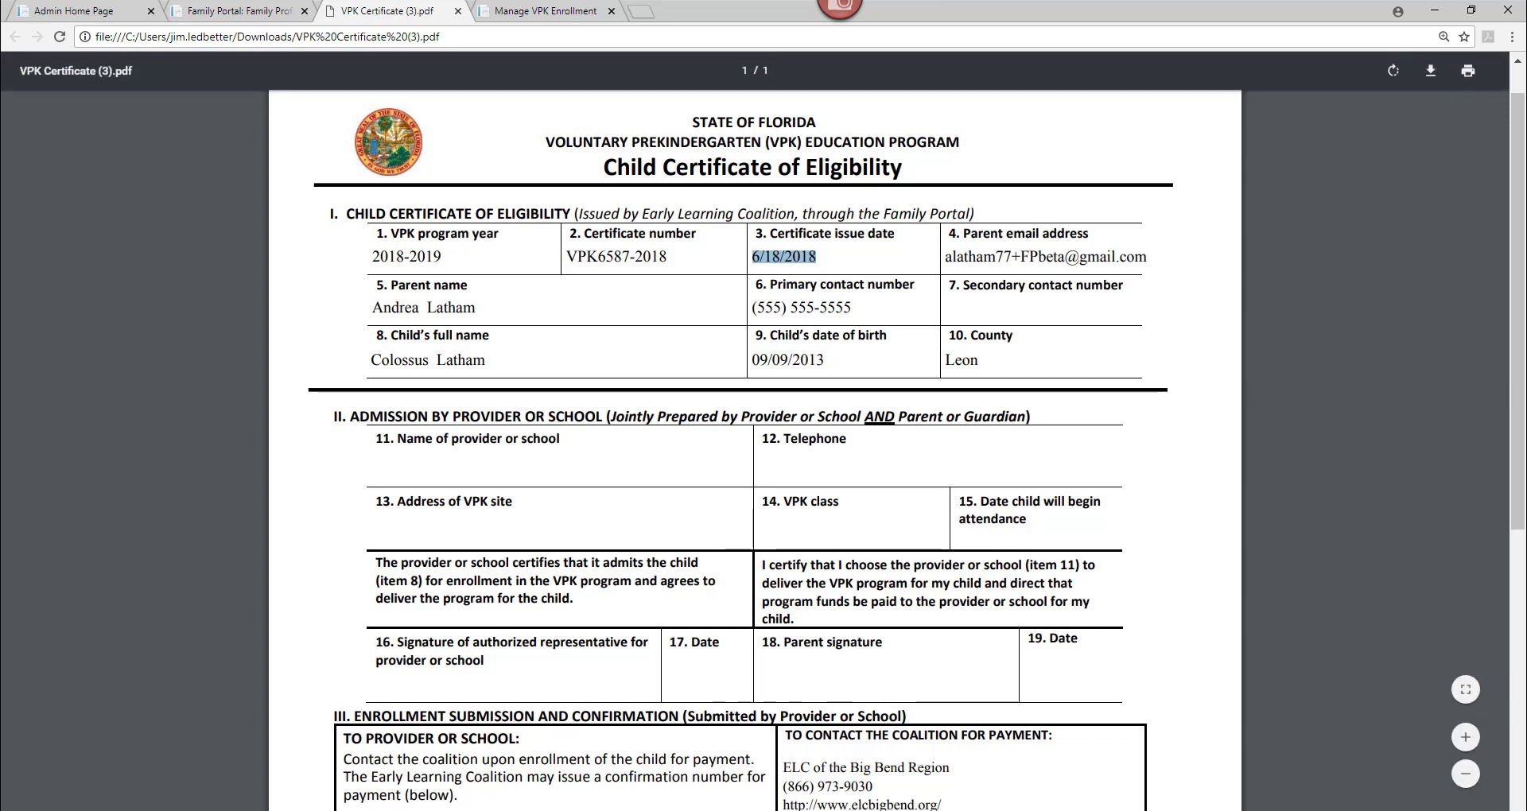
key("alt+Tab")
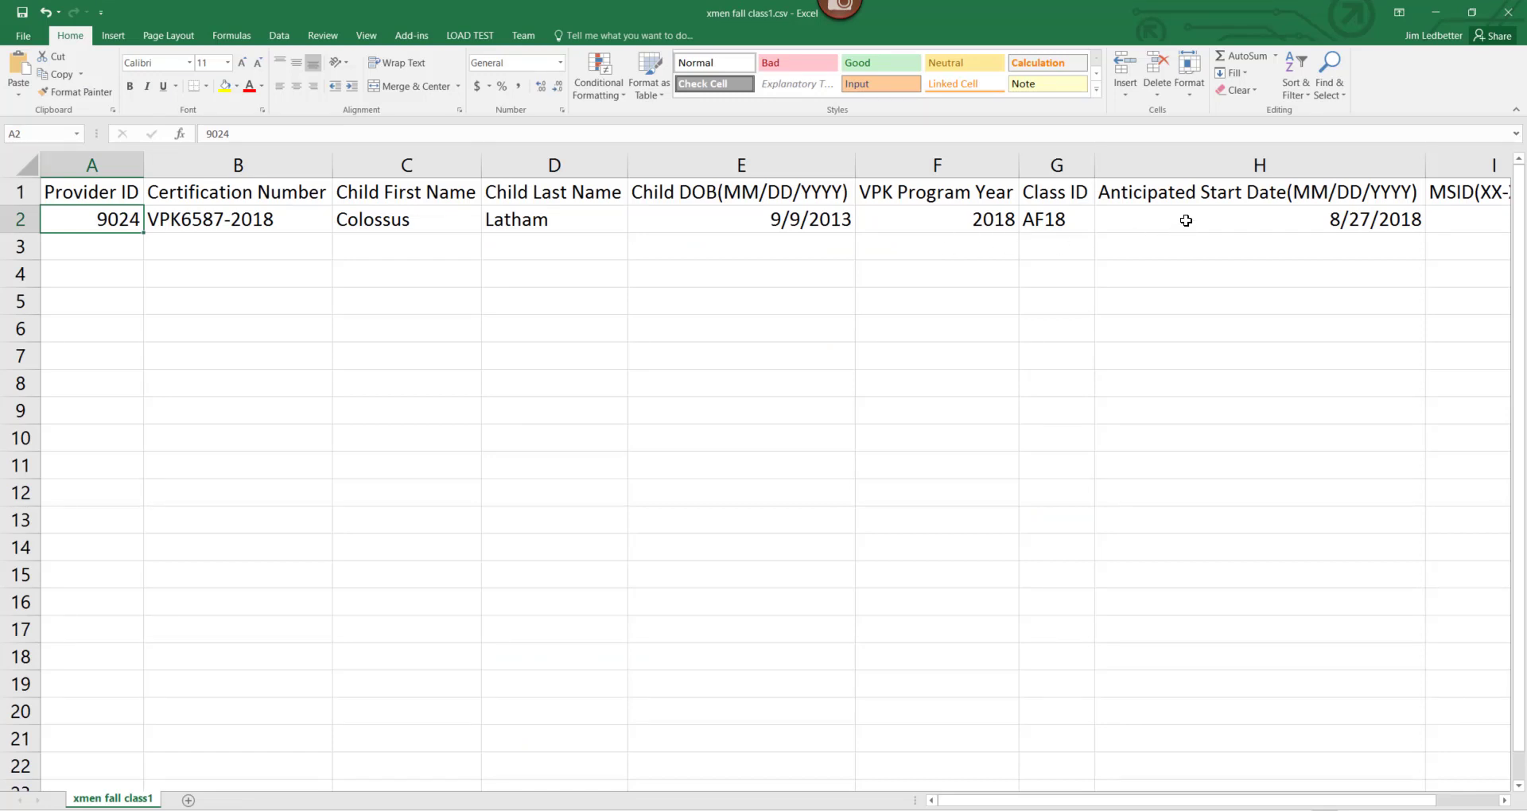
Check the 8/27/2018 anticipated start date in H2, then minimize Excel to reach the certificate PDF.
left_click(1185, 220)
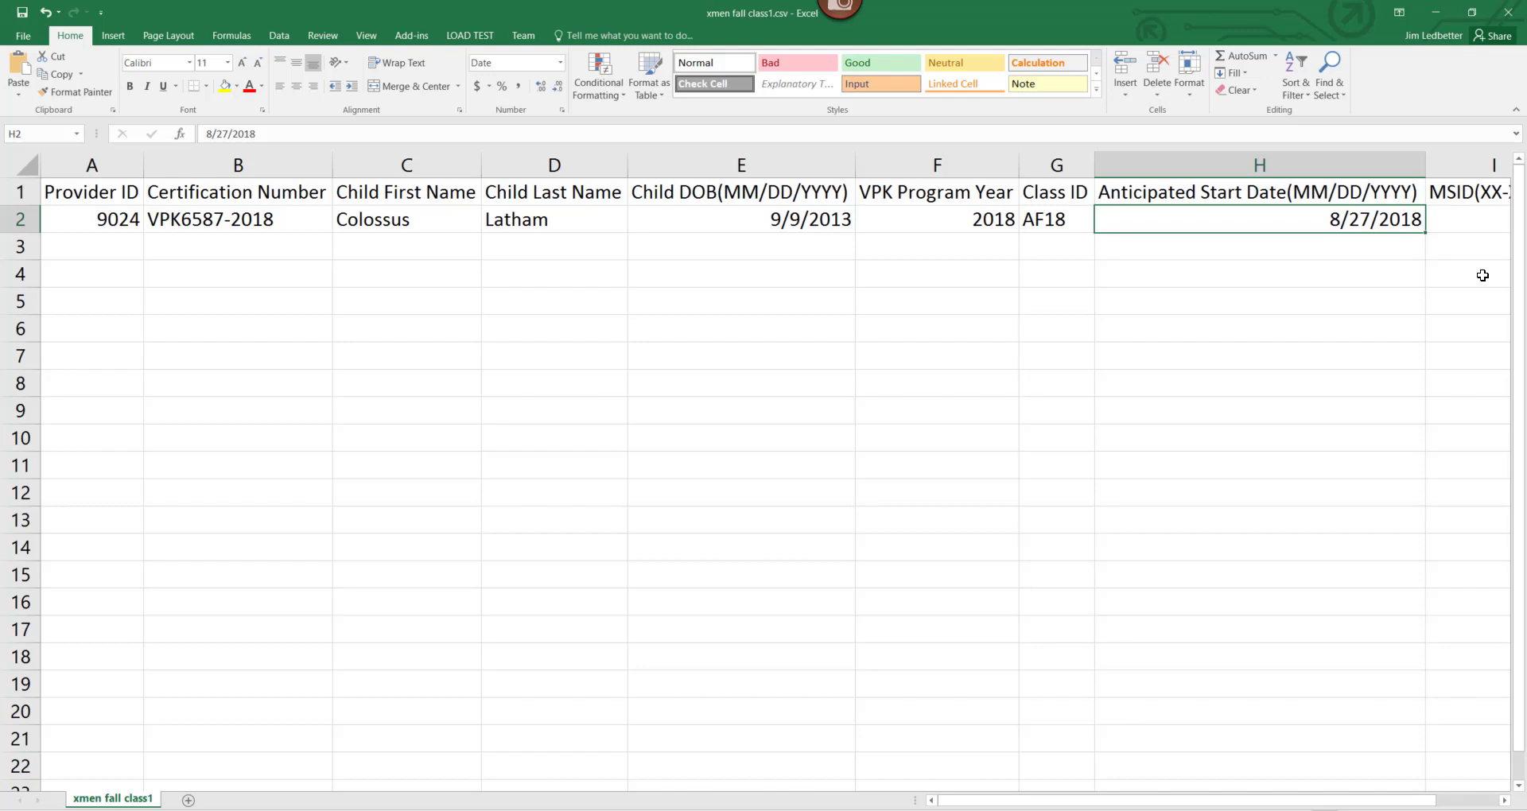
left_click(1435, 12)
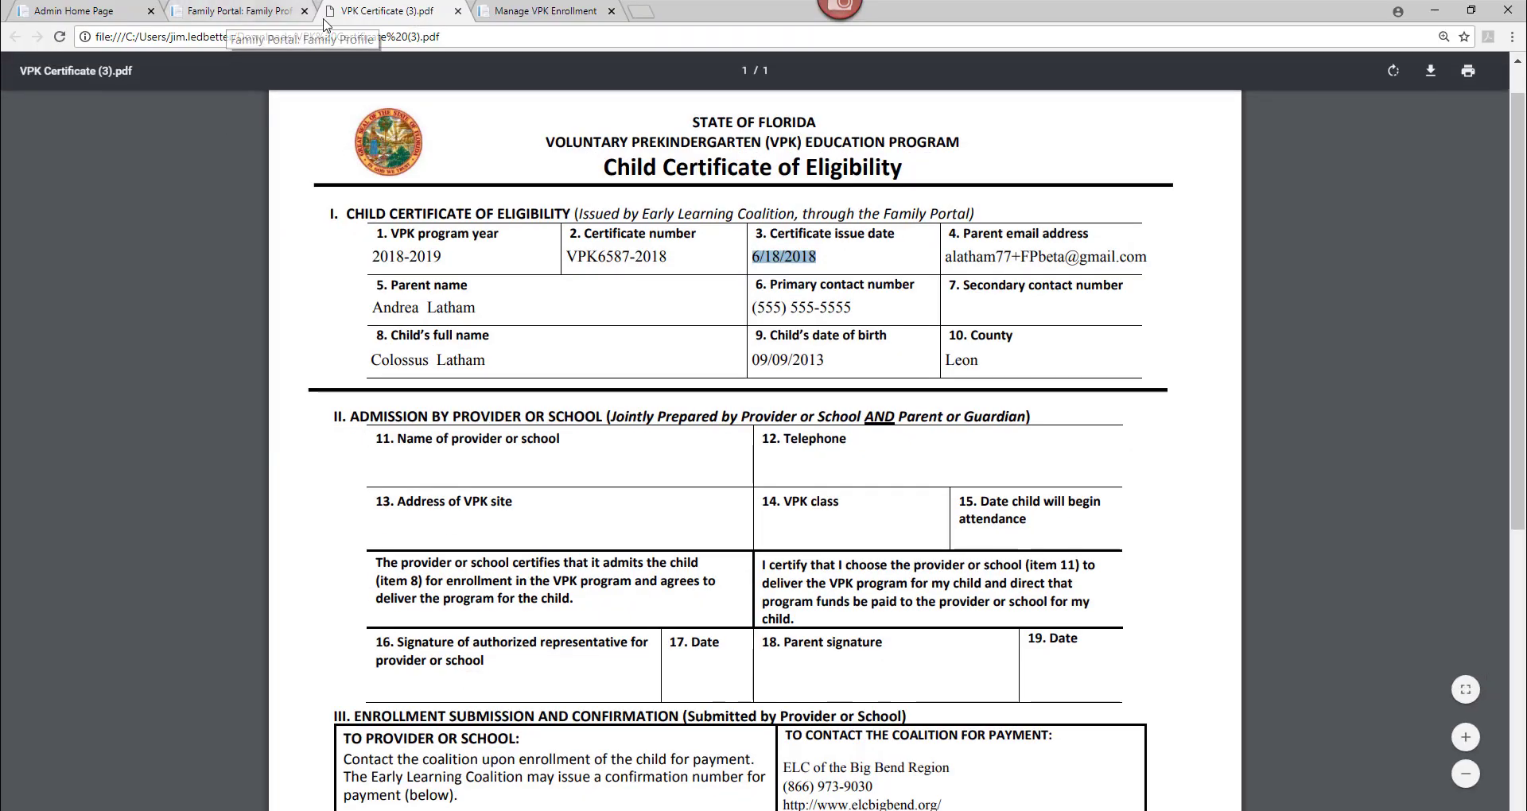
Review class AF18 on the Manage VPK Enrollment page, then return to xmen fall class1.csv.
left_click(517, 10)
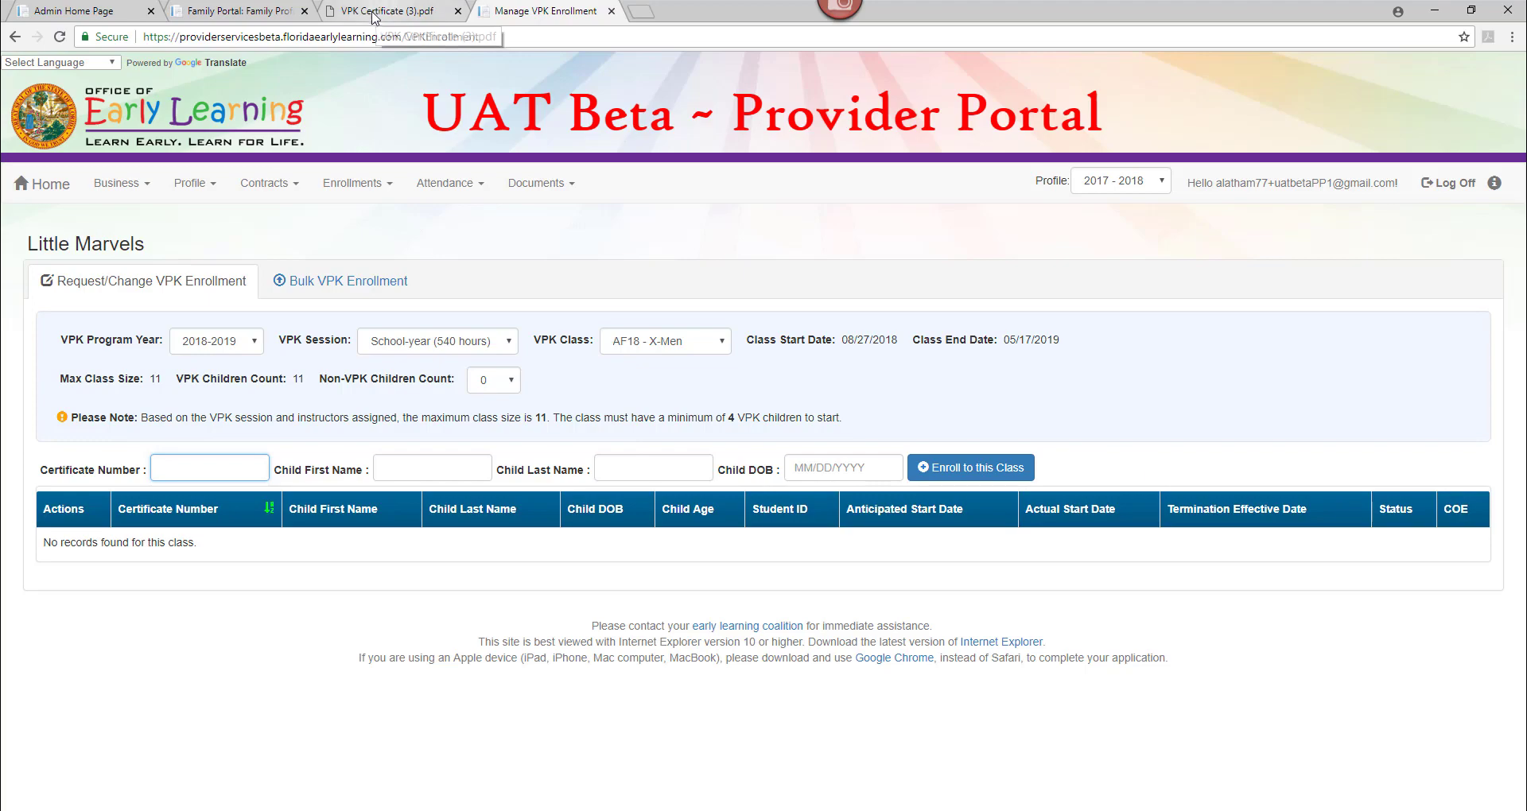
key("alt+Tab")
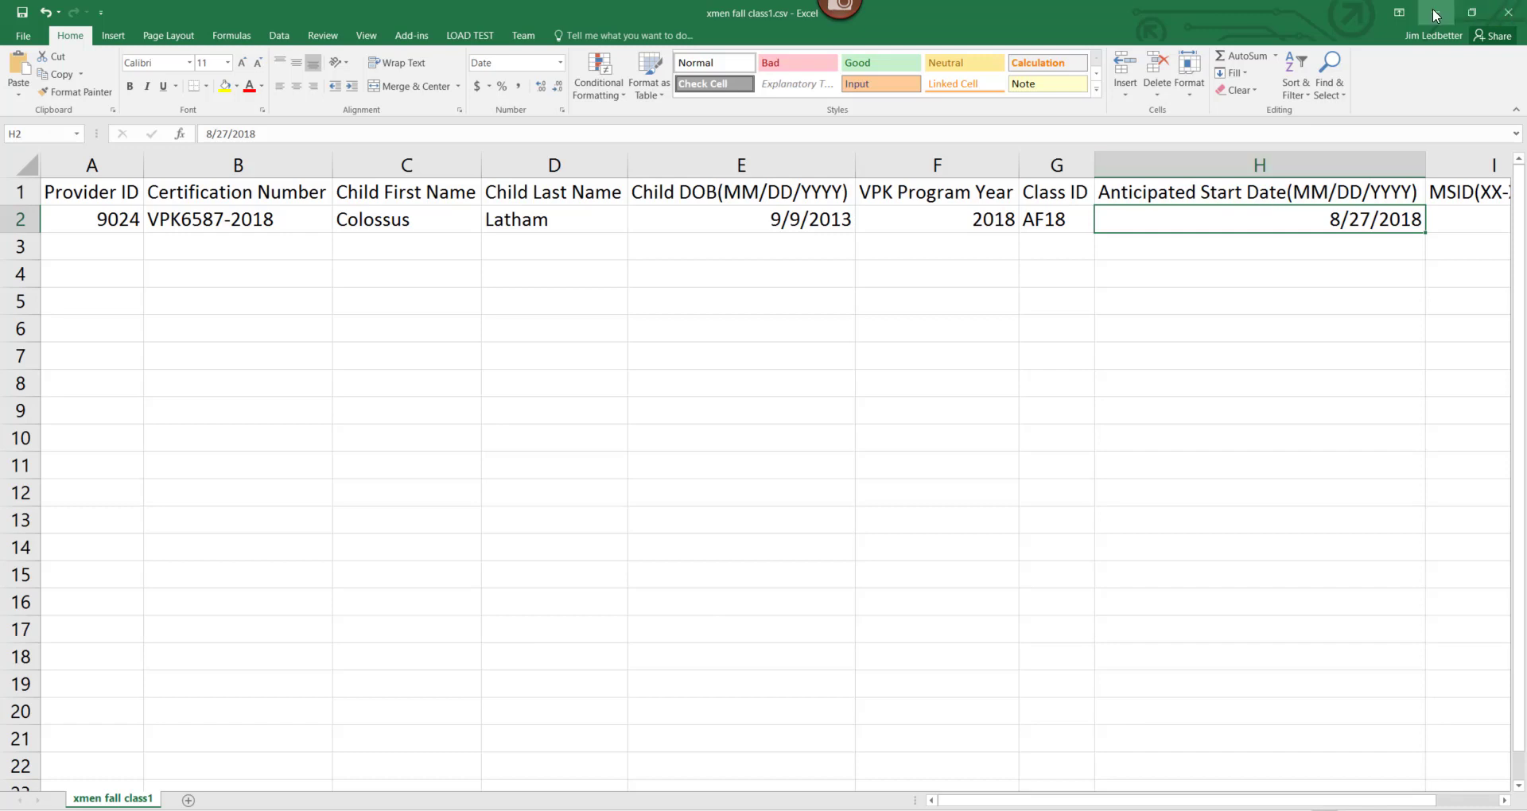
Close the file, saving it over xmen fall class1.csv in CSV format, then switch to xmen fall class.csv.
left_click(1507, 11)
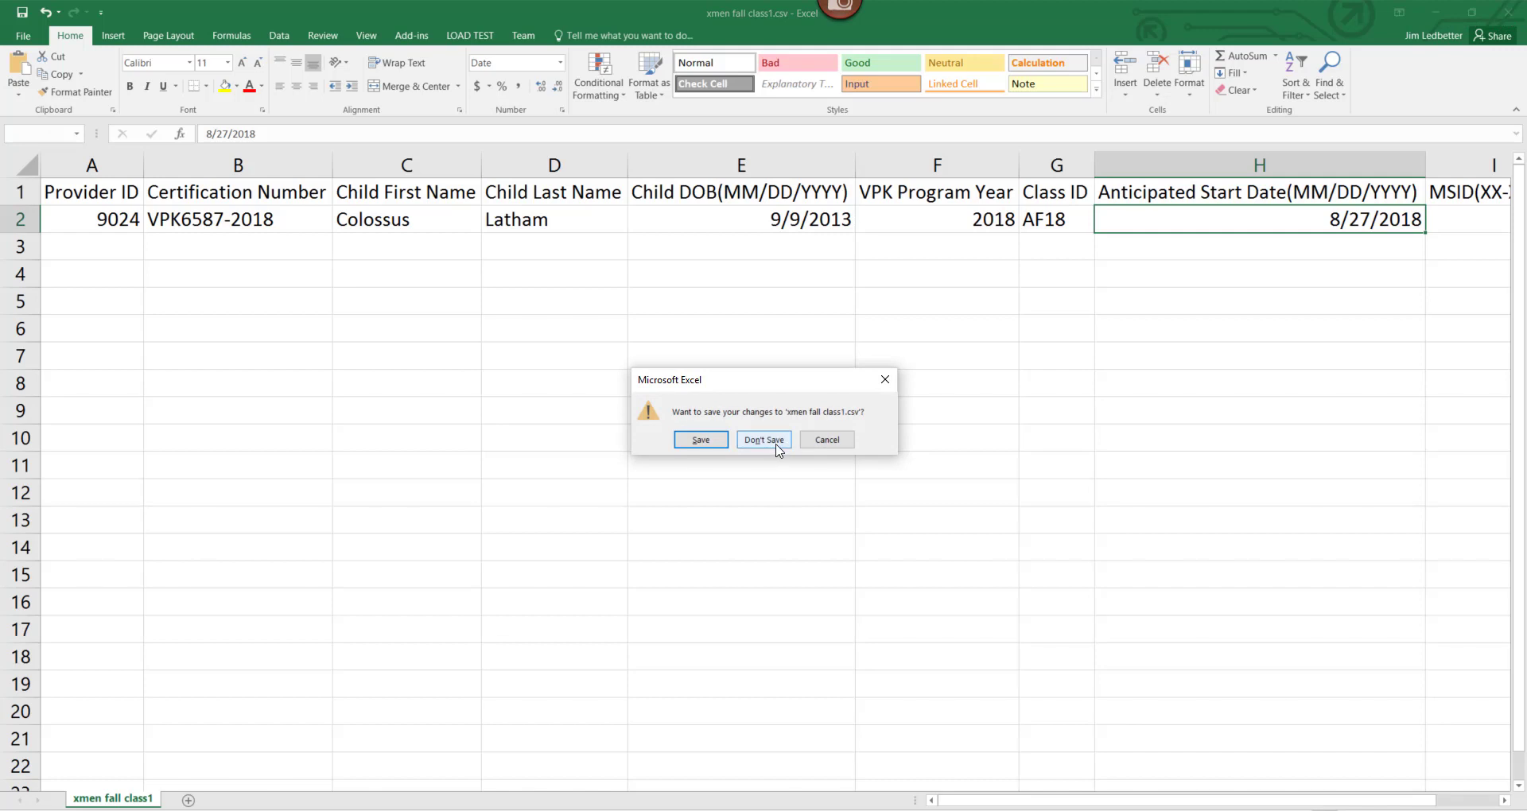
left_click(701, 440)
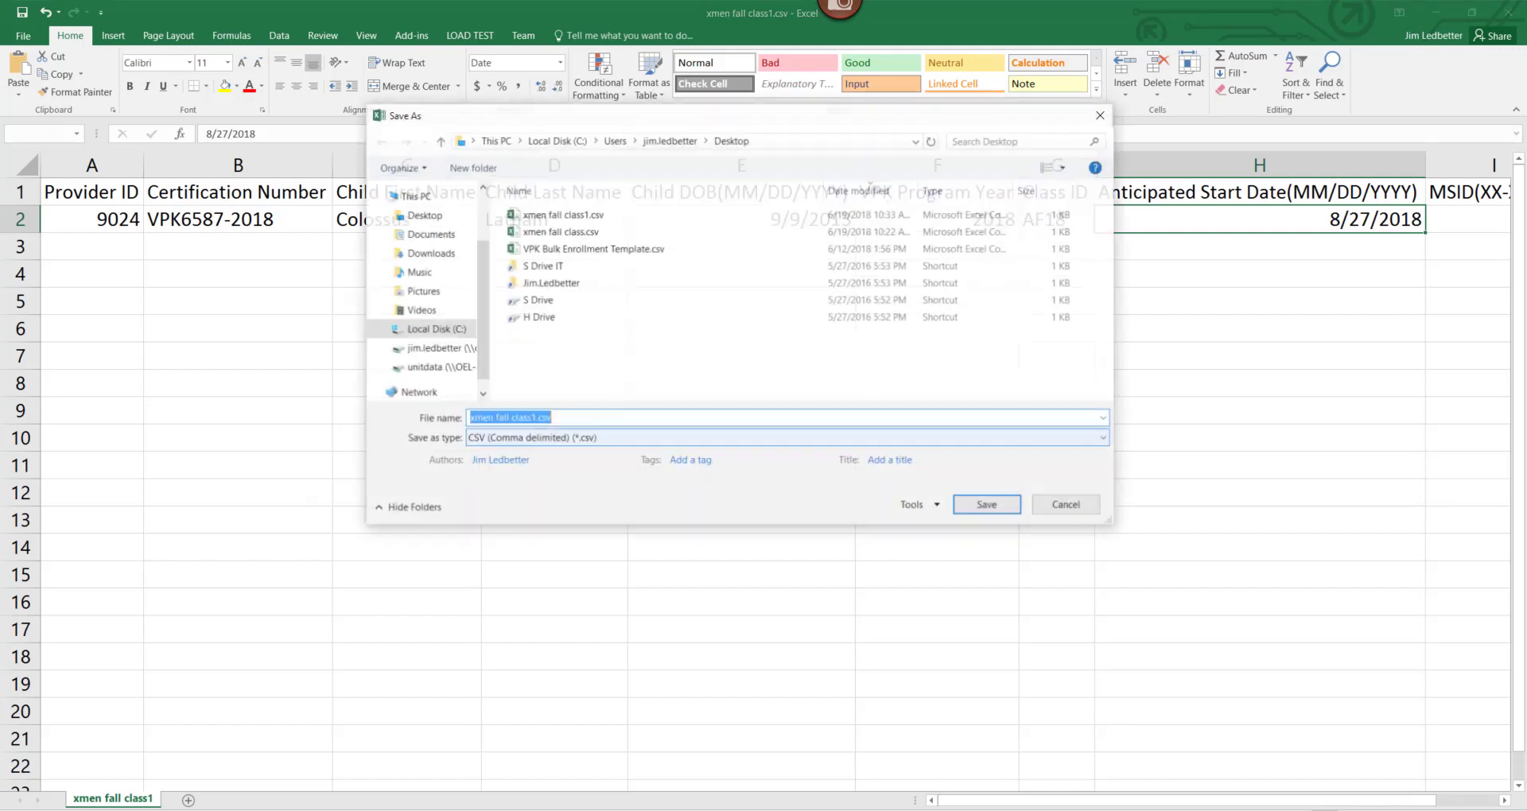
left_click(562, 216)
left_click(984, 509)
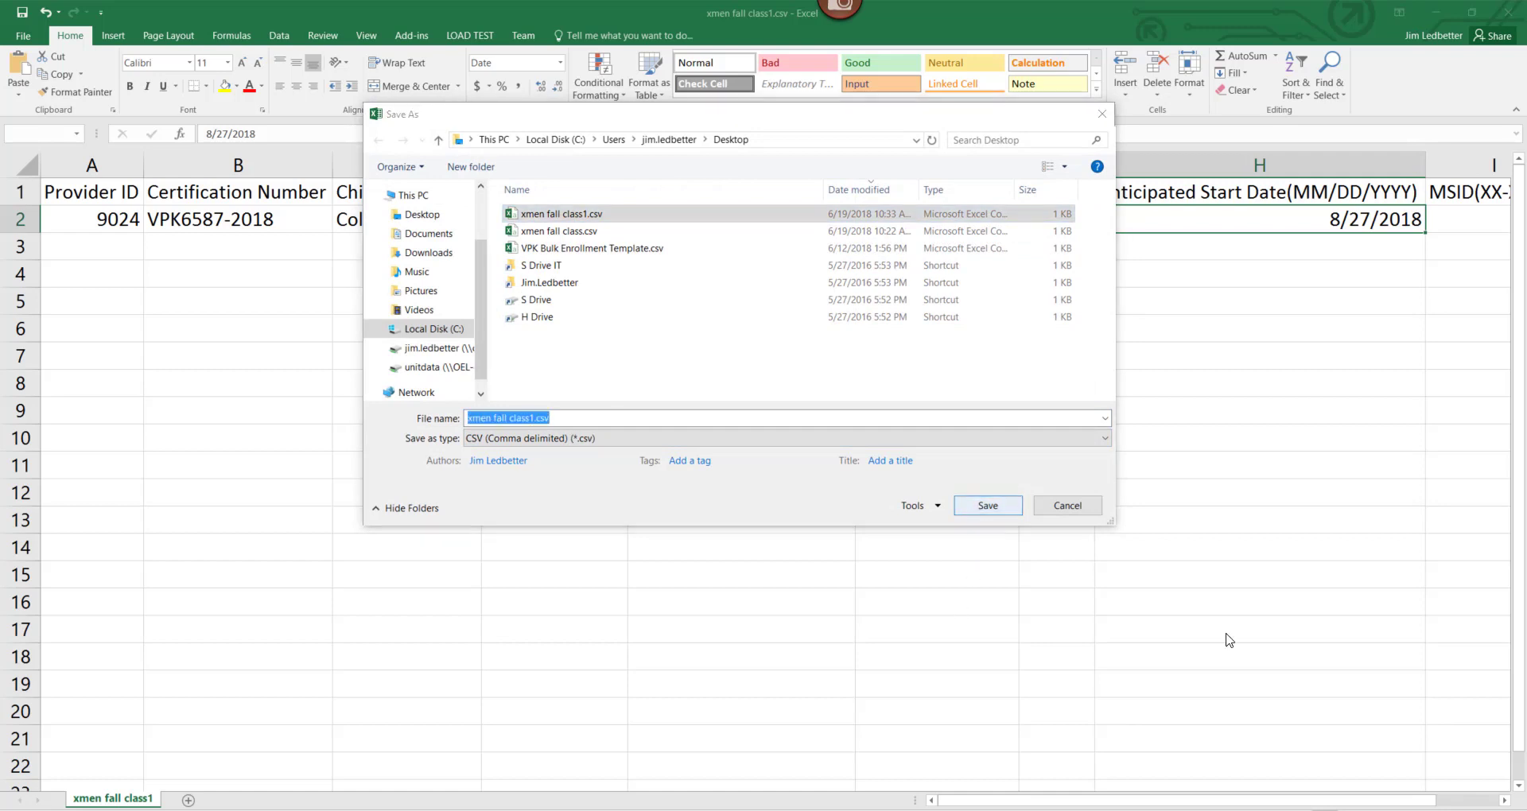
key("Return")
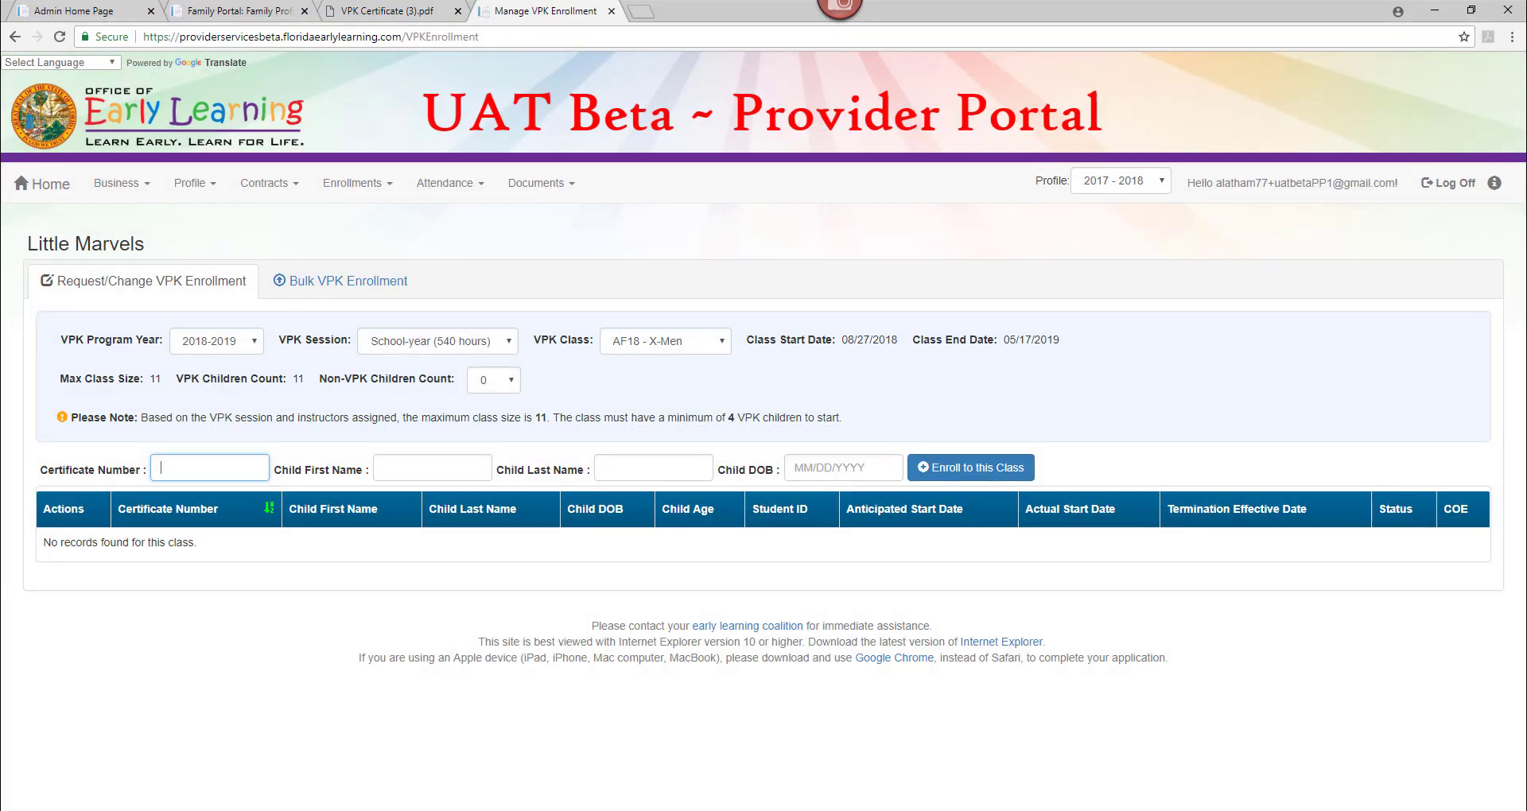
key("alt+Tab")
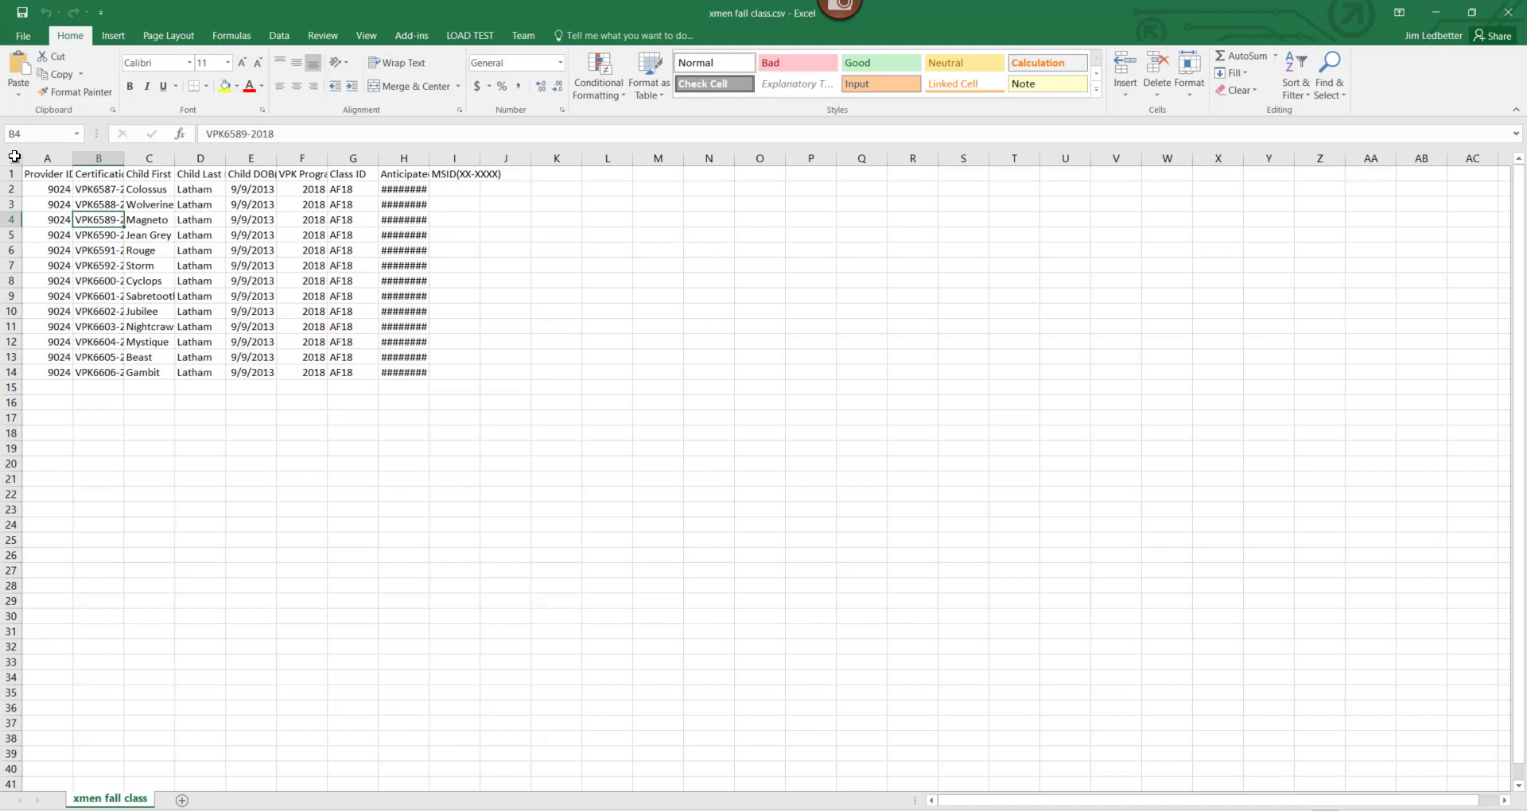
AutoFit every column of xmen fall class.csv and check row 8's certification number.
left_click(15, 157)
double_click(72, 159)
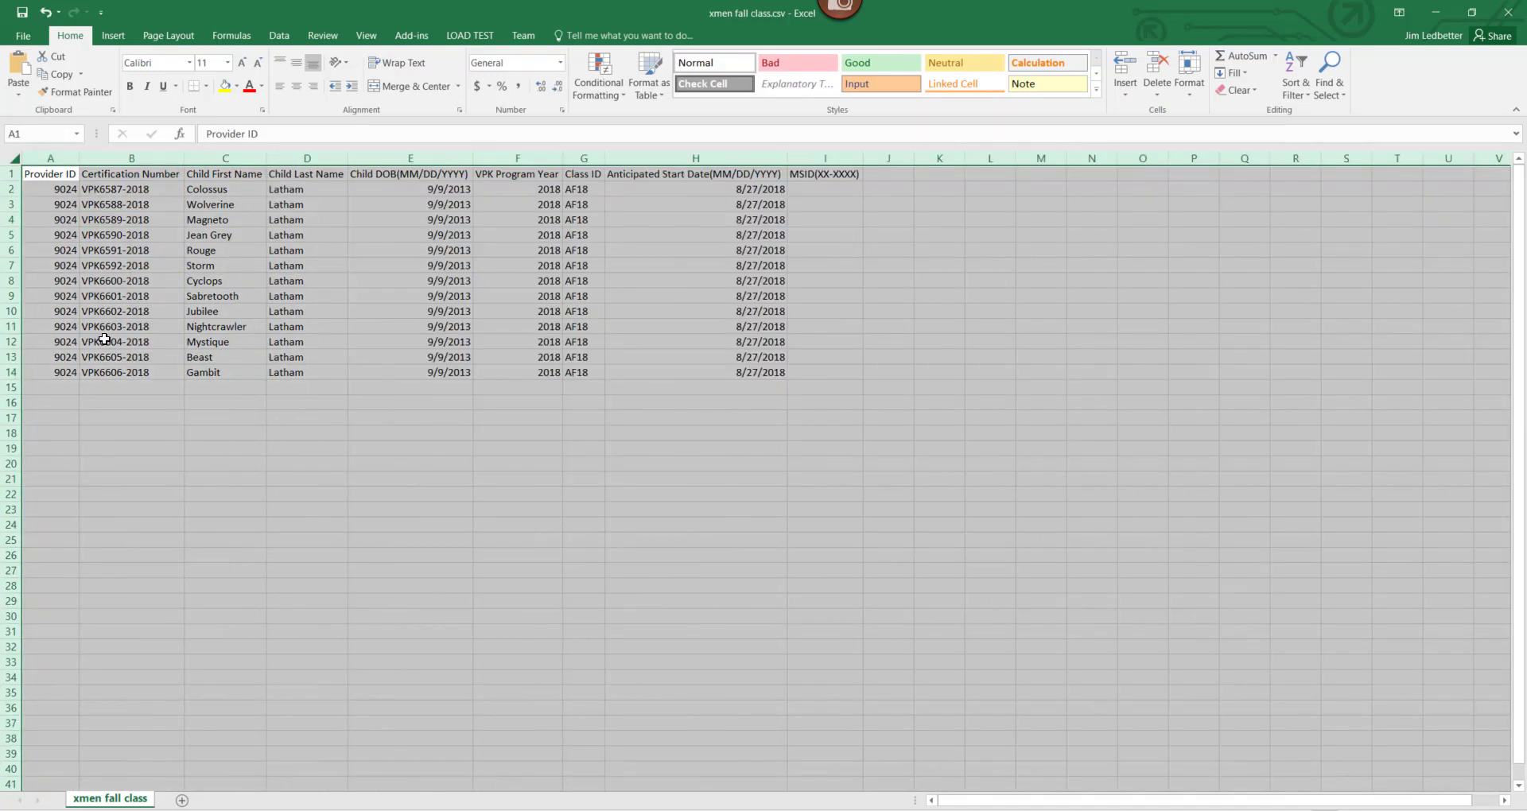
left_click(36, 374)
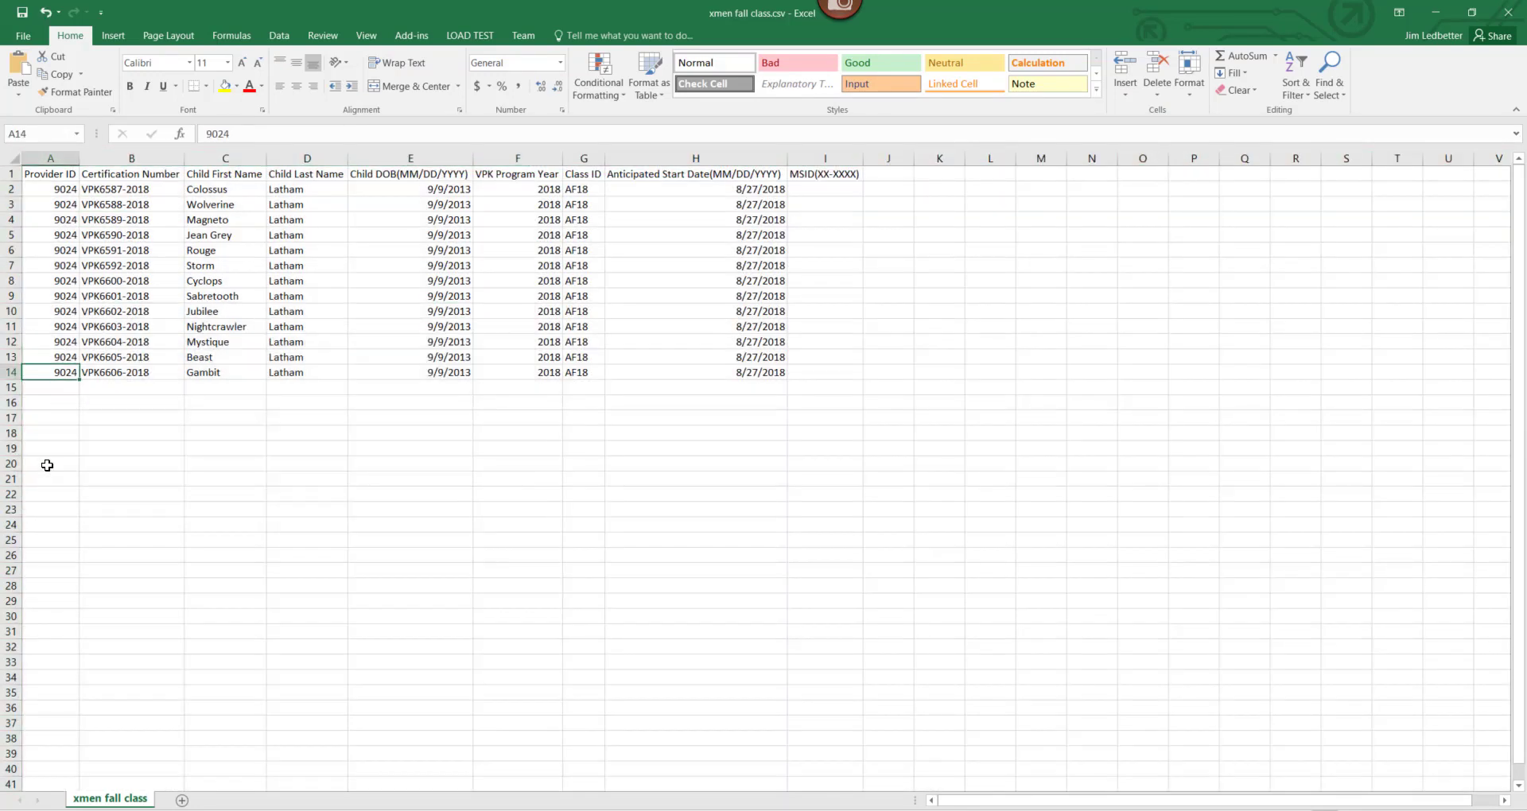
scroll(568, 440, "up", 5)
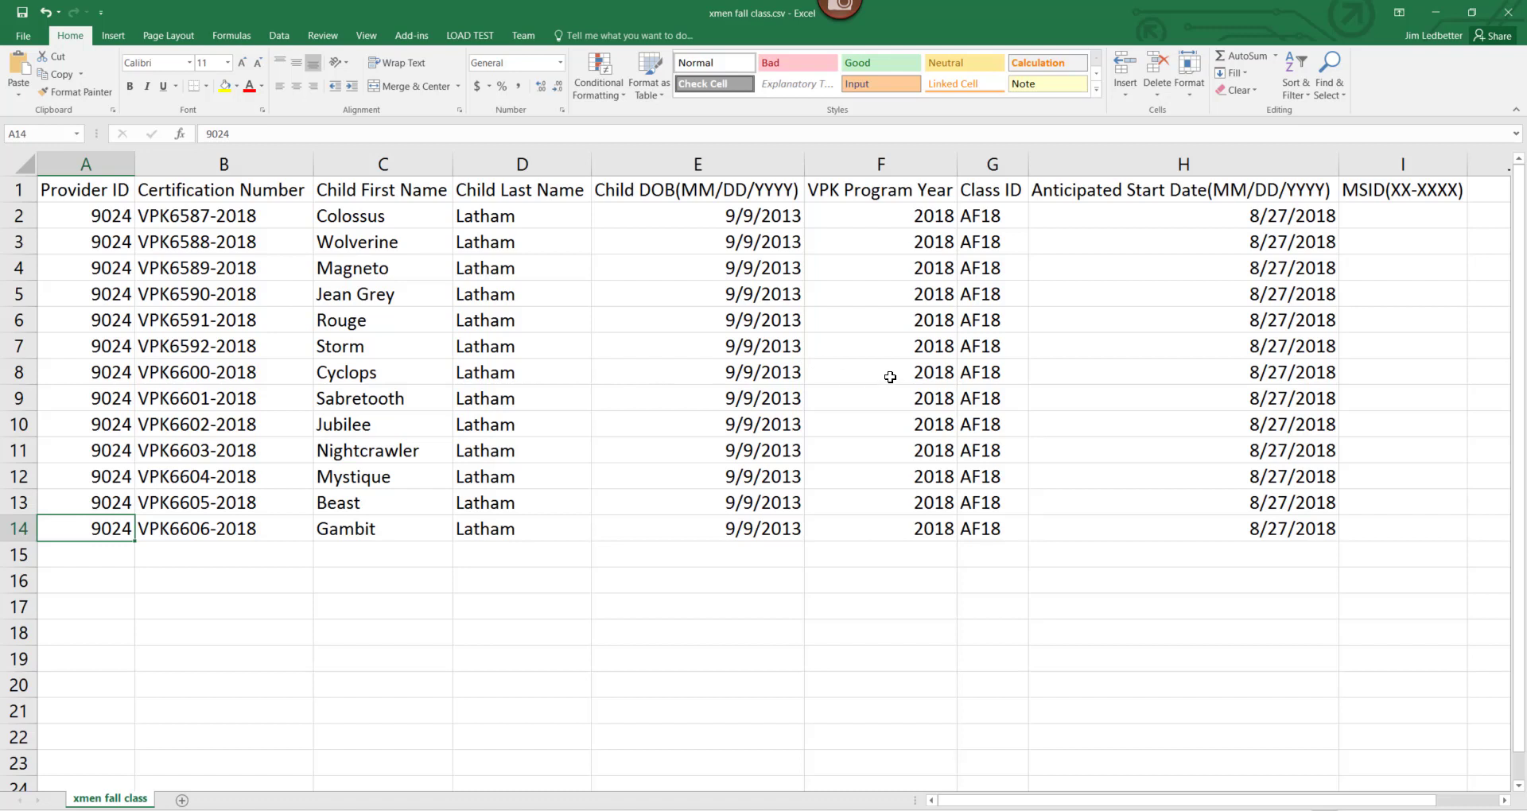
left_click(159, 375)
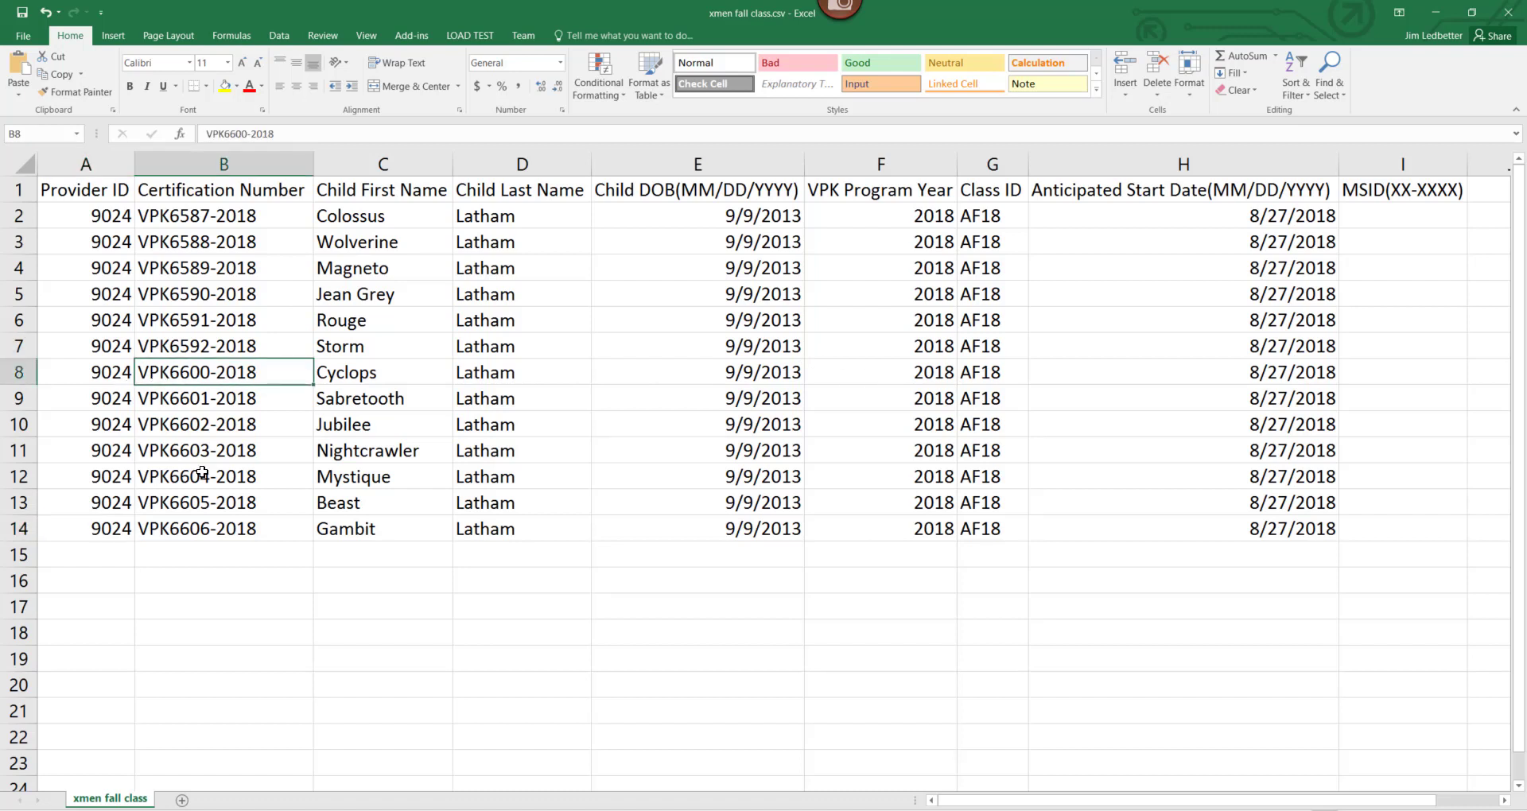
Enter 2019 in F8, GF18 in G10 and 6/15/2018 in H11.
left_click(898, 376)
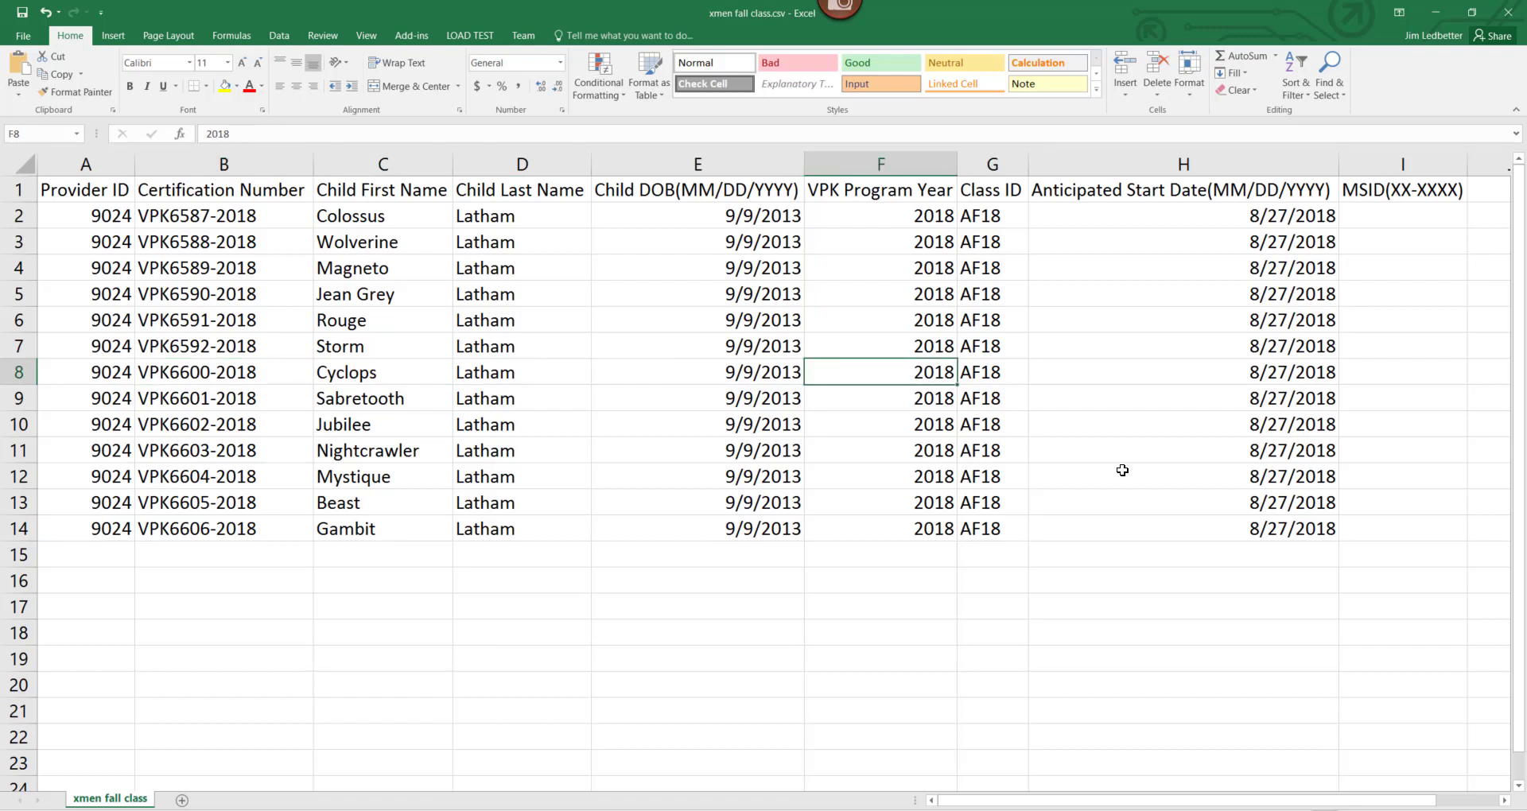
type("2019")
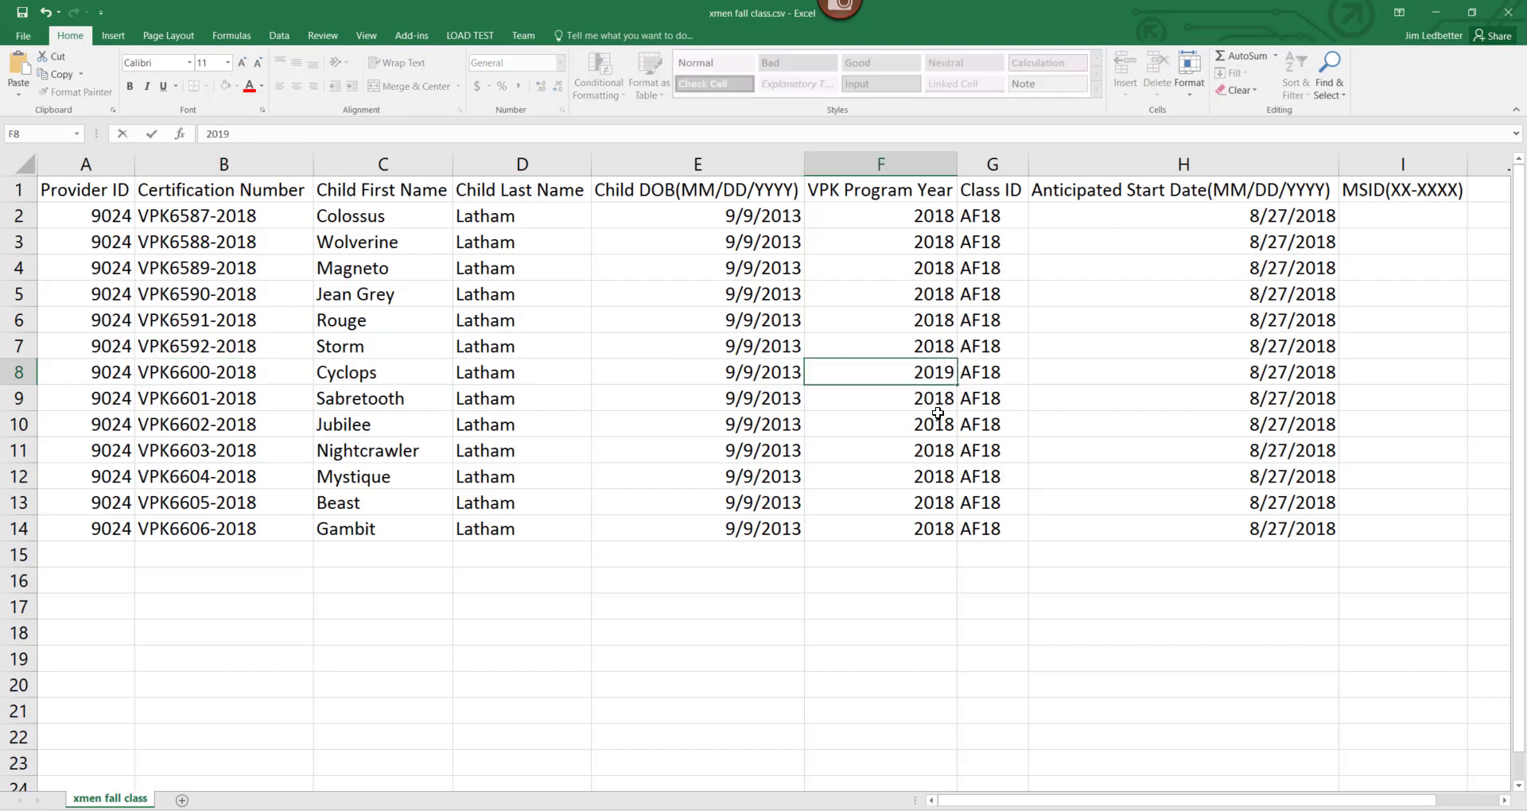
left_click(981, 427)
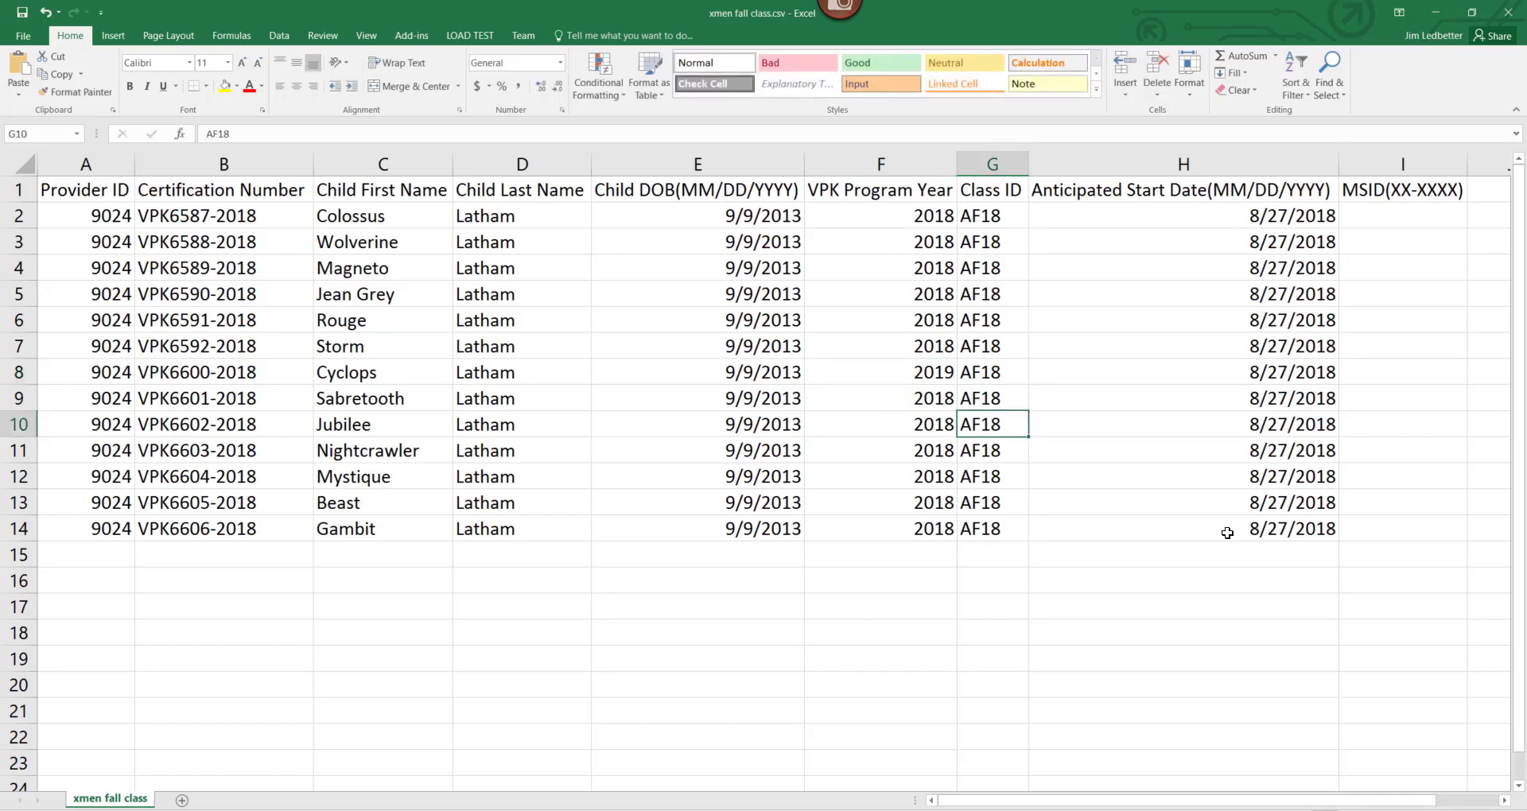
type("G")
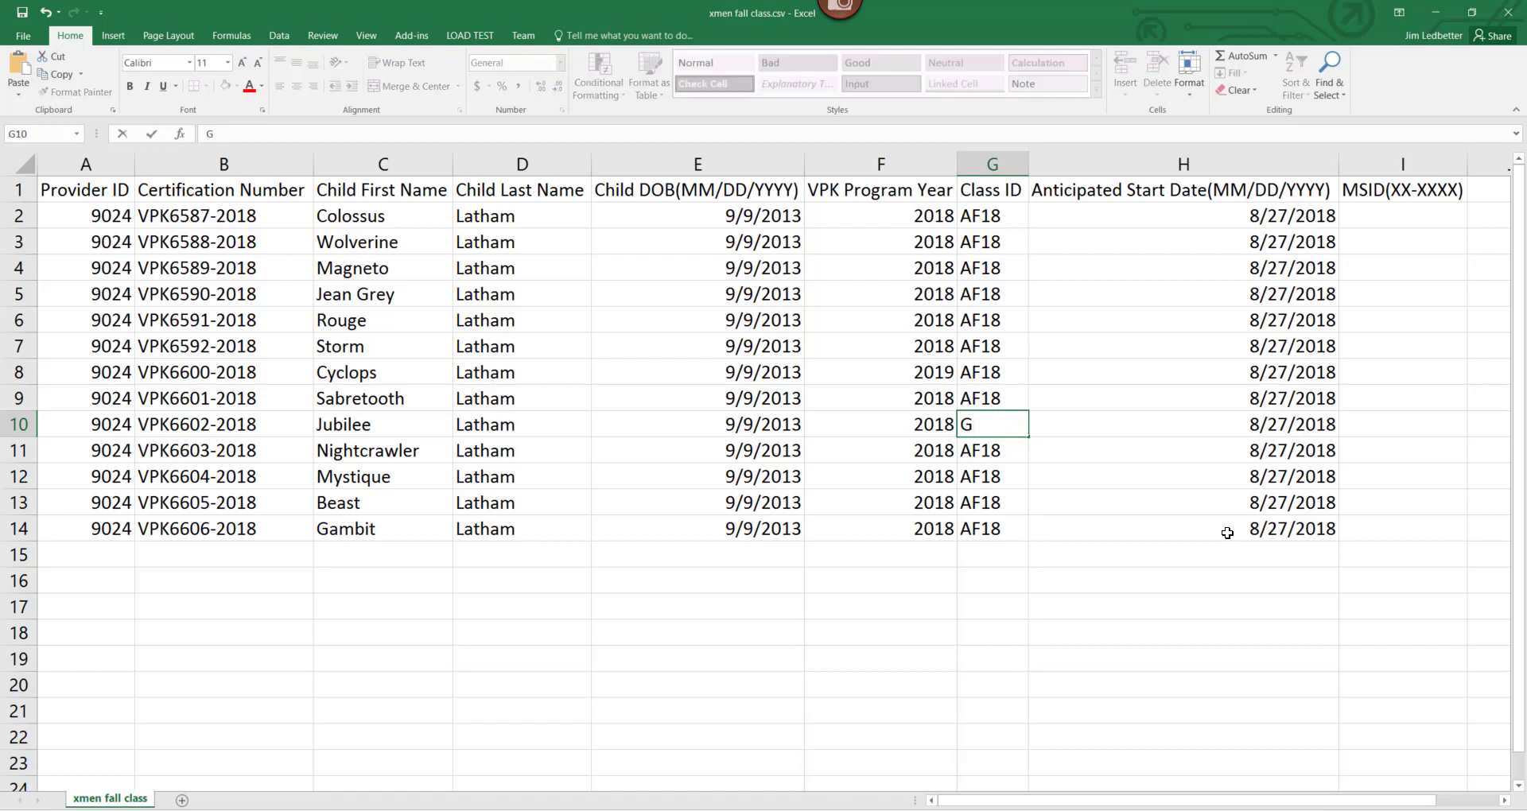
type("F18")
left_click(1247, 272)
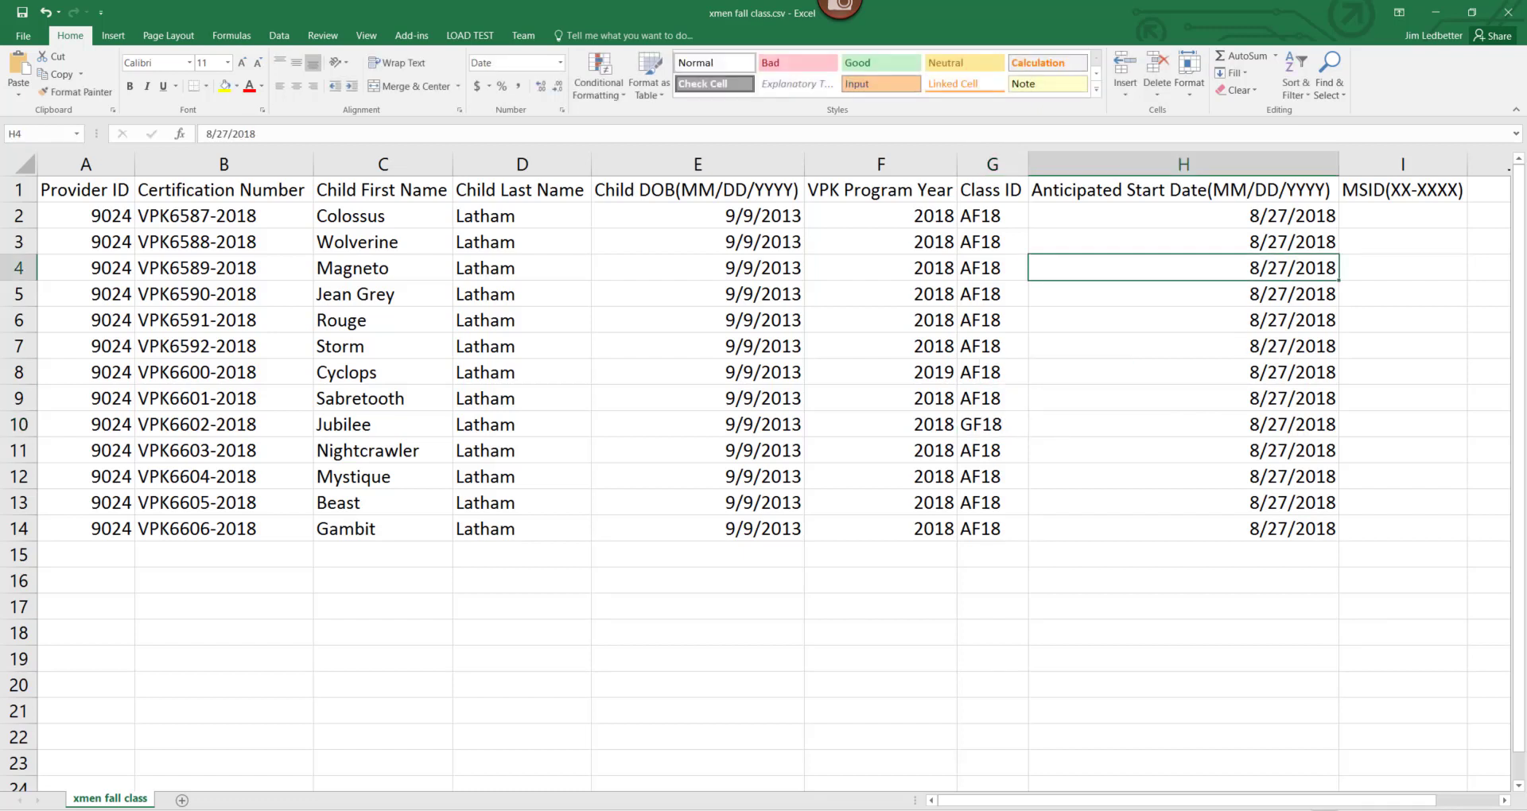
left_click(1245, 452)
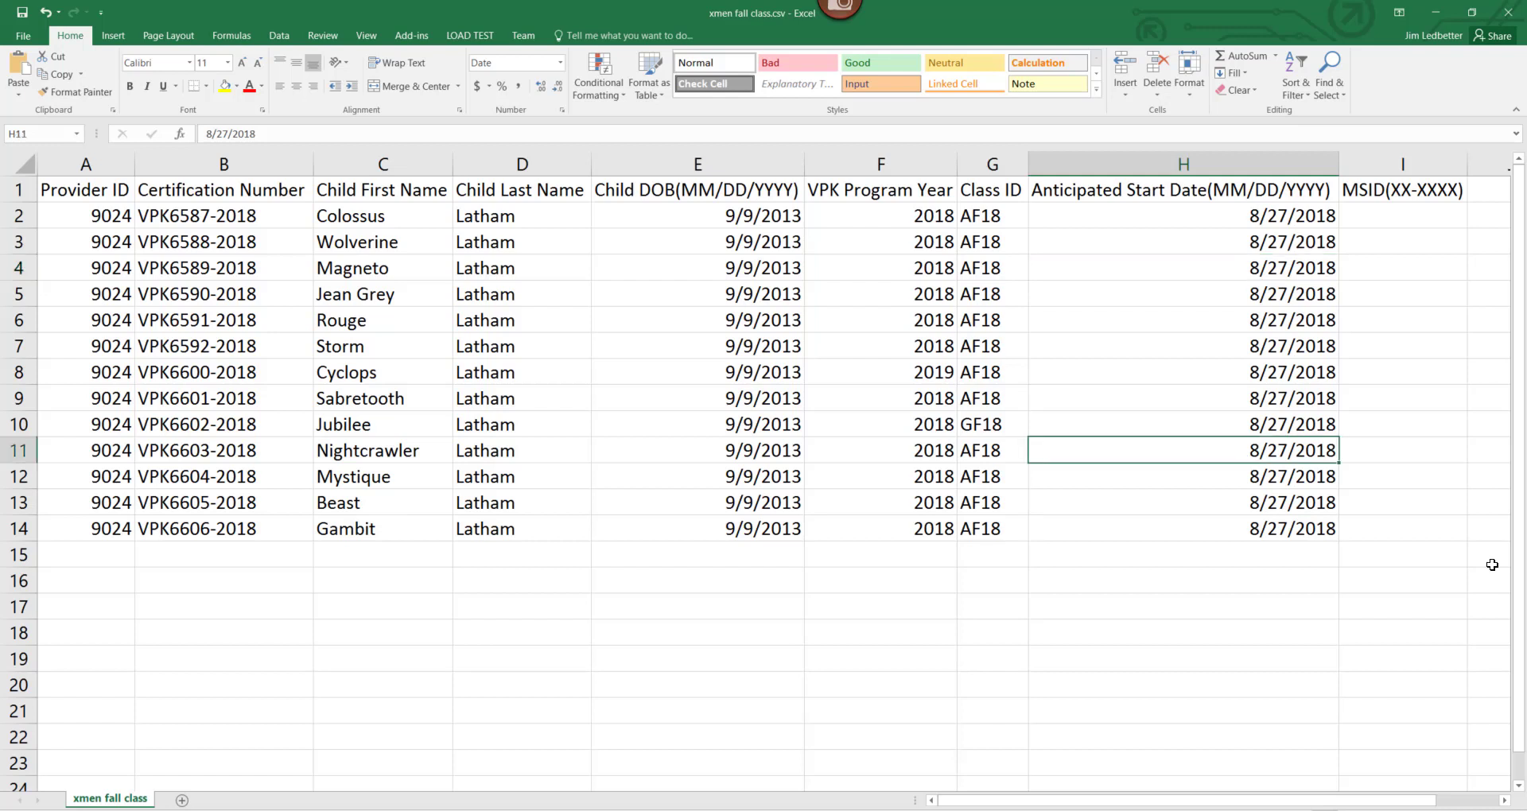
type("6/15")
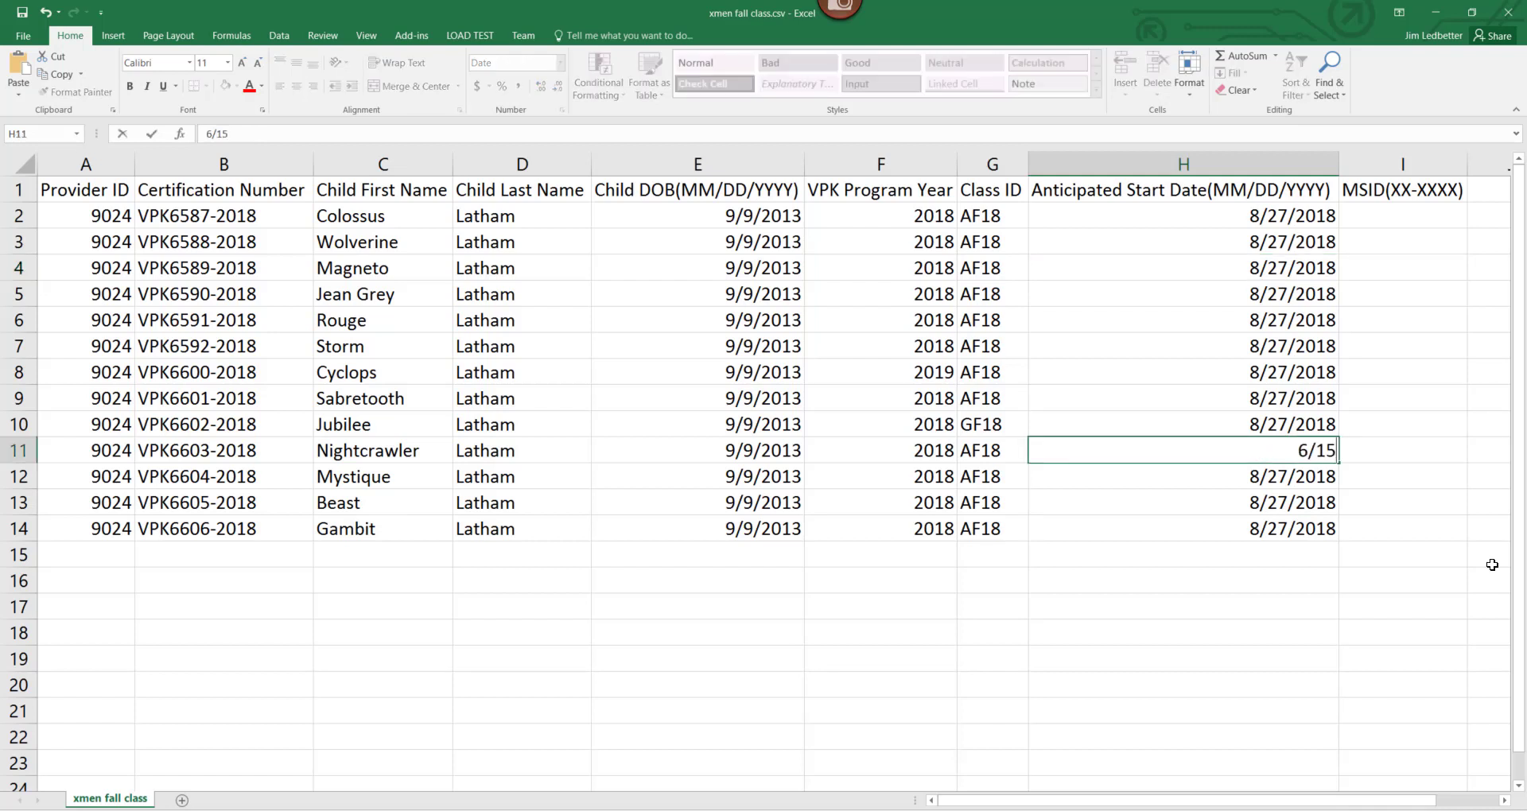
type("/2018")
left_click(105, 243)
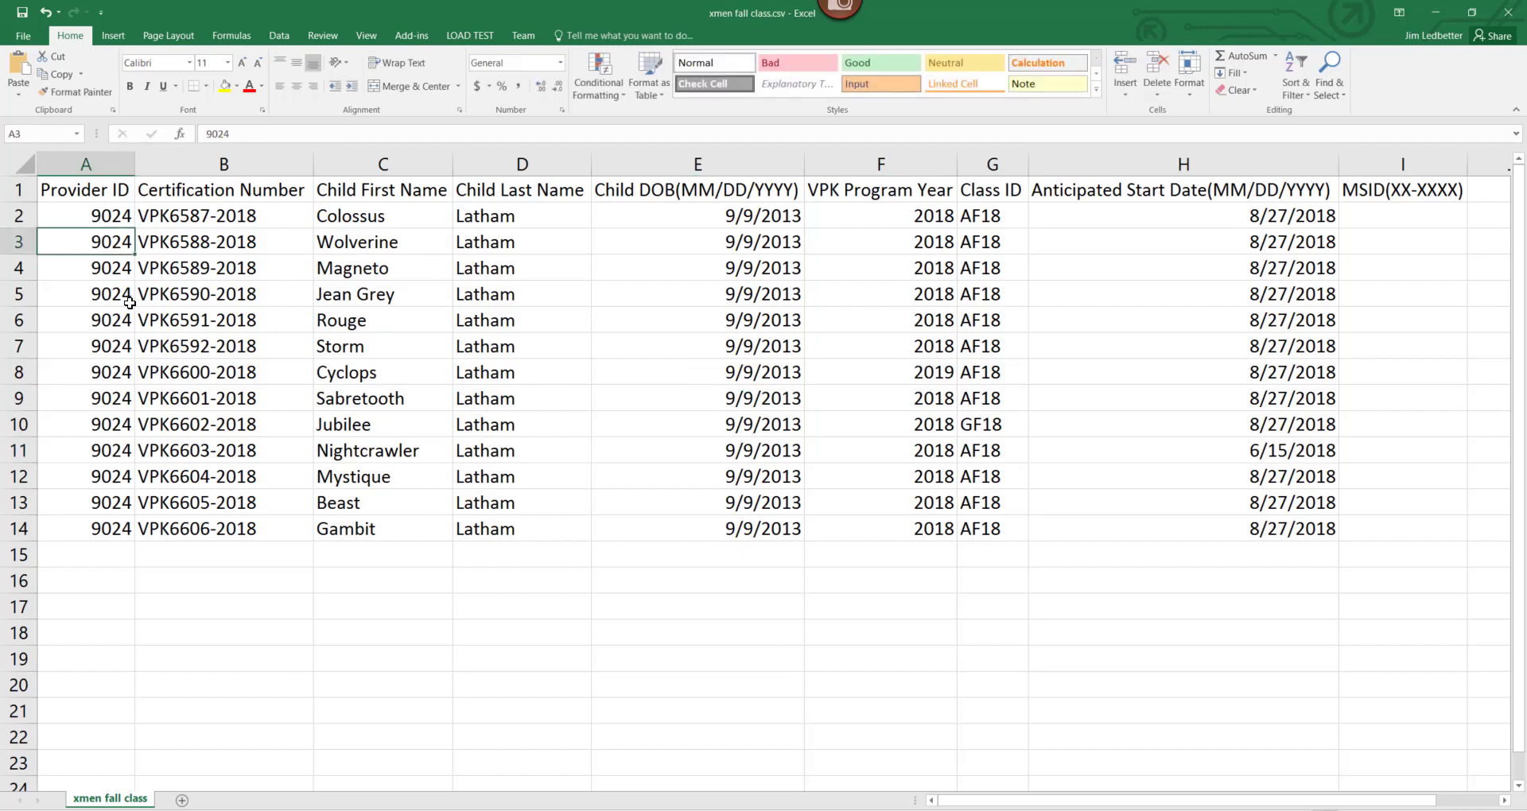
left_click(188, 267)
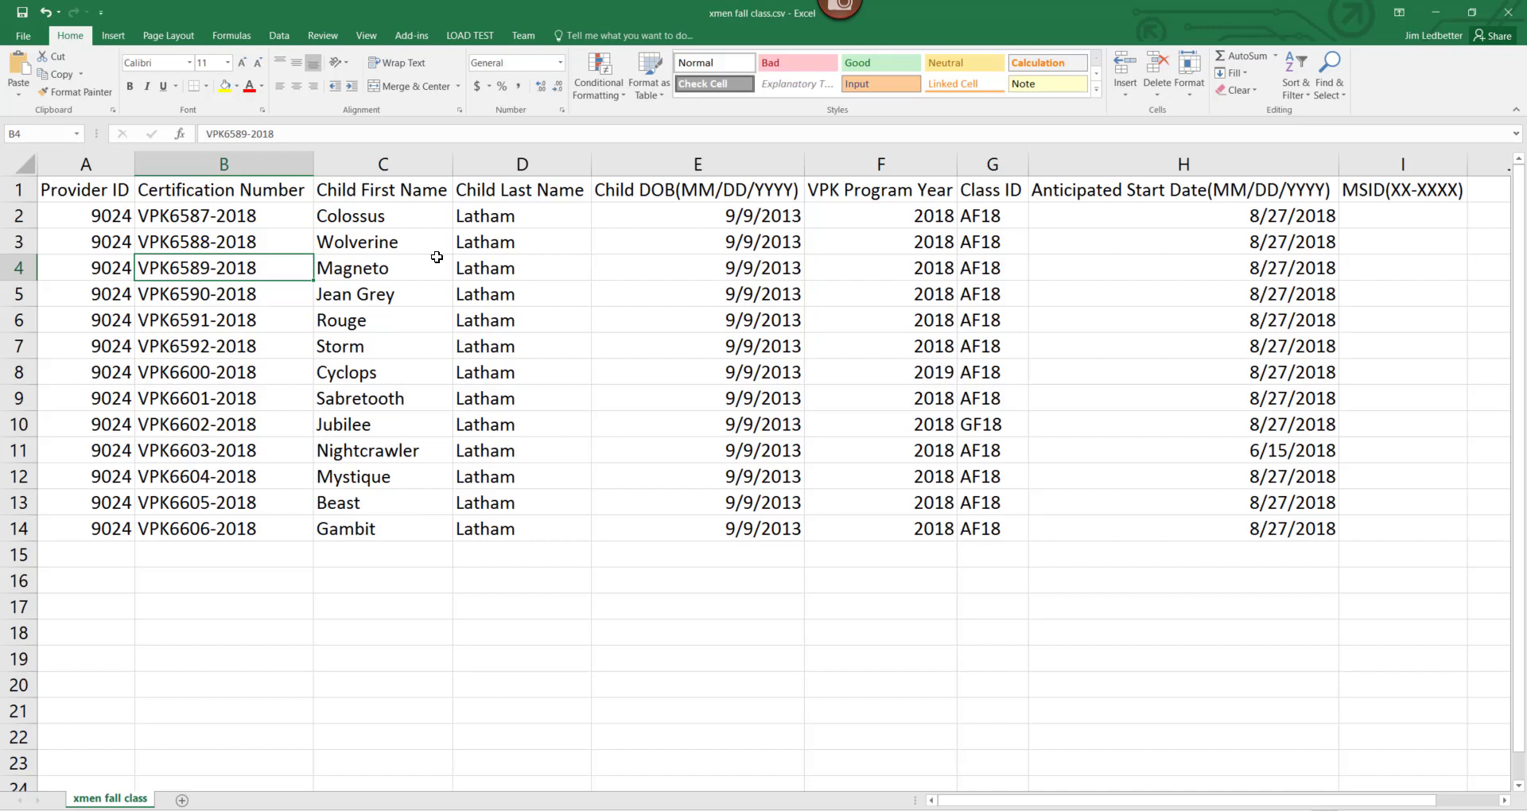
left_click(524, 273)
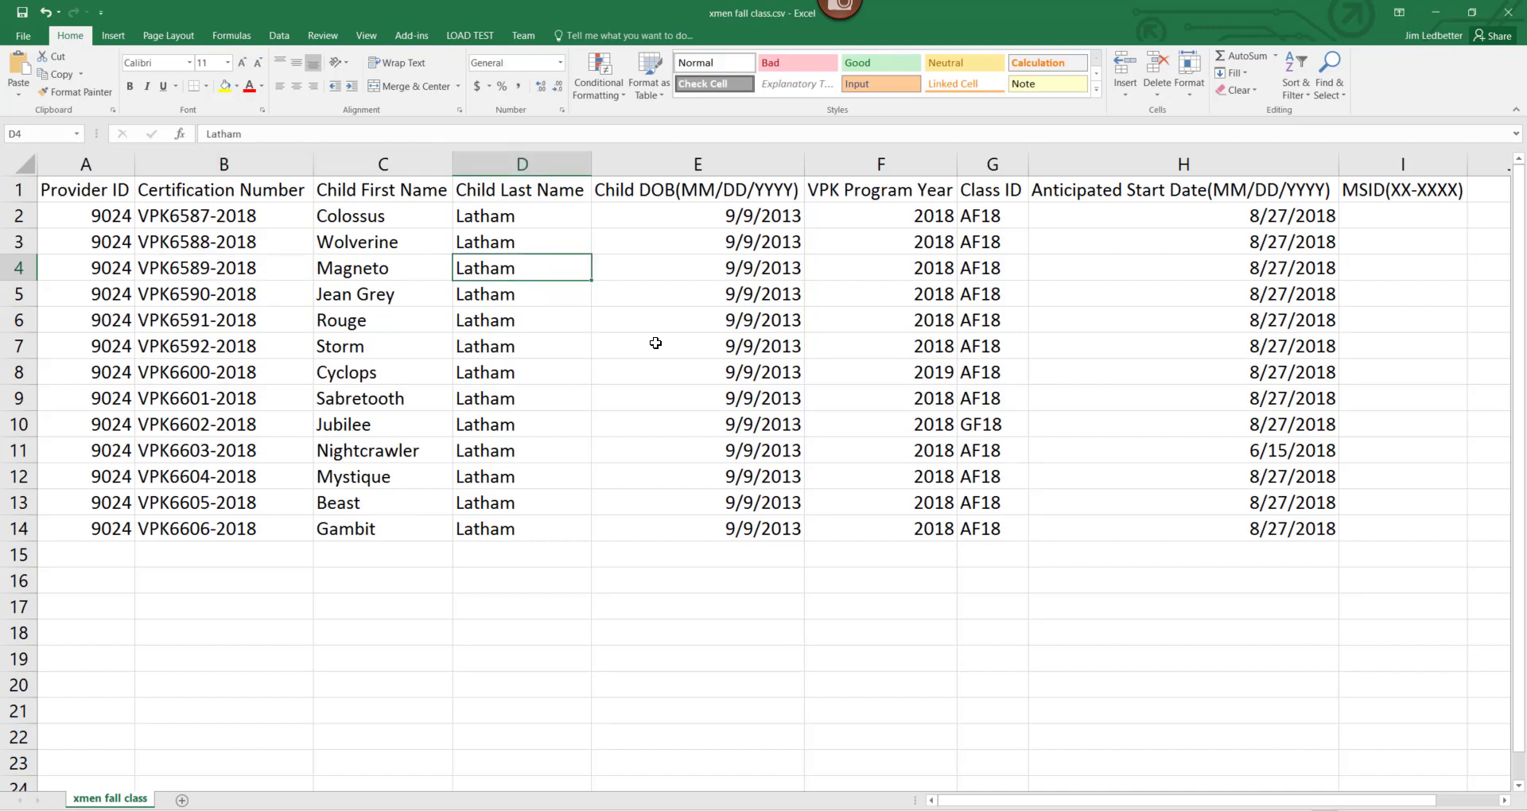
left_click(659, 274)
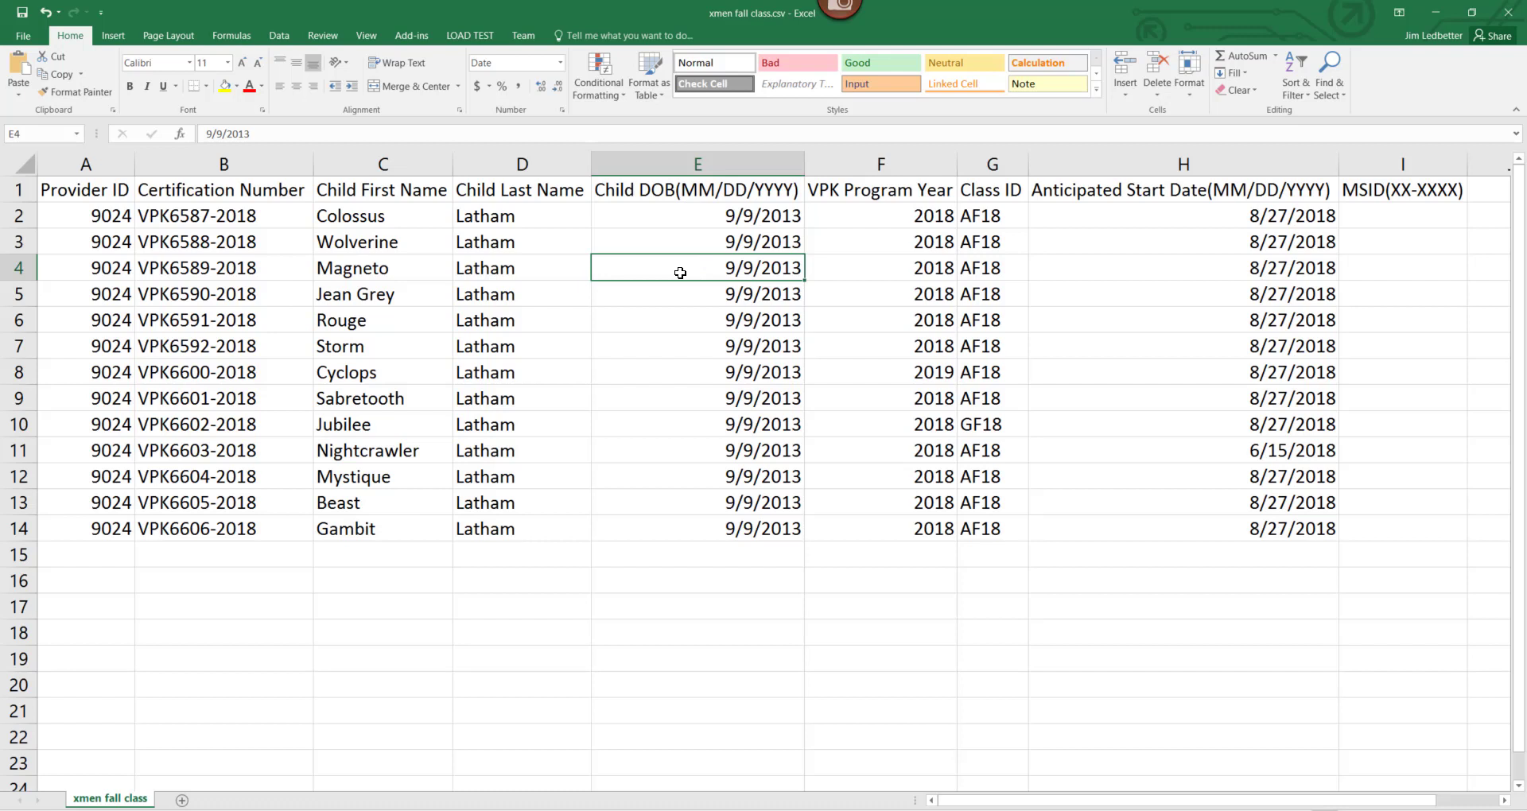
left_click(921, 268)
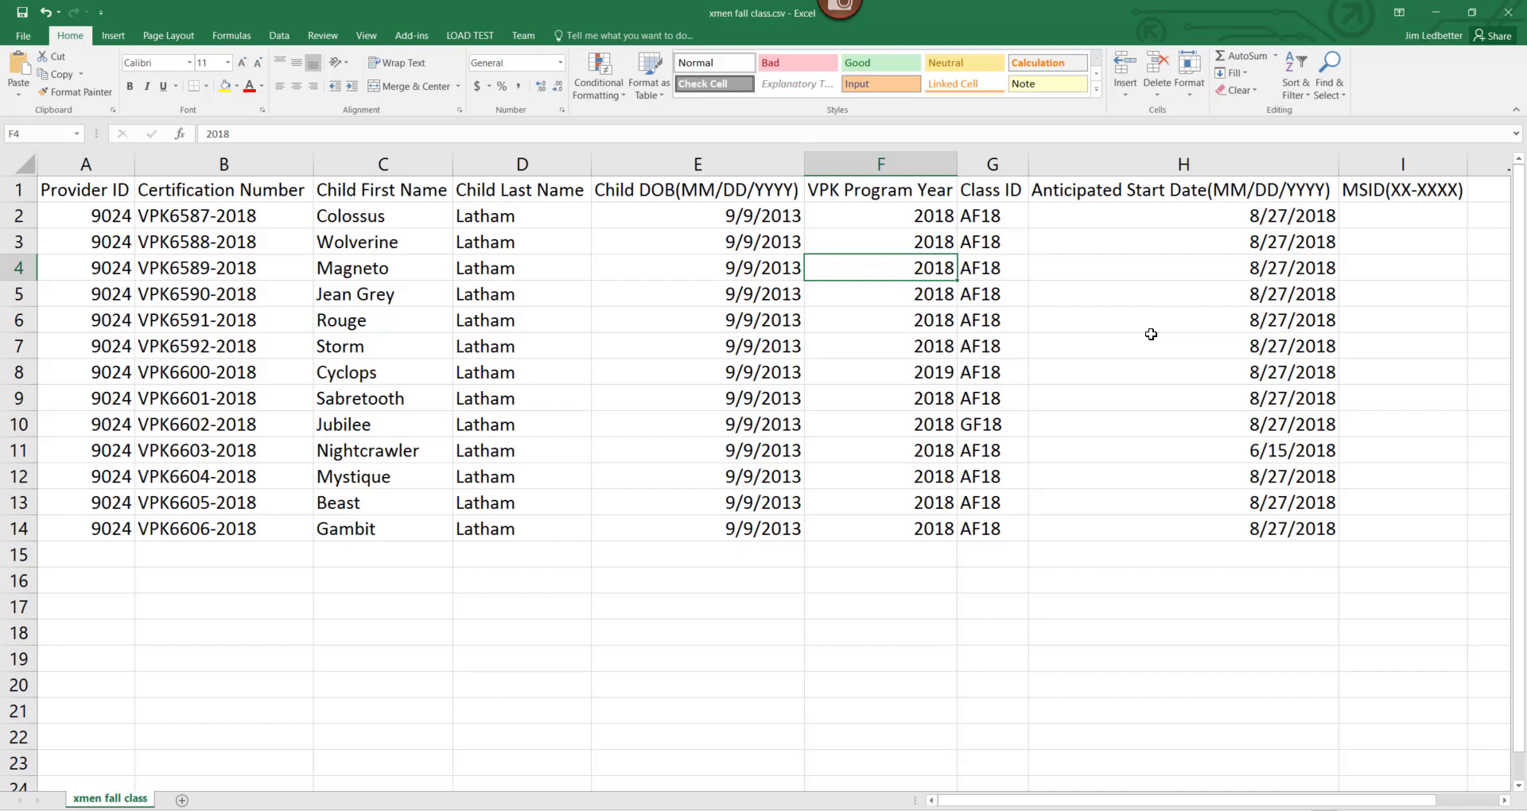
key("Right")
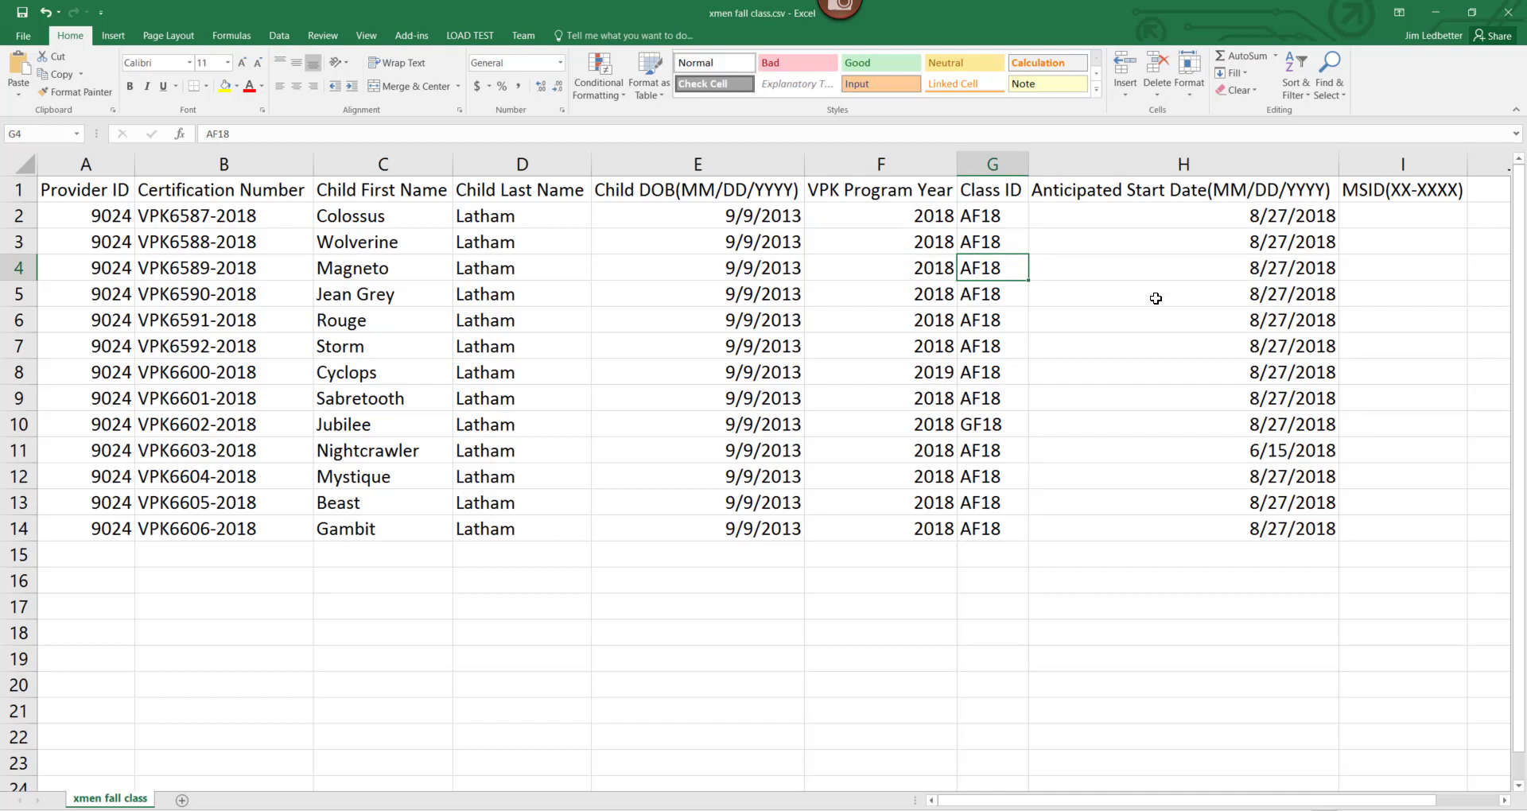
left_click(1076, 270)
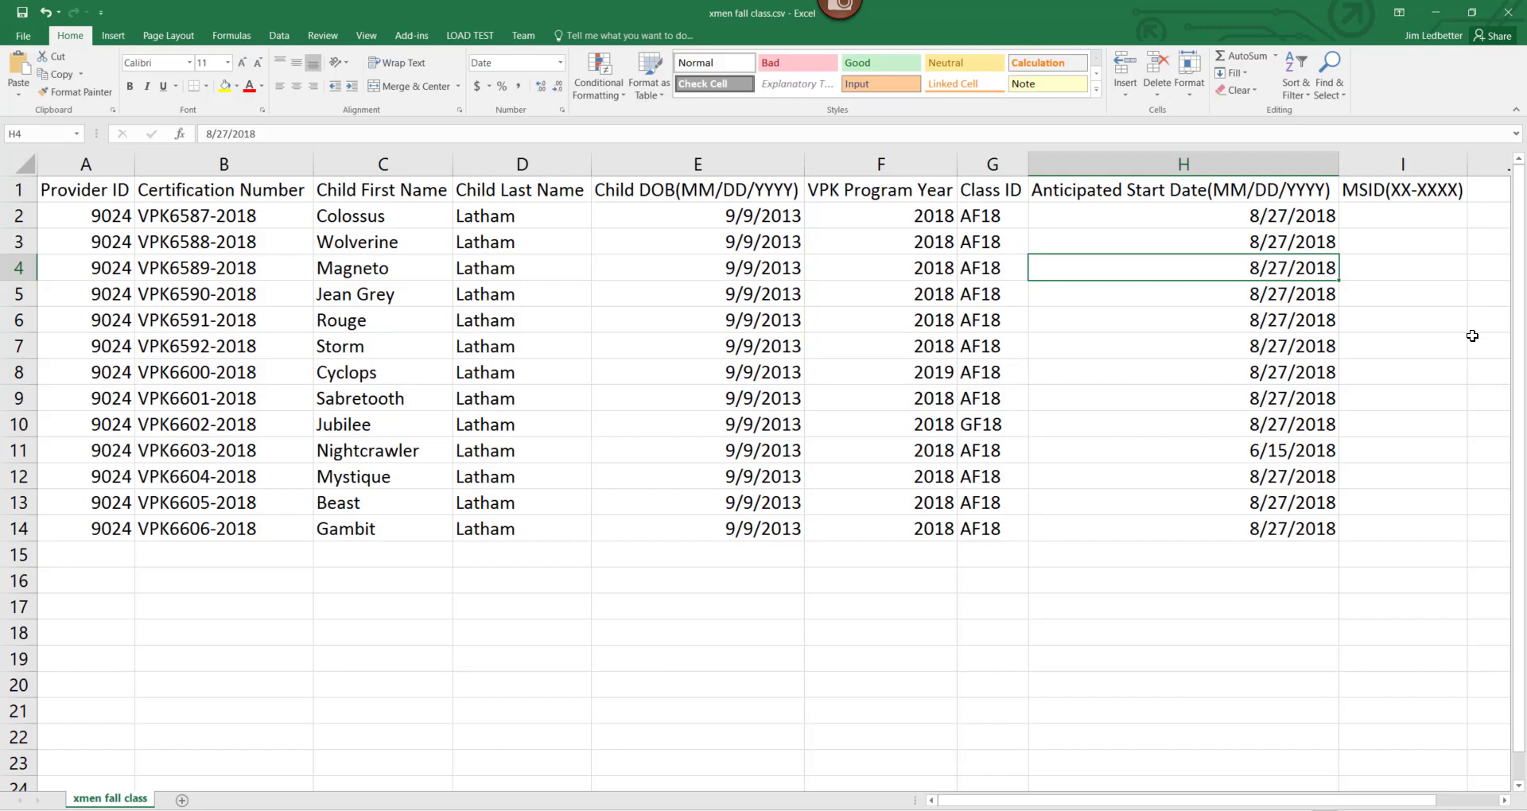
left_click(1412, 277)
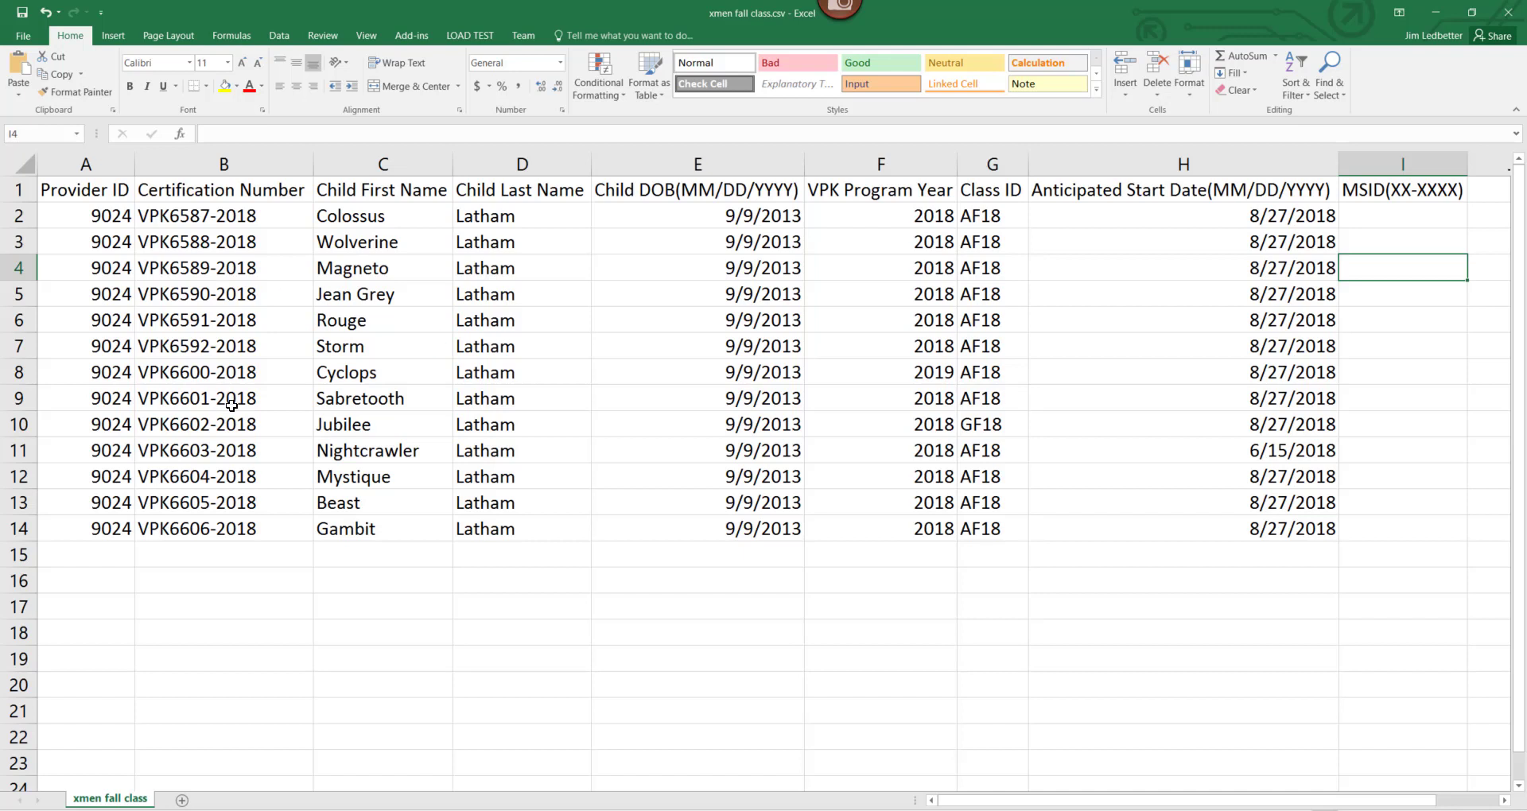
Save the roster as CSV (Comma delimited) over xmen fall class.csv on the Desktop, confirming replacement.
left_click(22, 12)
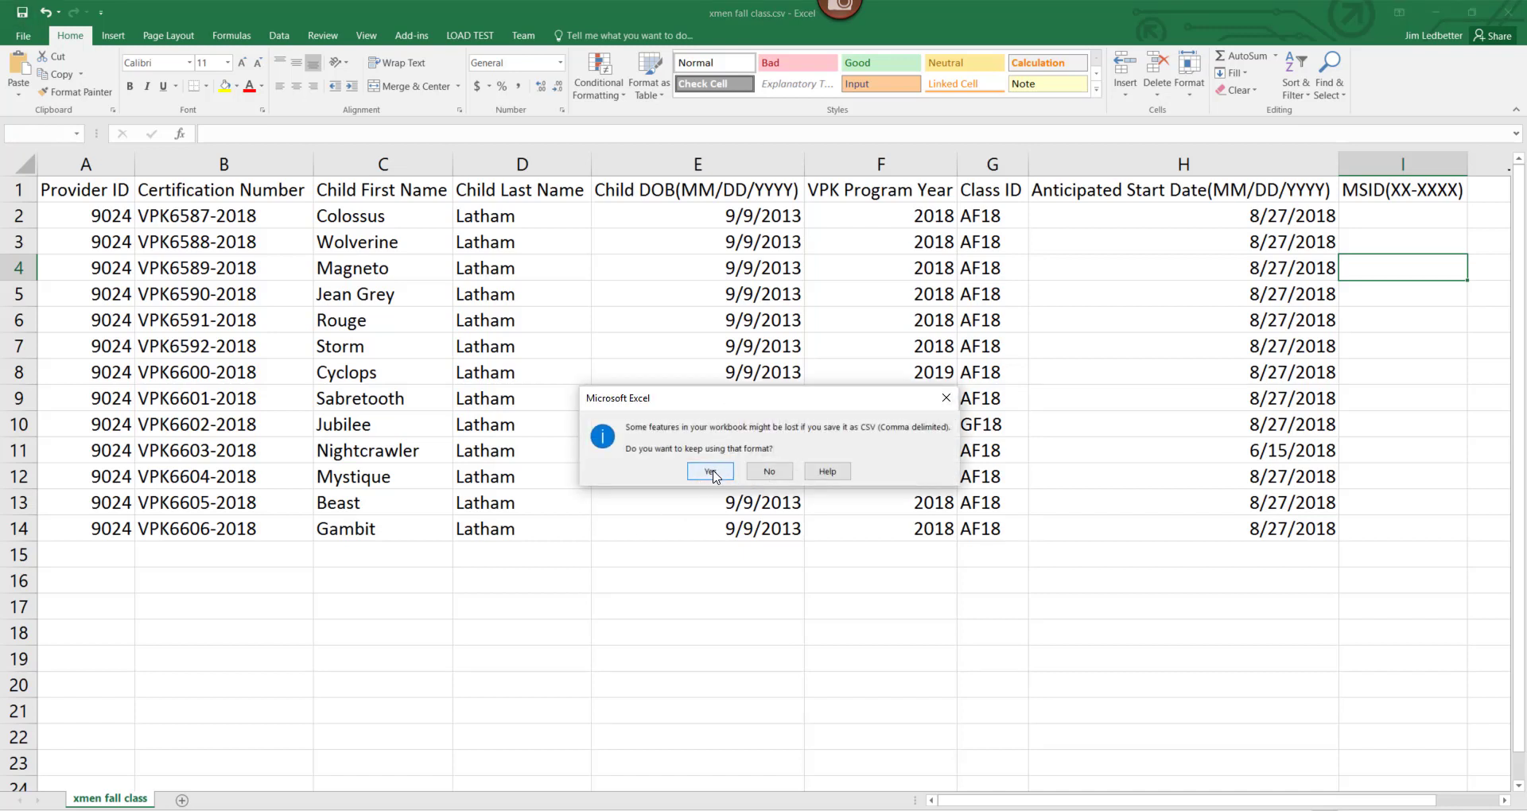
left_click(712, 473)
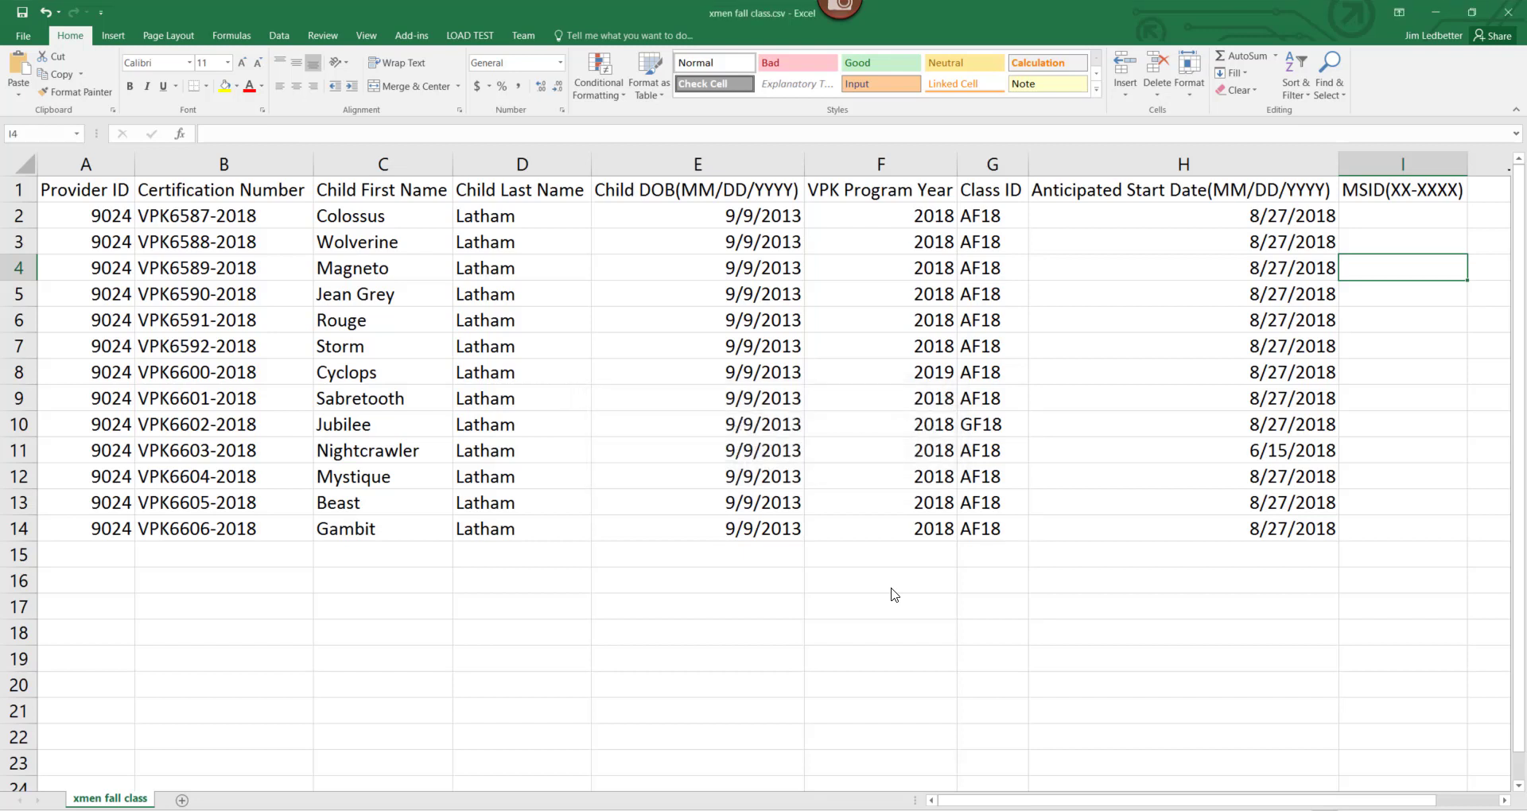
left_click(1506, 13)
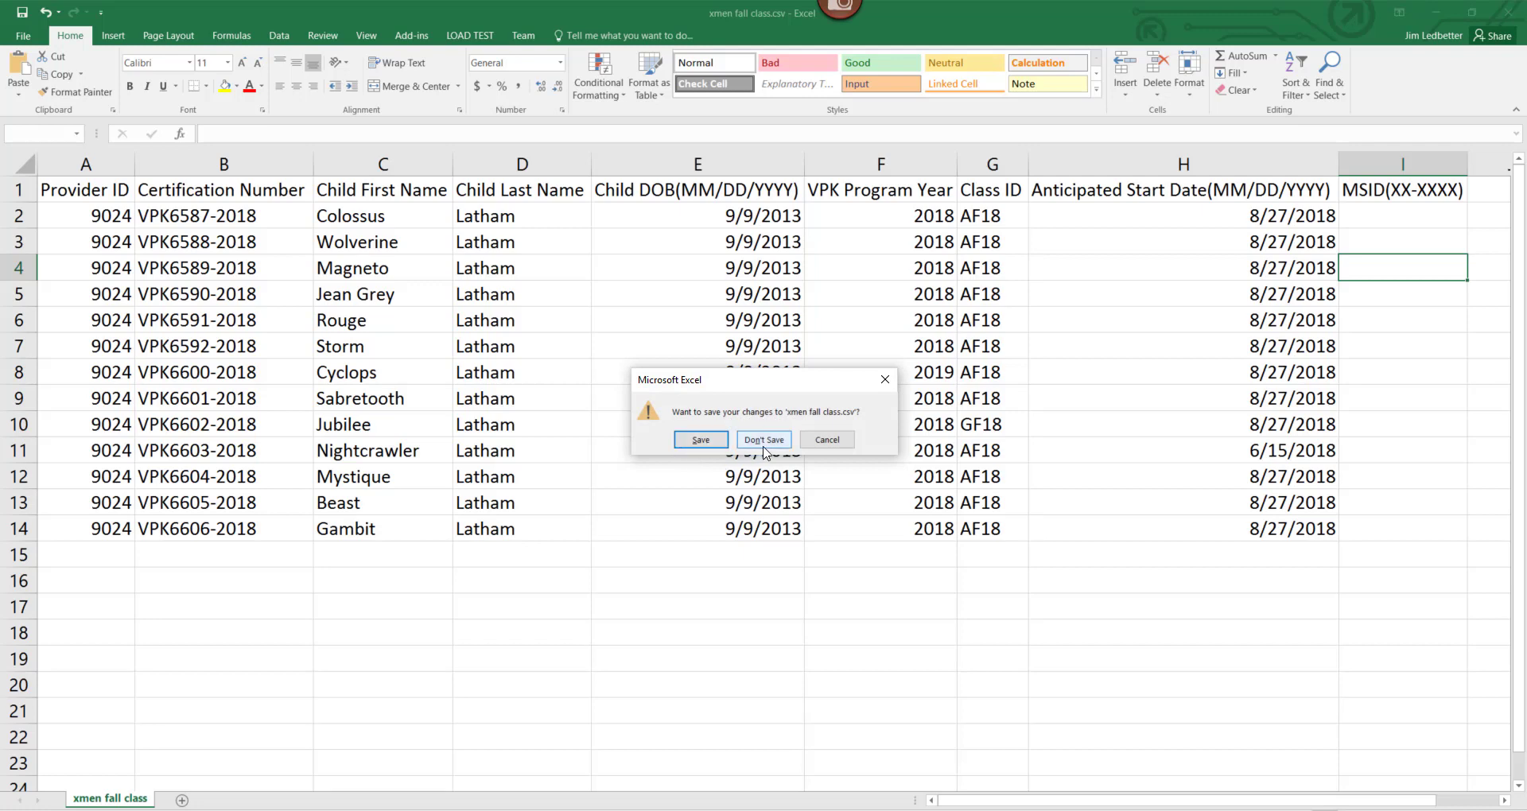
left_click(700, 439)
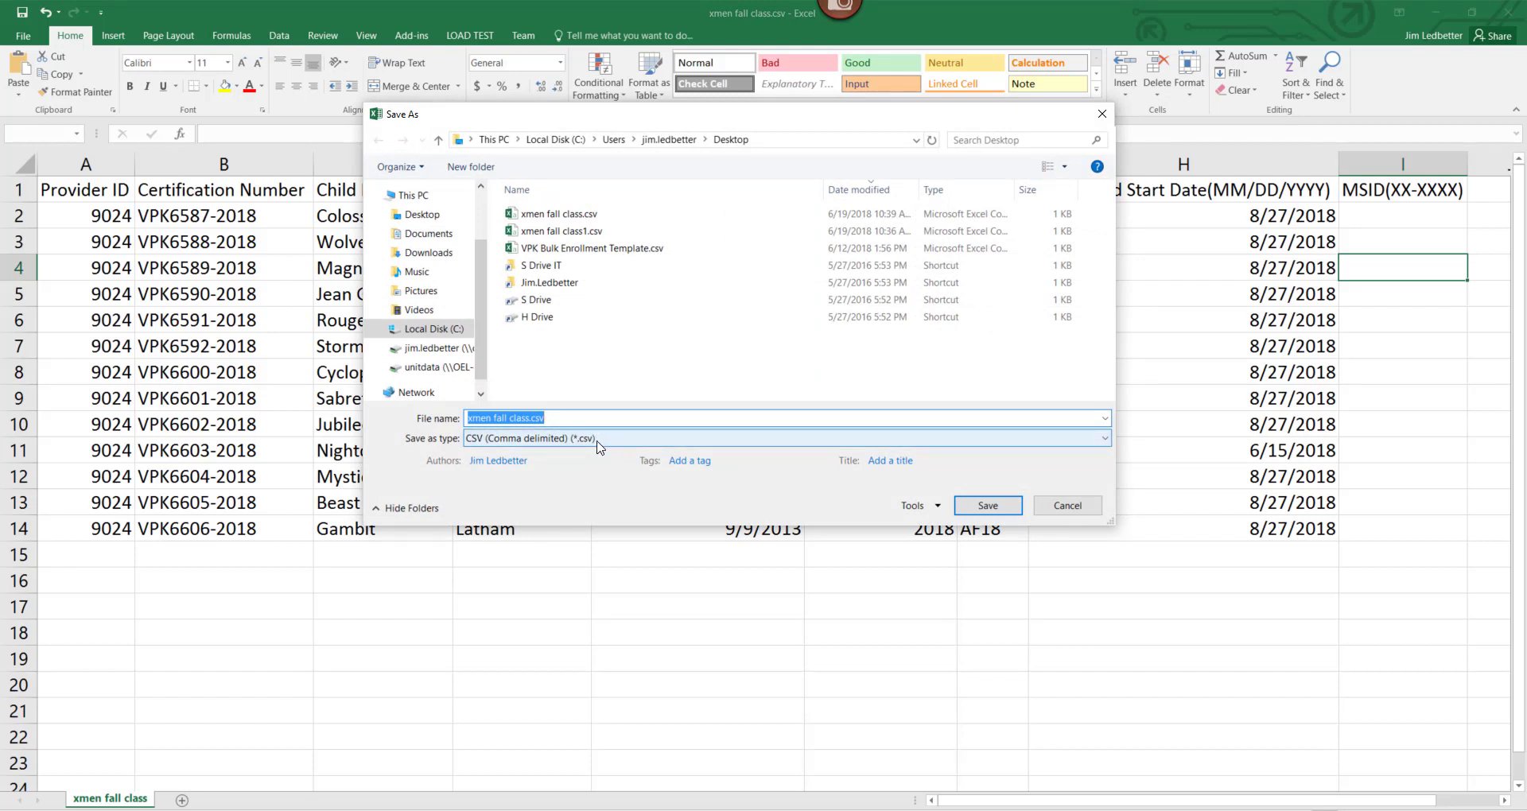
left_click(988, 506)
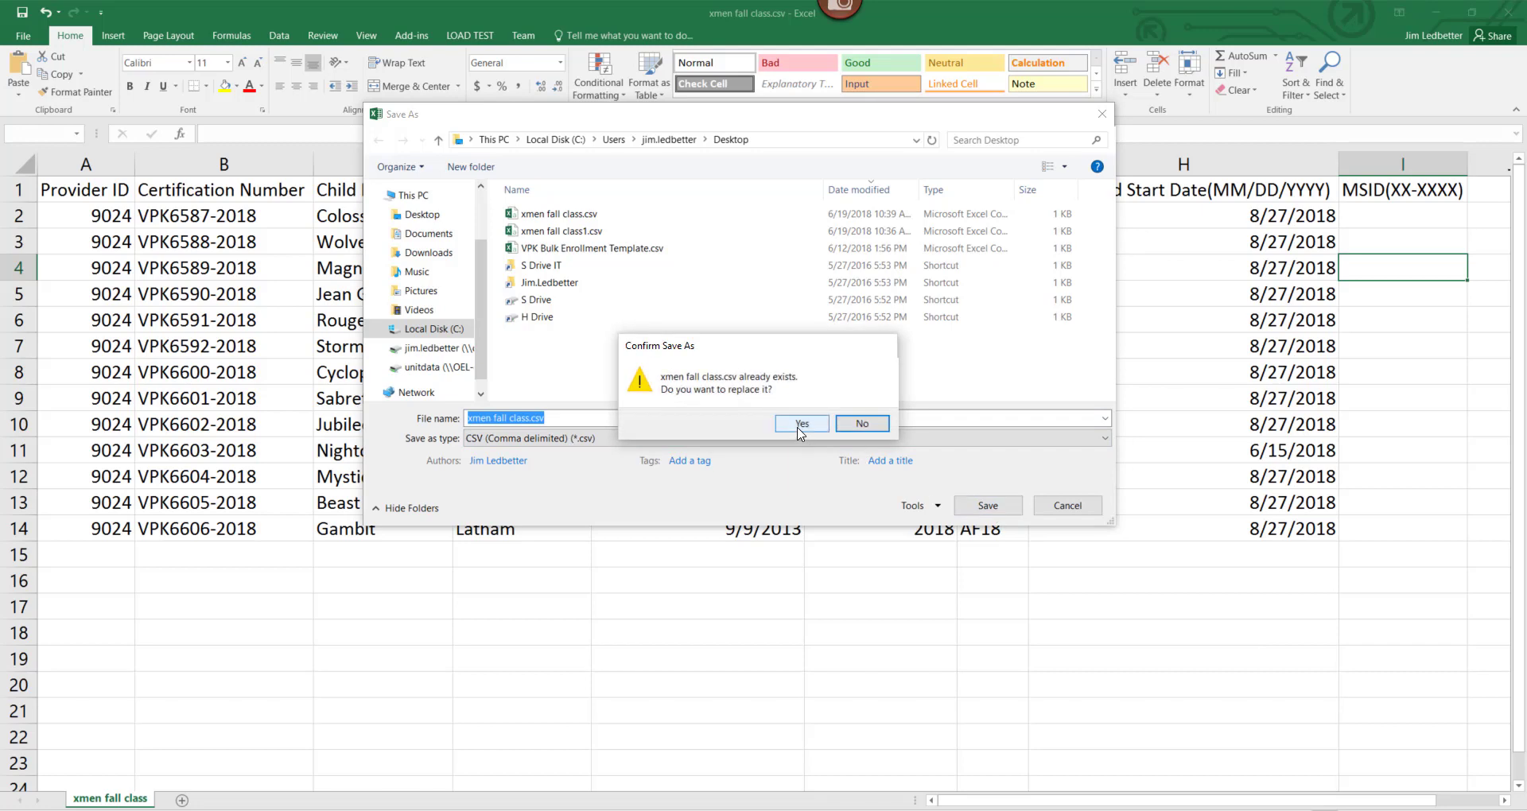
key("Return")
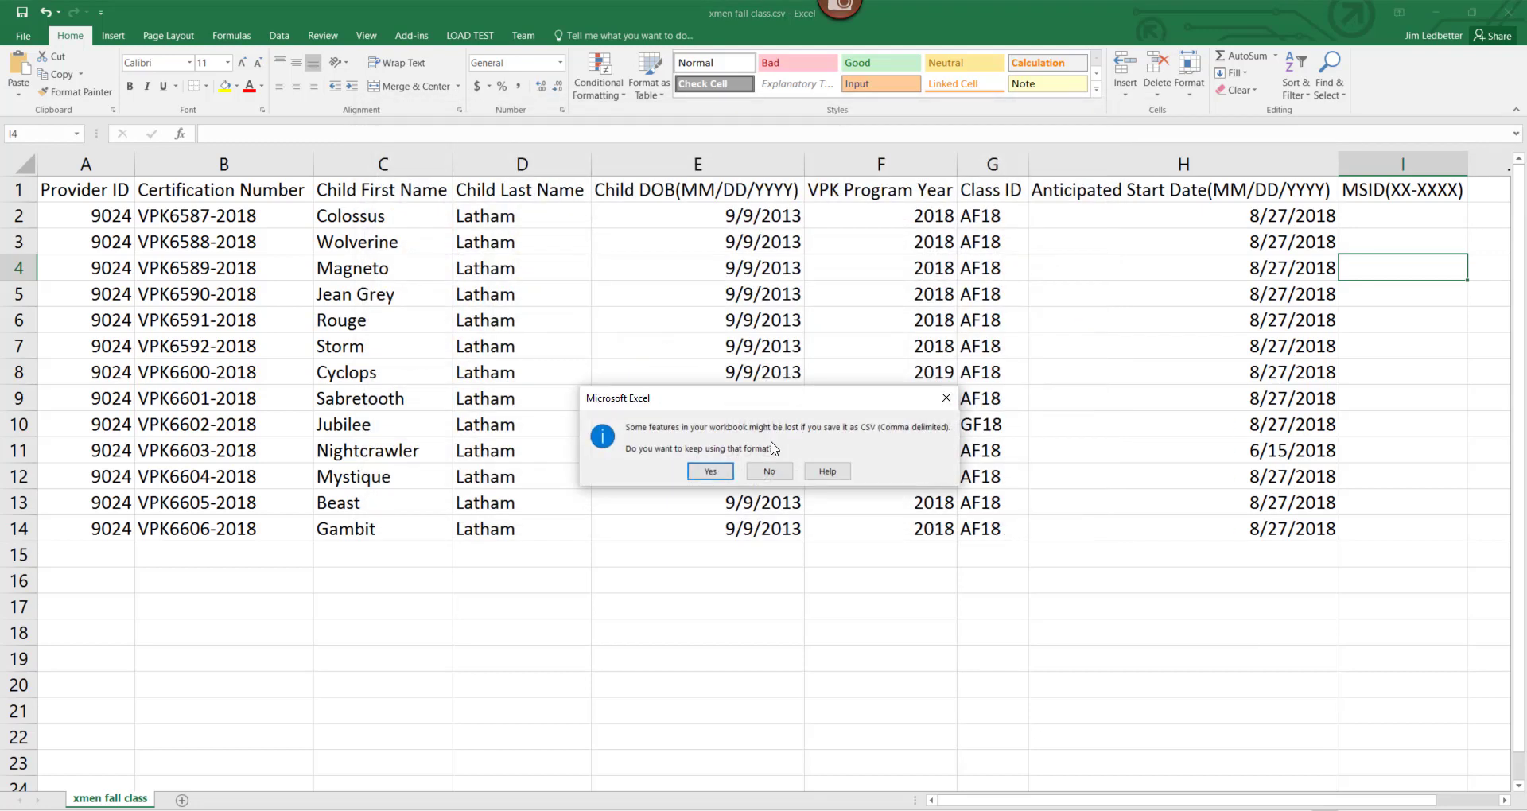
left_click(720, 473)
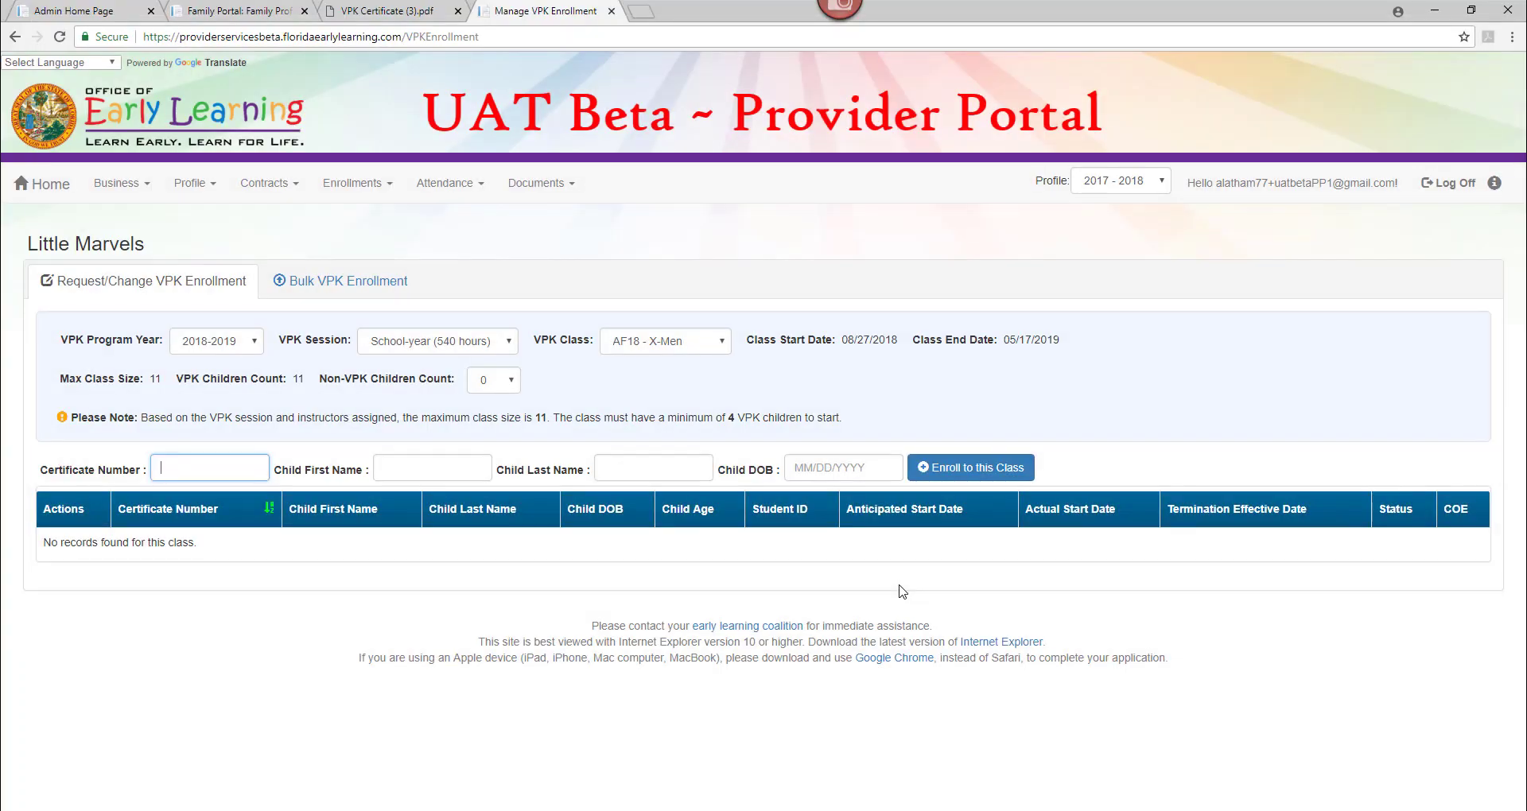
Upload xmen fall class.csv from the Desktop on the Bulk VPK Enrollment page.
left_click(301, 284)
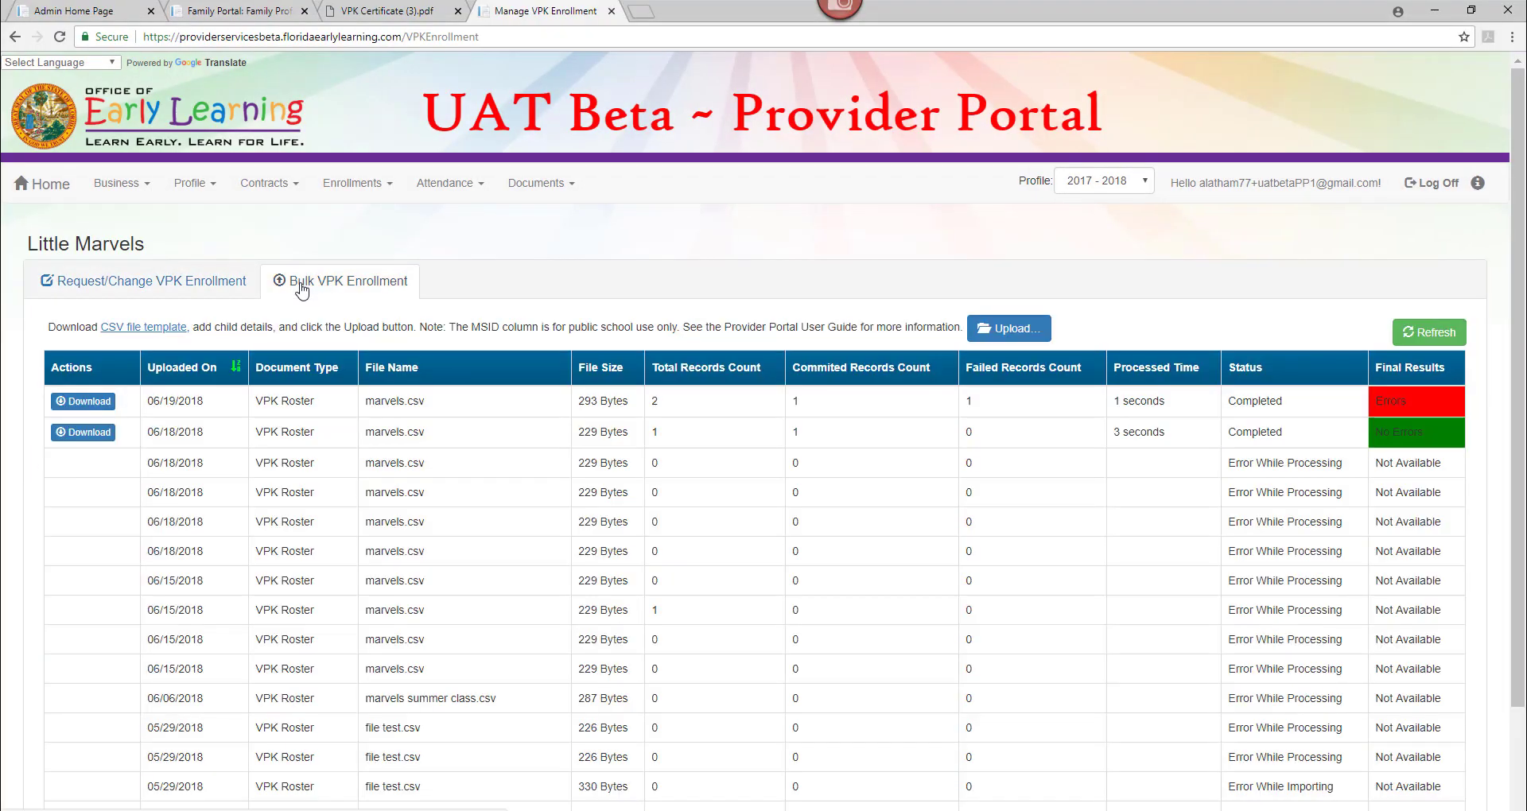
left_click(1005, 330)
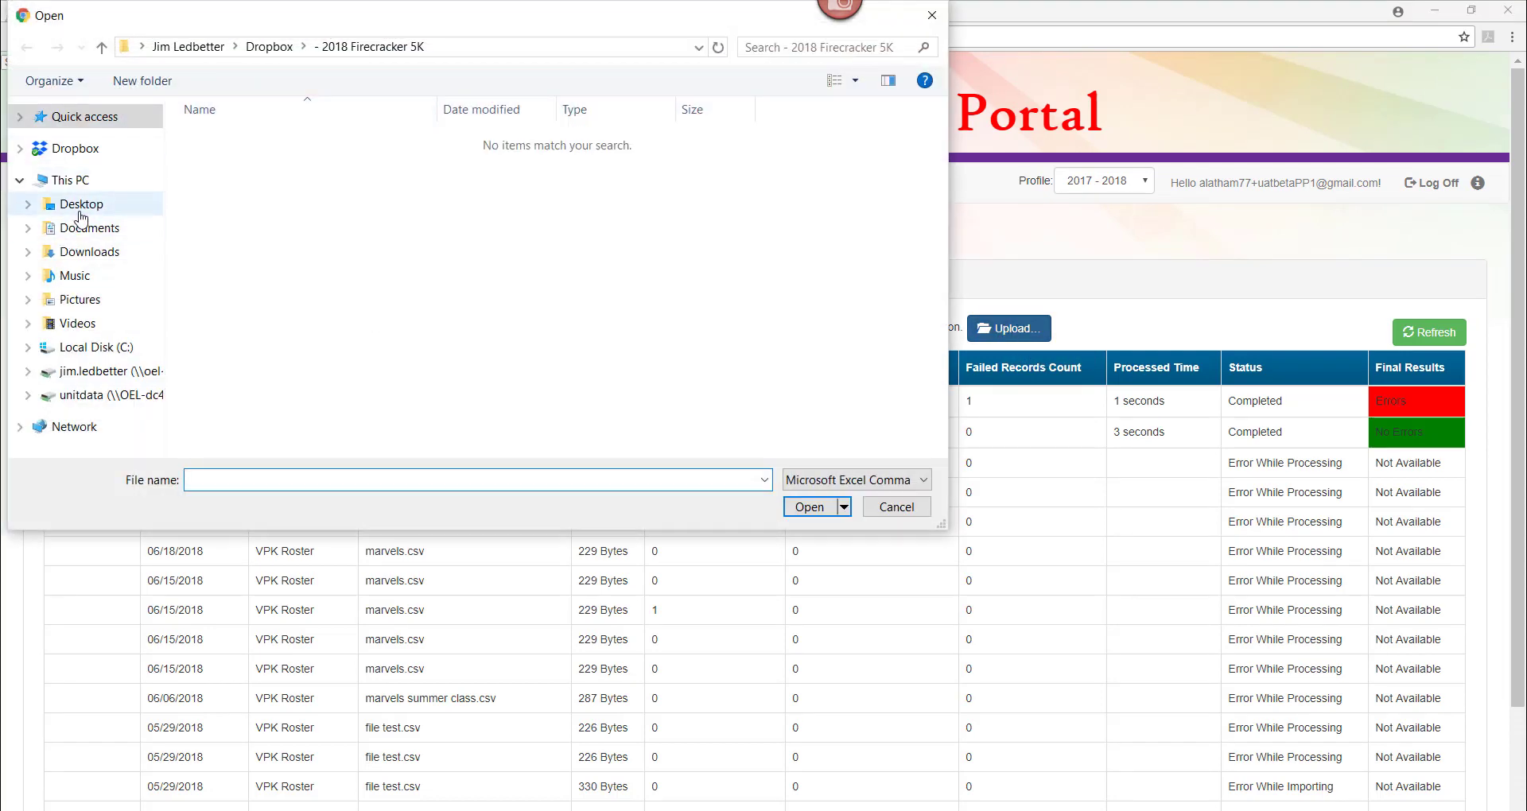
left_click(81, 213)
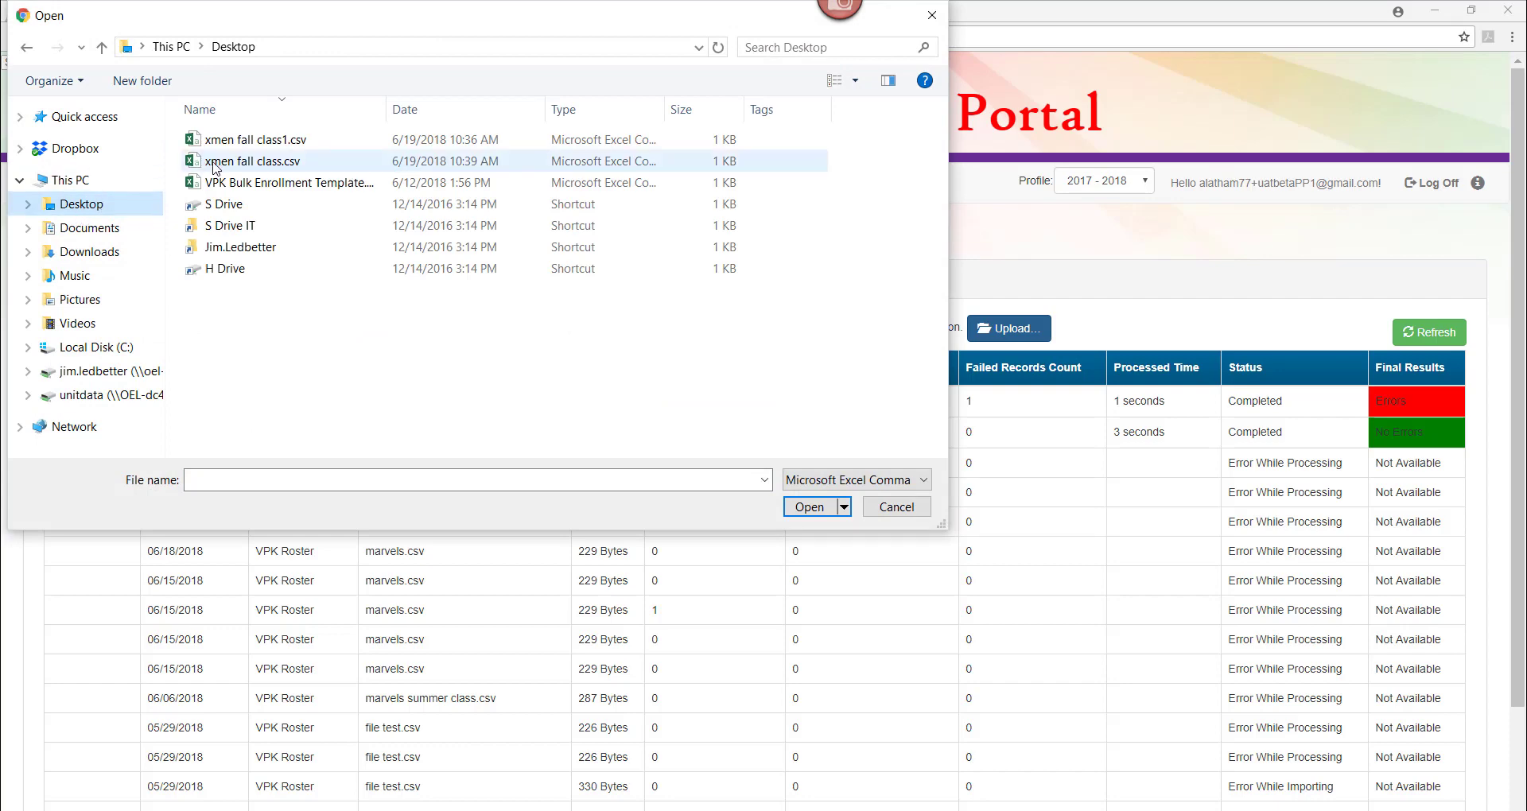
left_click(214, 163)
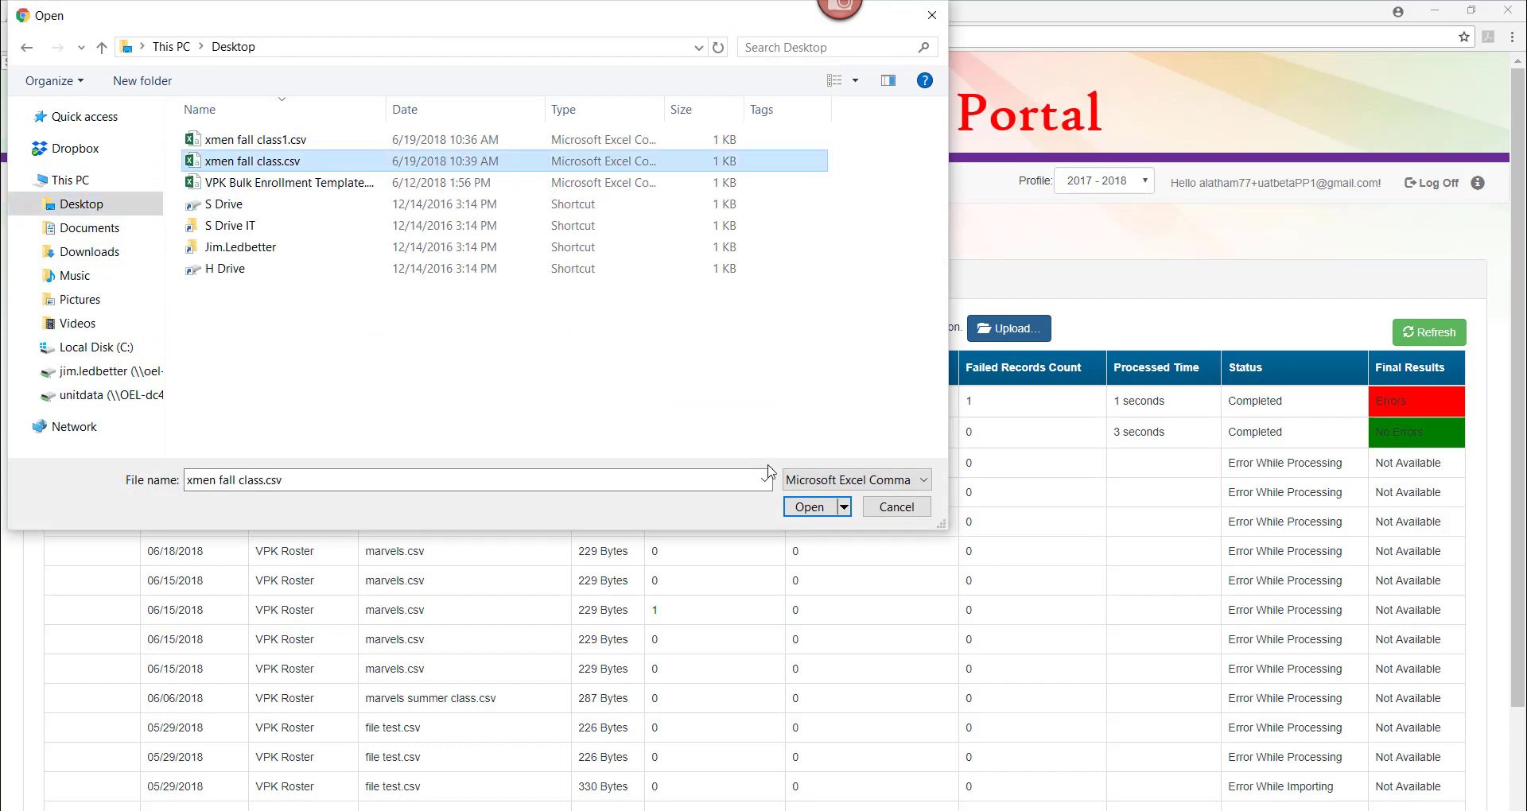
left_click(796, 508)
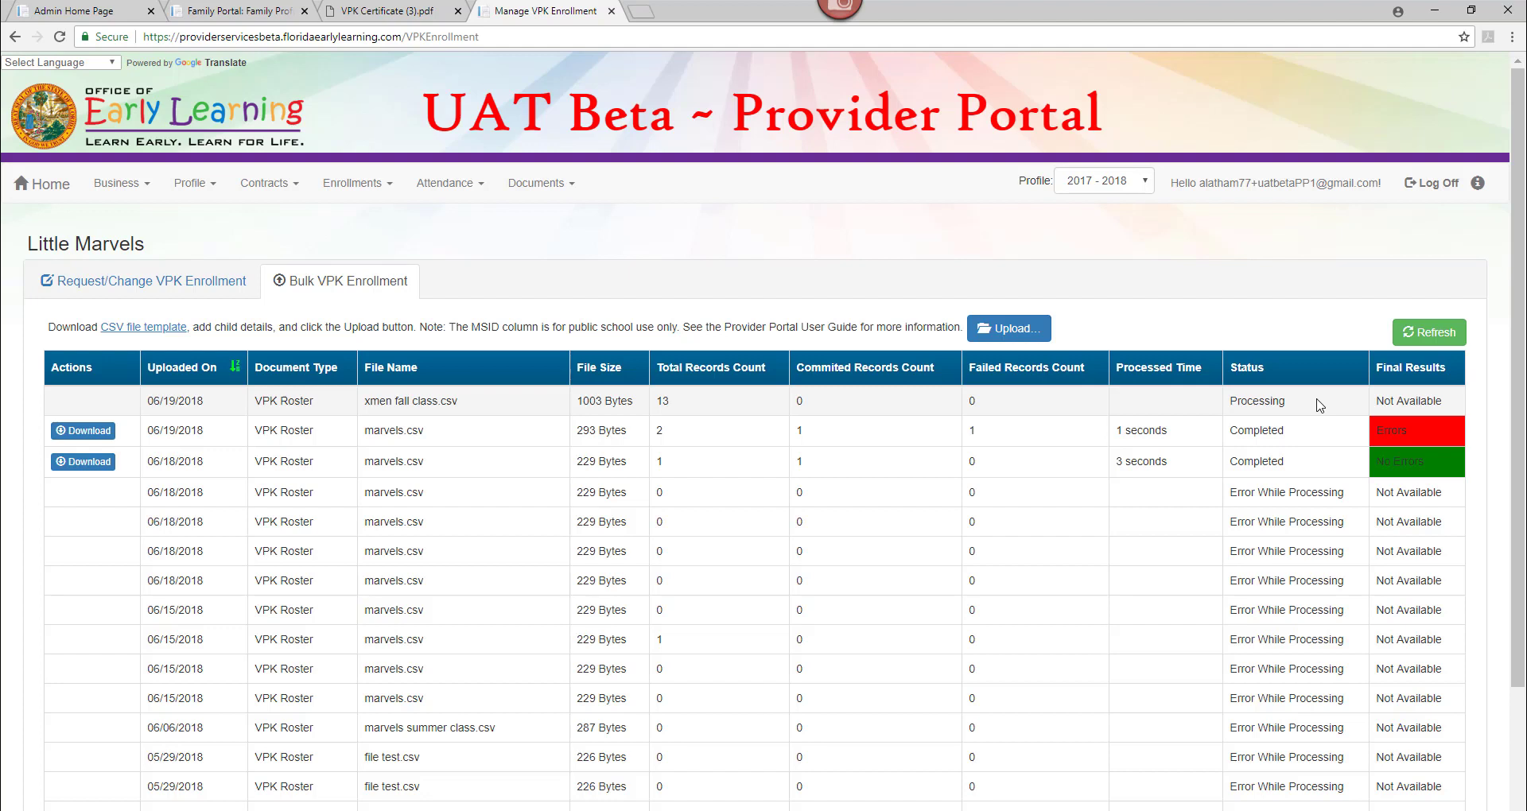
Refresh the upload history, then download and open the xmen fall class.csv results (10 committed, 3 failed).
left_click(1413, 336)
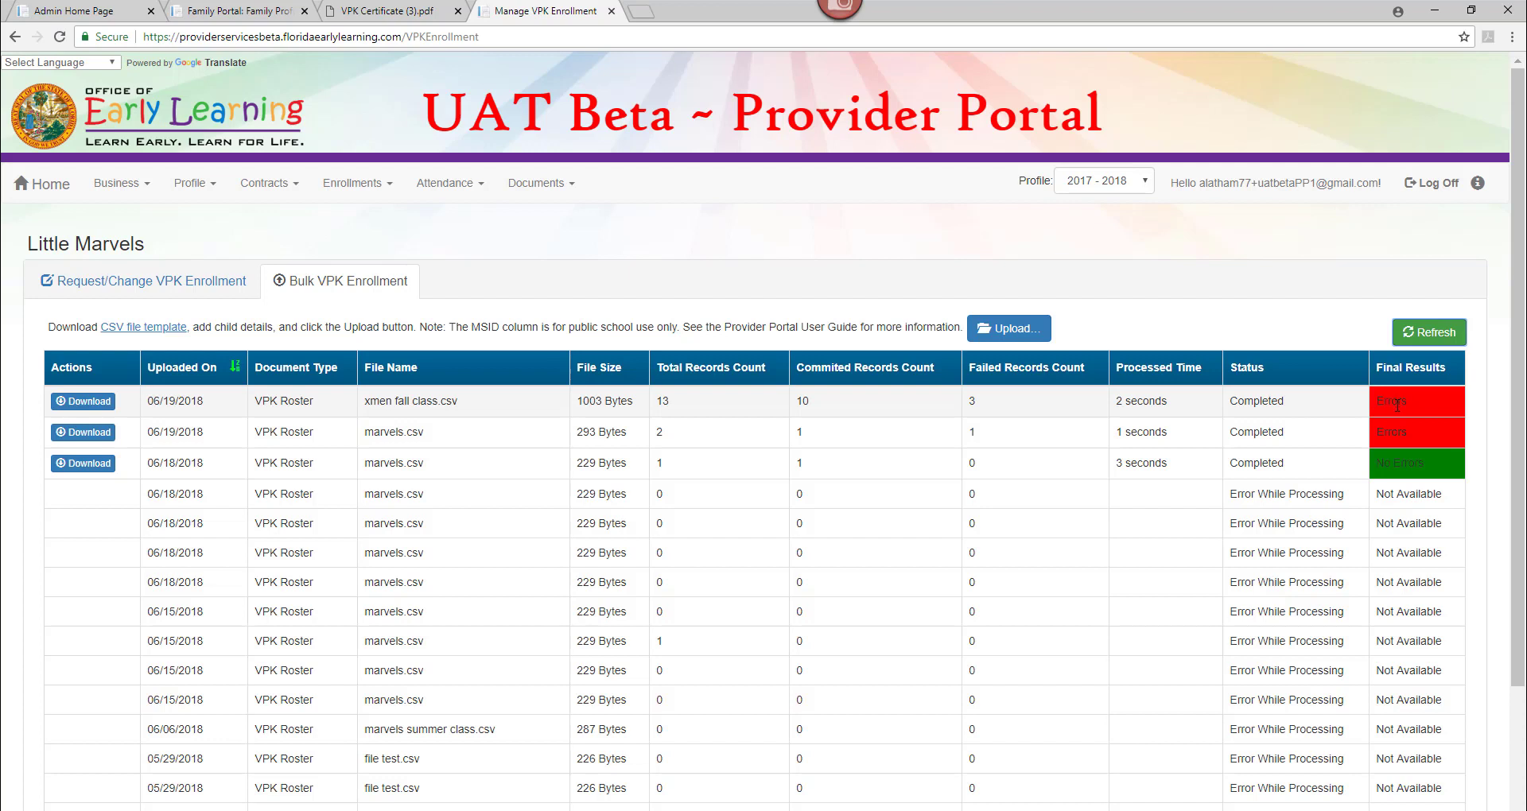
left_click(99, 403)
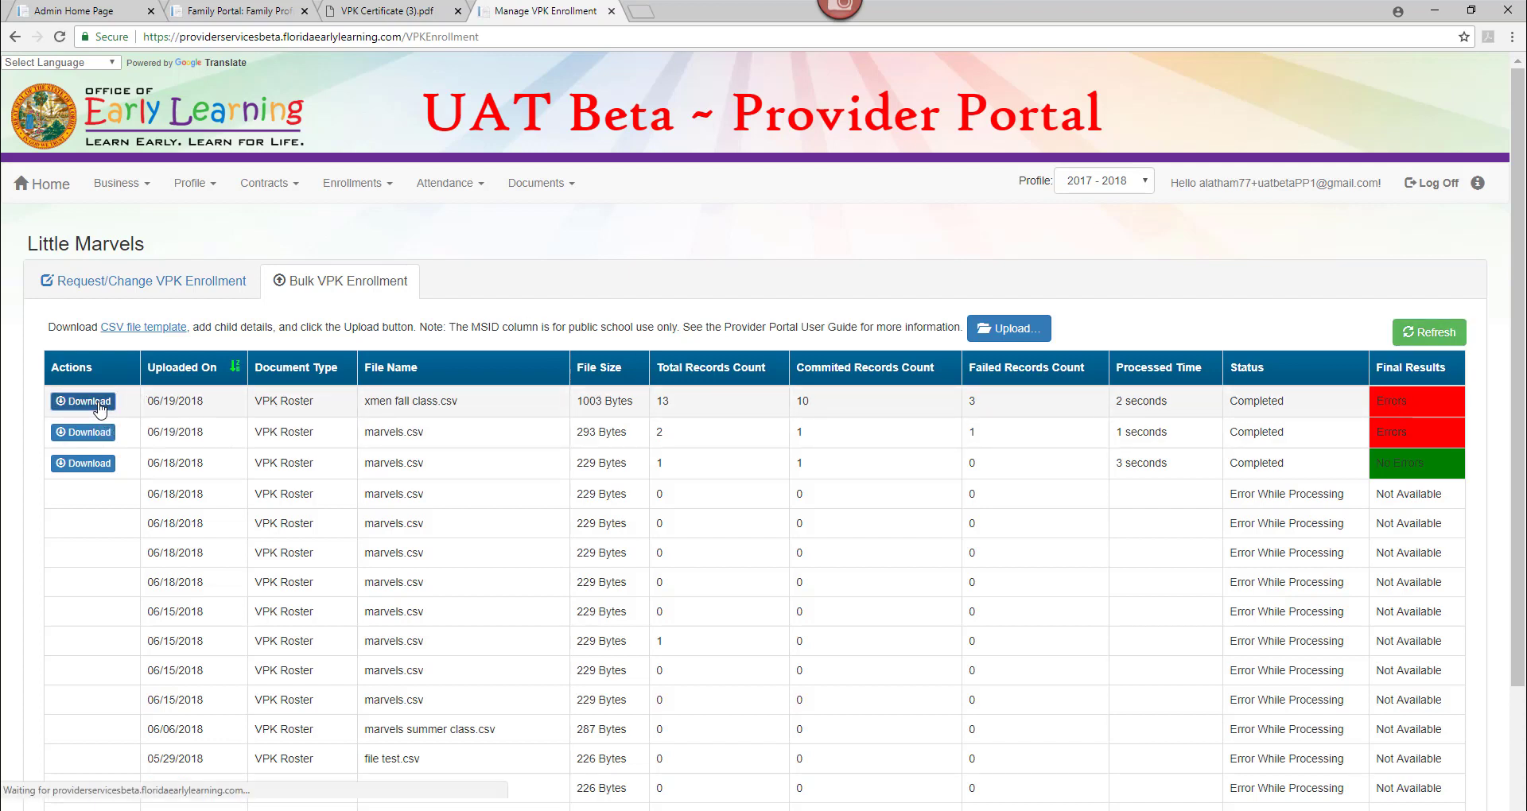
left_click(94, 806)
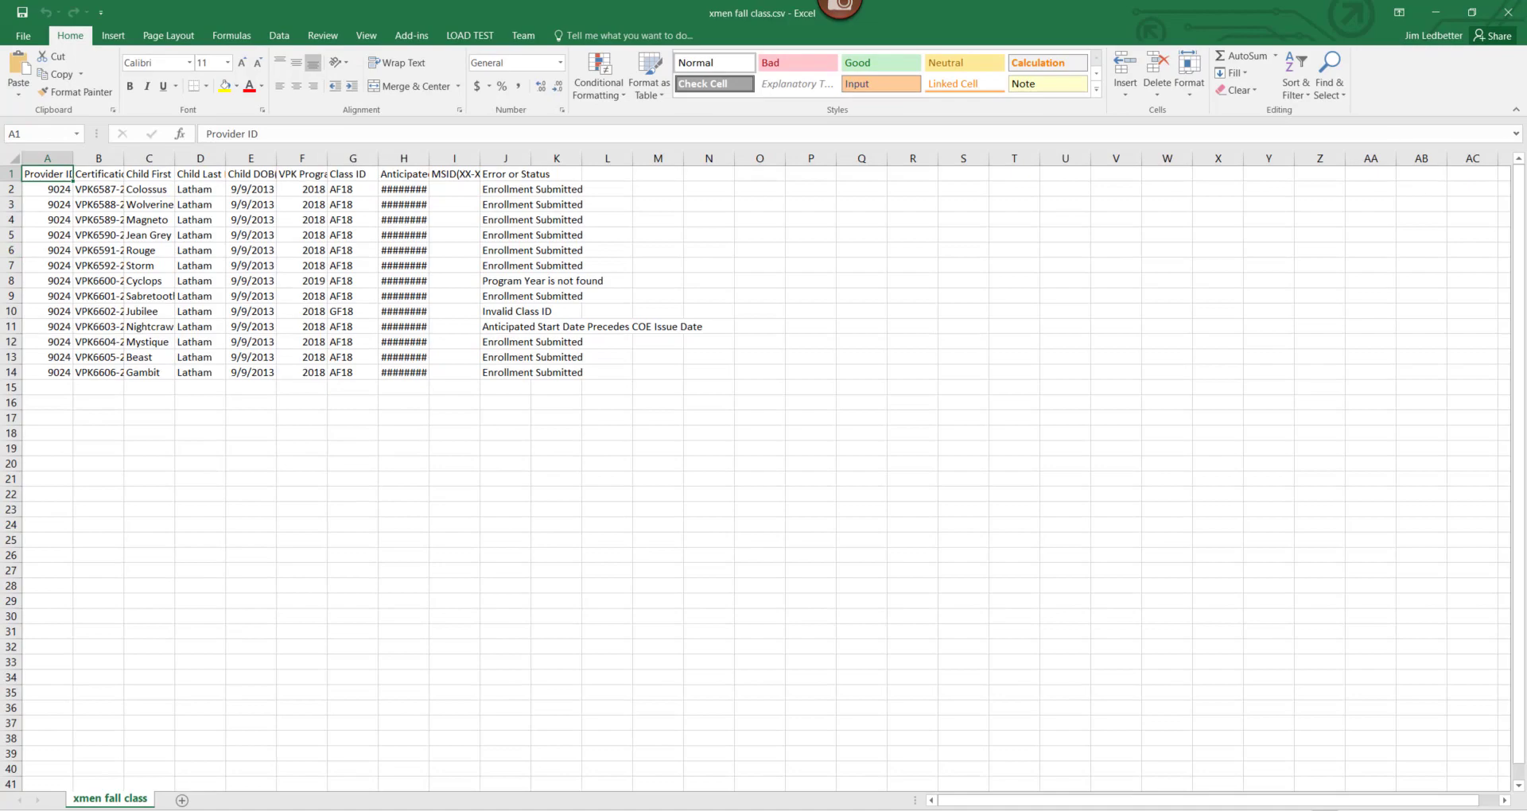
AutoFit all columns of the whole sheet and review the submitted statuses in J2 to J7.
scroll(756, 469, "up", 5)
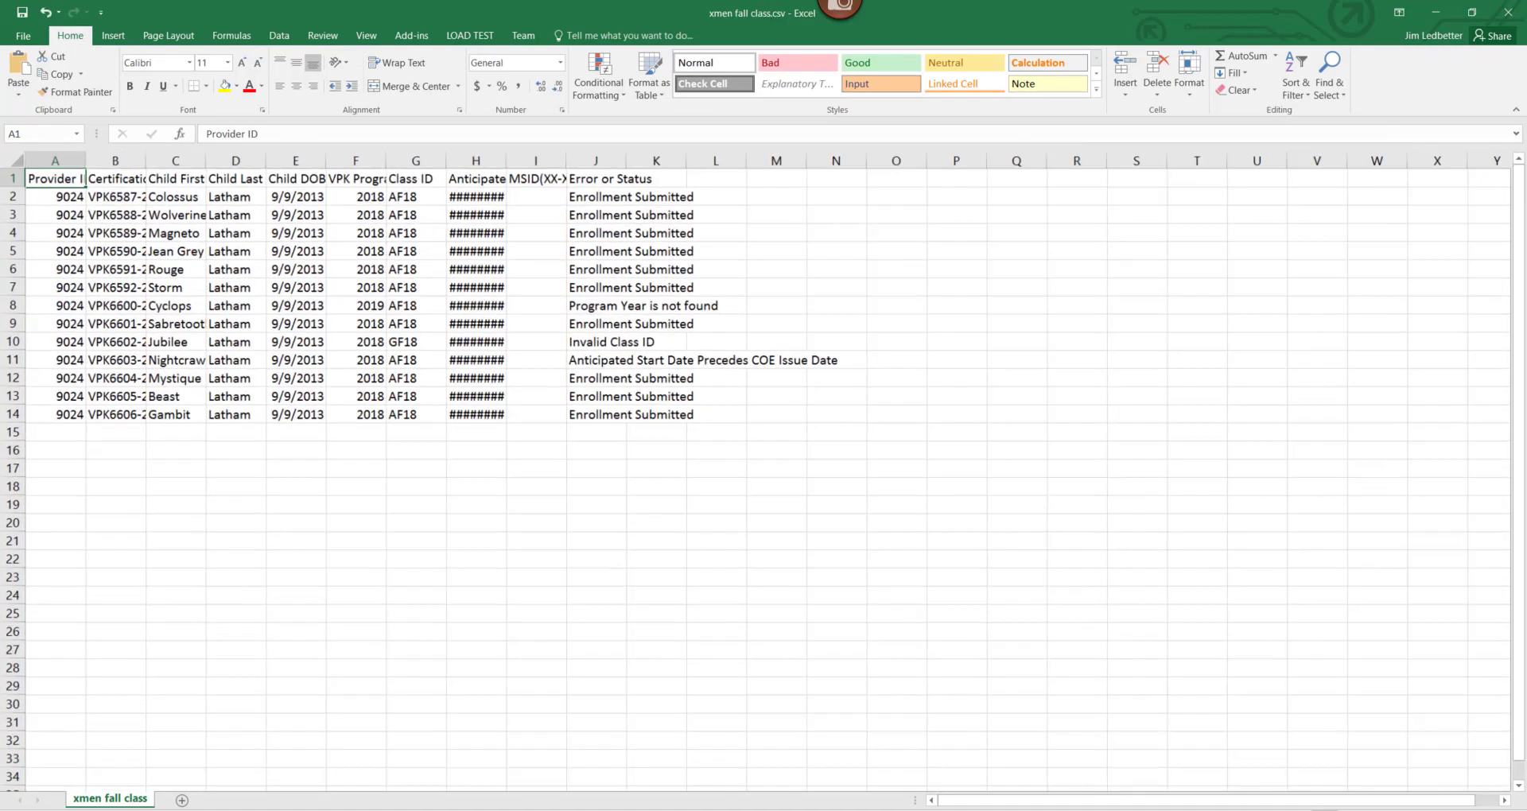
scroll(756, 469, "up", 2)
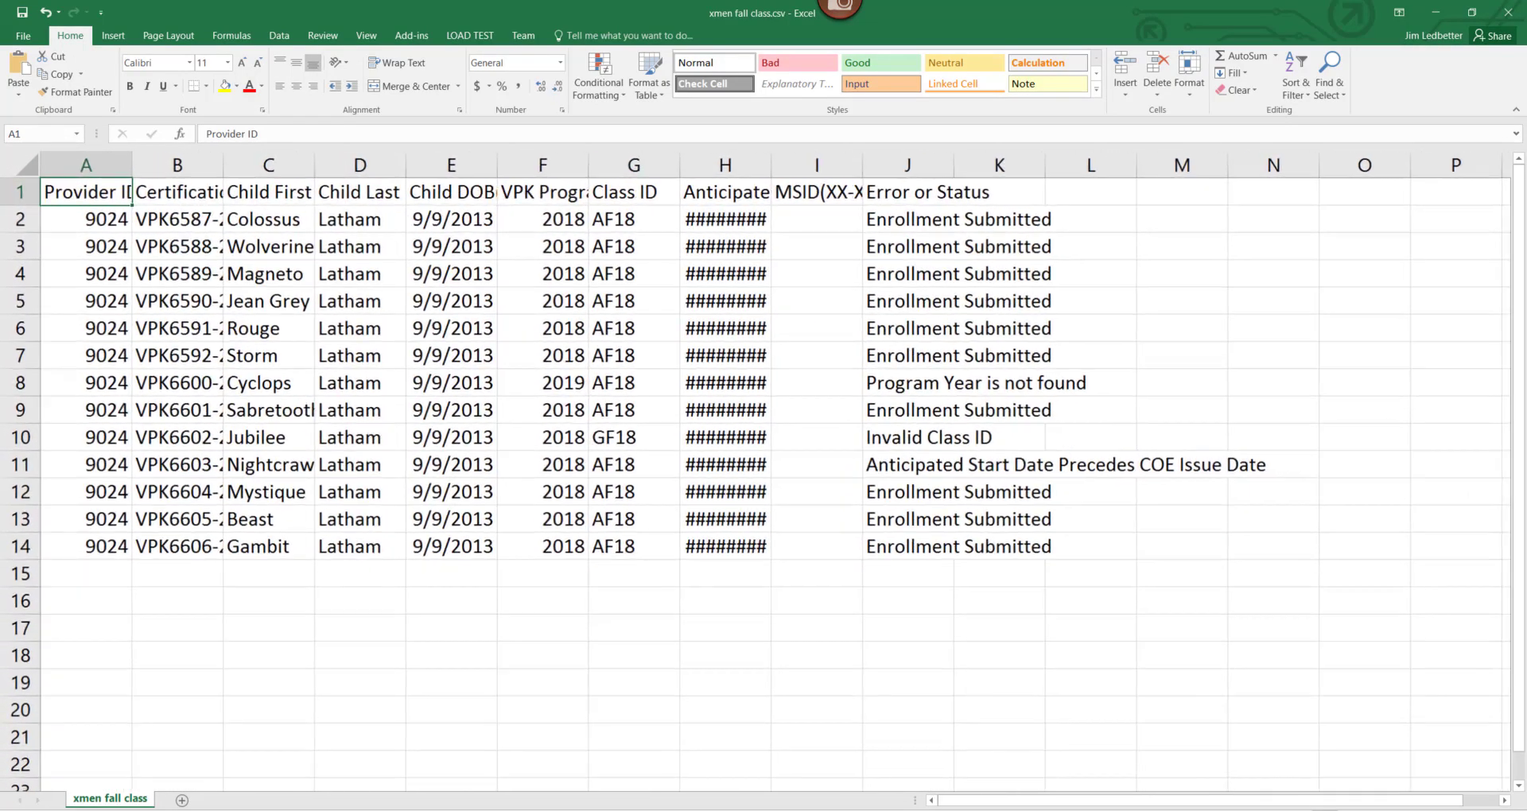
left_click(18, 161)
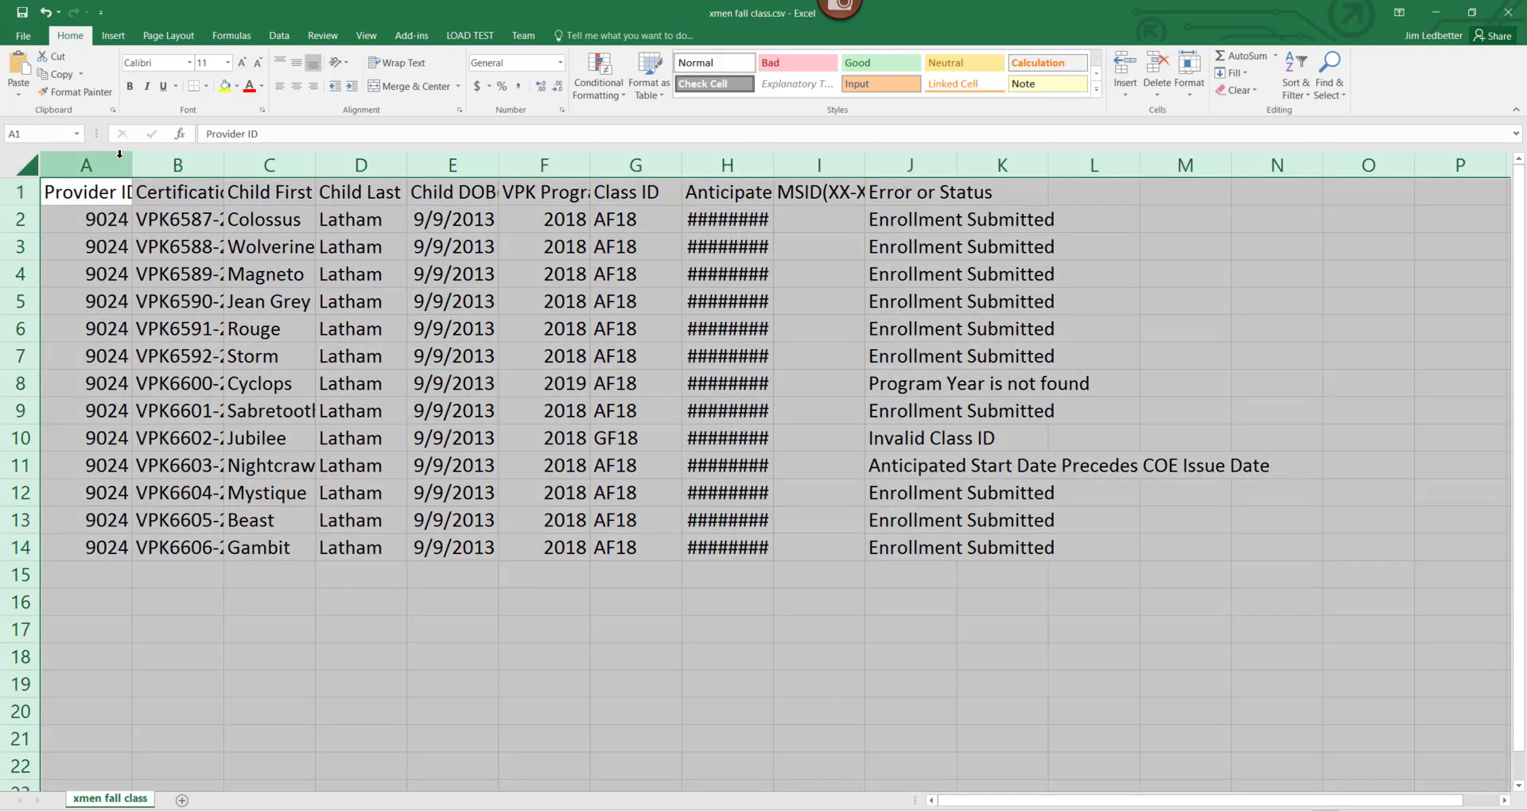
double_click(132, 164)
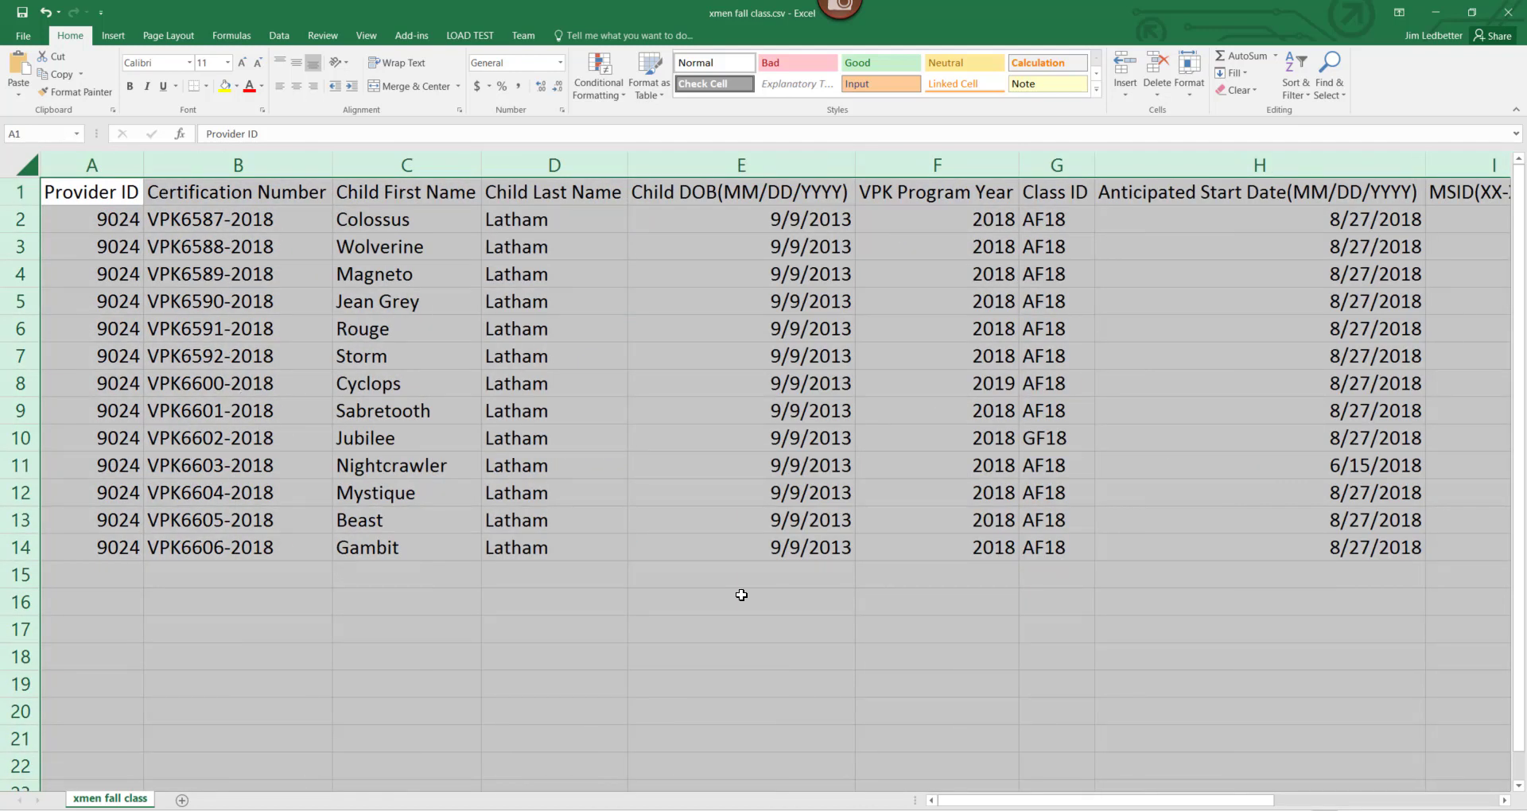
scroll(1043, 805, "down", 2)
left_click(1280, 208)
left_click_drag(1280, 208, 1283, 317)
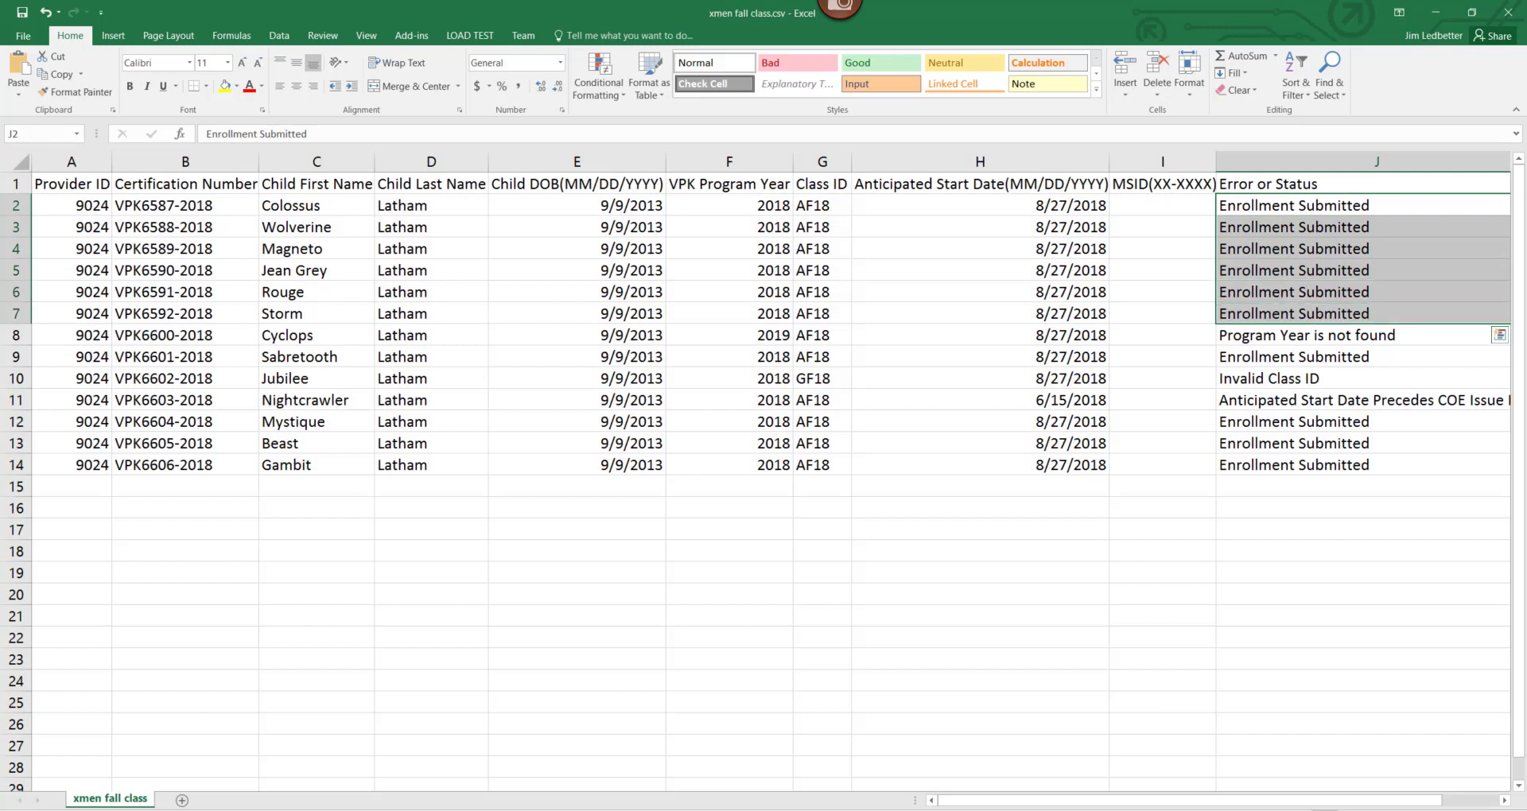
Compare the errors against year 2019 in F8, class ID GF18 in G10 and start date 6/15/2018 in H11.
left_click(1276, 336)
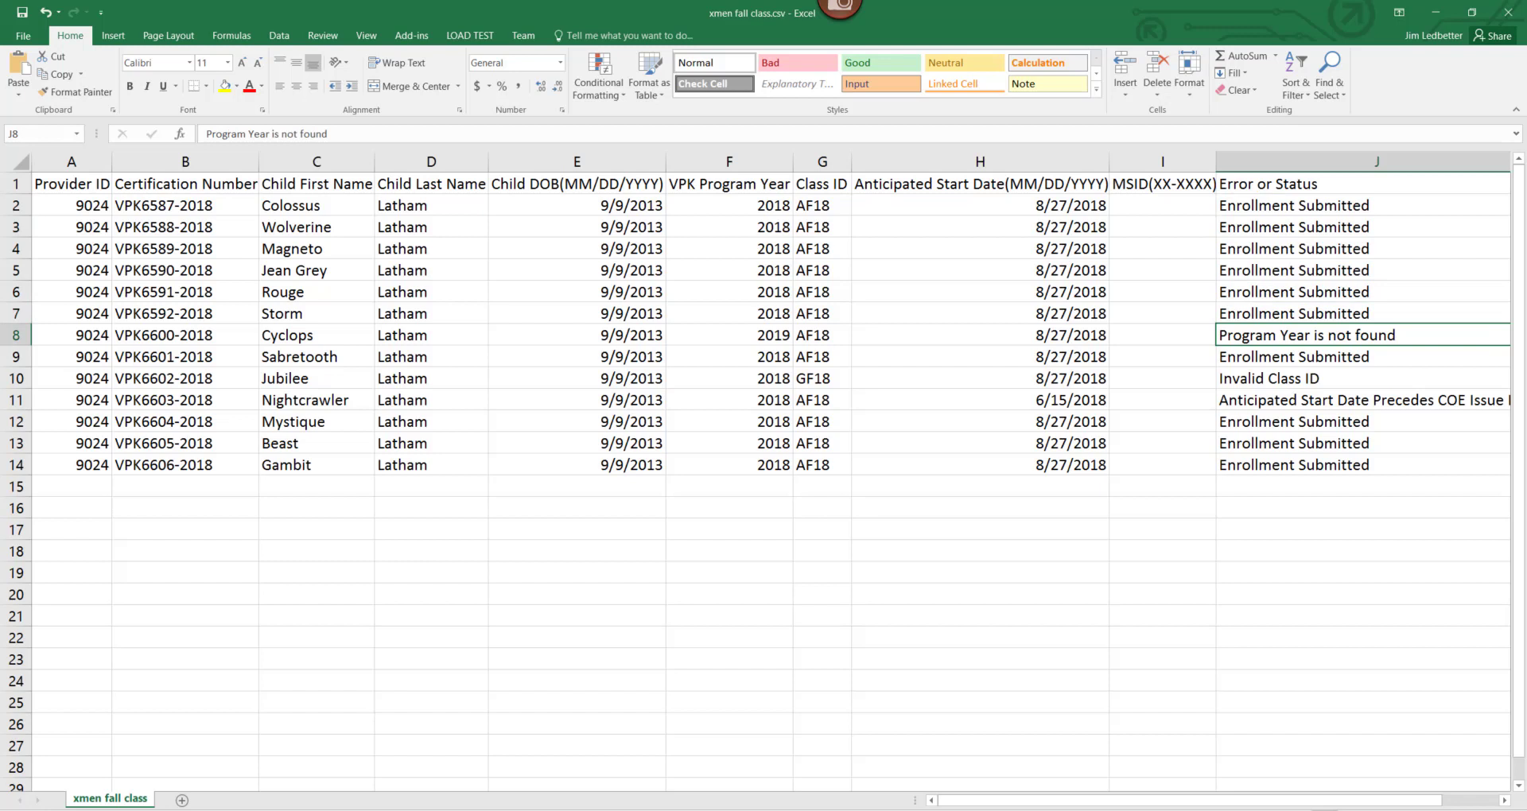
left_click(763, 334)
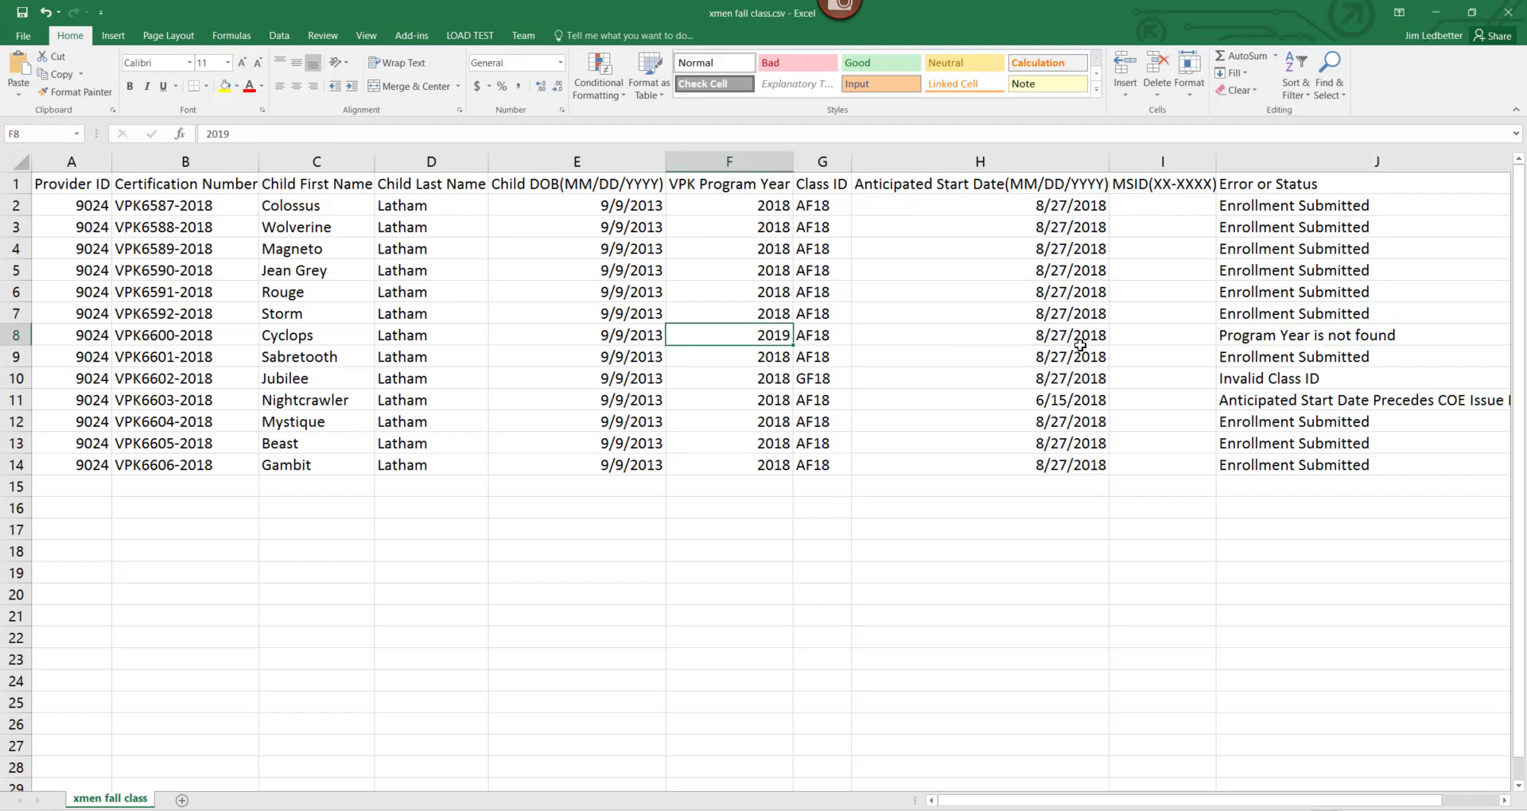
left_click(1253, 336)
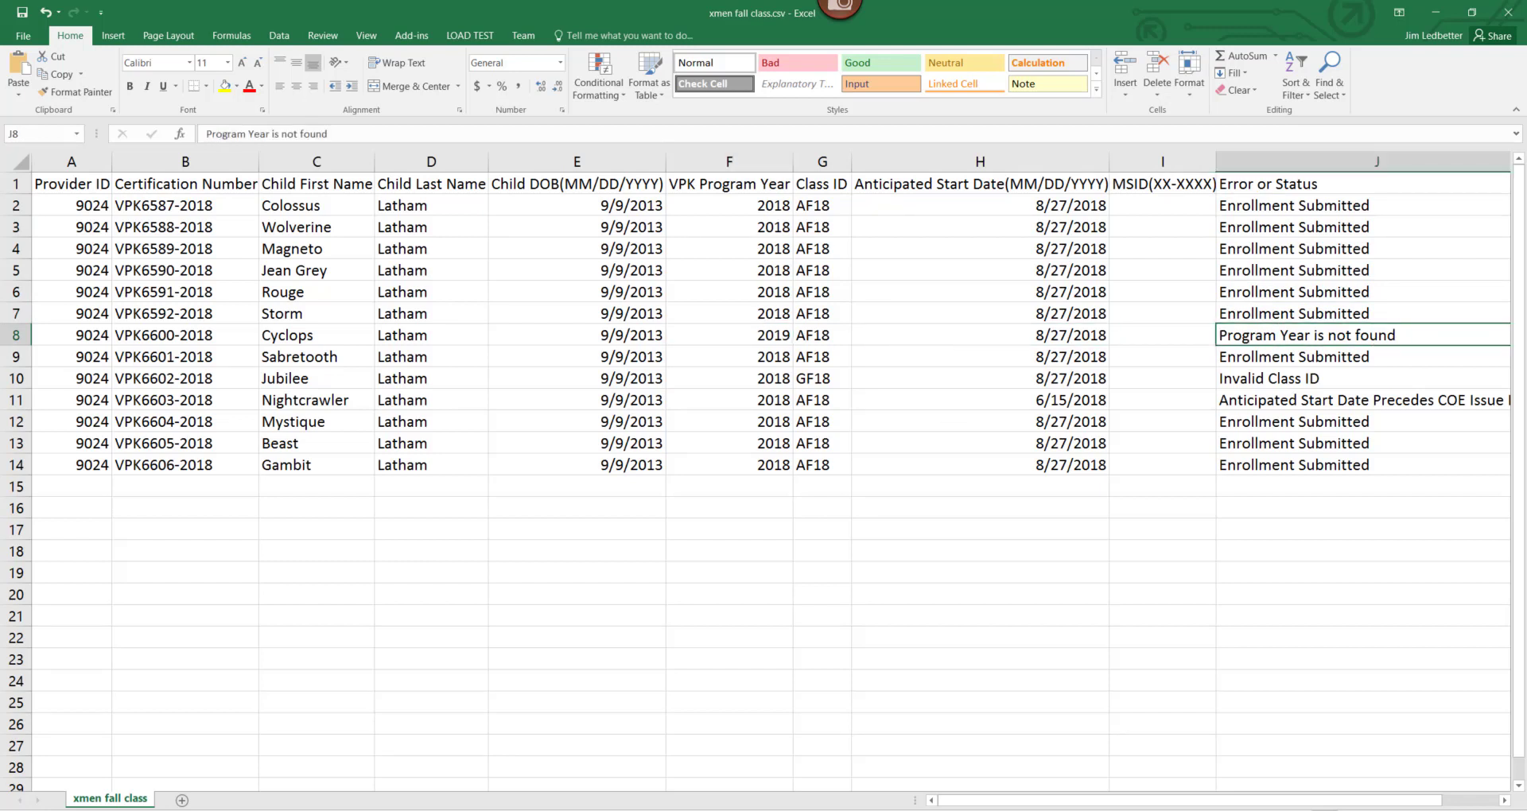
left_click(1249, 379)
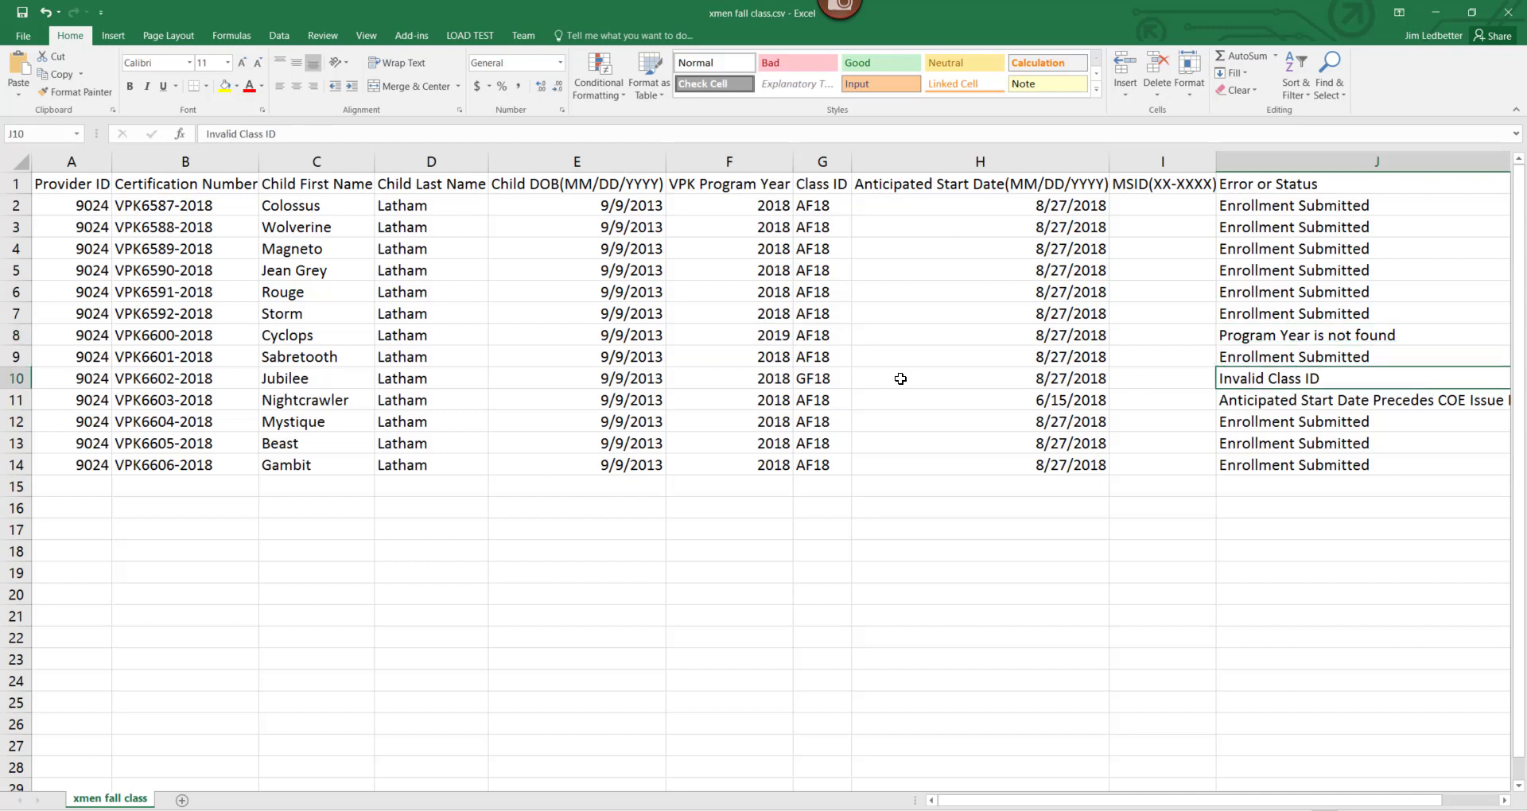
left_click(835, 378)
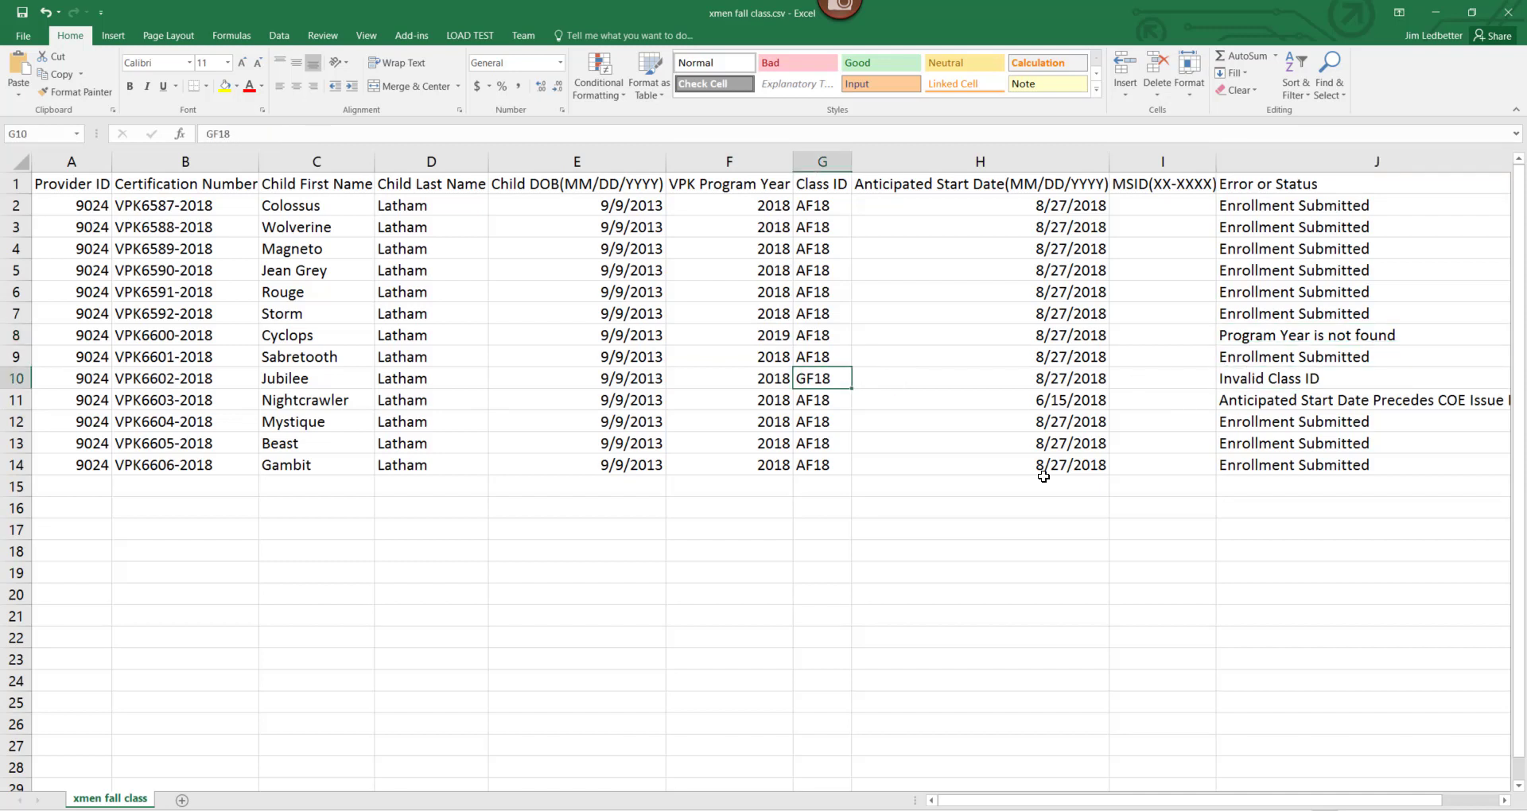
left_click(1304, 386)
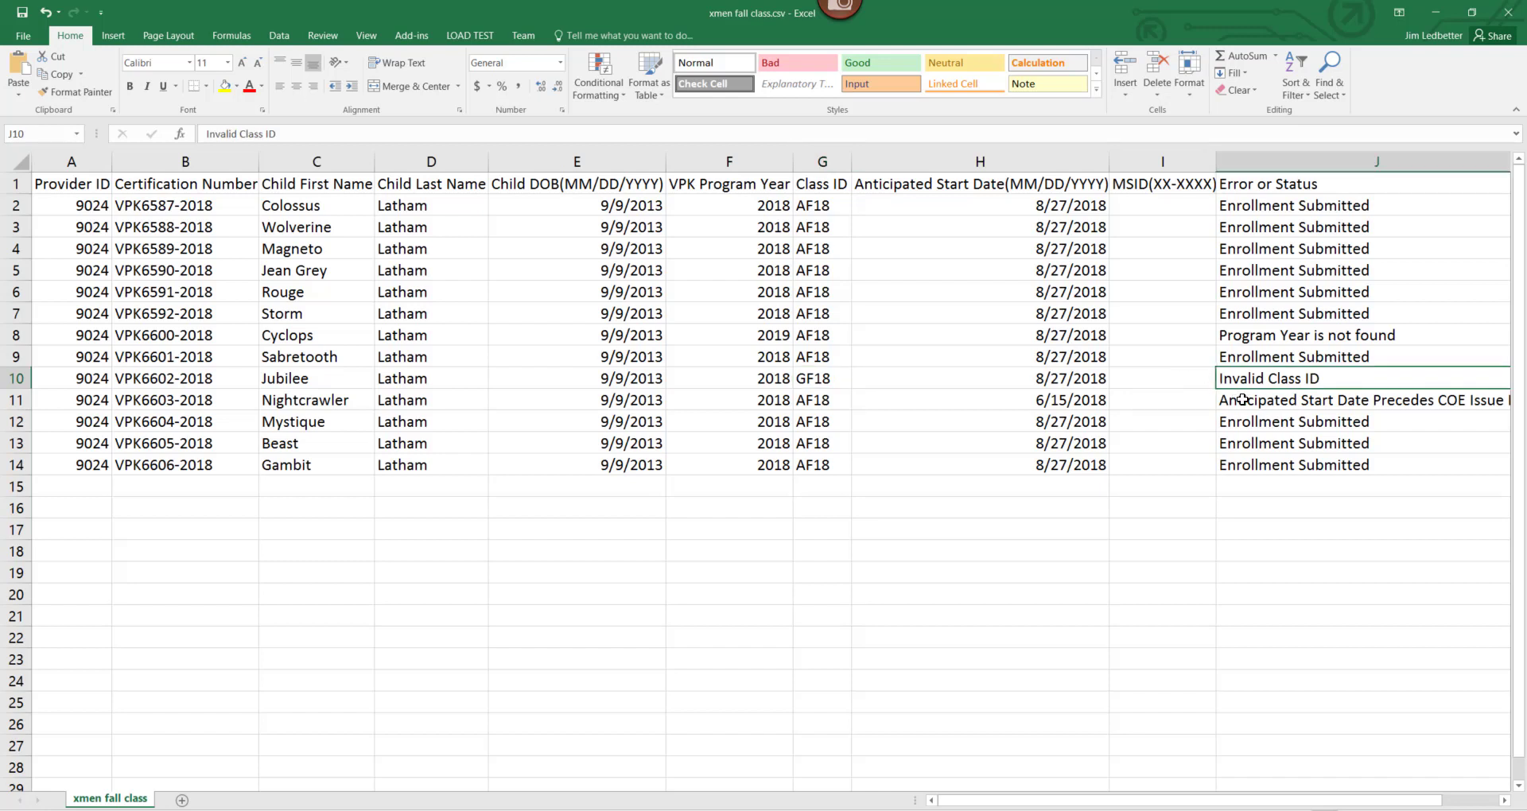
left_click(988, 401)
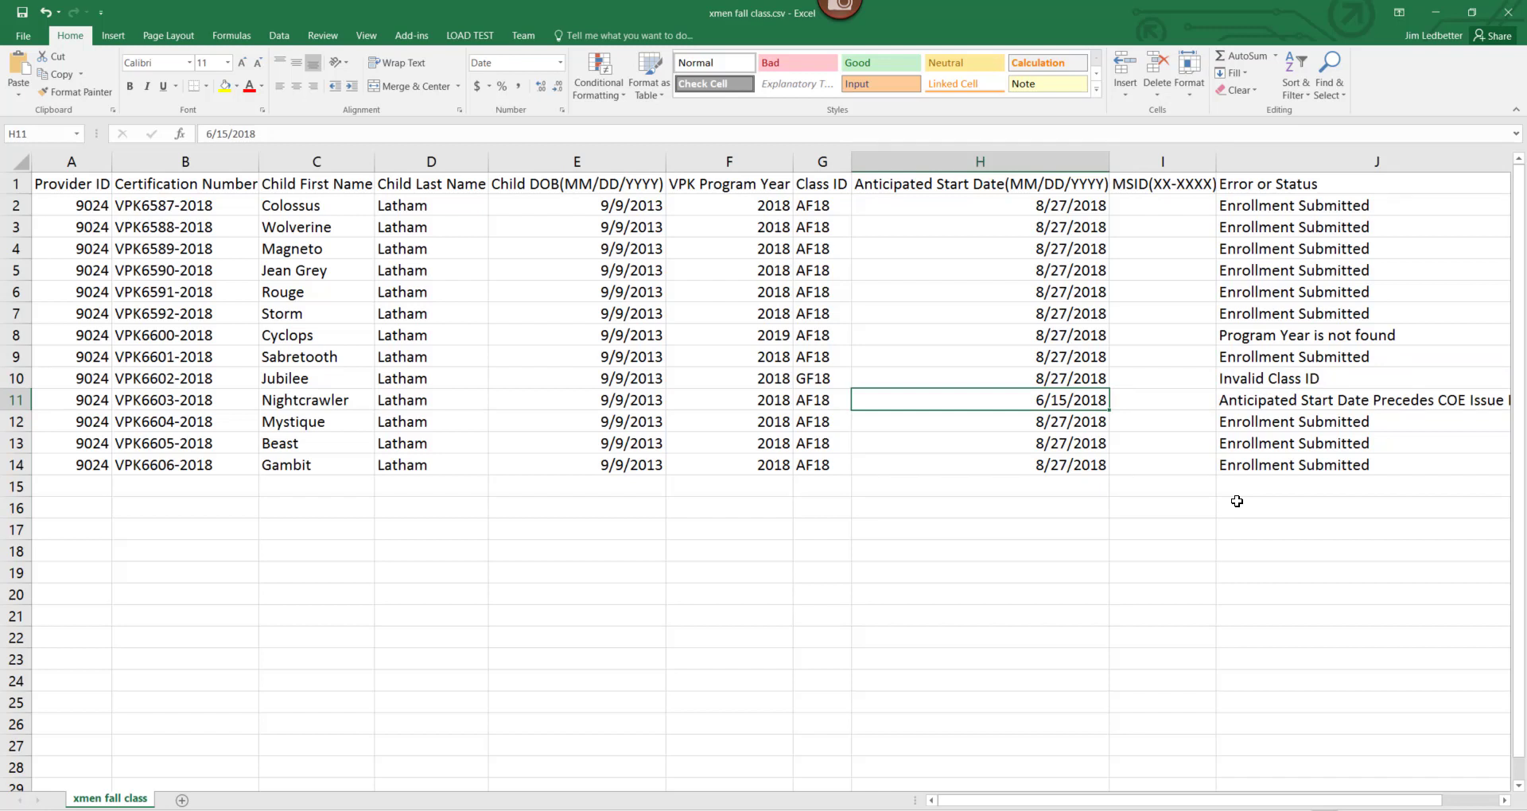
left_click(1230, 403)
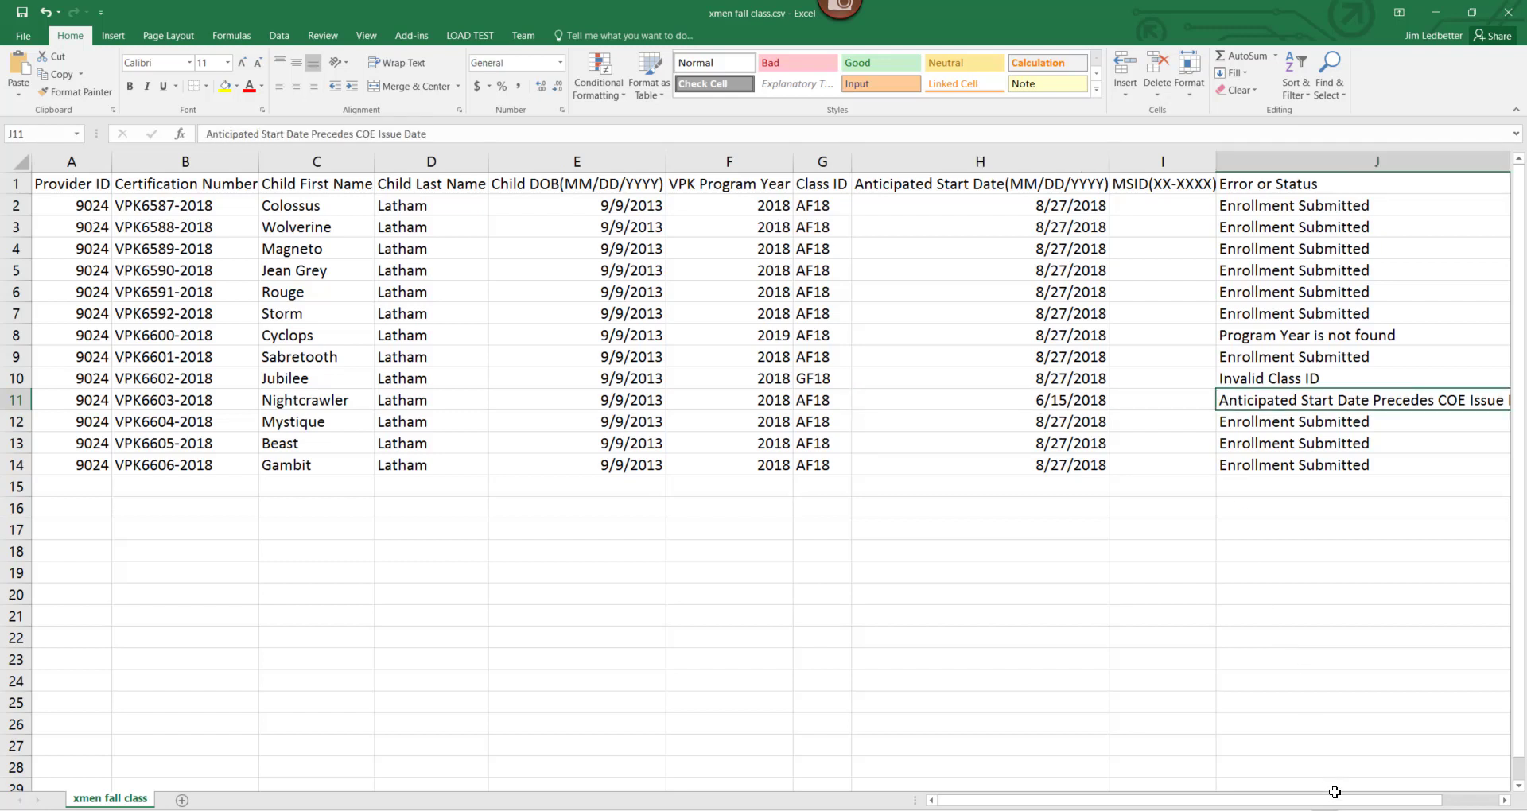
left_click_drag(1328, 800, 1380, 800)
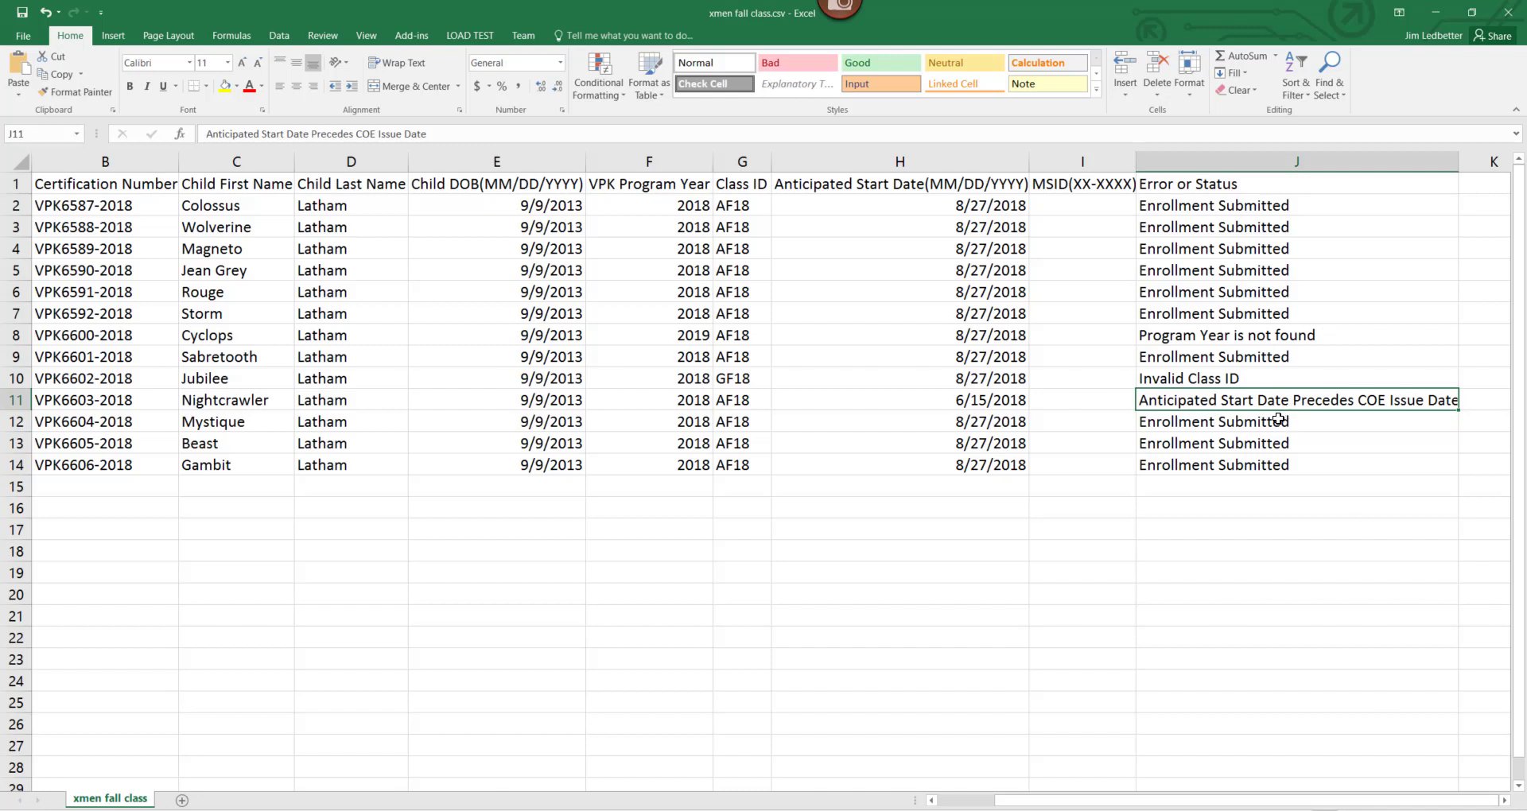
left_click_drag(1280, 418, 1268, 484)
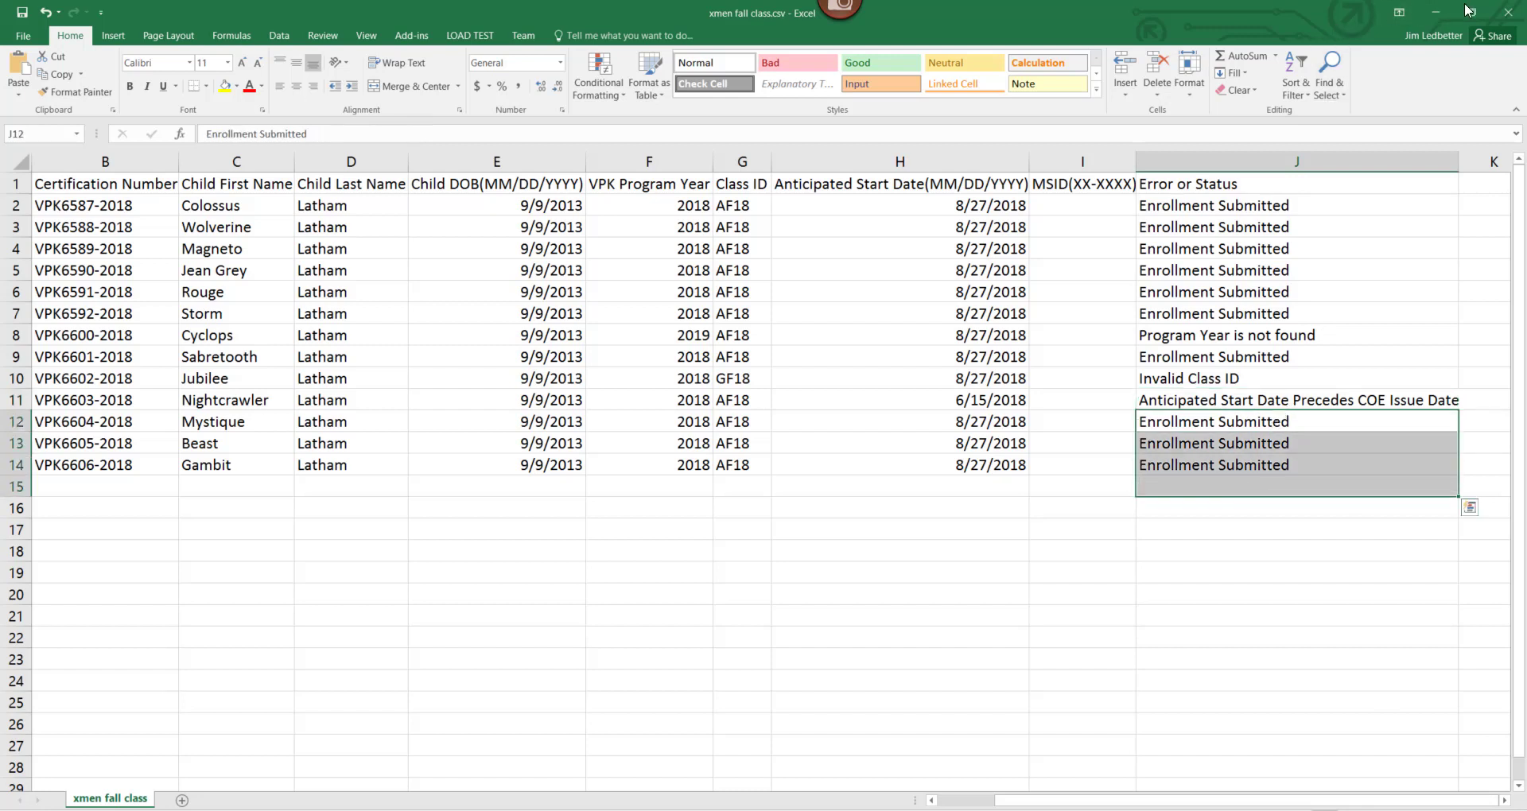
Minimize Excel, download the third-row marvels.csv upload results and open them.
left_click(1435, 11)
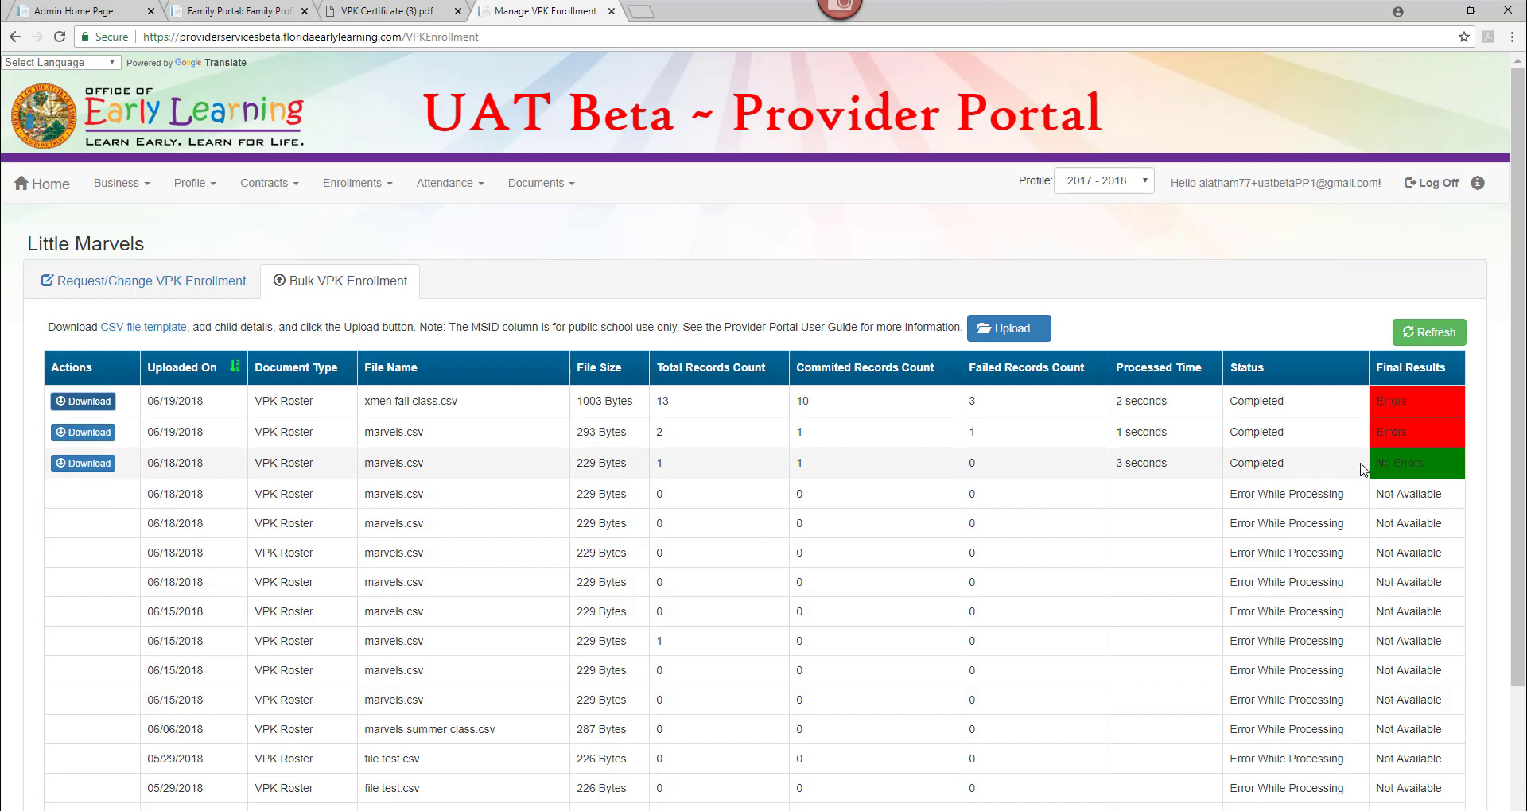
left_click(81, 465)
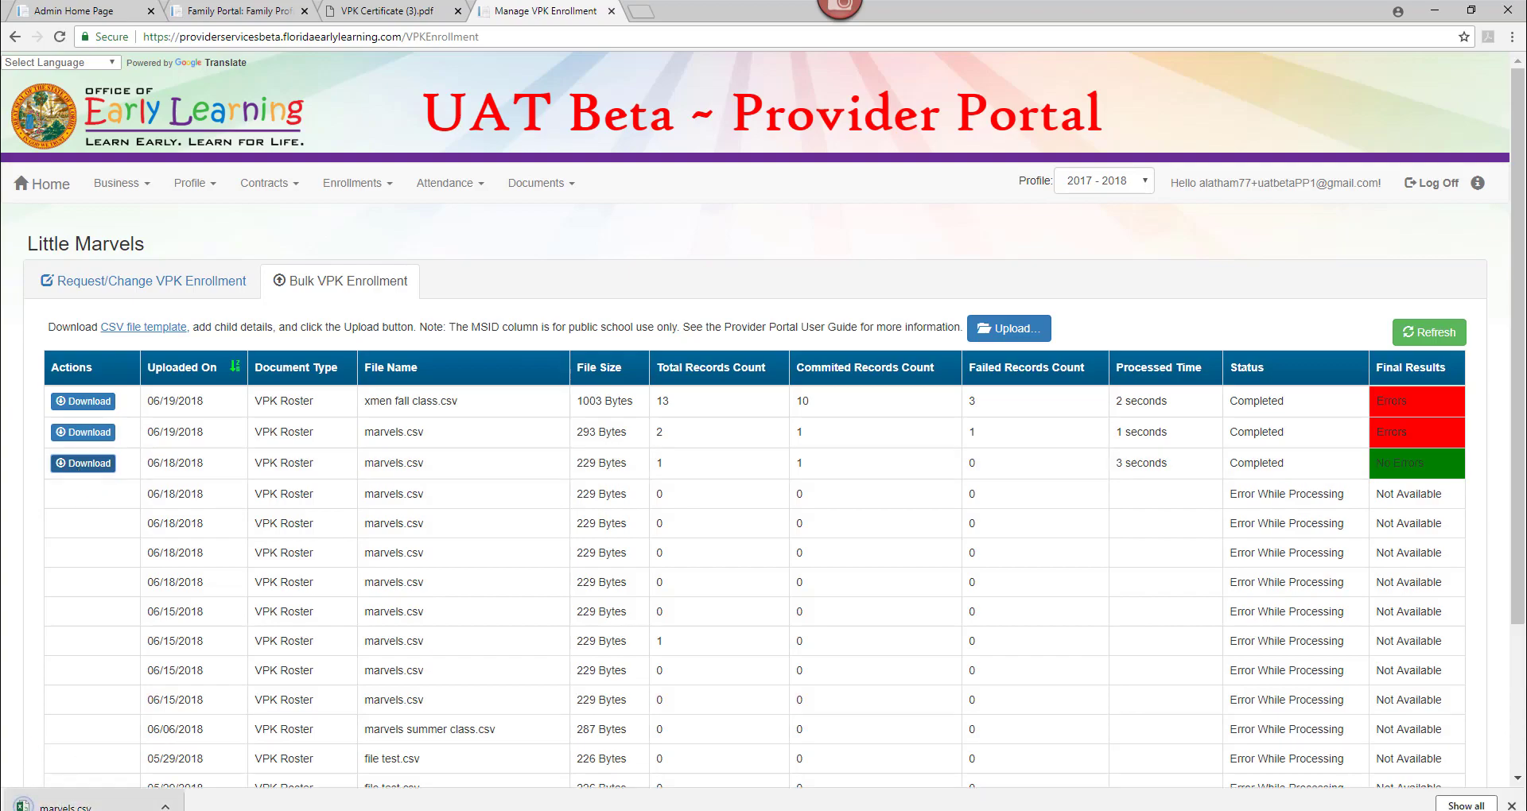
left_click(54, 804)
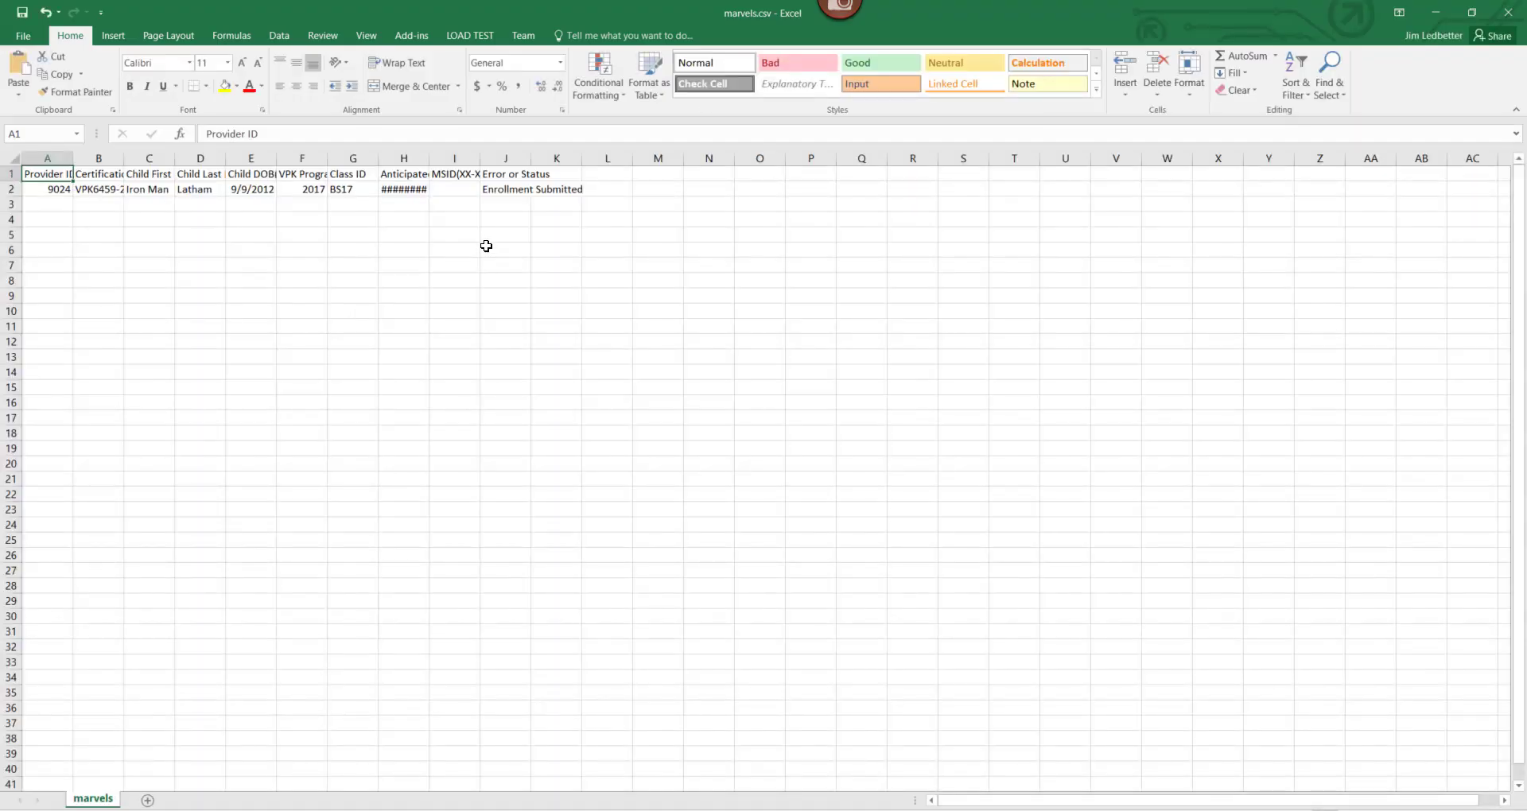
Check the Iron Man row's status in marvels.csv, then switch to the xmen fall class workbook.
left_click(153, 190)
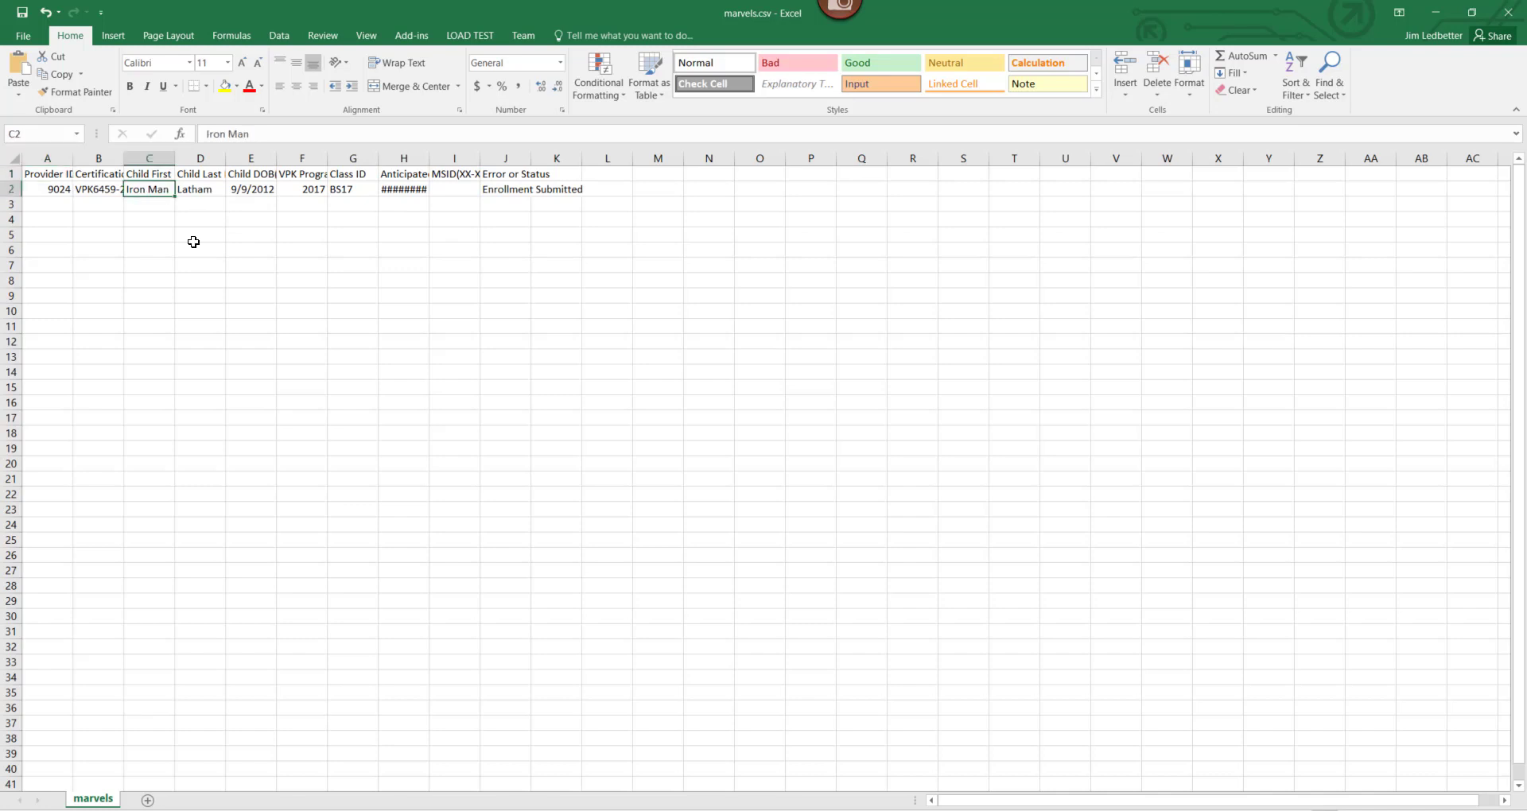
left_click(489, 188)
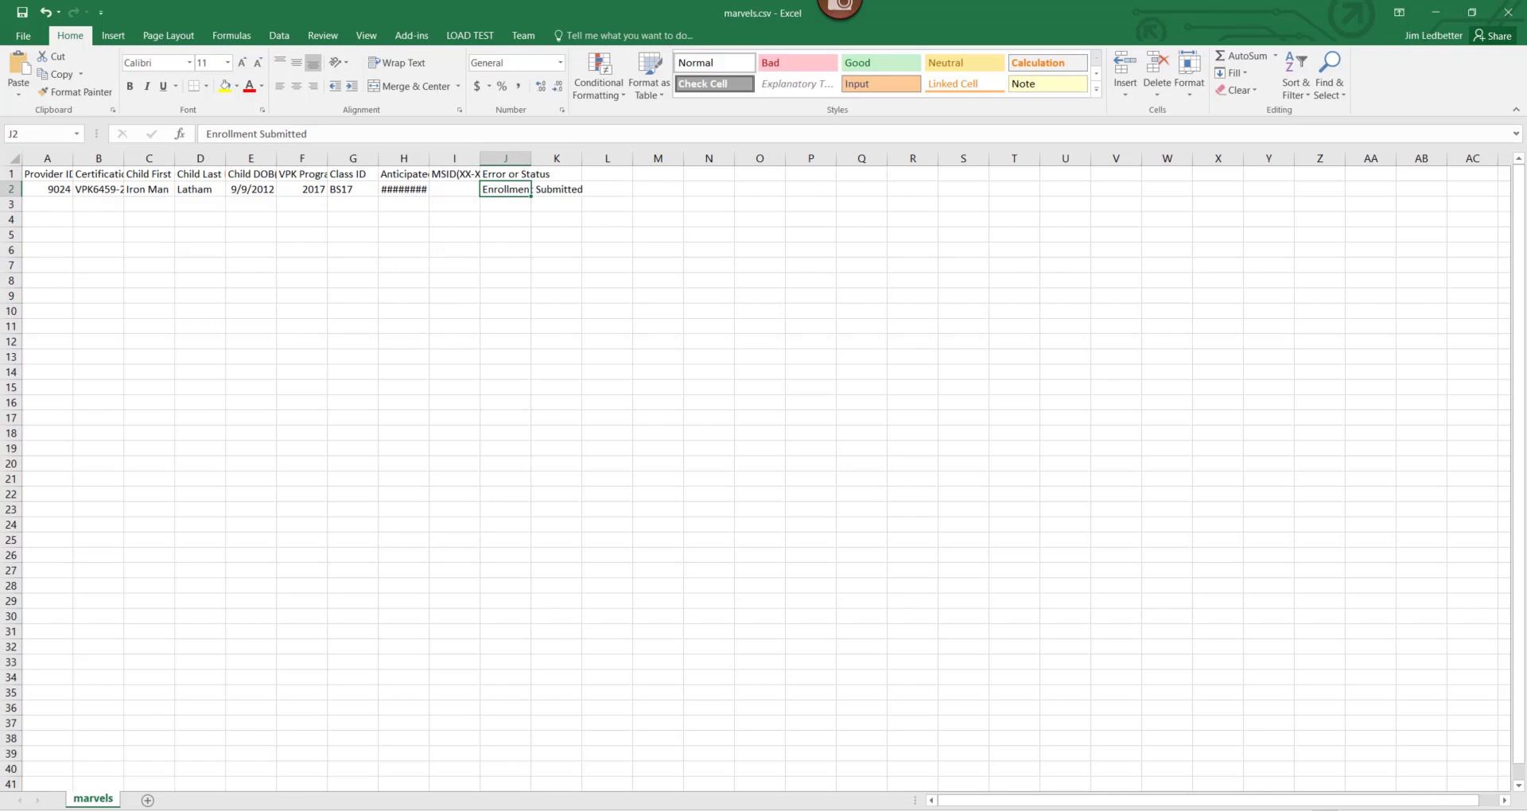
scroll(755, 470, "up", 7)
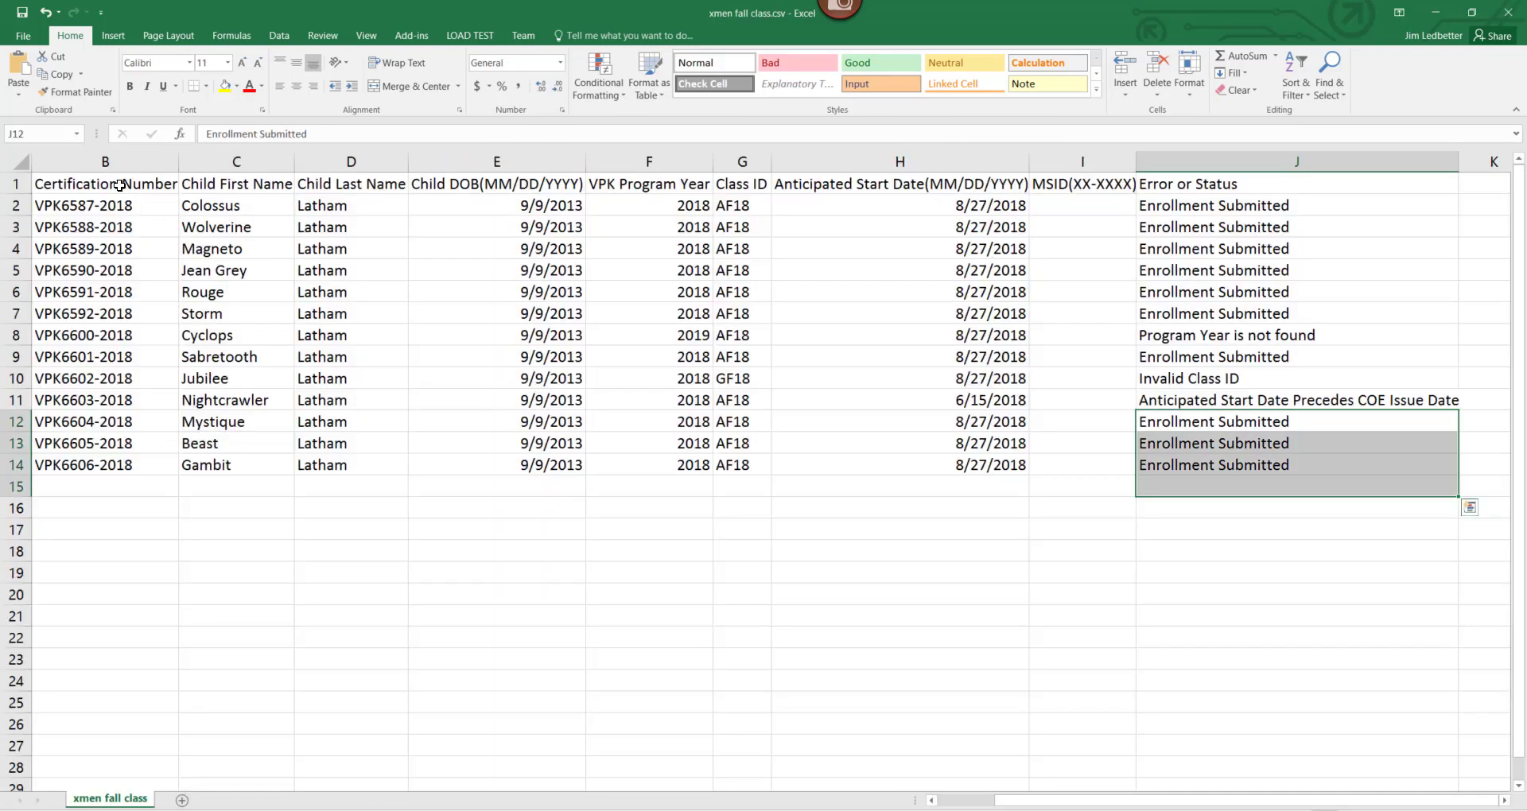
left_click(119, 184)
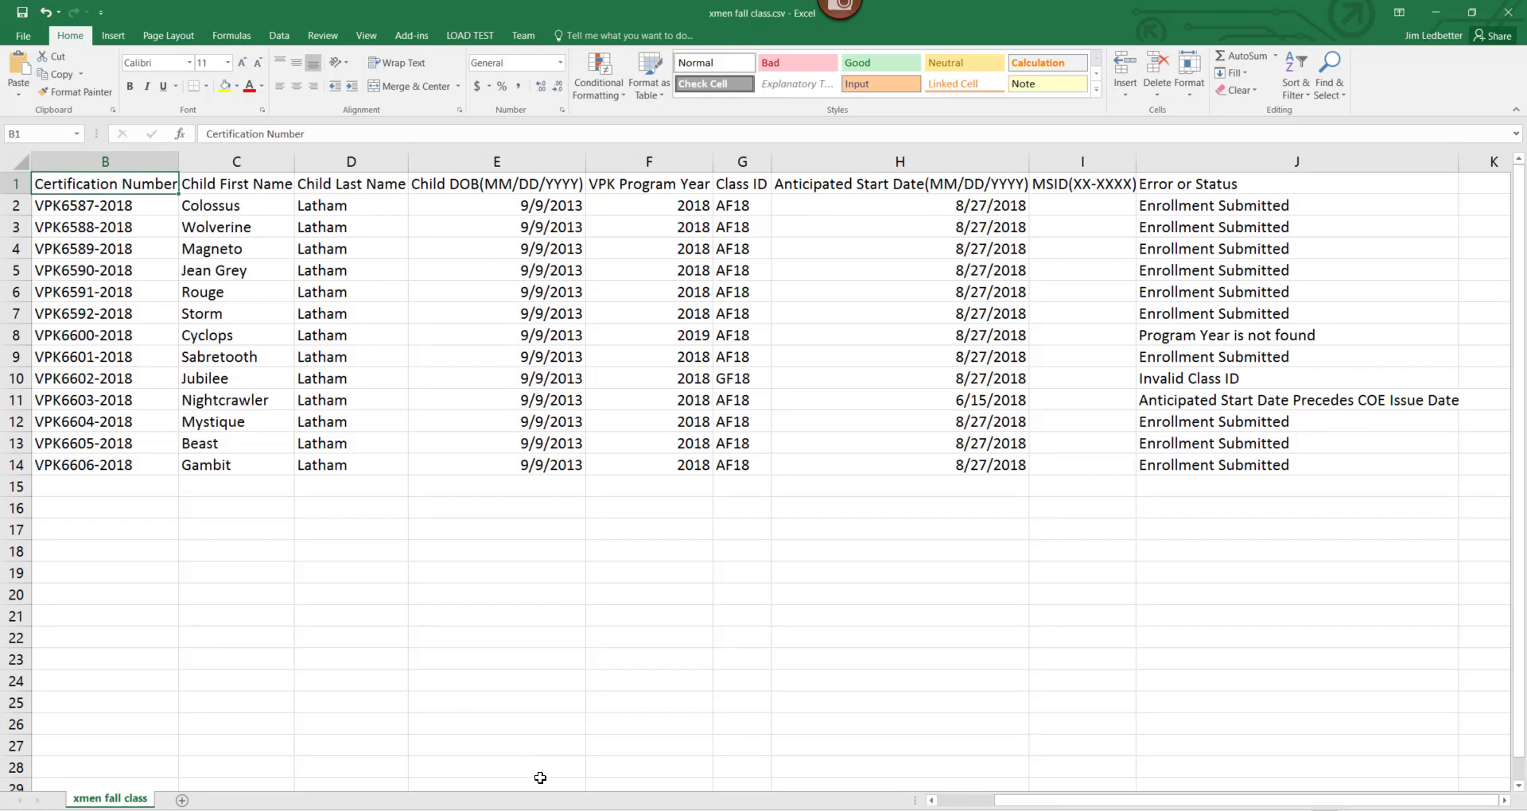
left_click_drag(1186, 802, 1020, 796)
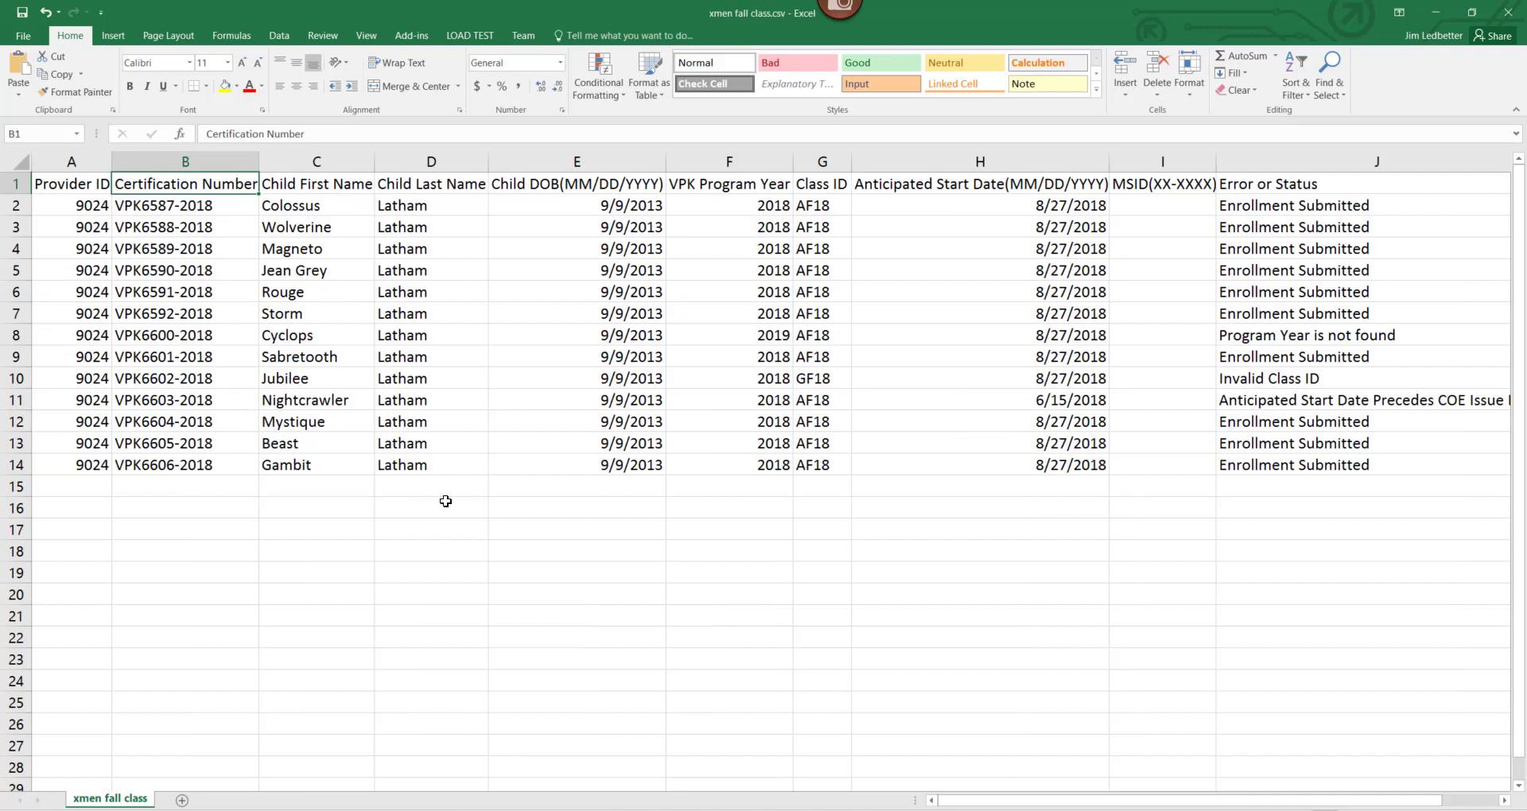
left_click(46, 204)
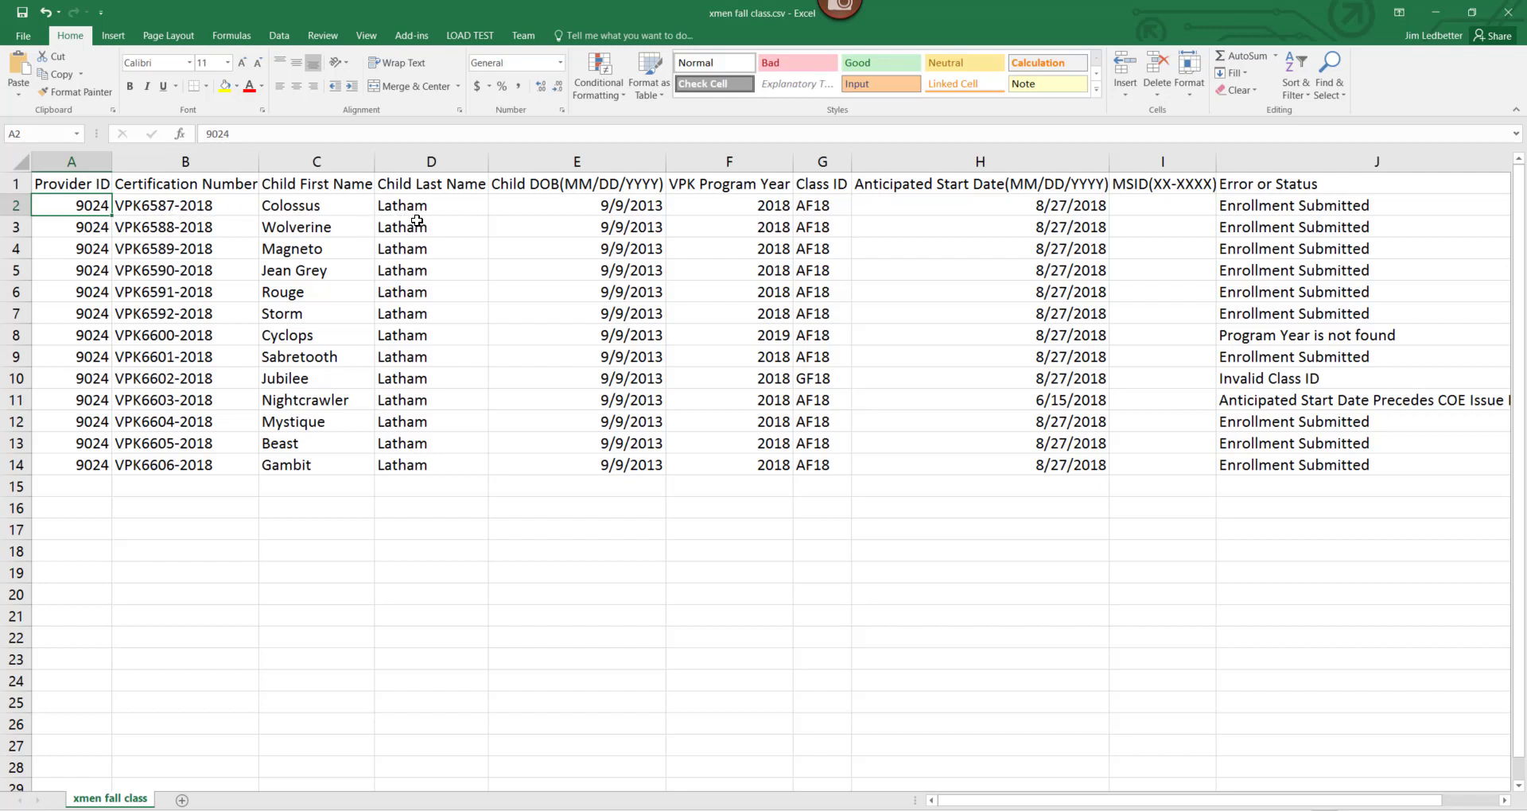
left_click(727, 208)
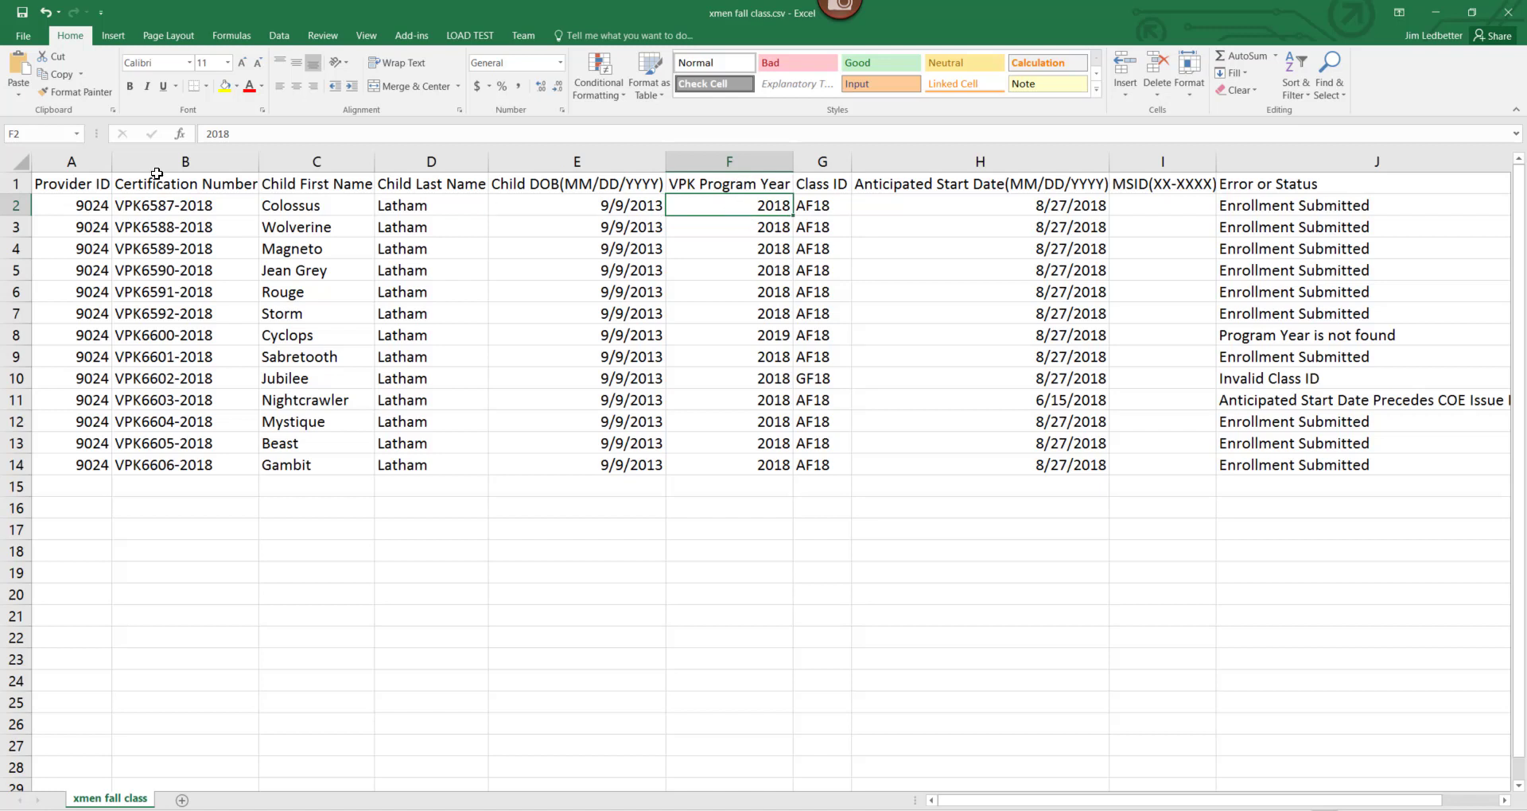
left_click(188, 206)
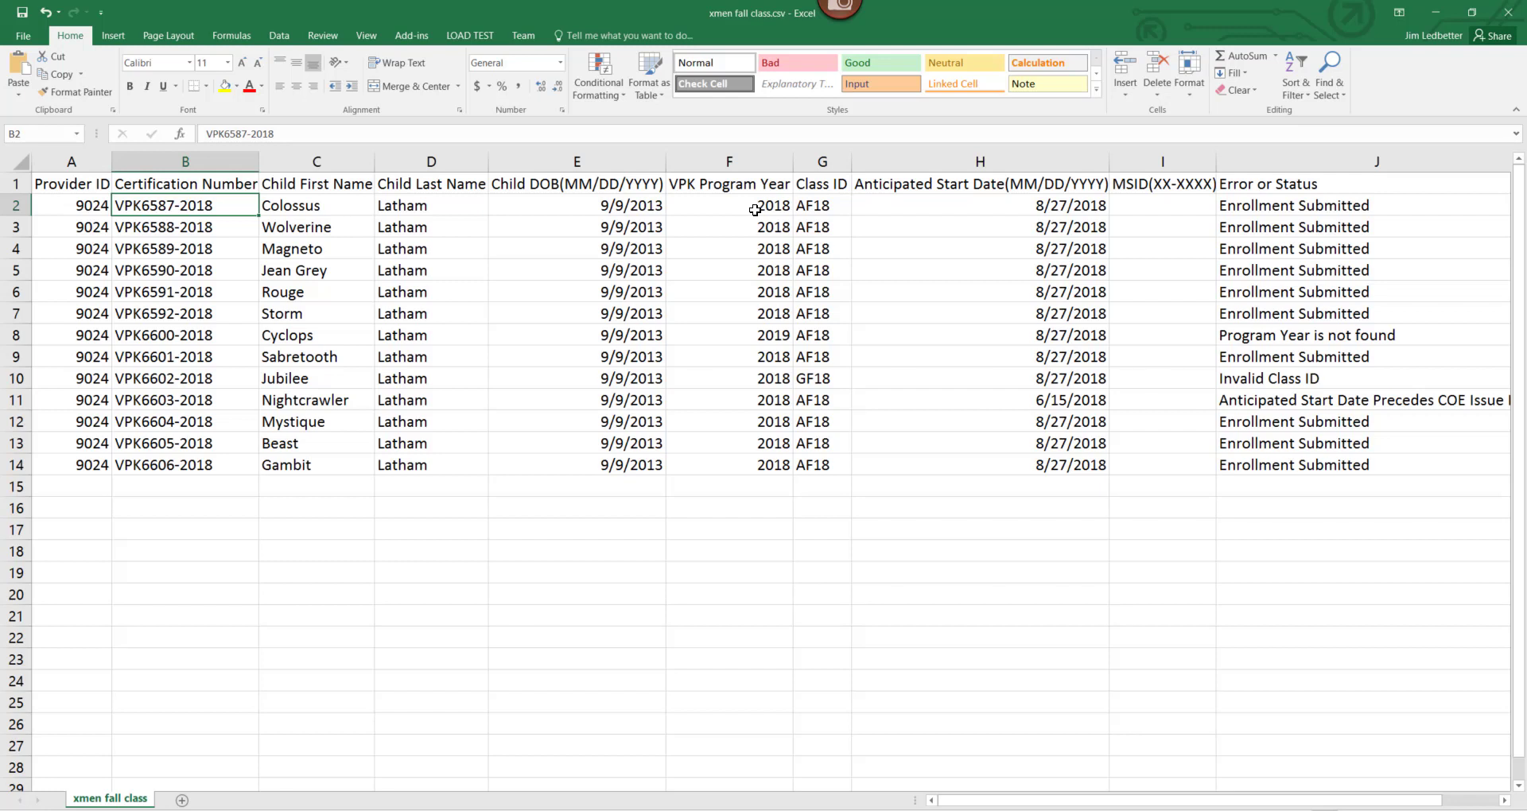
left_click(837, 205)
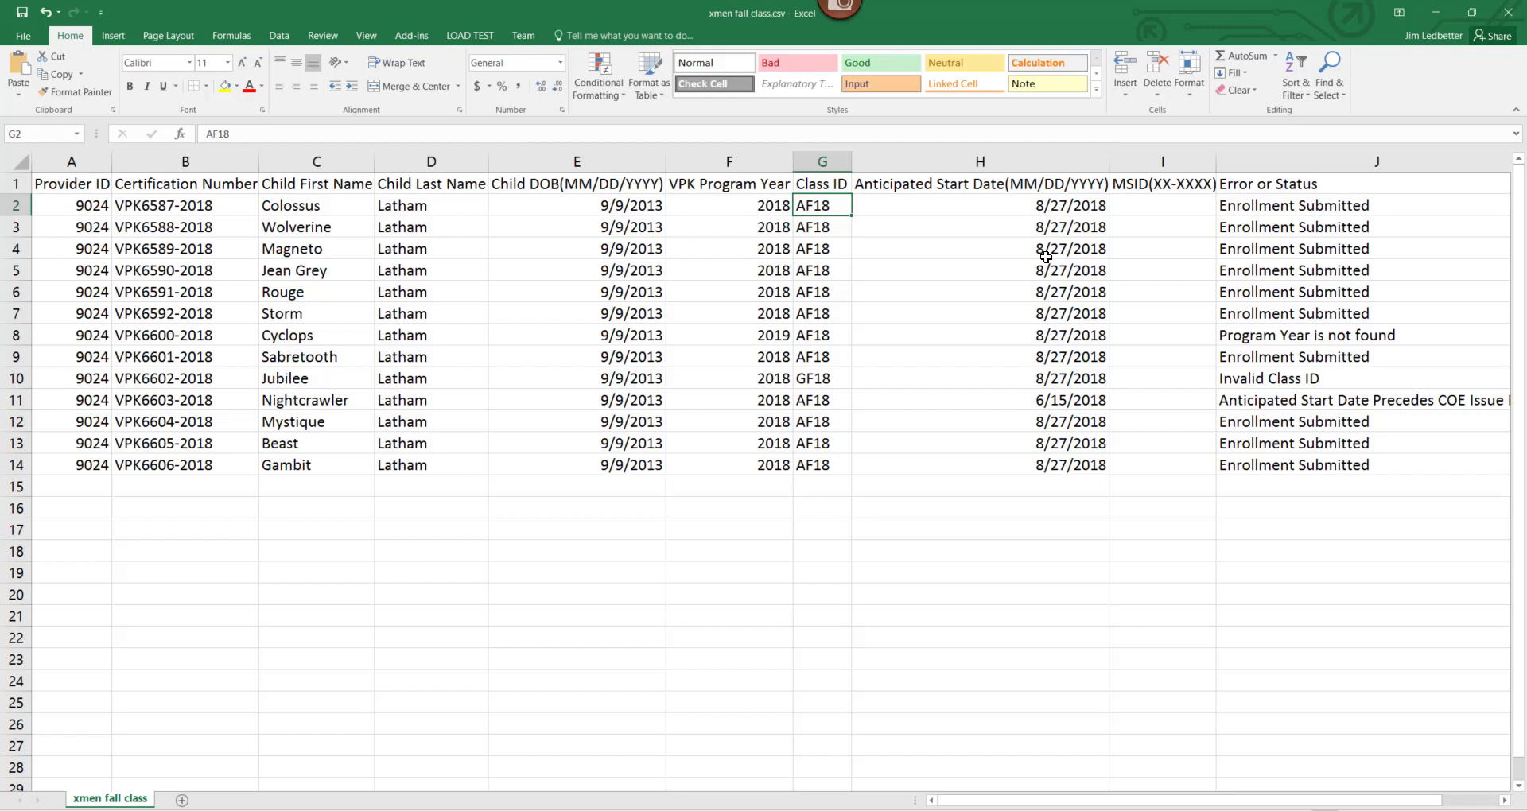
left_click(915, 207)
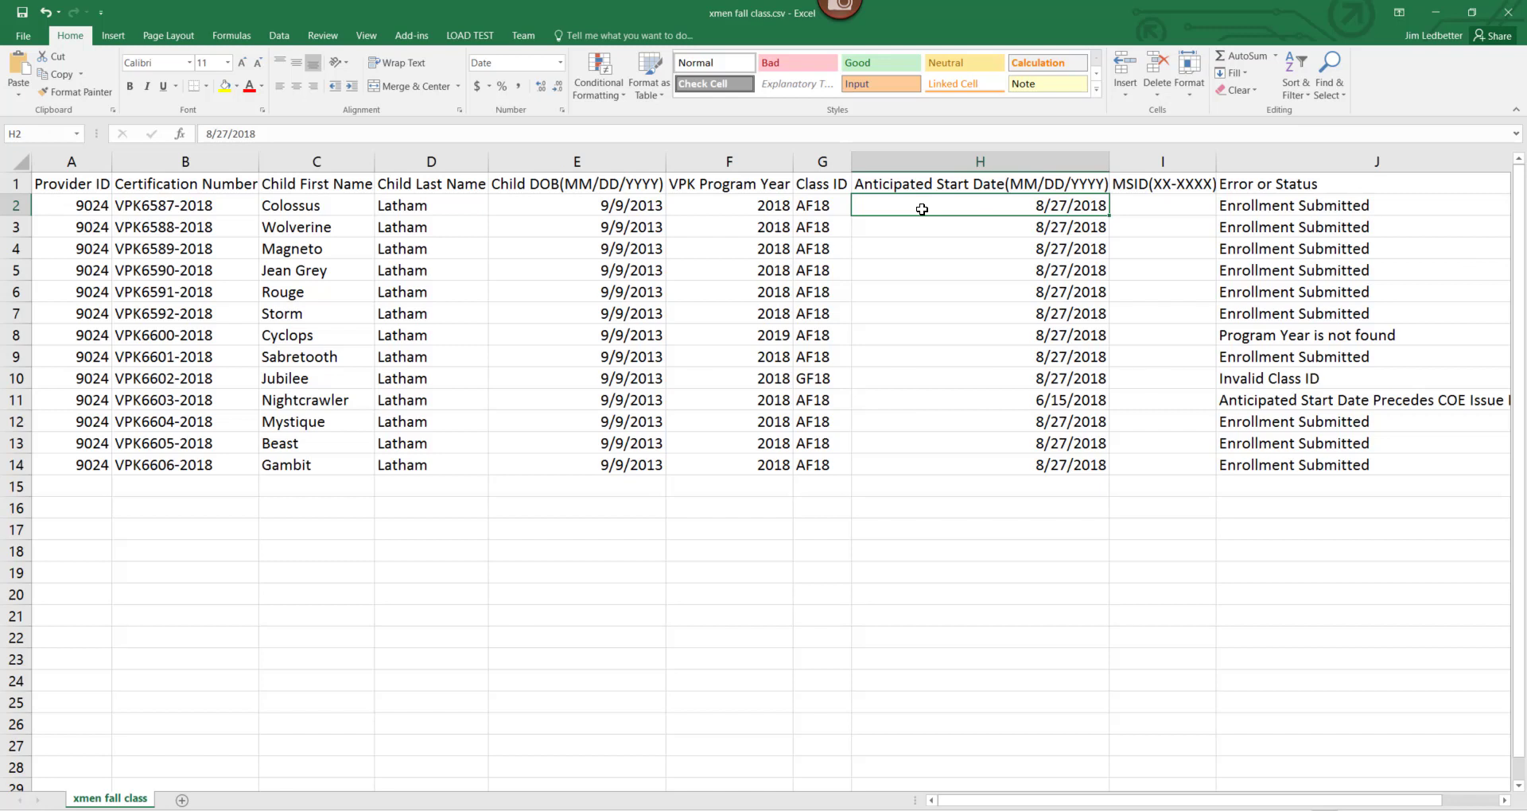
left_click(1155, 199)
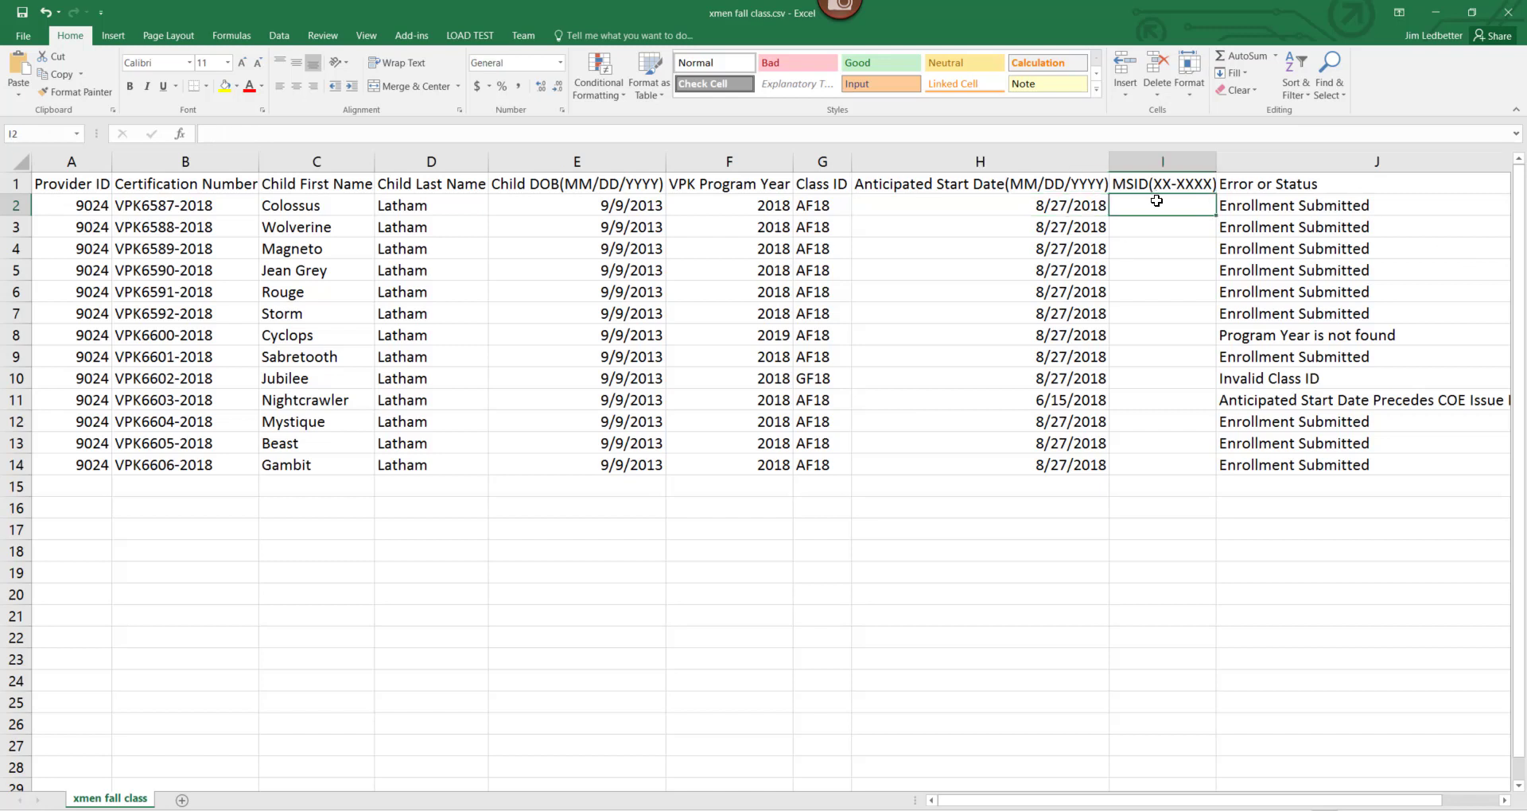
left_click(1252, 225)
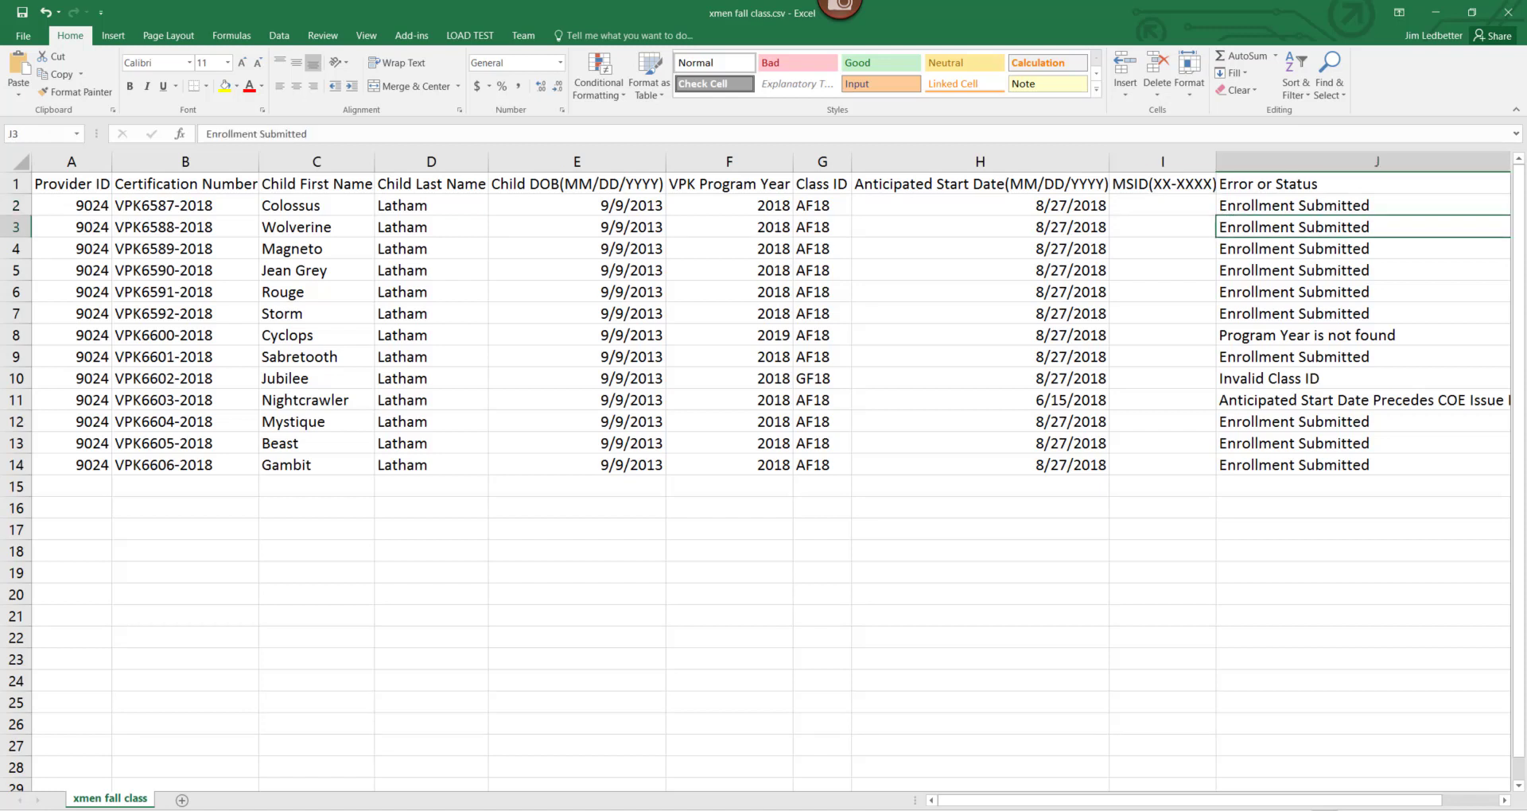
Cancel closing the workbook and minimize Excel to return to the portal.
left_click(1508, 12)
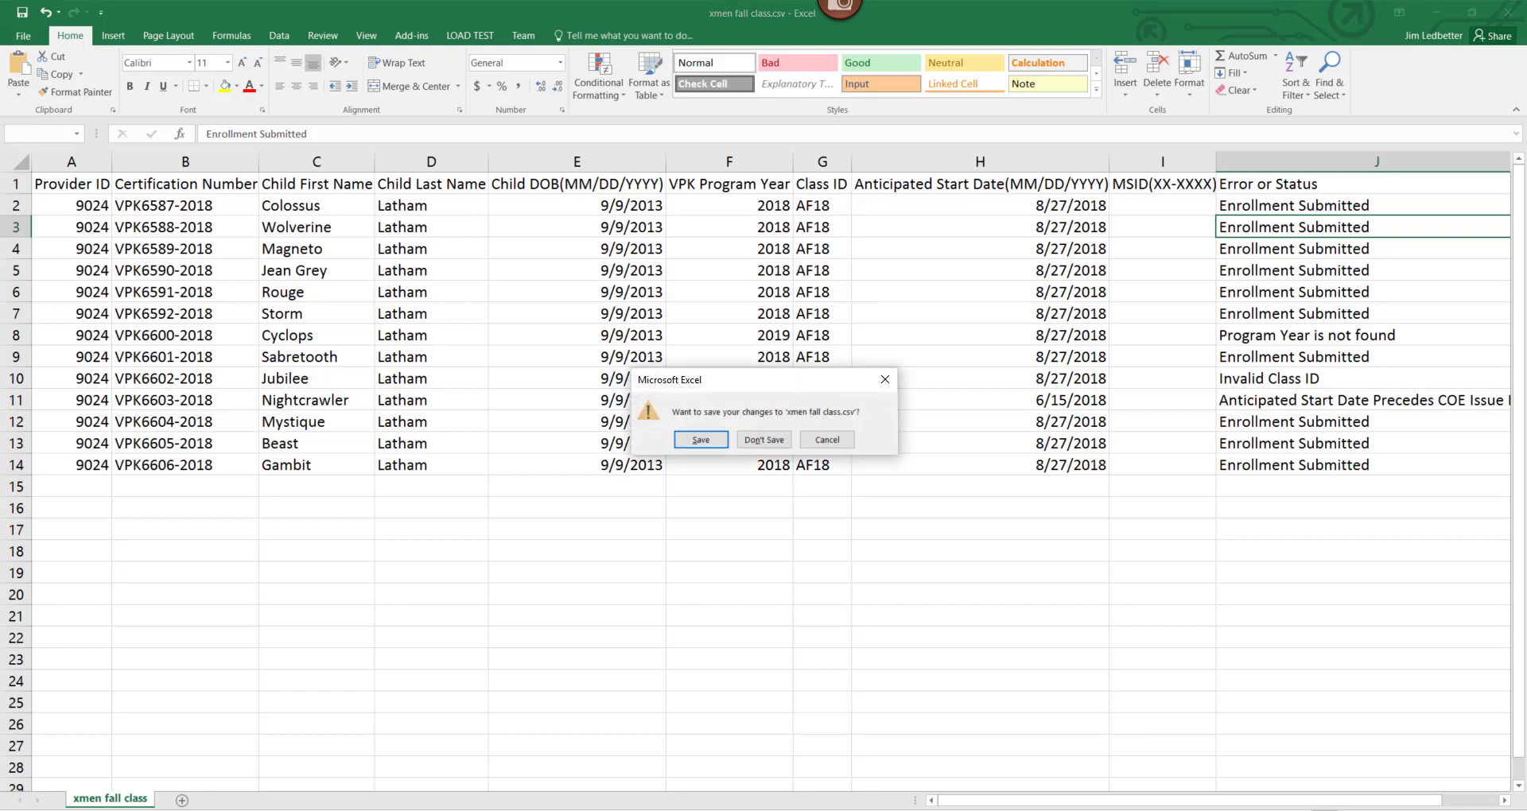
left_click(885, 379)
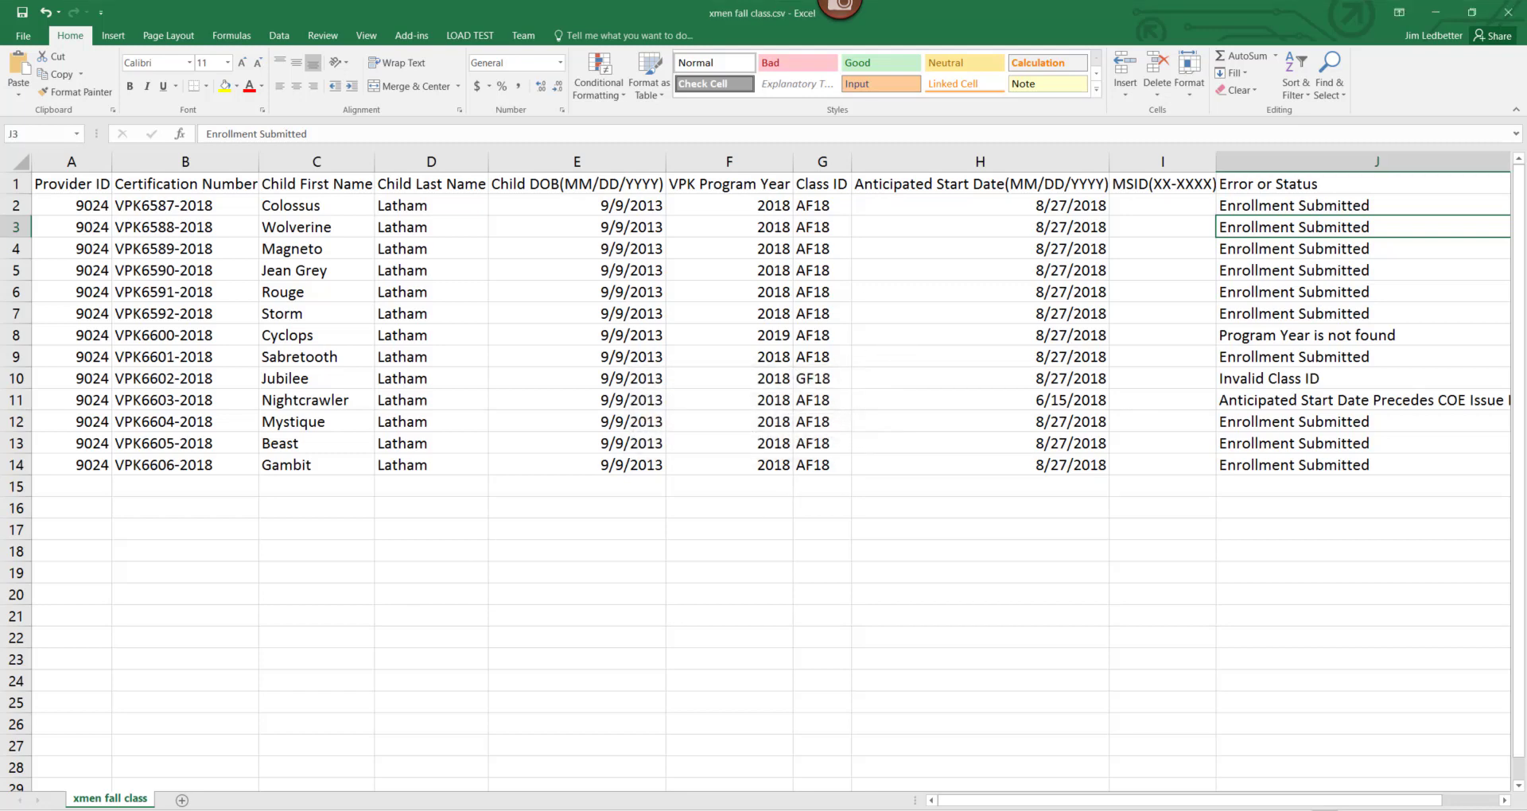
left_click(1444, 17)
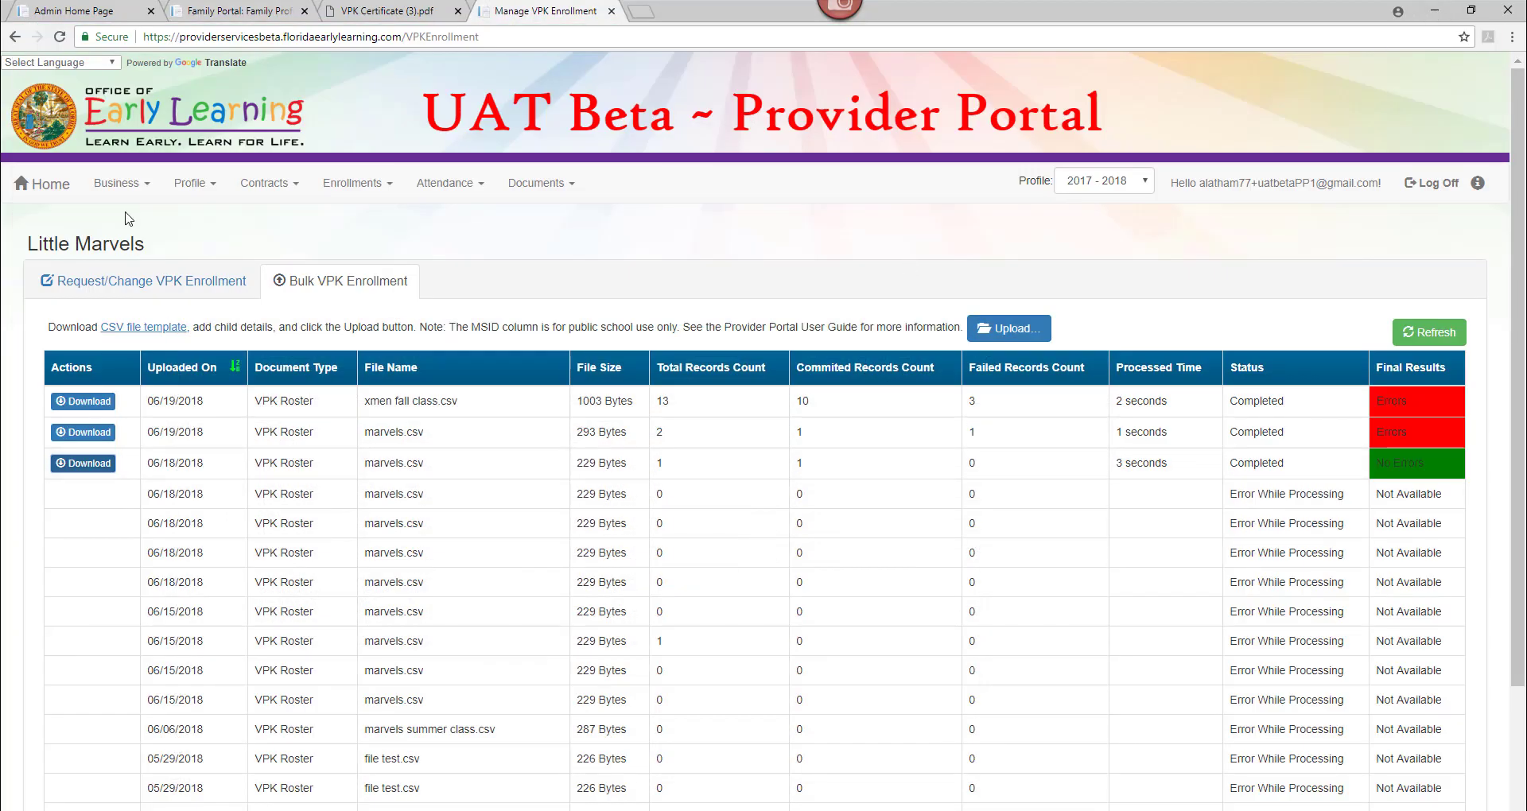
View the AF18 - X-Men roster for 2018-2019 School-year session, then go back to Bulk VPK Enrollment.
left_click(124, 285)
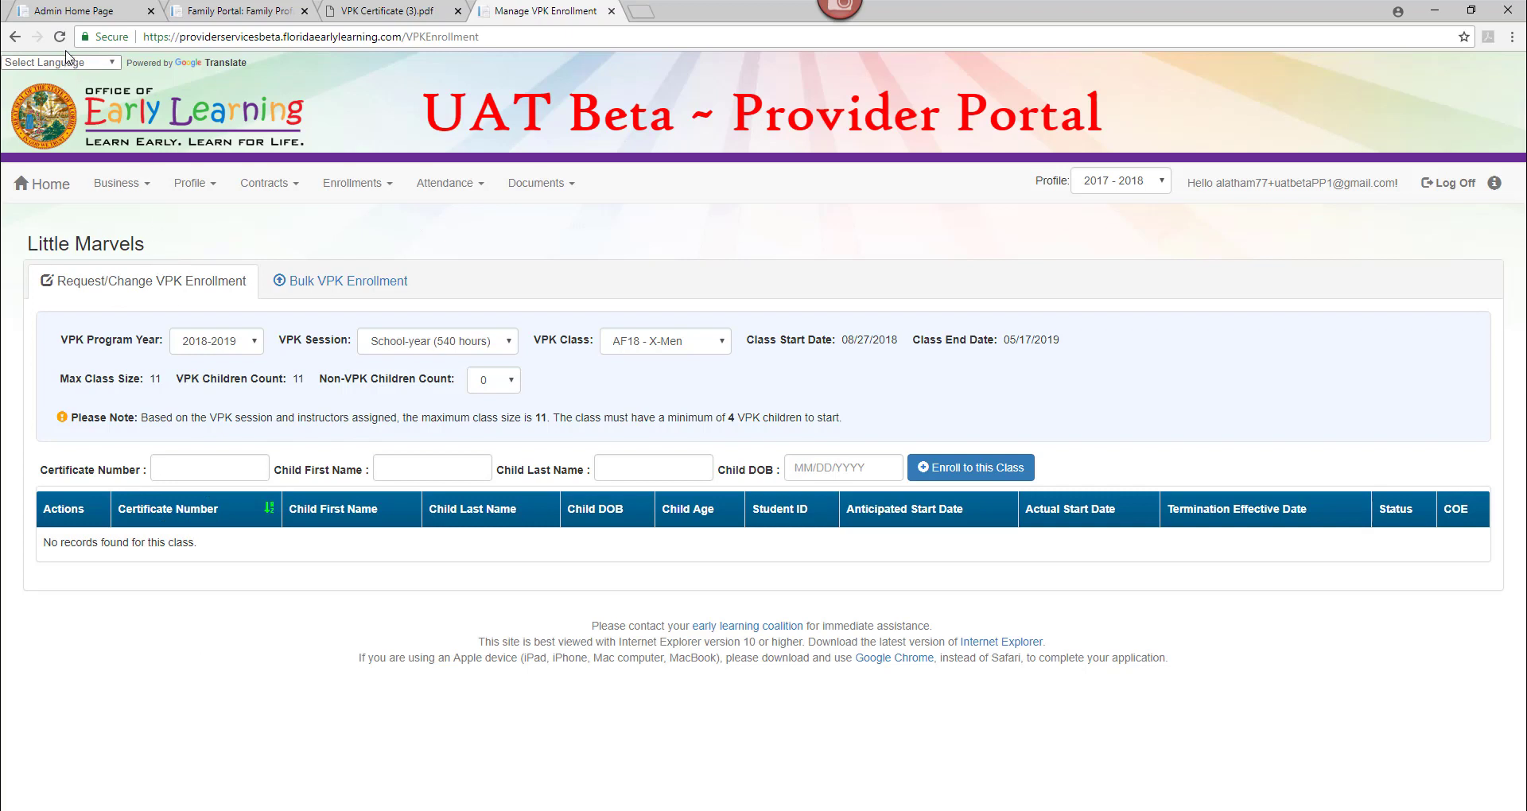
left_click(216, 341)
left_click(234, 374)
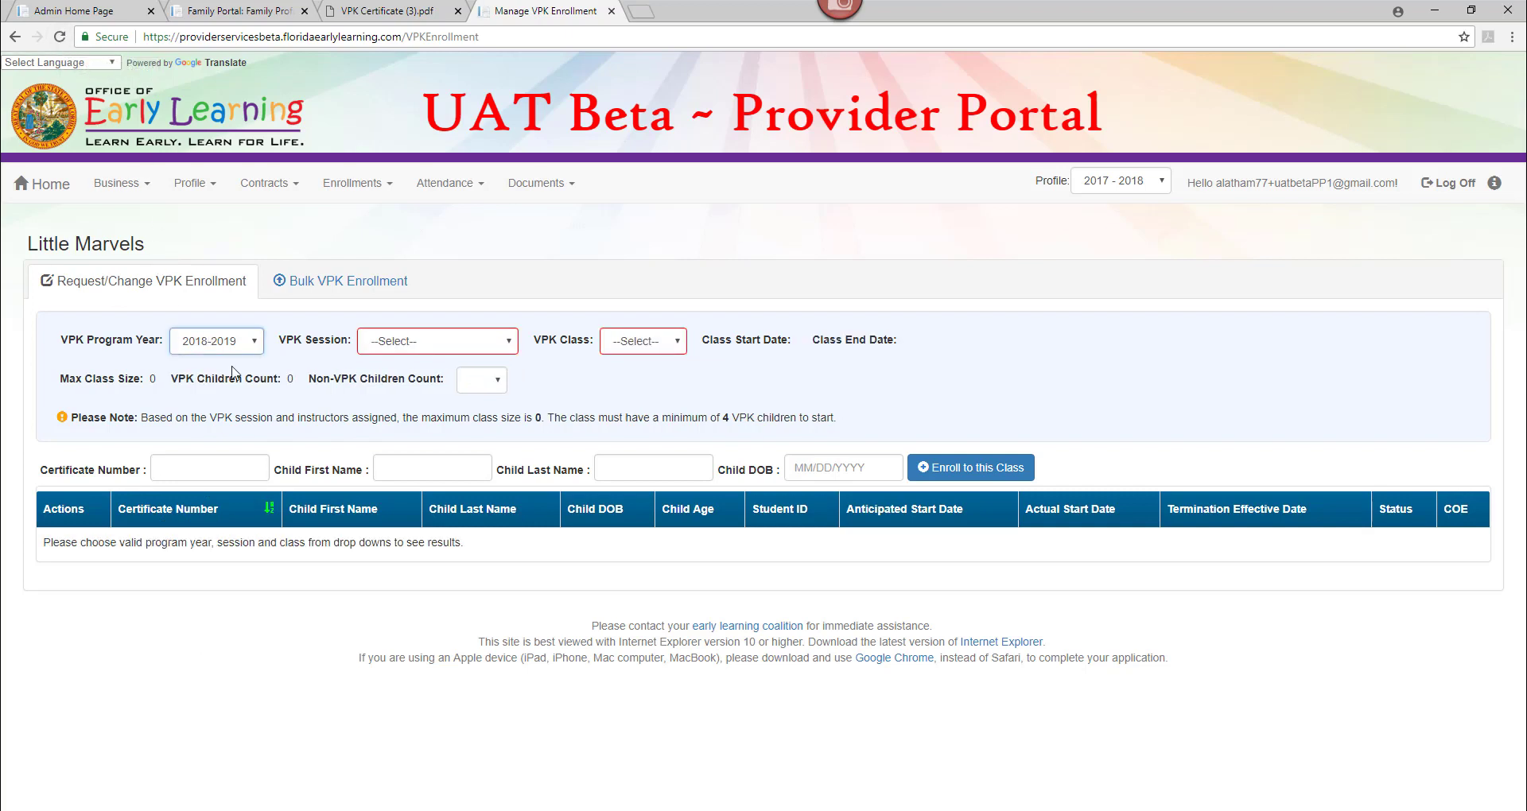
left_click(385, 342)
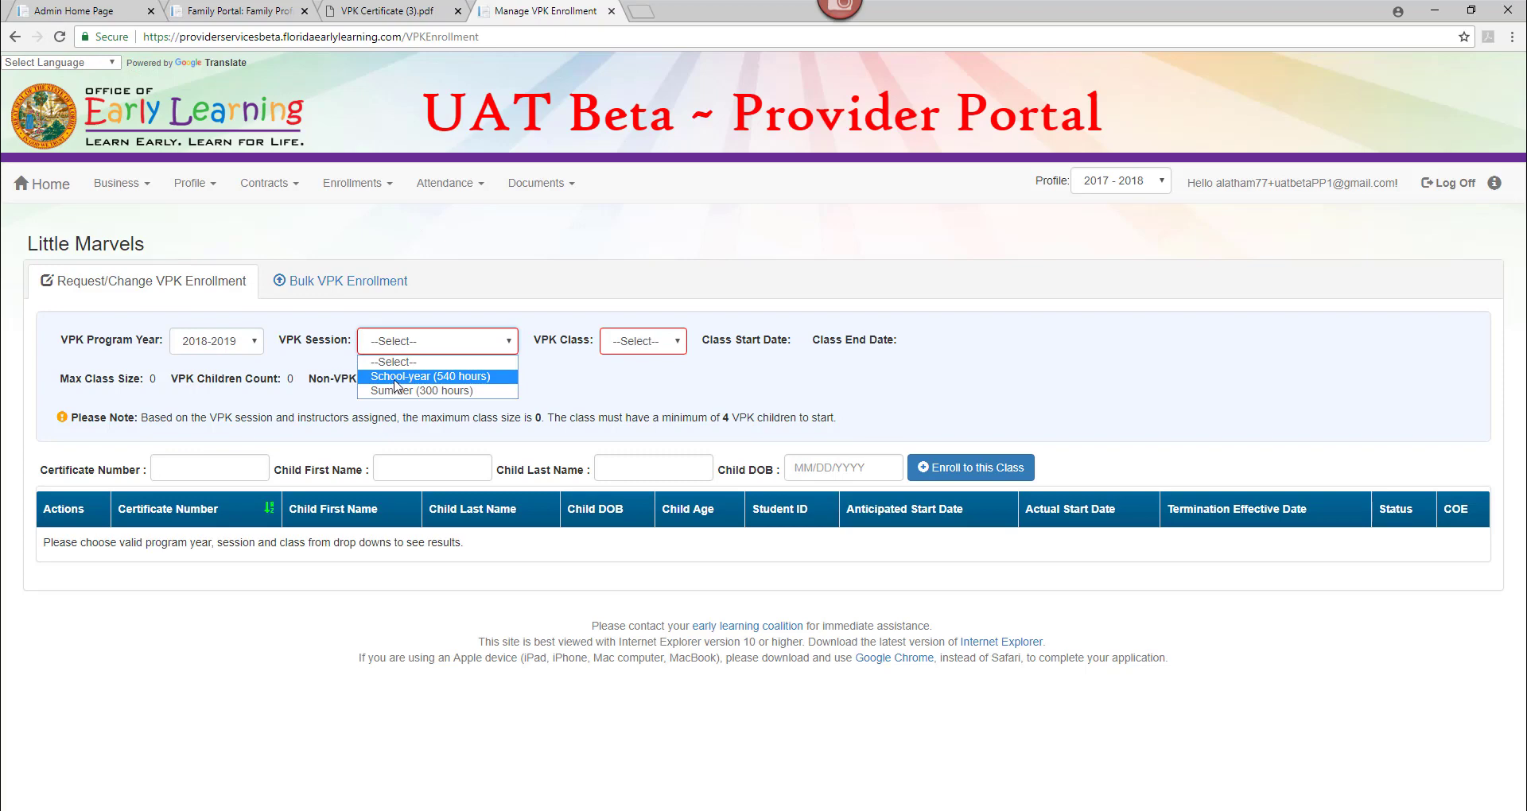
left_click(397, 377)
left_click(696, 342)
left_click(680, 378)
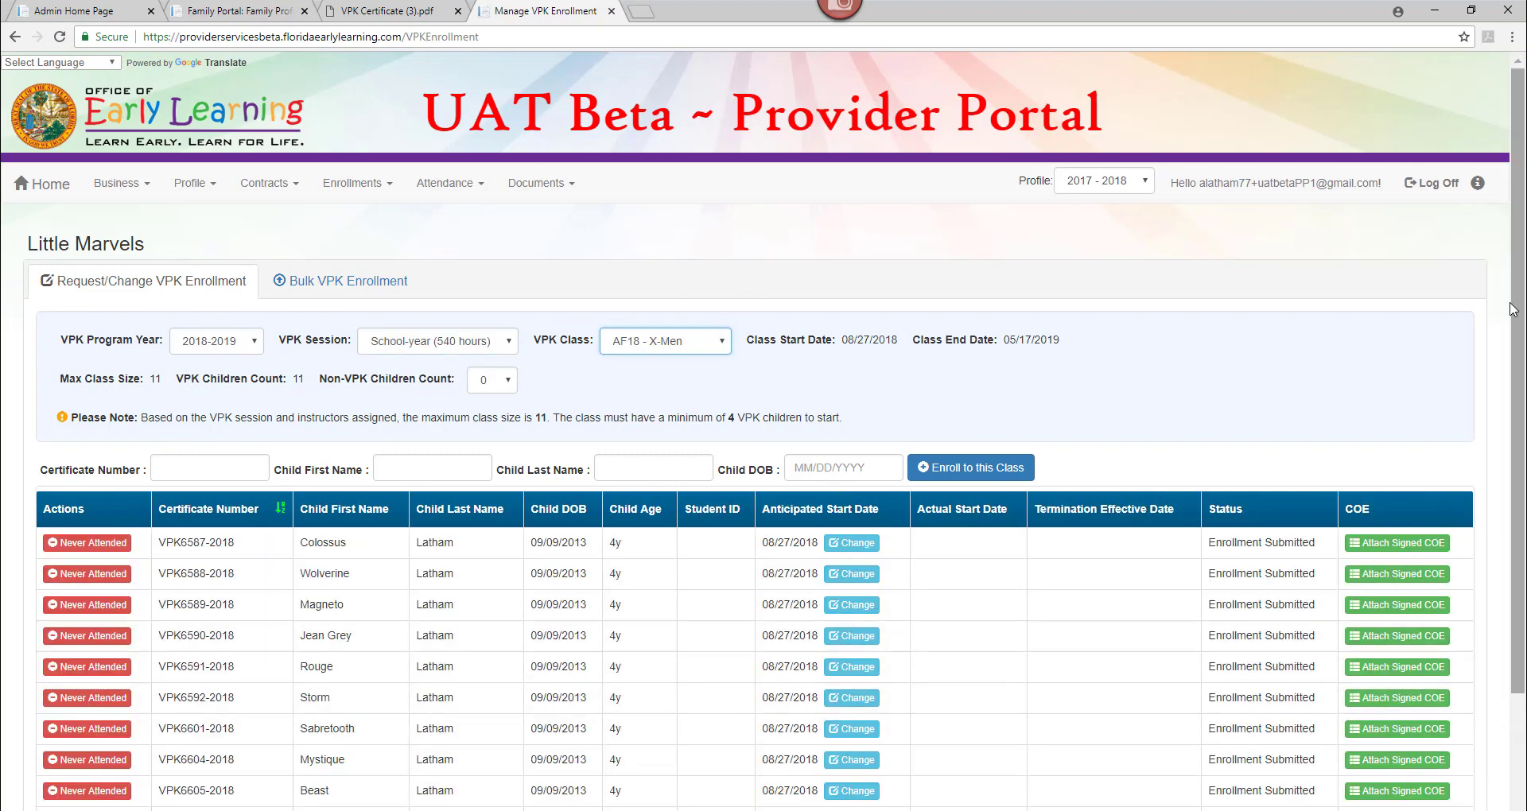
left_click_drag(1516, 312, 1517, 453)
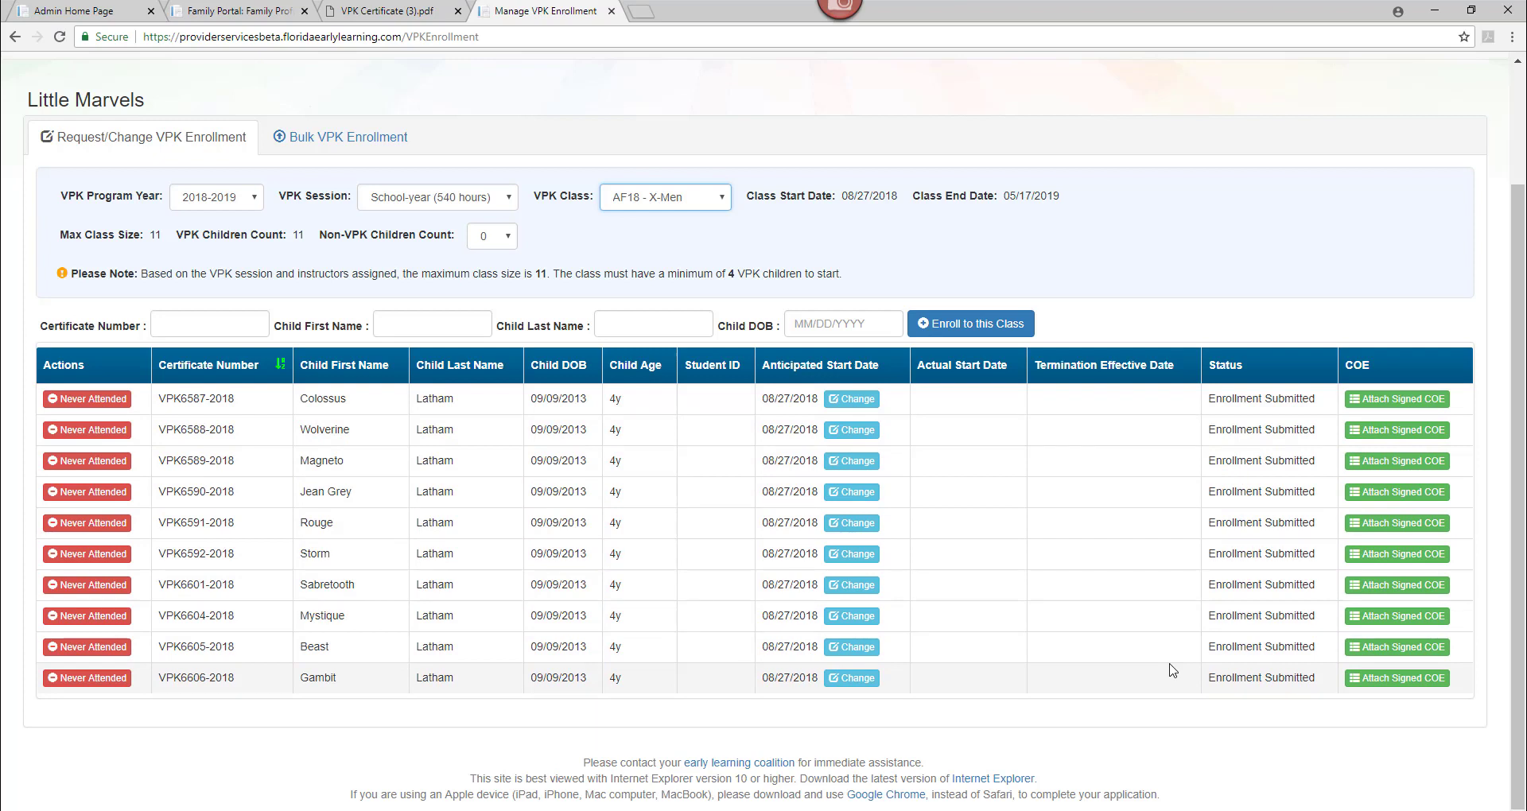
left_click(380, 145)
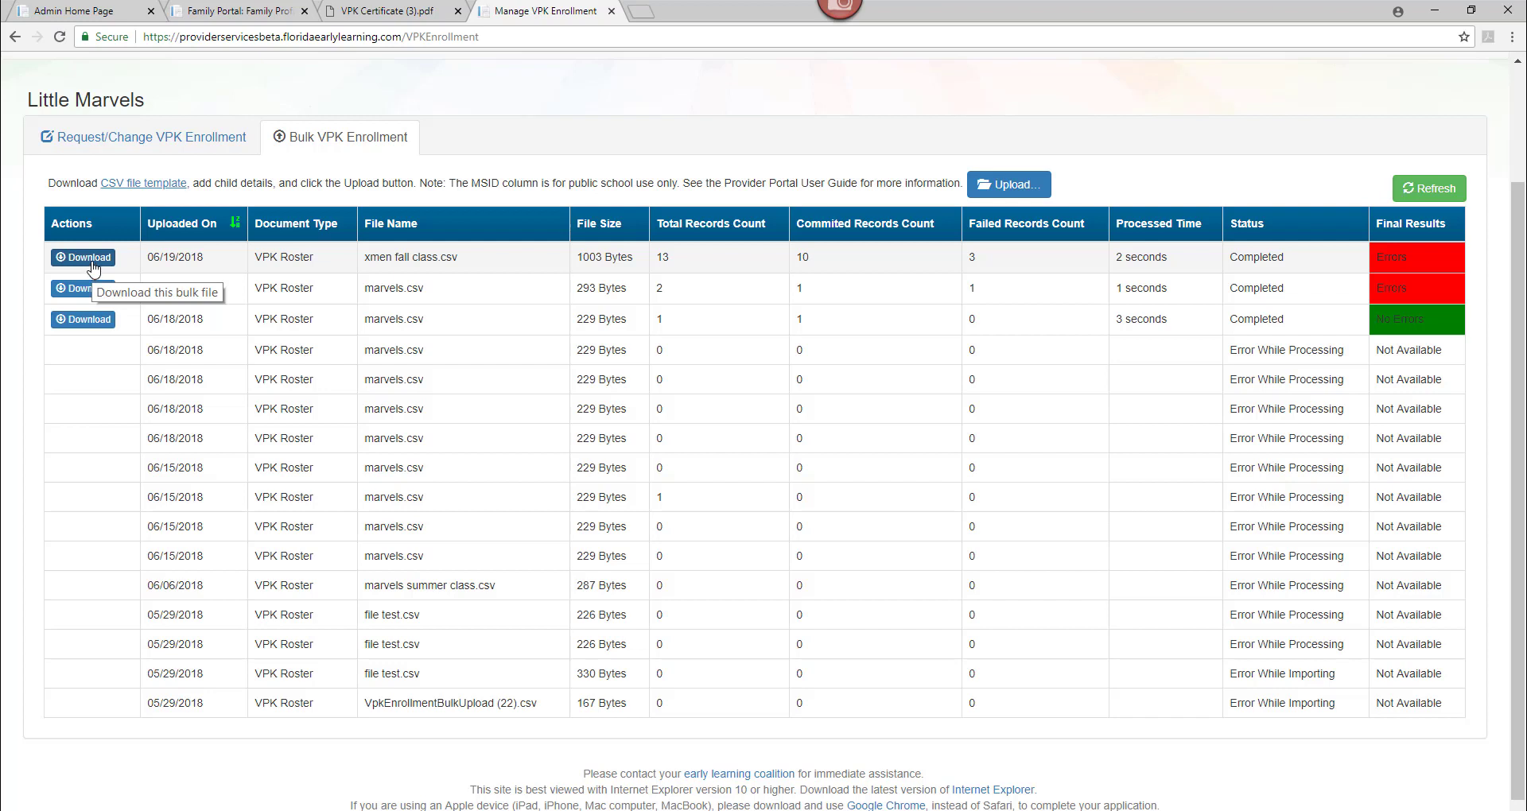
Check the CF18 - X-Mansion class roster in the enrollment view.
left_click(127, 138)
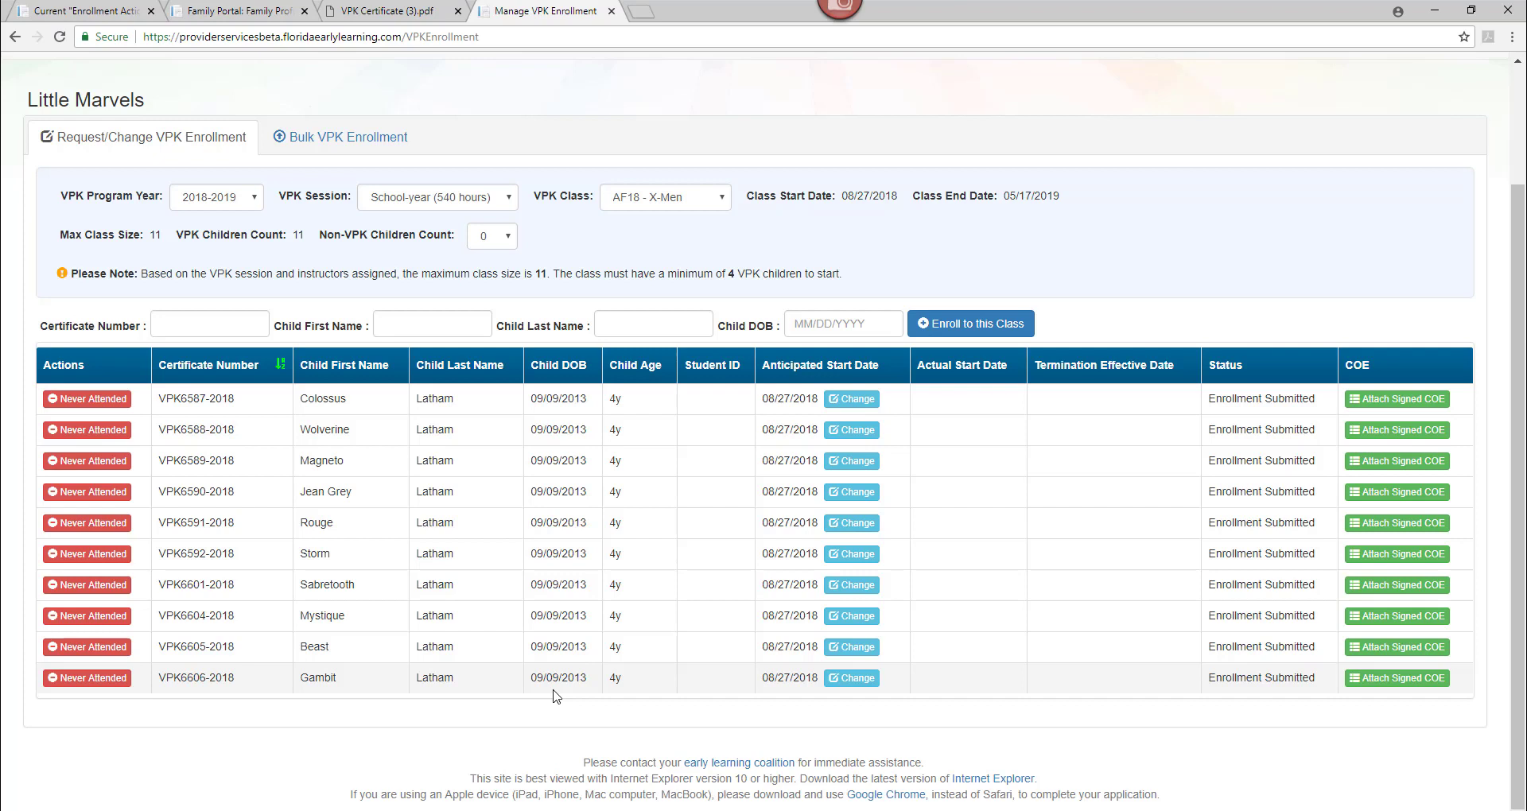
left_click(688, 205)
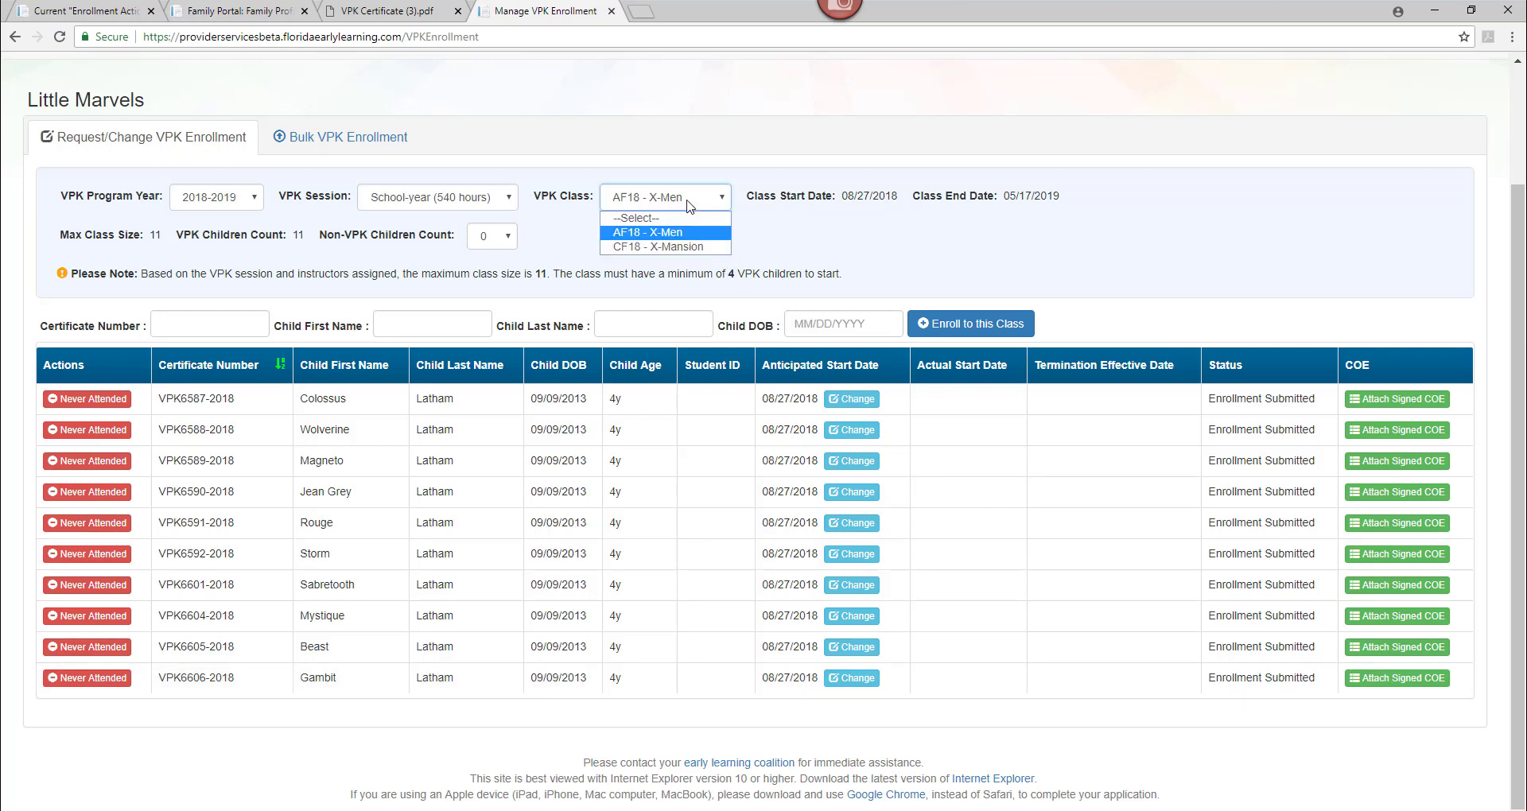
left_click(689, 247)
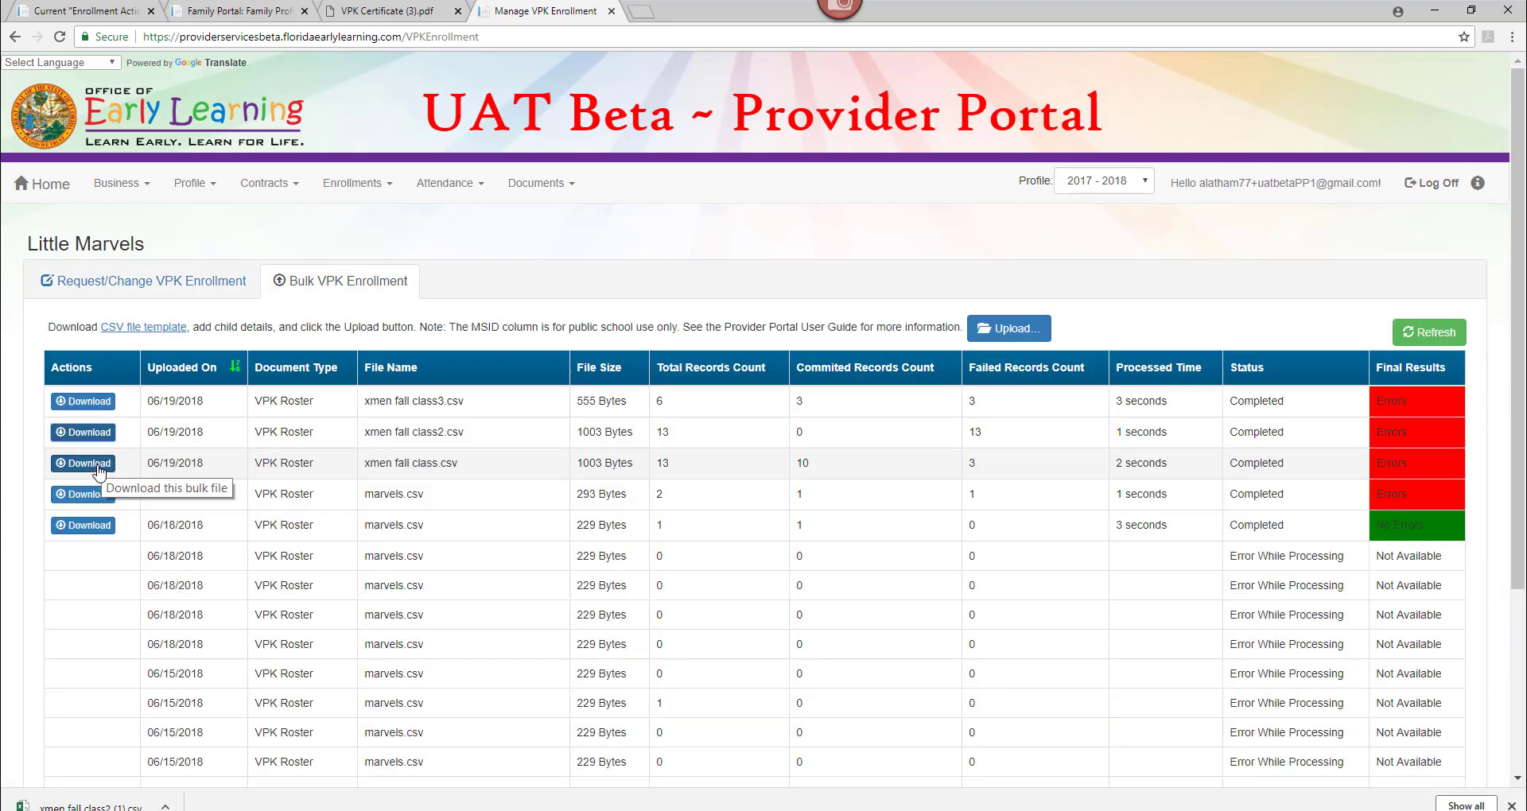
Download the xmen fall class.csv upload results and open them in Excel.
left_click(94, 464)
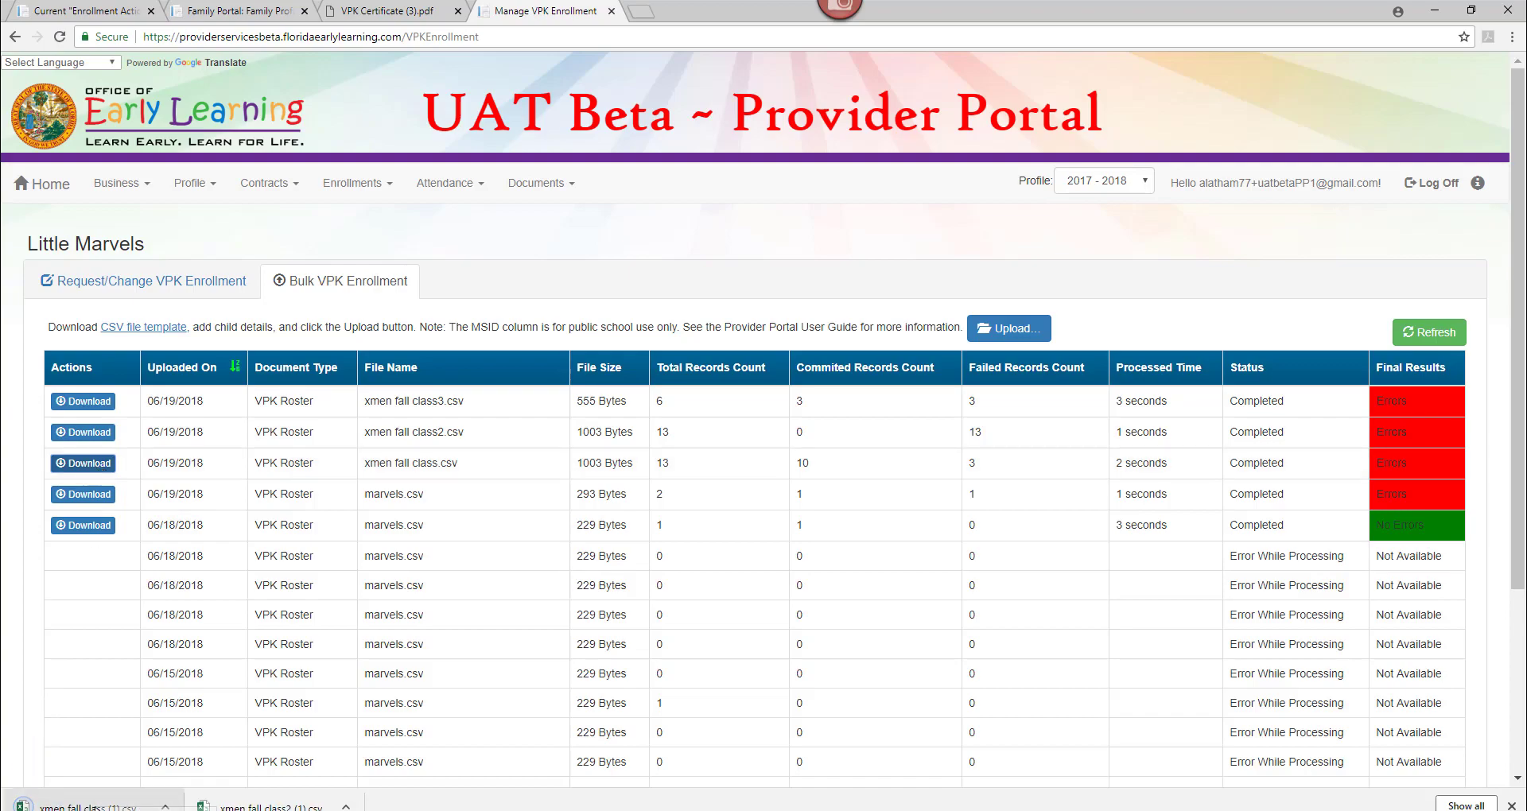
left_click(88, 806)
scroll(1131, 788, "right", 3)
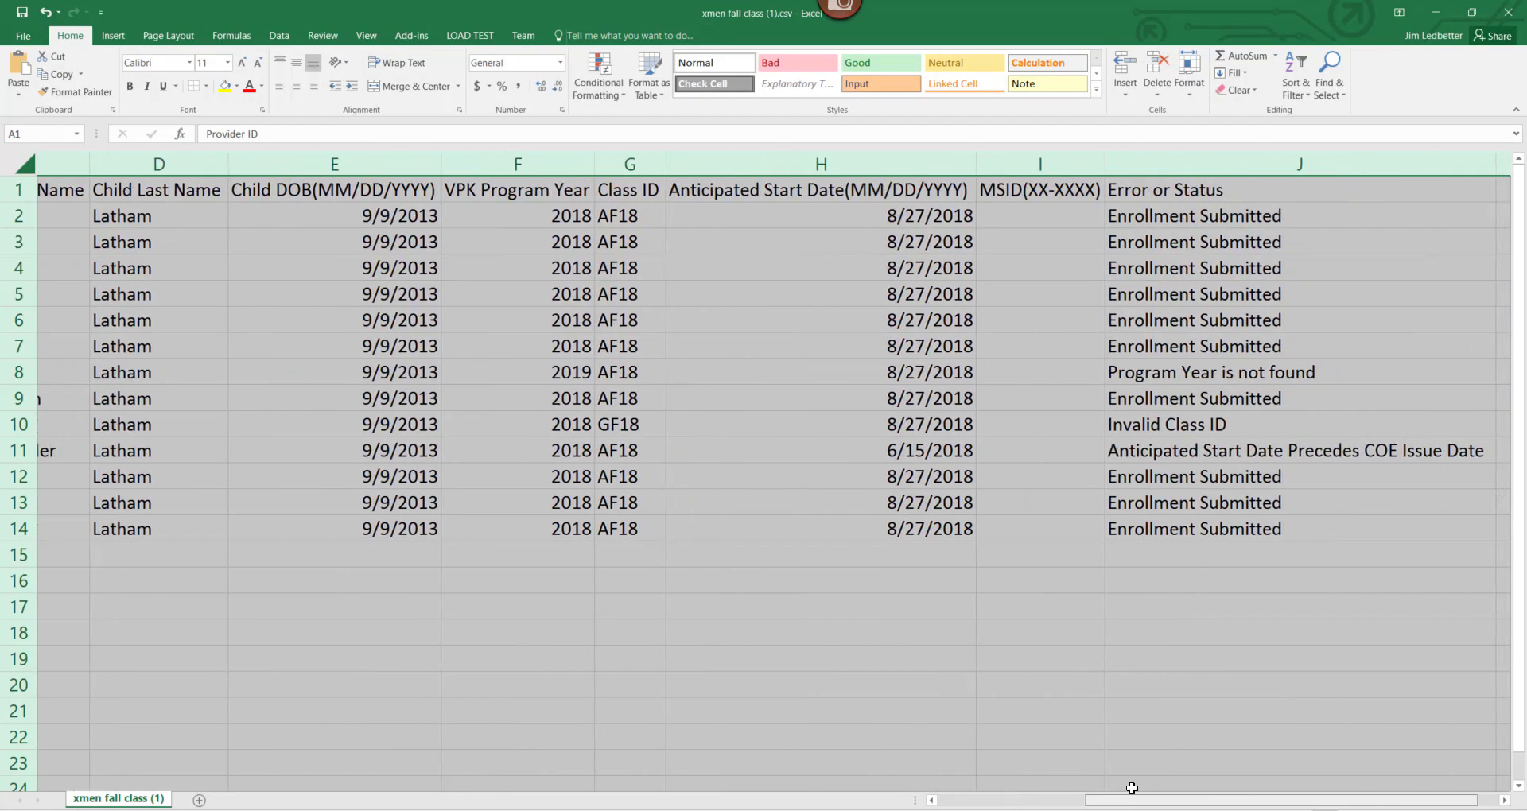
Delete the first six Enrollment Submitted rows.
scroll(1131, 788, "right", 1)
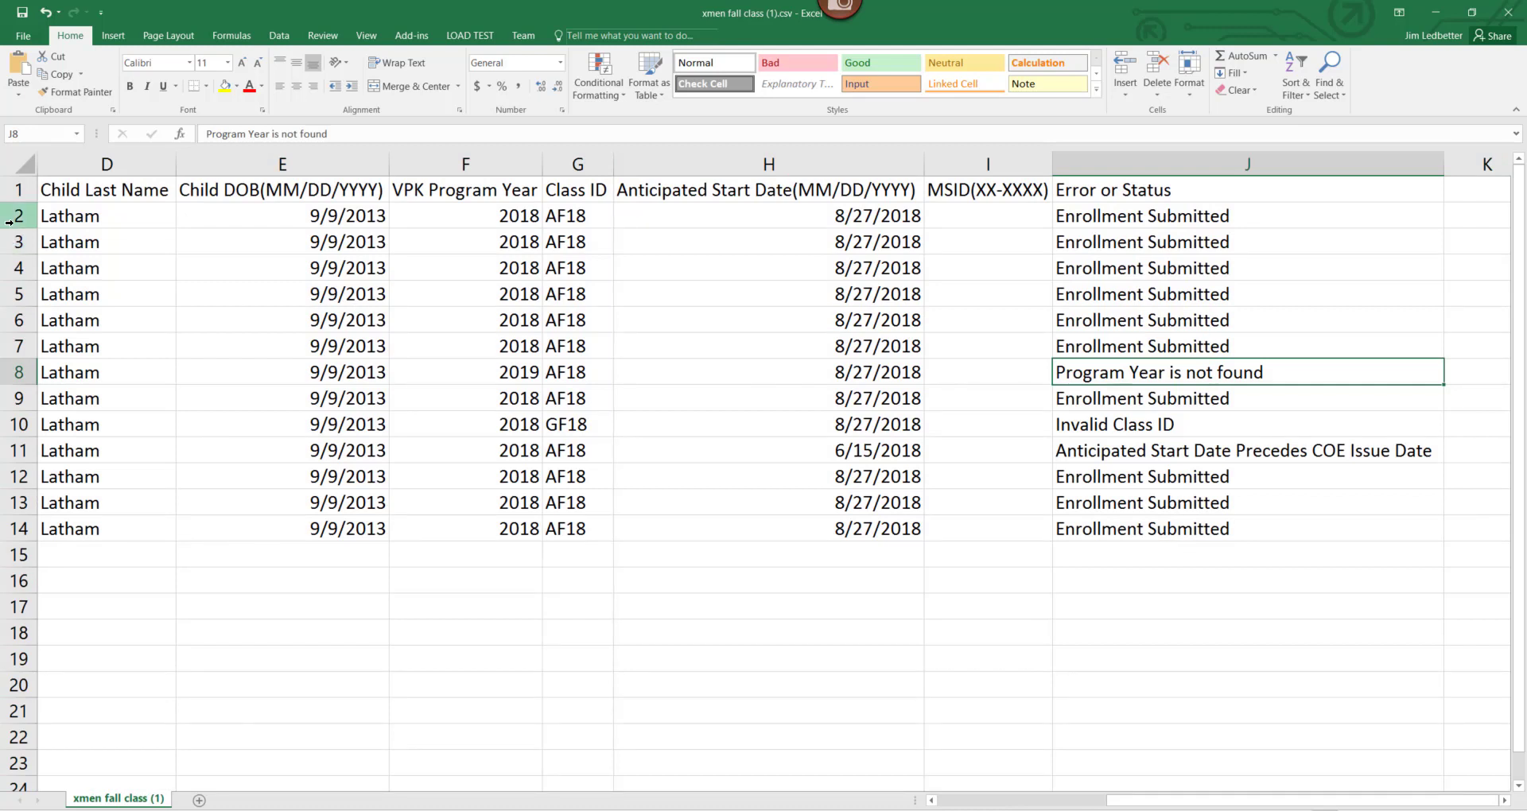
left_click_drag(10, 222, 15, 342)
right_click(12, 294)
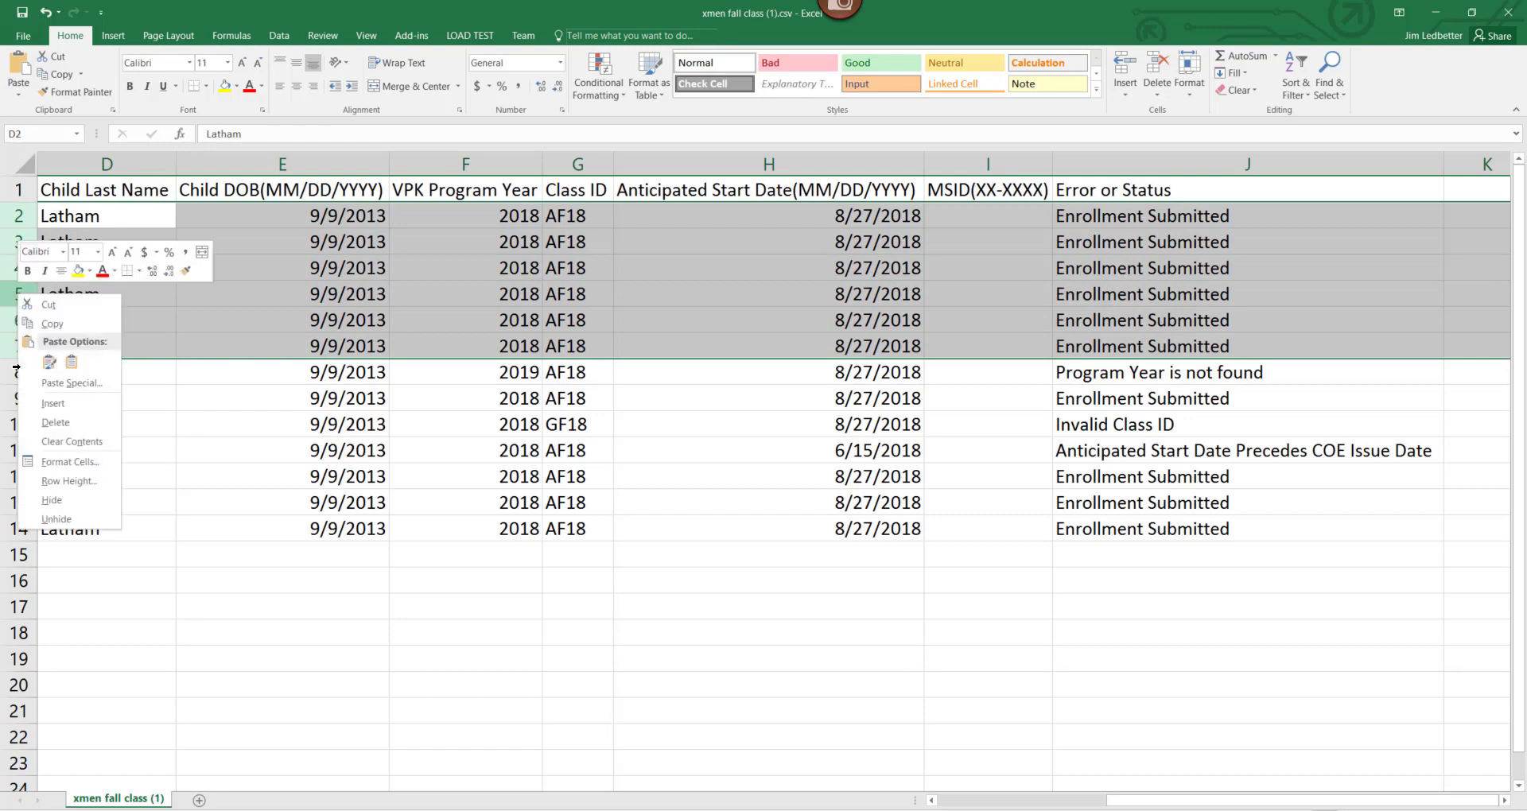
left_click(56, 424)
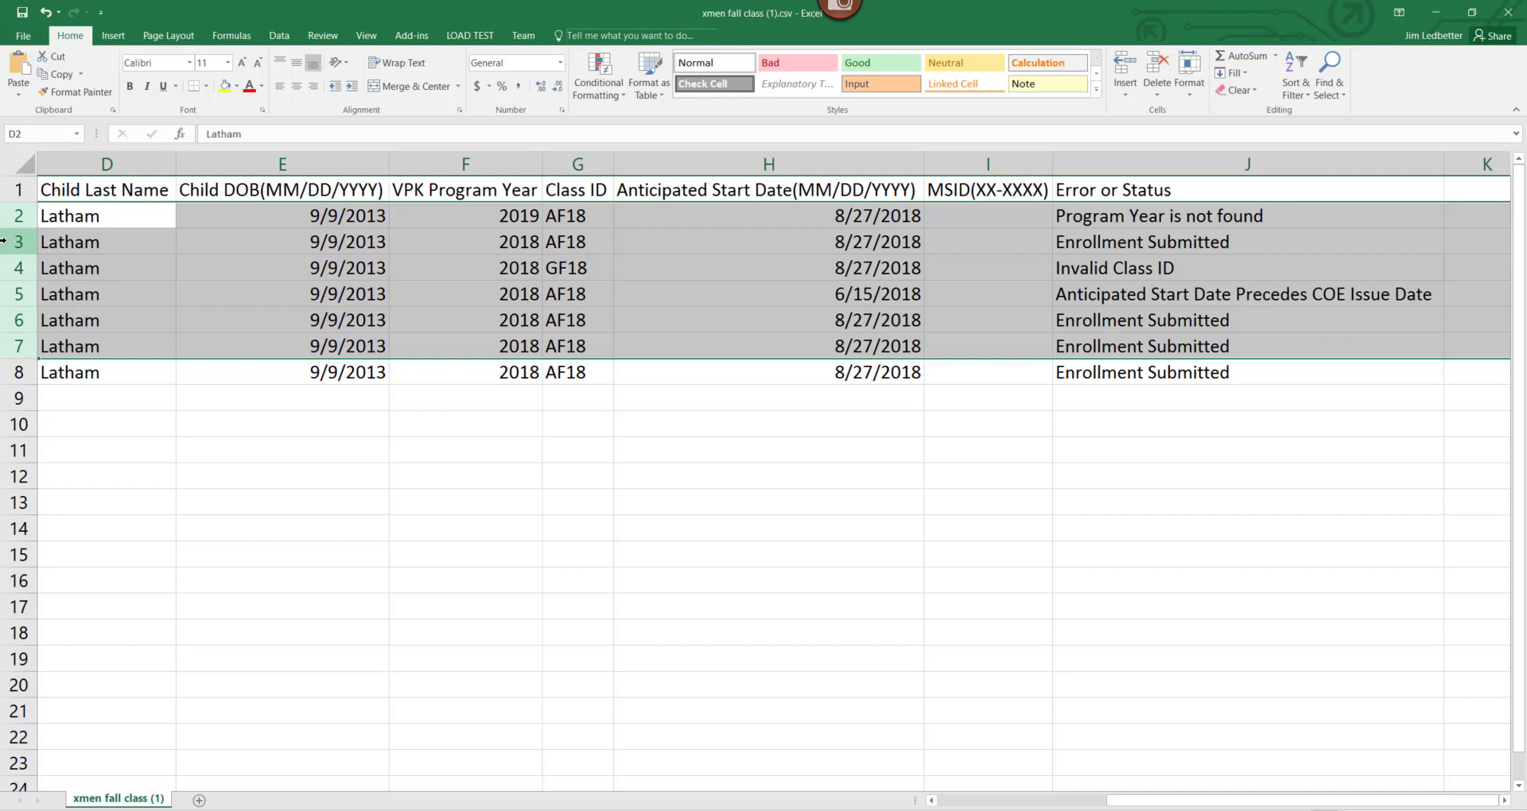
Delete the remaining four Enrollment Submitted rows, leaving only the three failed rows.
left_click(3, 239)
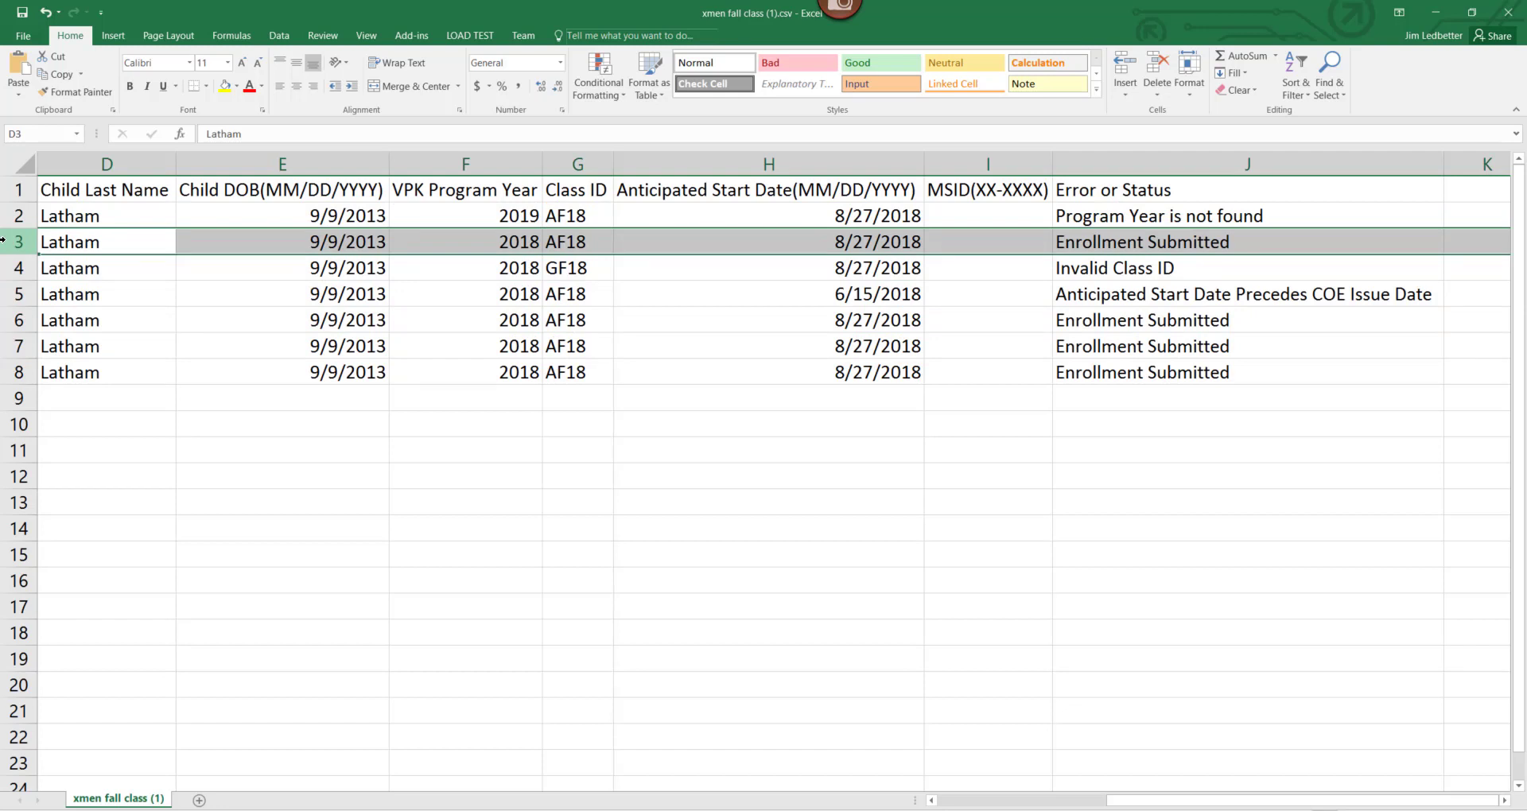
right_click(2, 239)
left_click(50, 465)
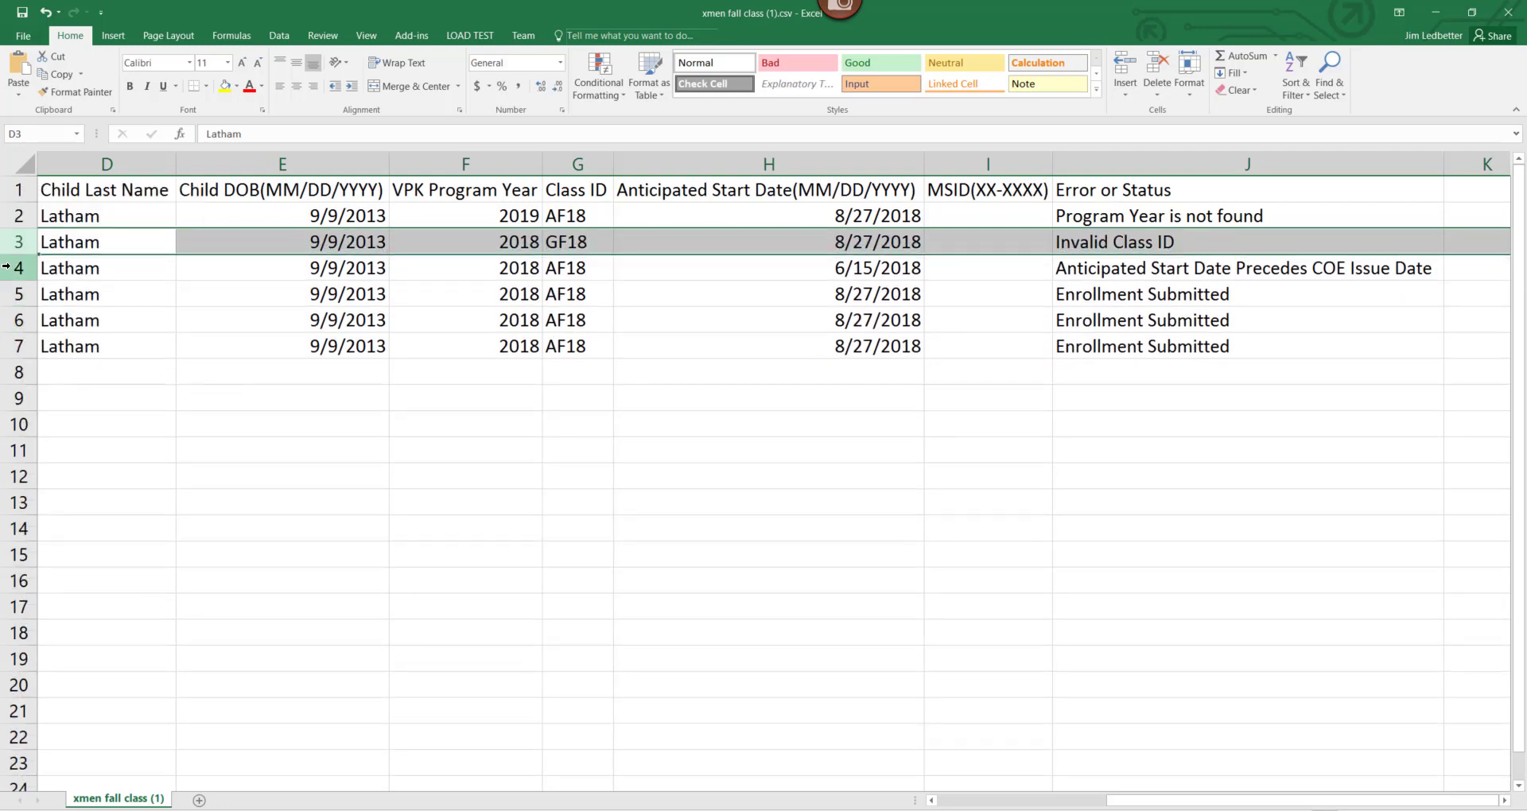
left_click_drag(6, 286, 12, 347)
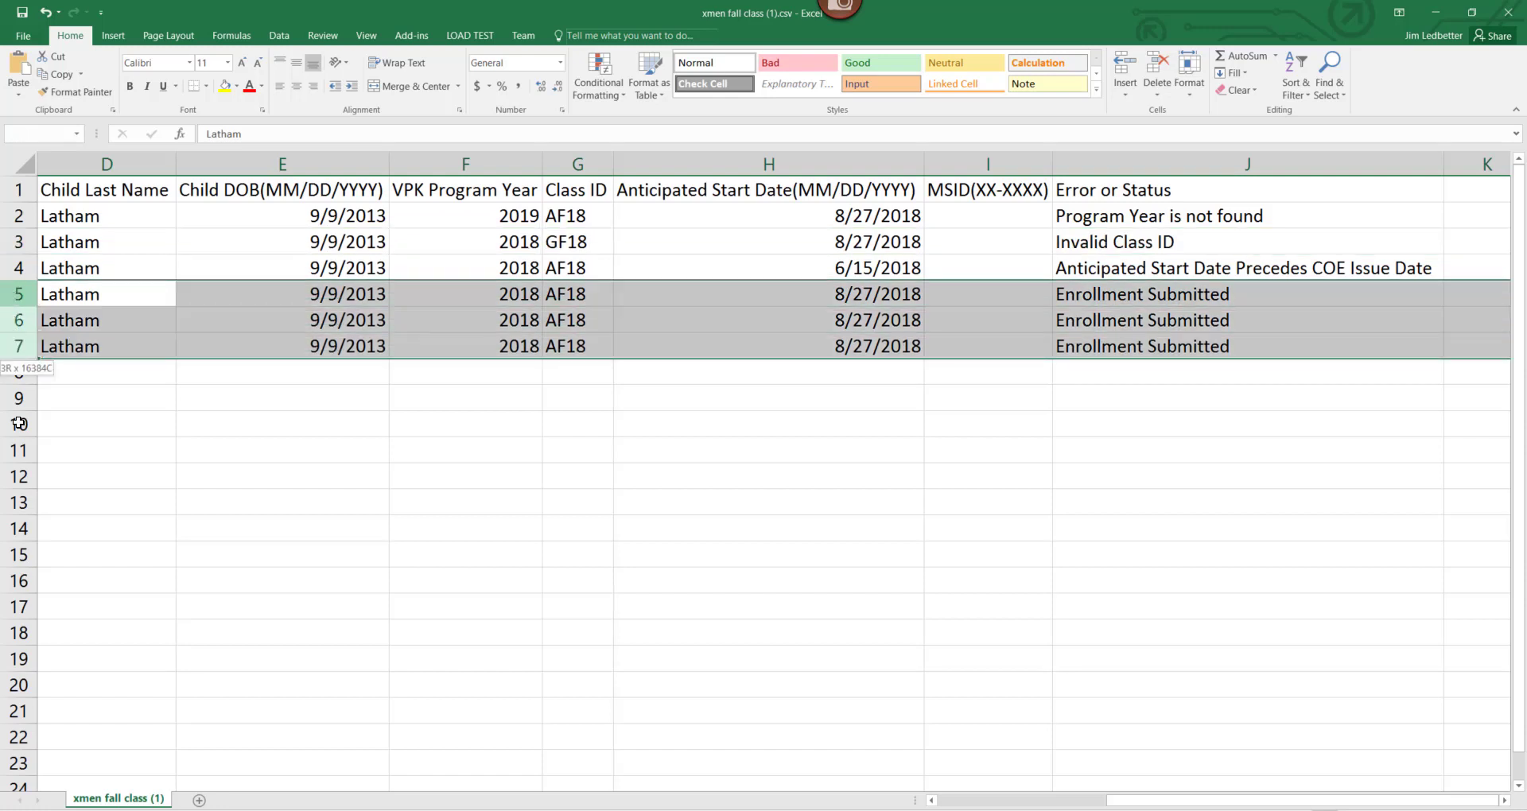
right_click(14, 331)
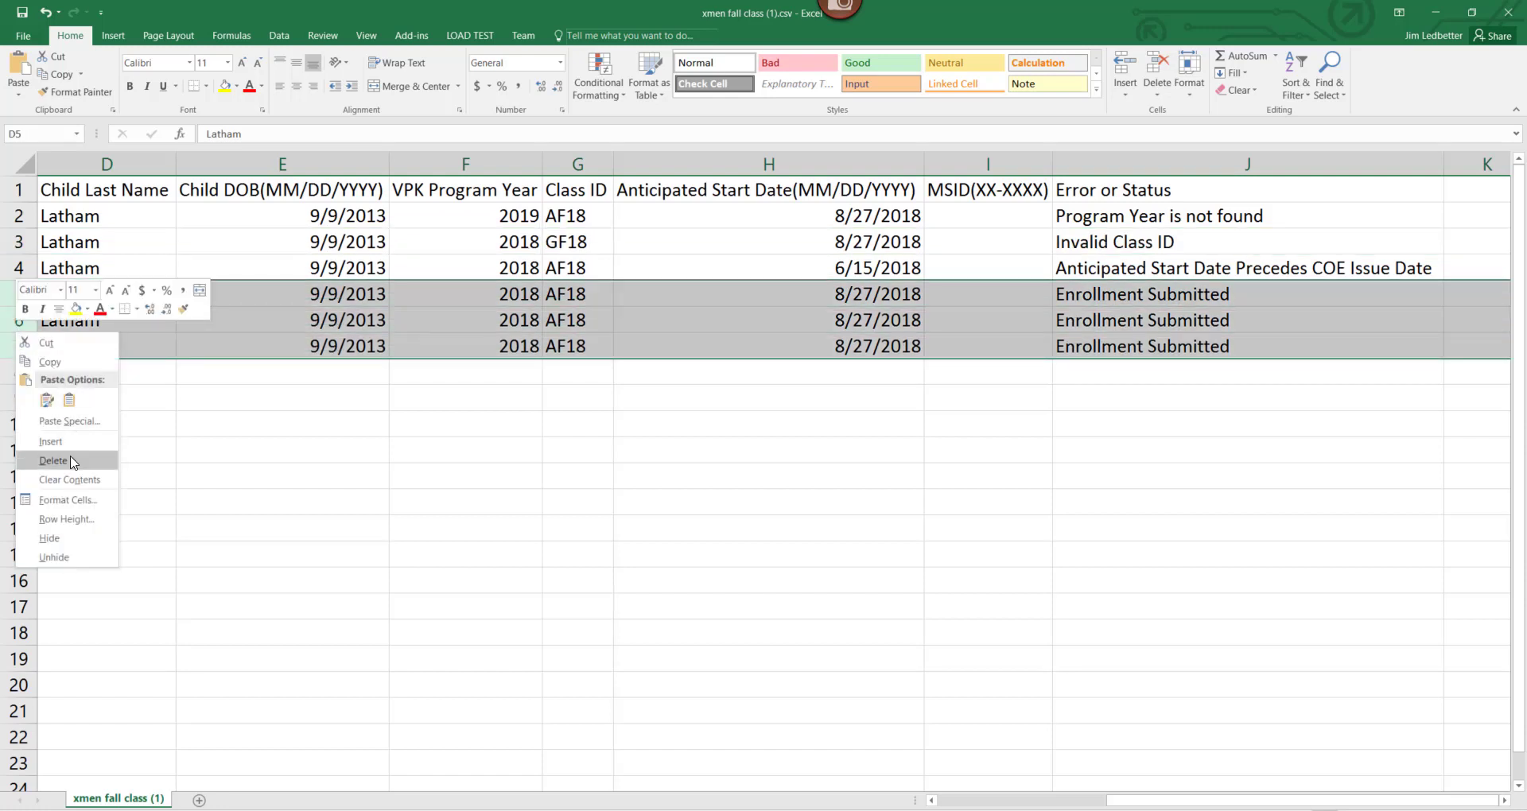
left_click(64, 464)
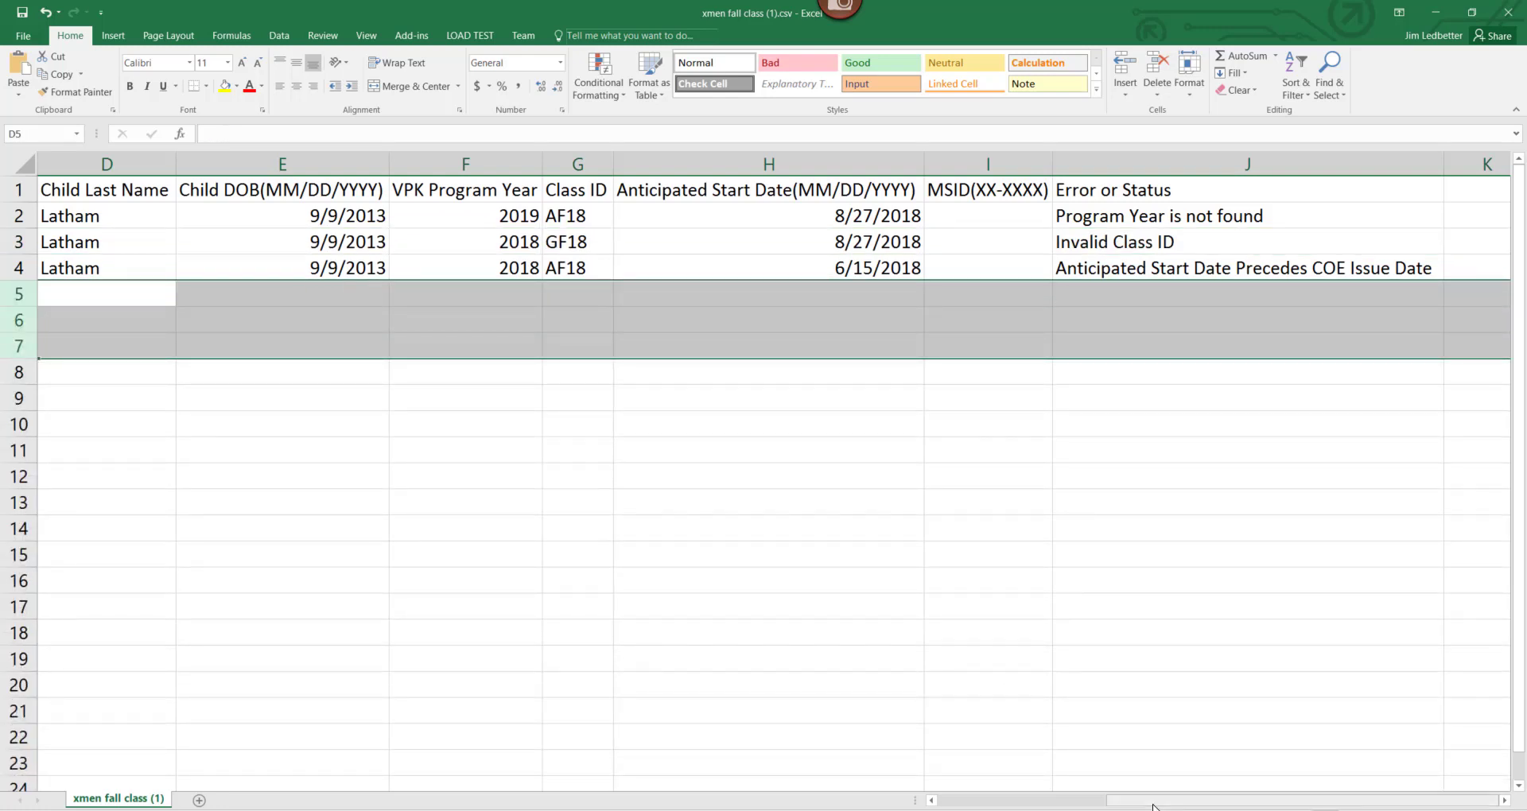
left_click_drag(1121, 800, 1052, 800)
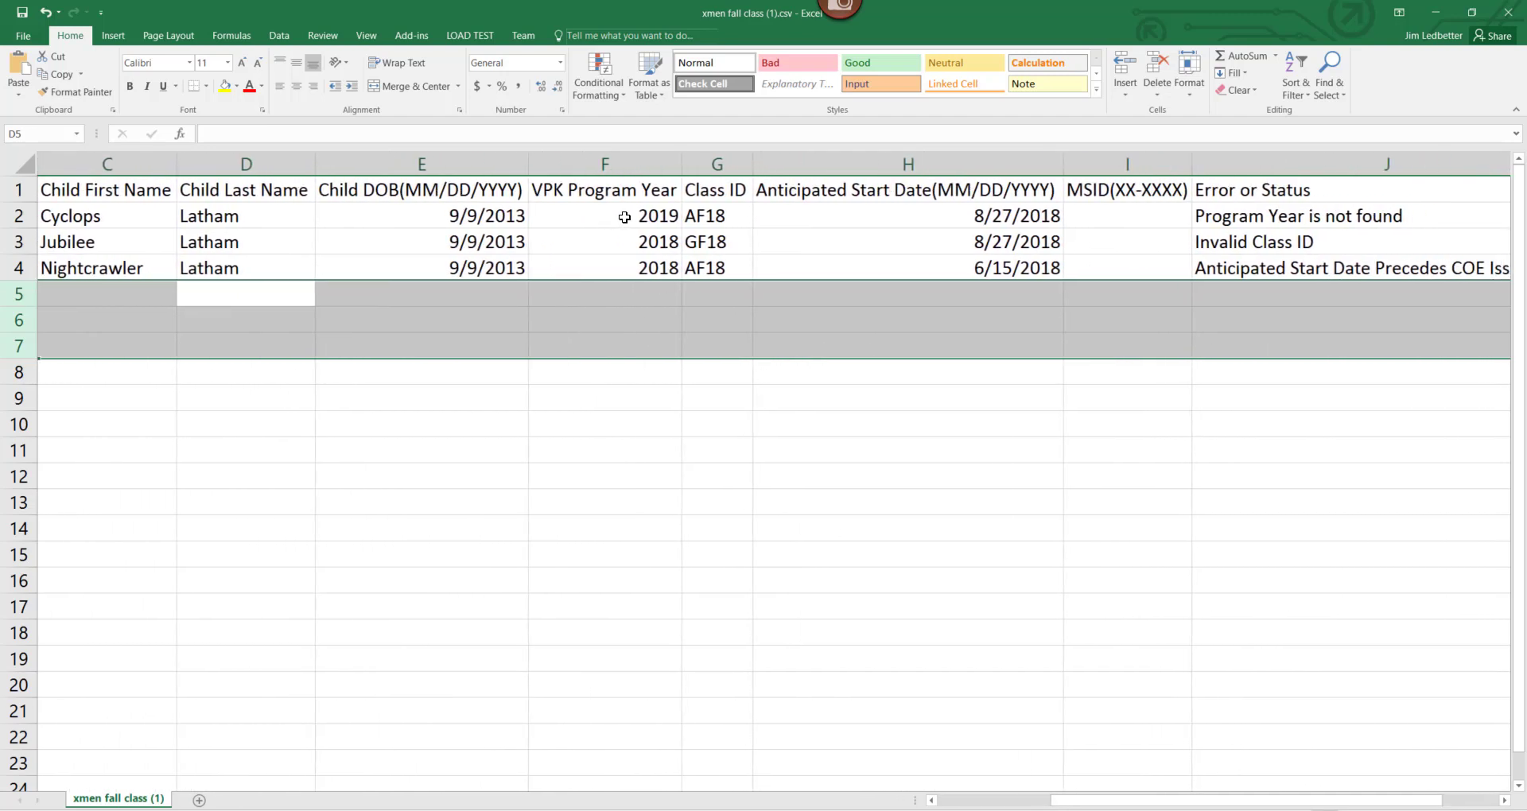
Change the program year to 2018, the GF18 class ID to AF, and the start date to 8/27/2018.
left_click(608, 220)
type("2018")
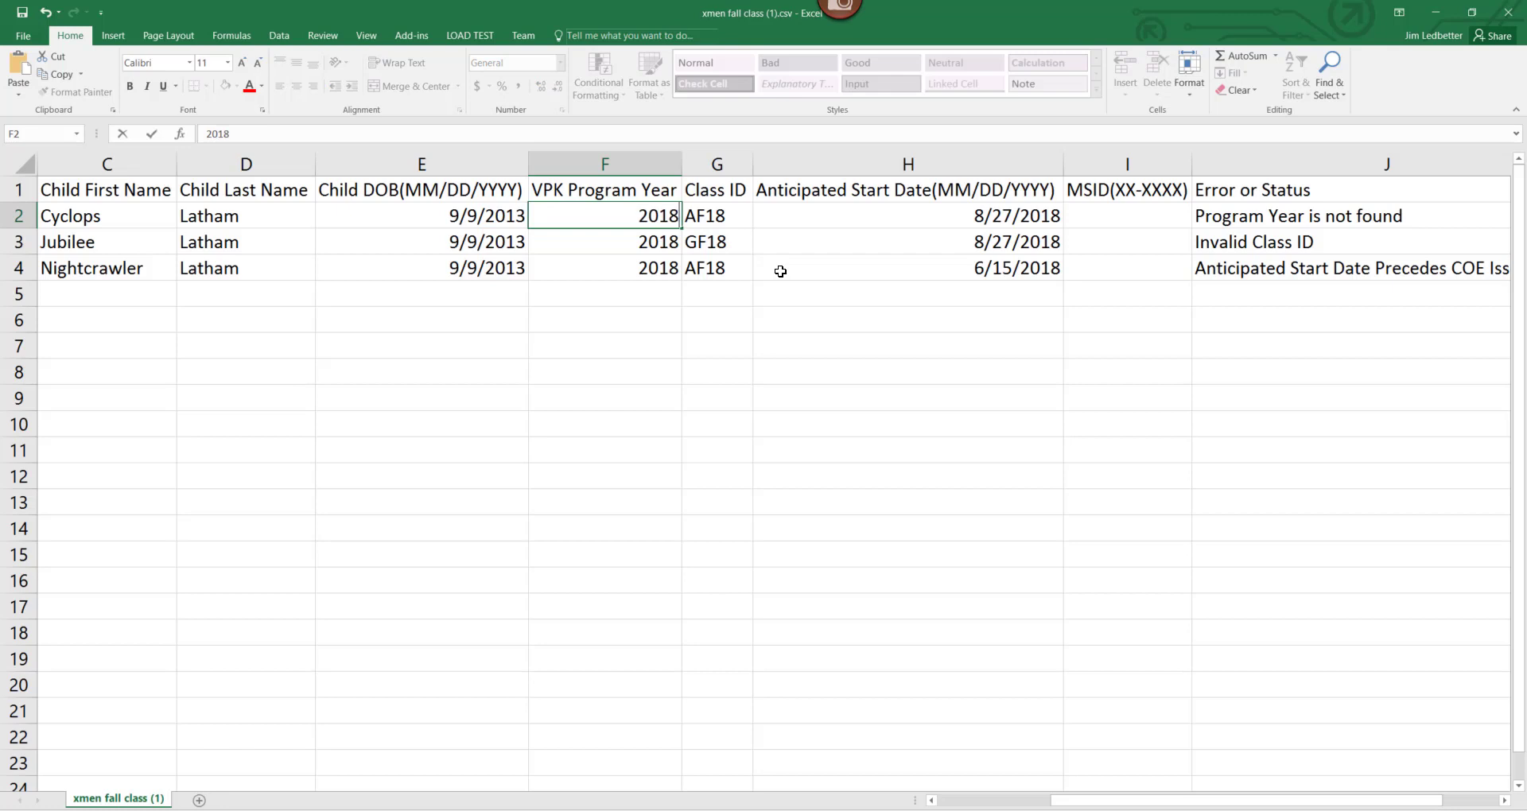
left_click(720, 243)
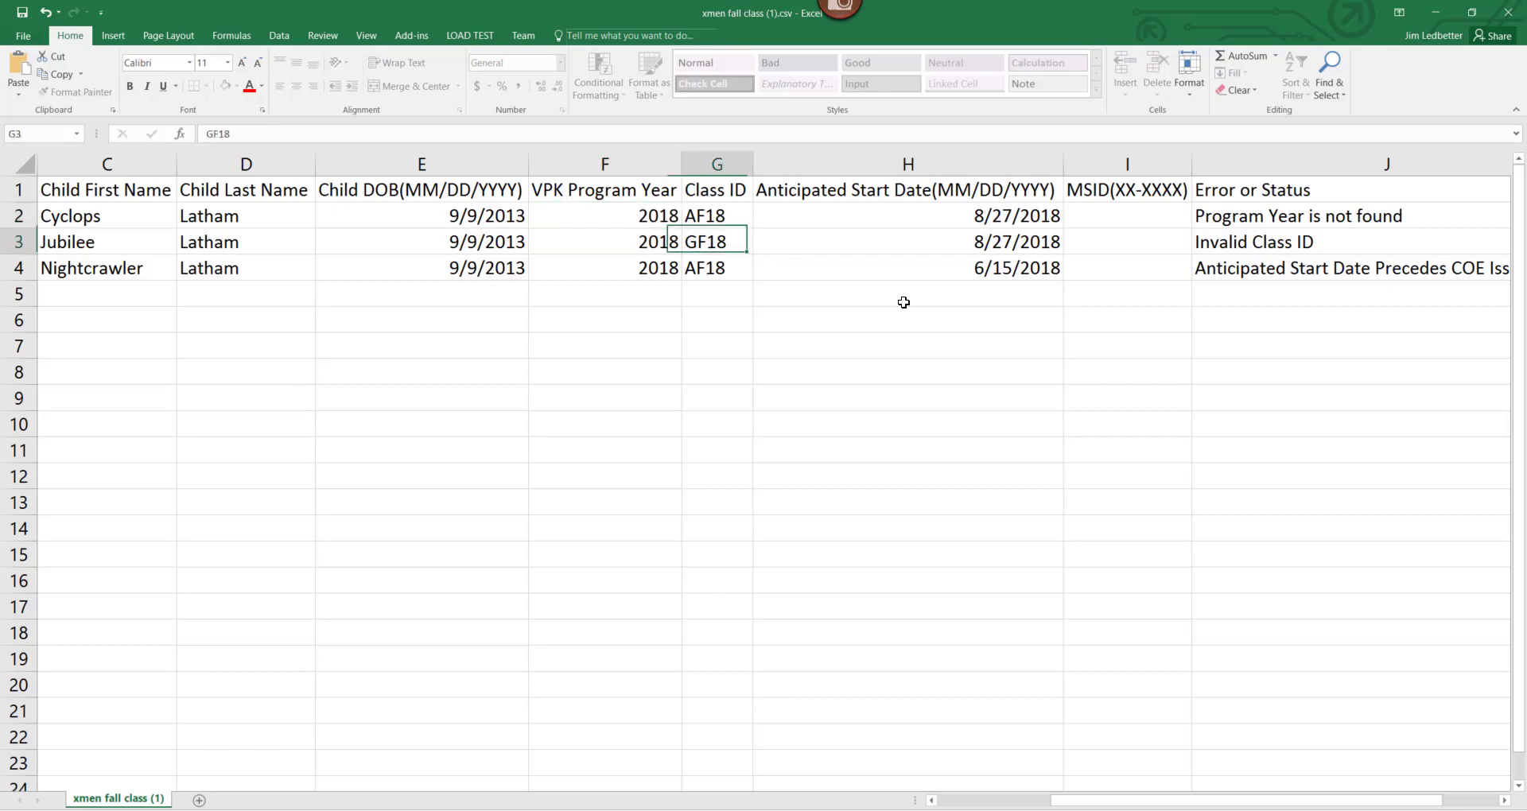
type("AF")
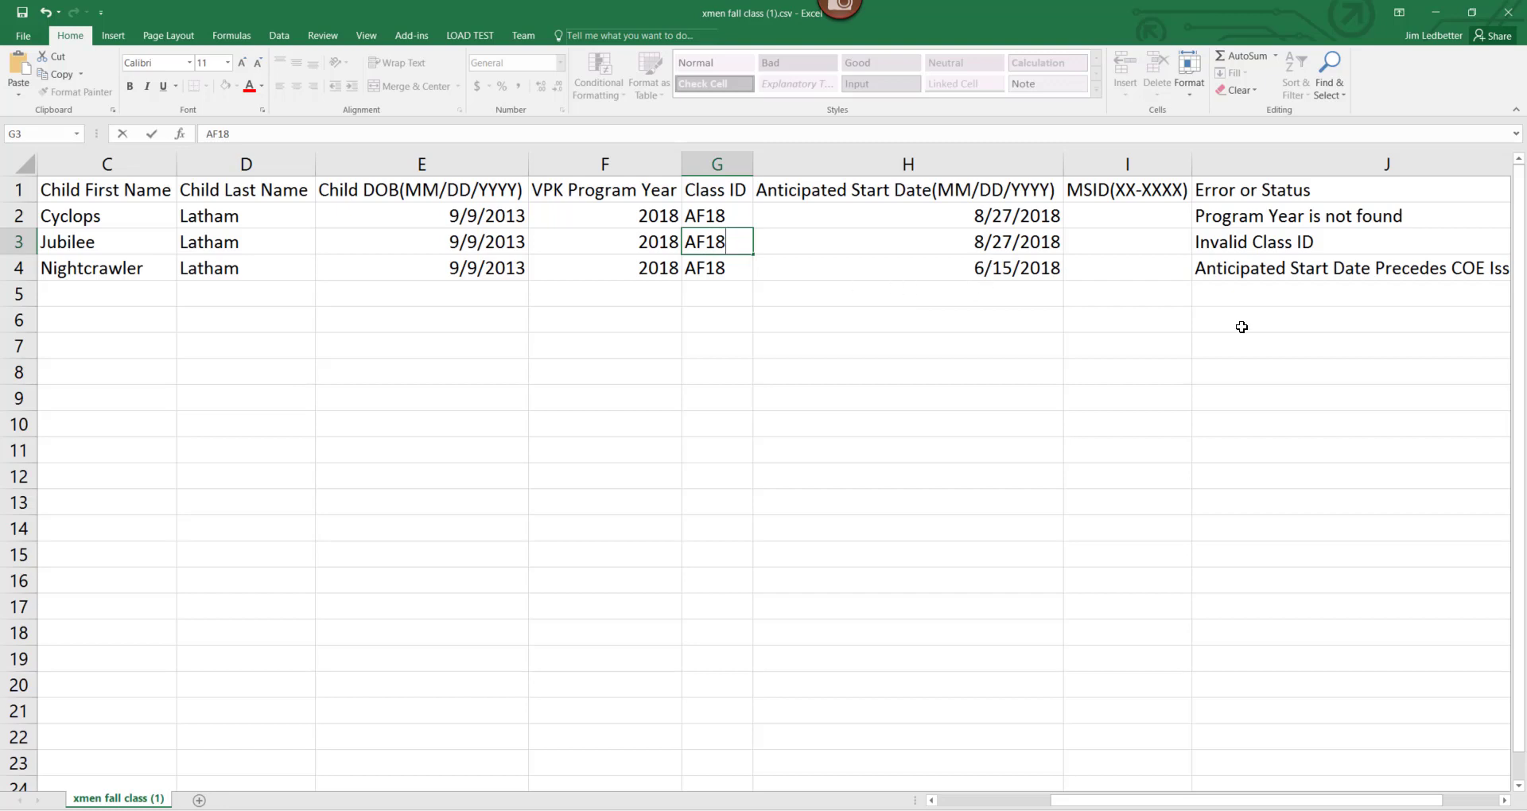
left_click(993, 263)
type("8/")
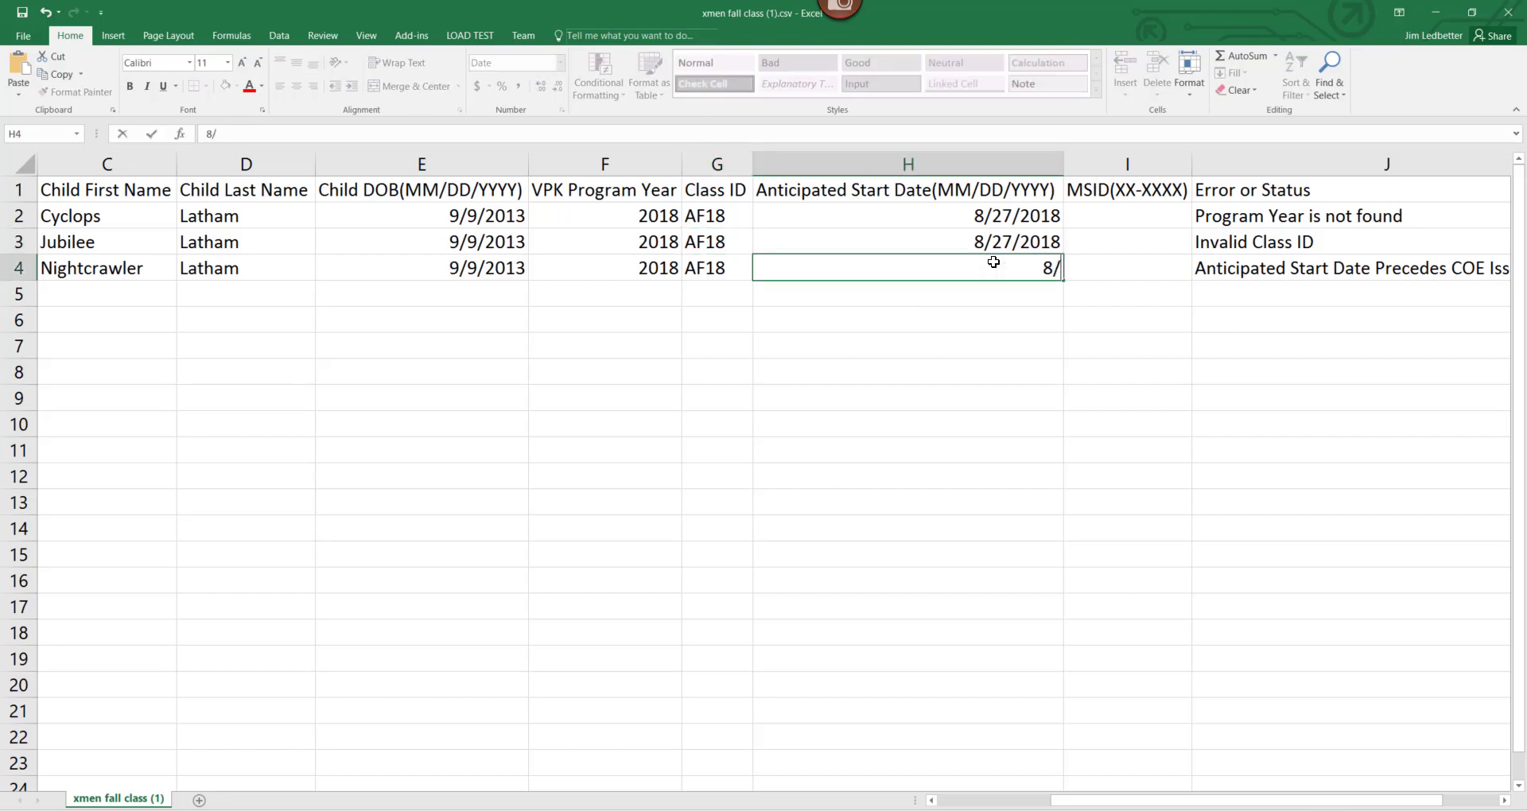
type("27/2018")
Delete the Error or Status column.
left_click(1213, 164)
right_click(1228, 163)
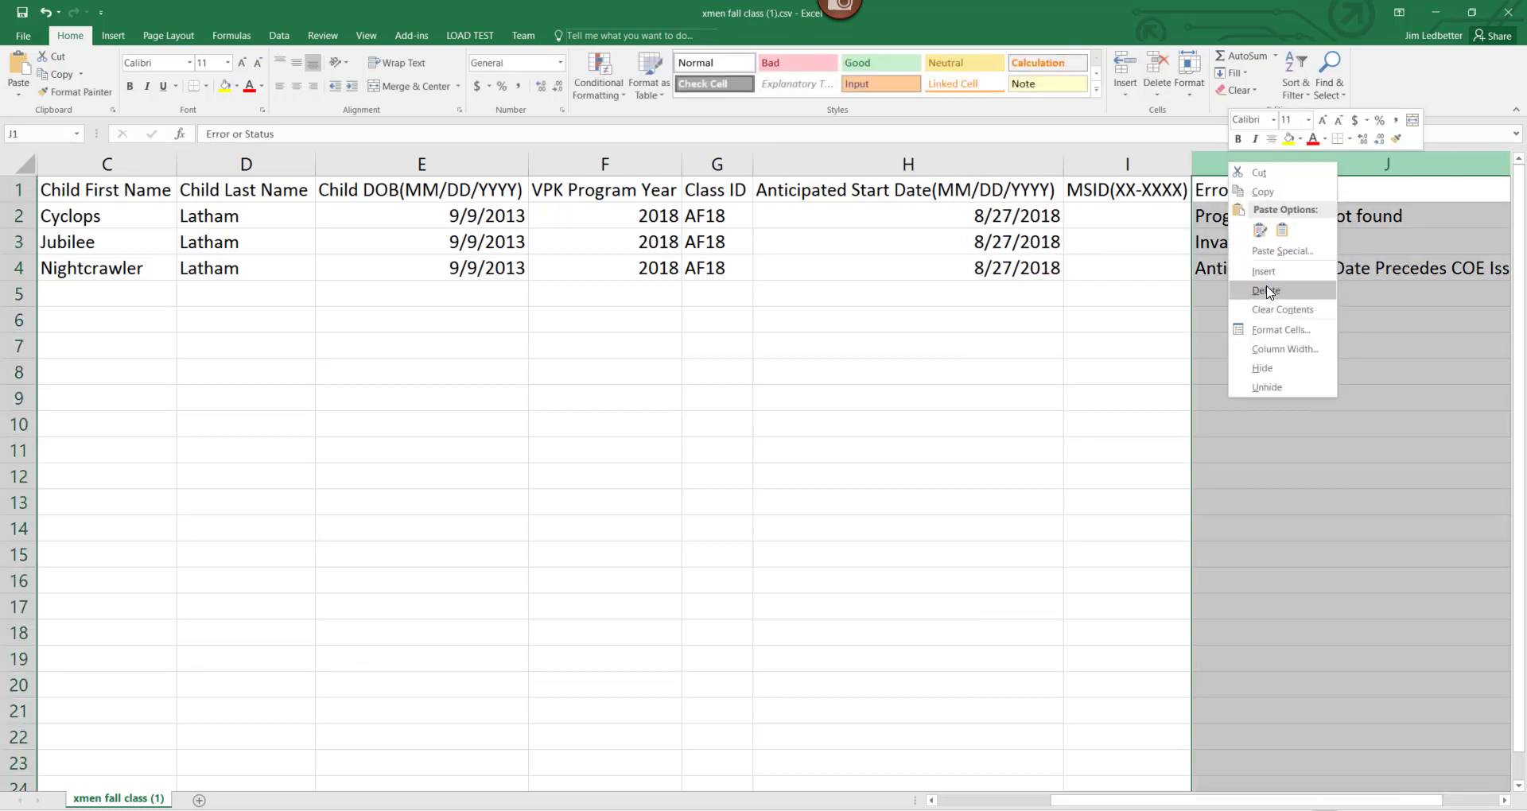
left_click(1266, 291)
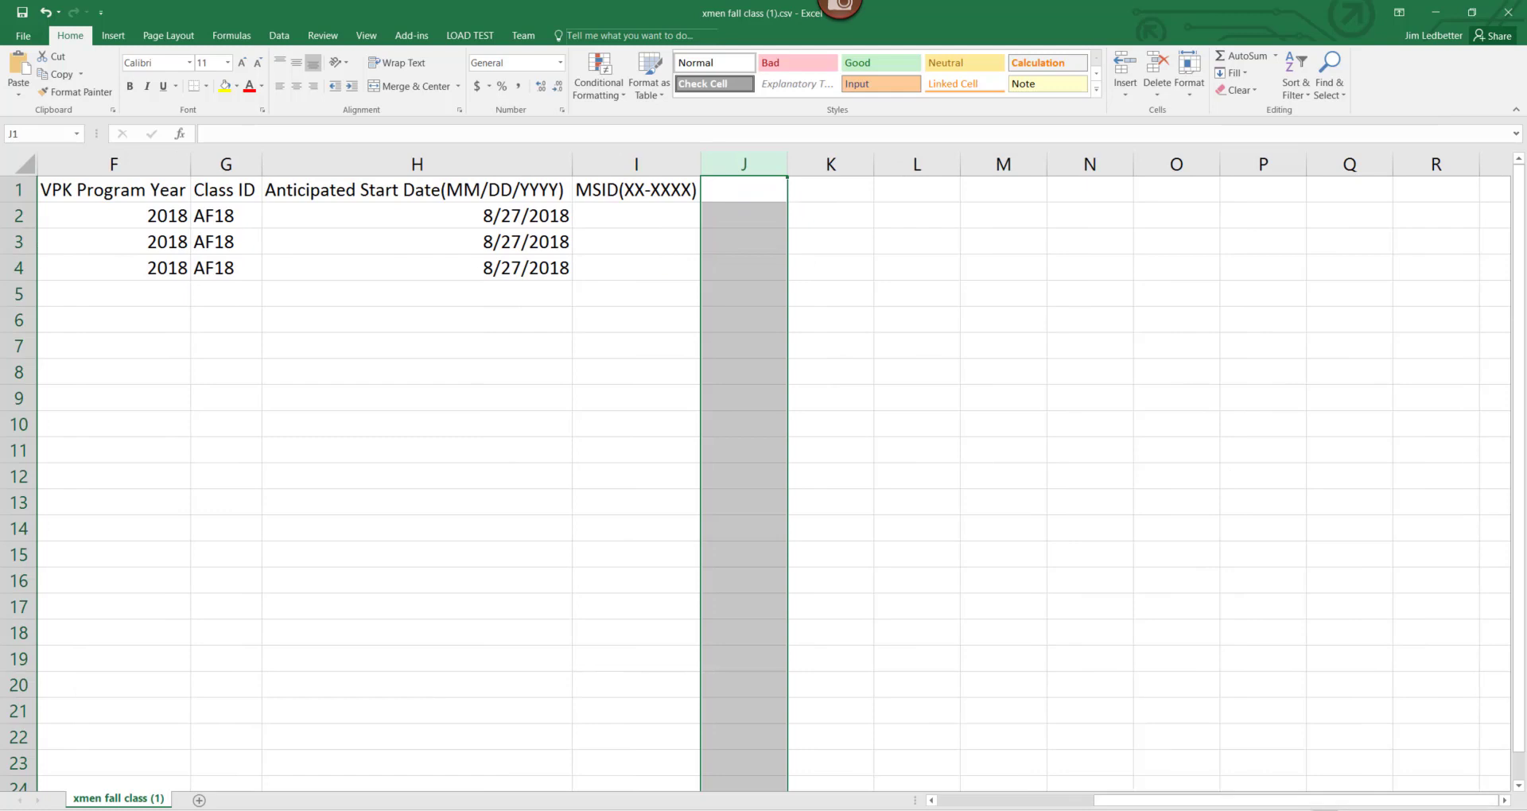
left_click_drag(1161, 800, 1005, 800)
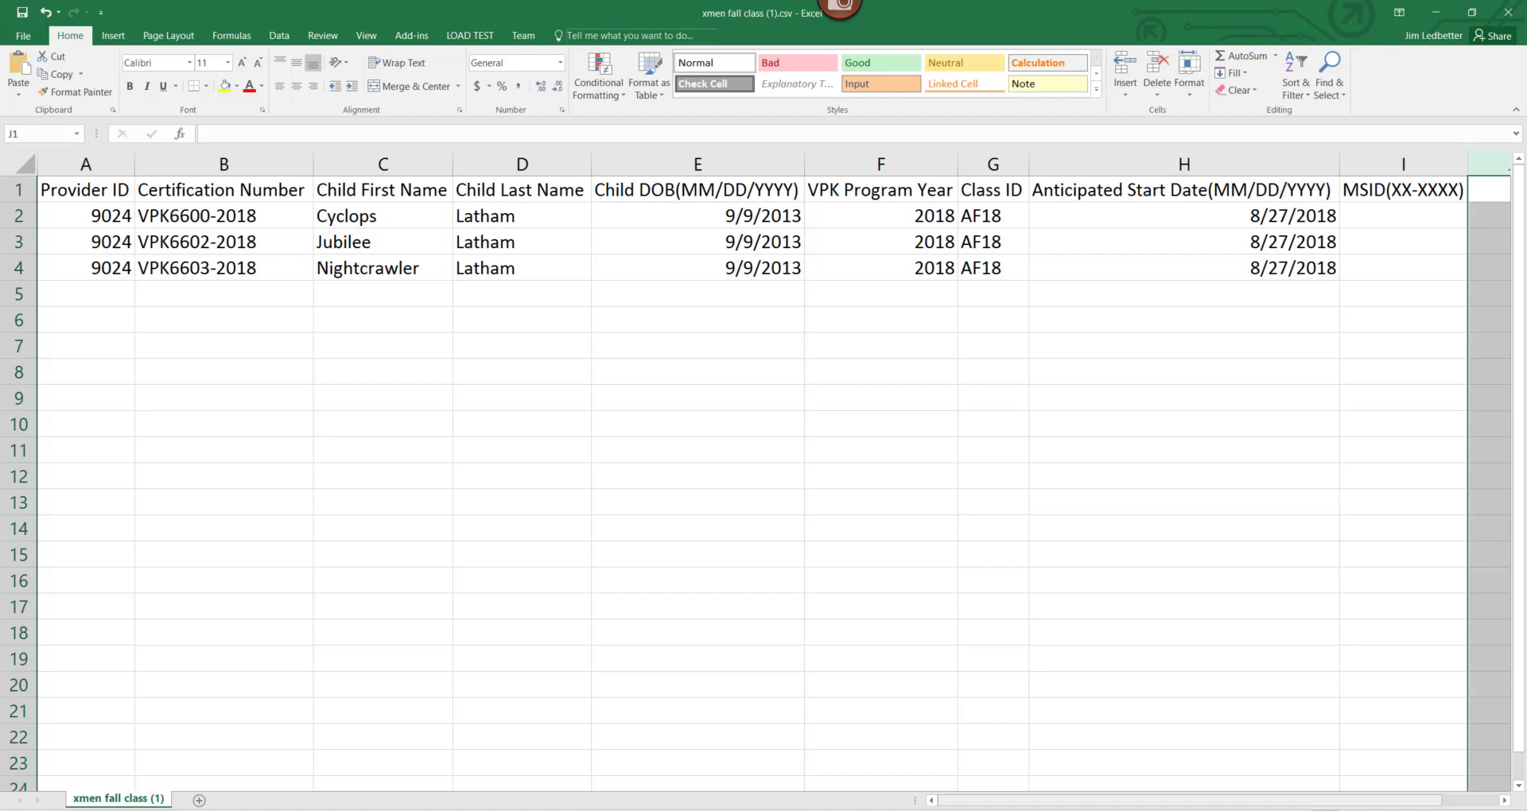
Set the Class ID in G3 and G4 to CF18.
left_click(979, 247)
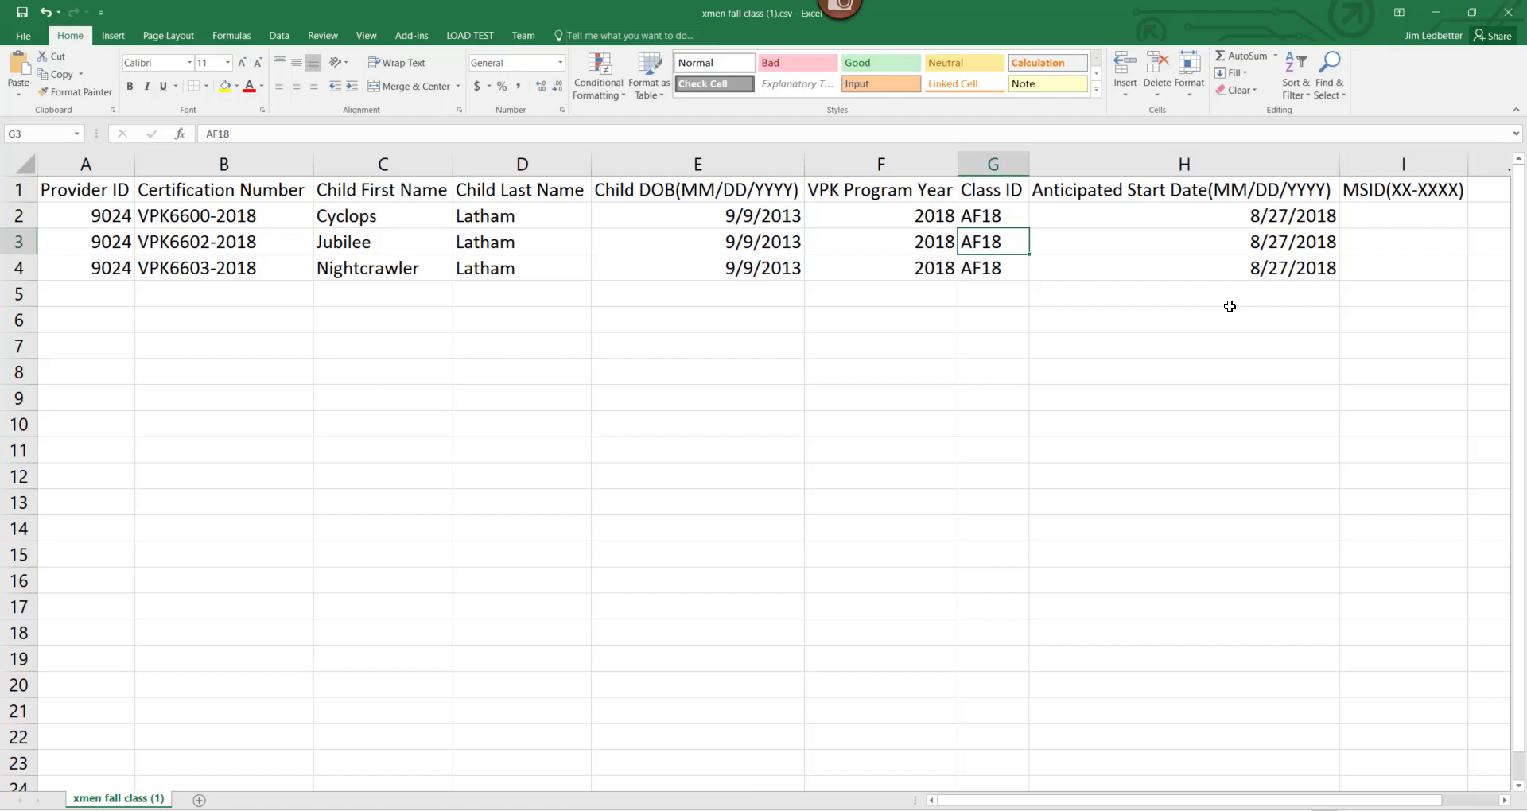
type("CF")
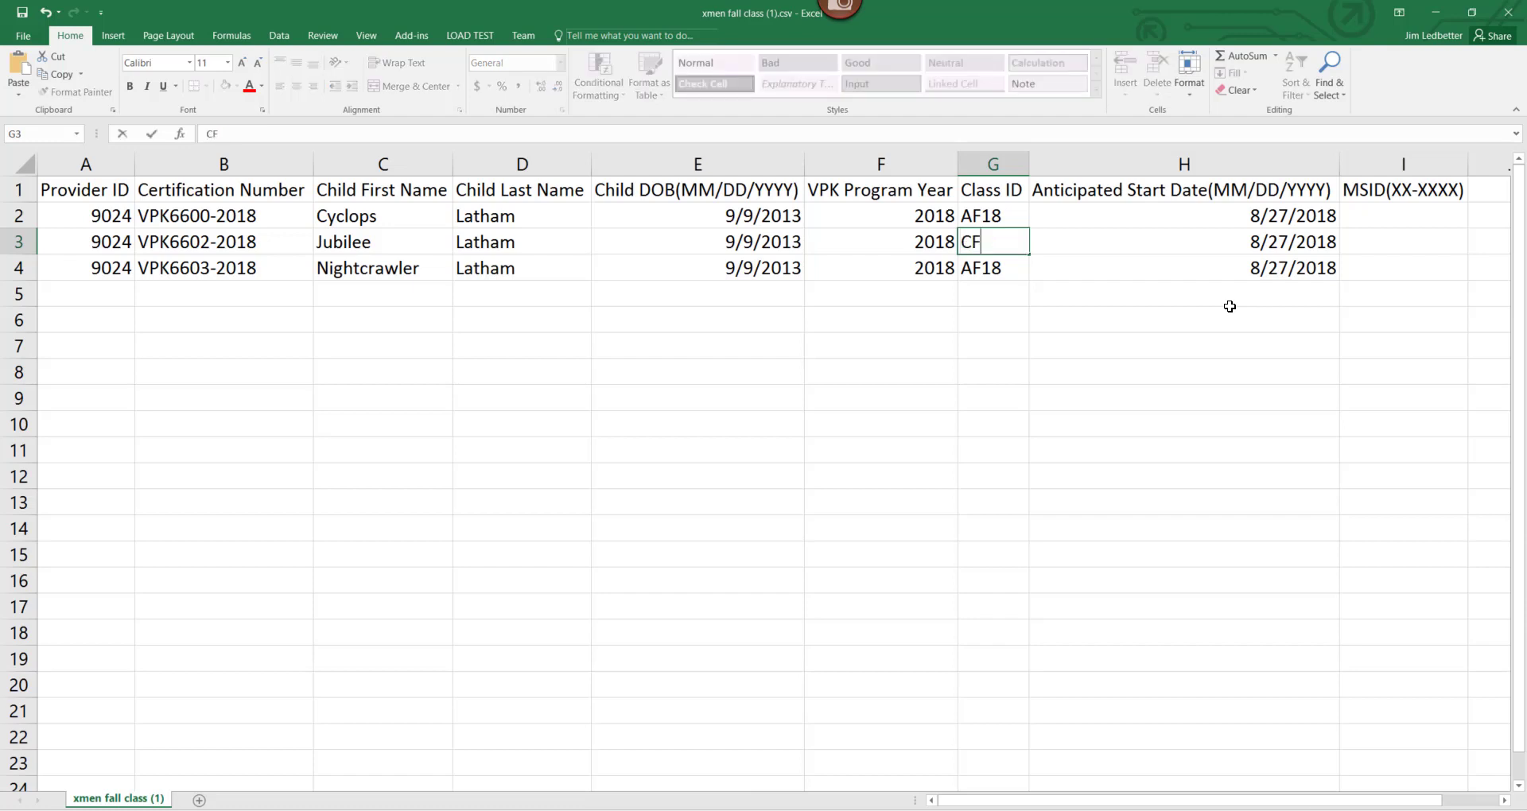
type("2")
key("BackSpace")
type("18")
key("Return")
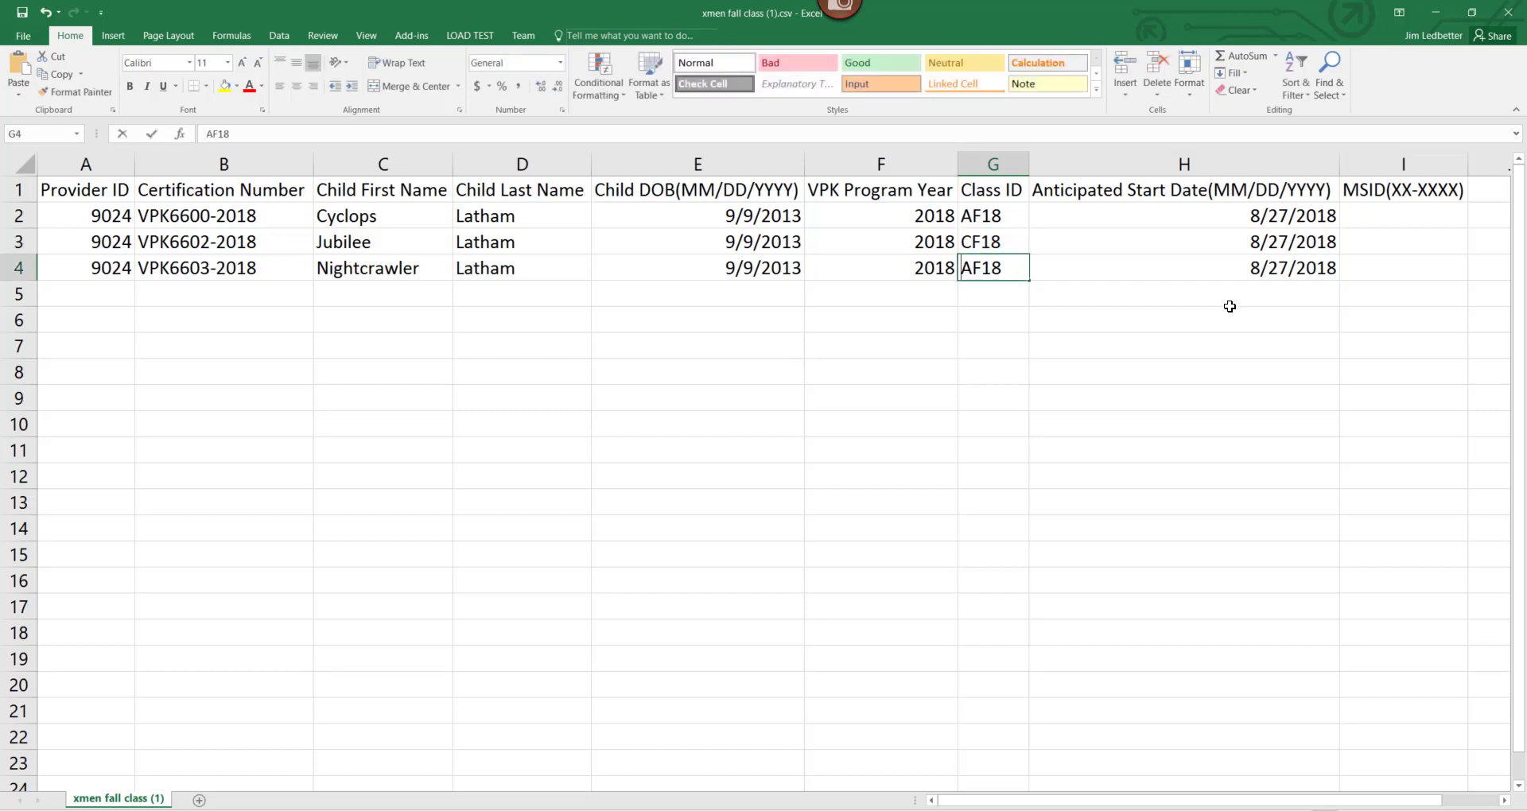
type("CF18")
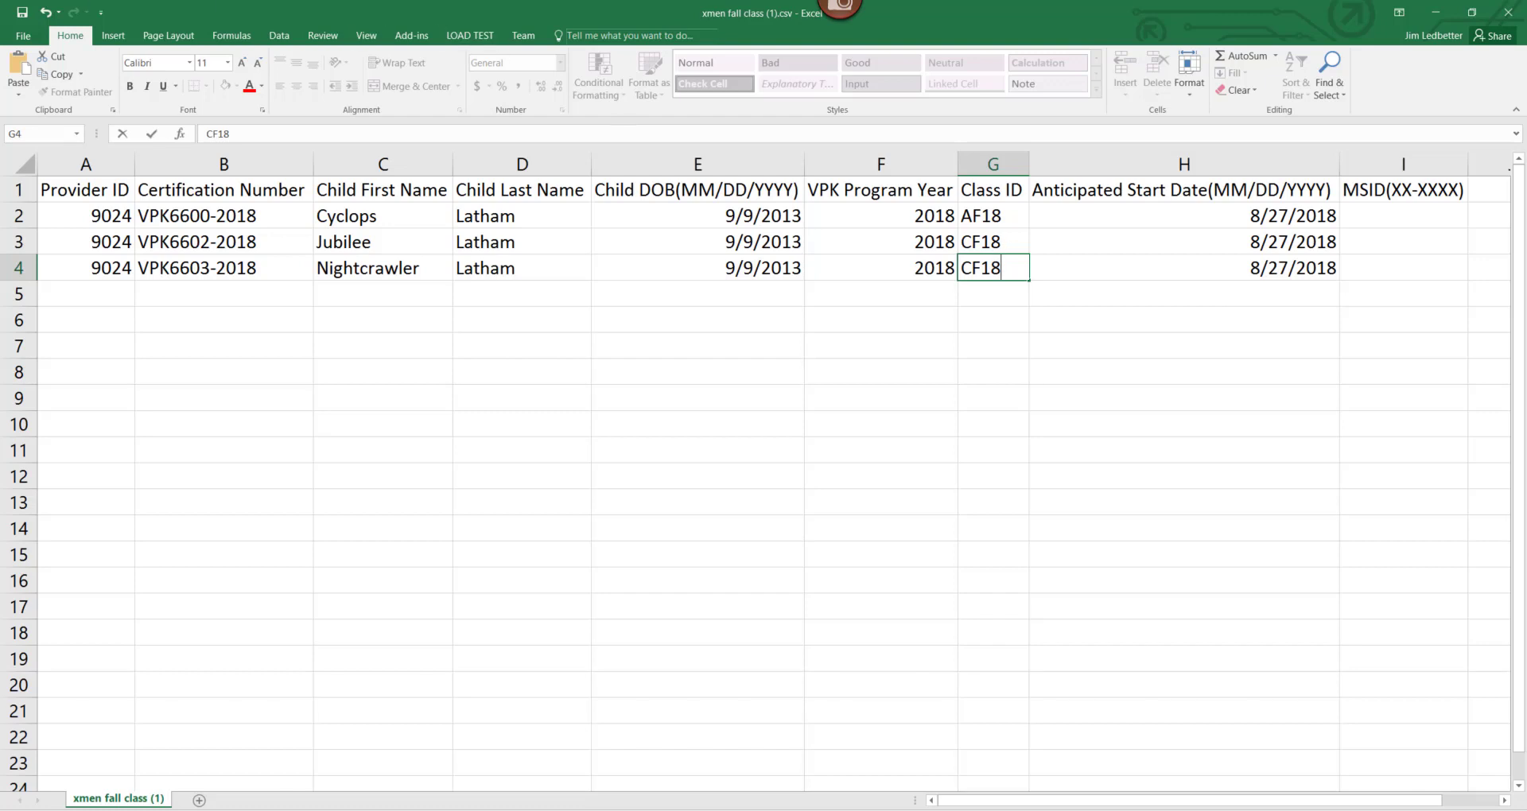
Save the corrected rows to the Desktop as xmen fall class4.csv, keeping CSV format.
left_click(20, 46)
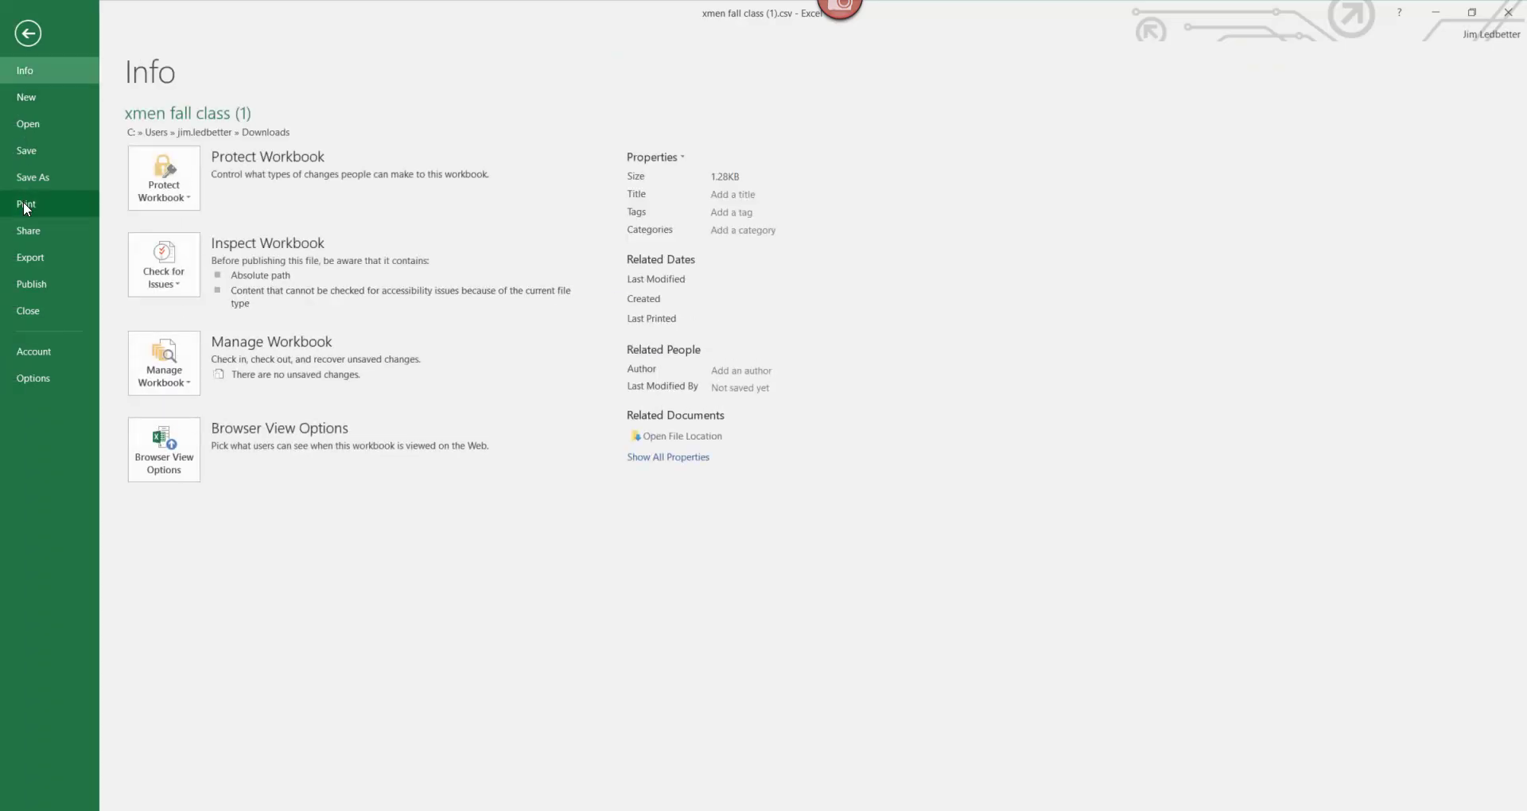
left_click(42, 184)
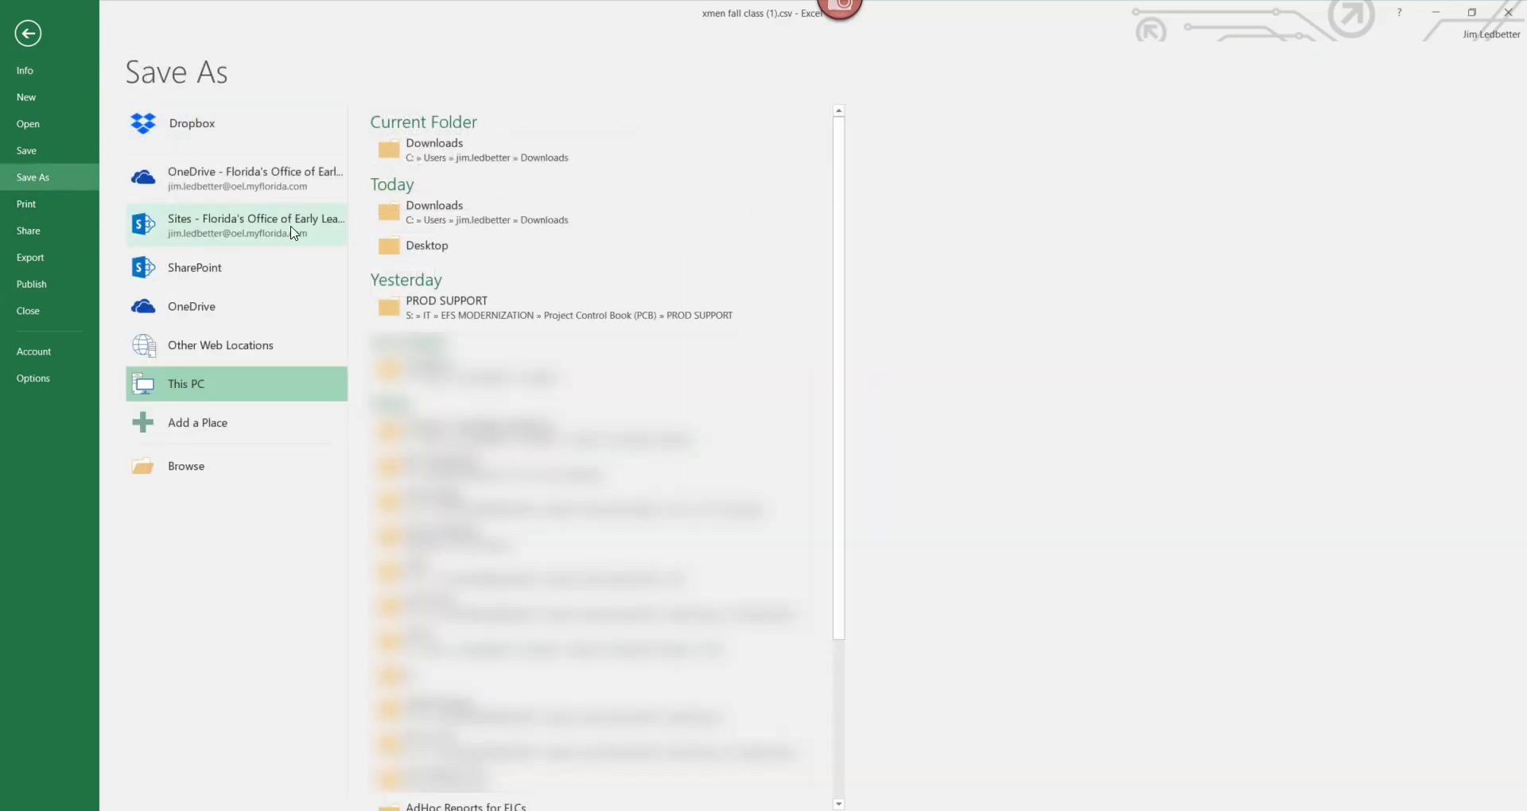
left_click(427, 246)
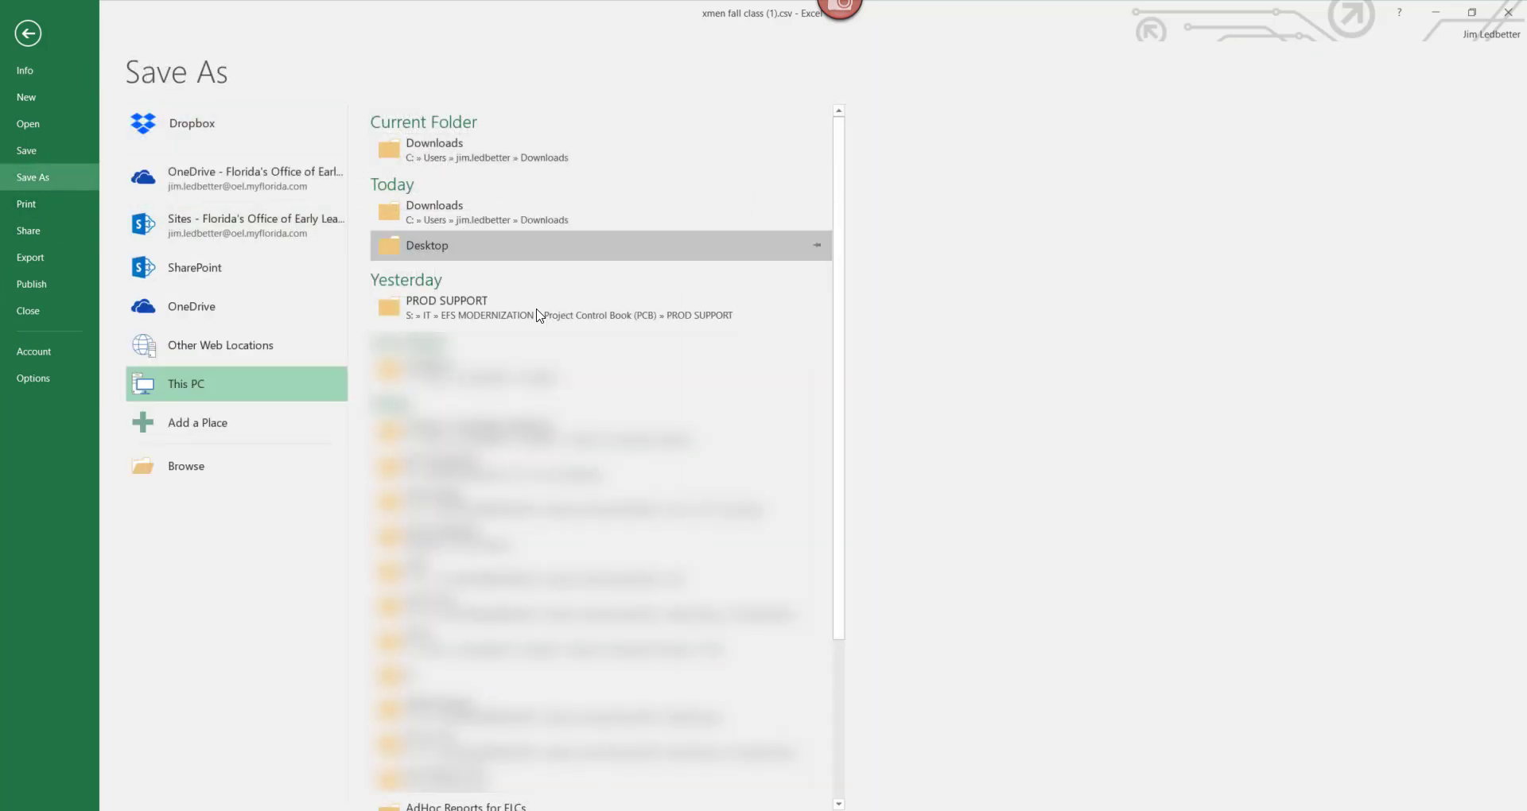
left_click(532, 417)
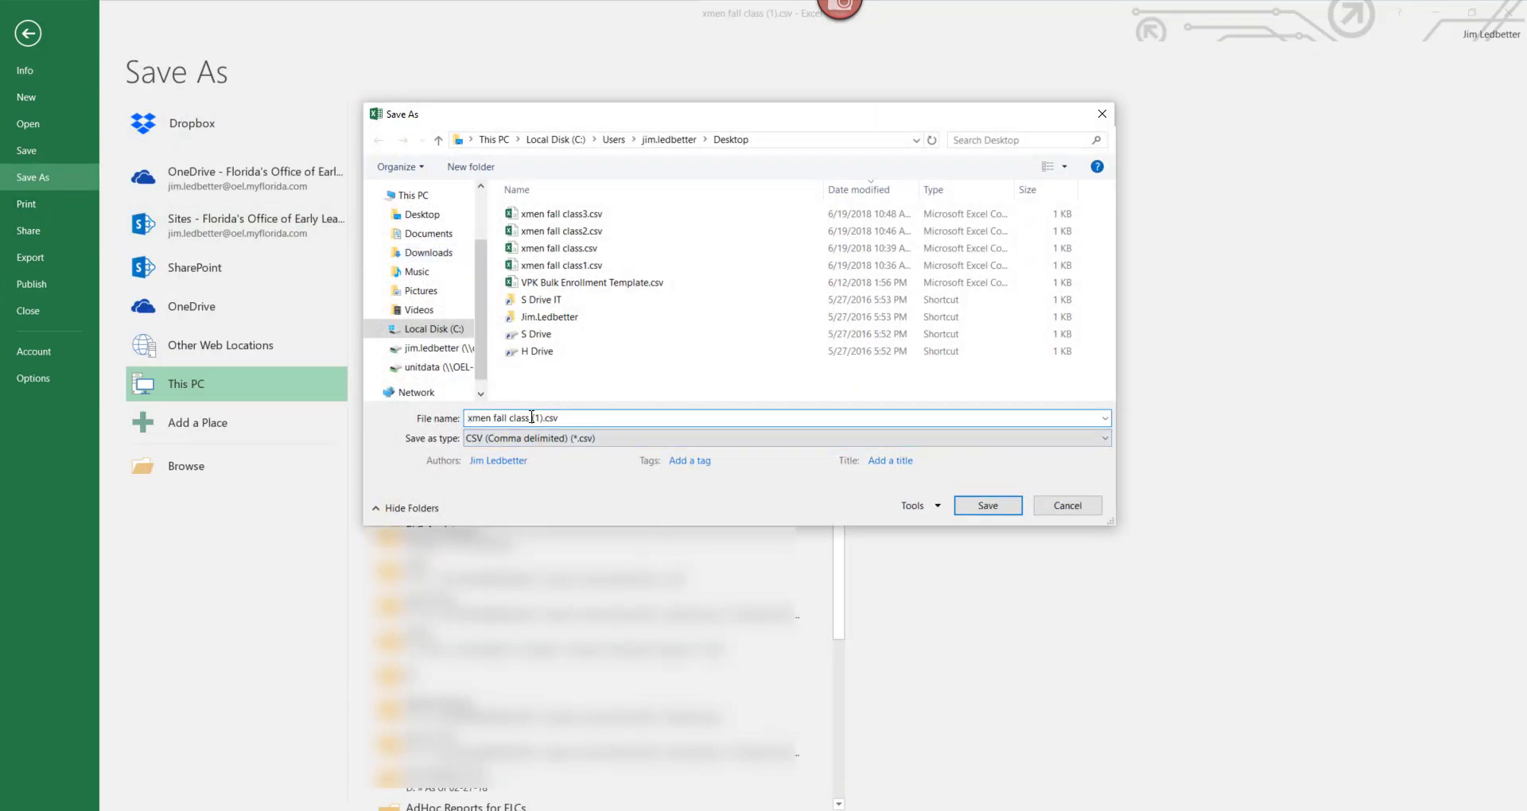
key("Delete")
key("Delete")
key("Delete")
type("4")
key("Left")
key("BackSpace")
left_click(989, 511)
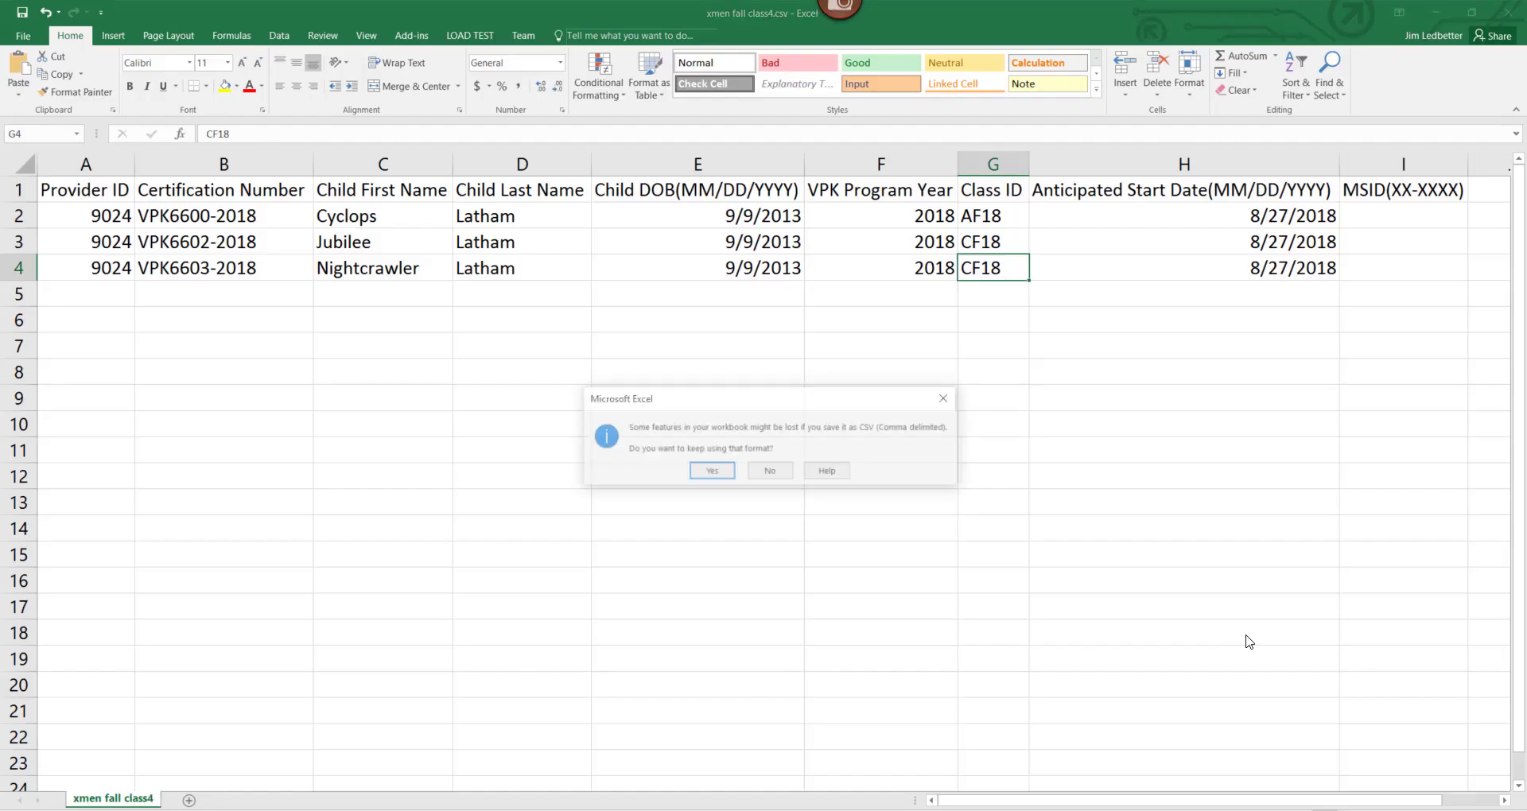
left_click(710, 472)
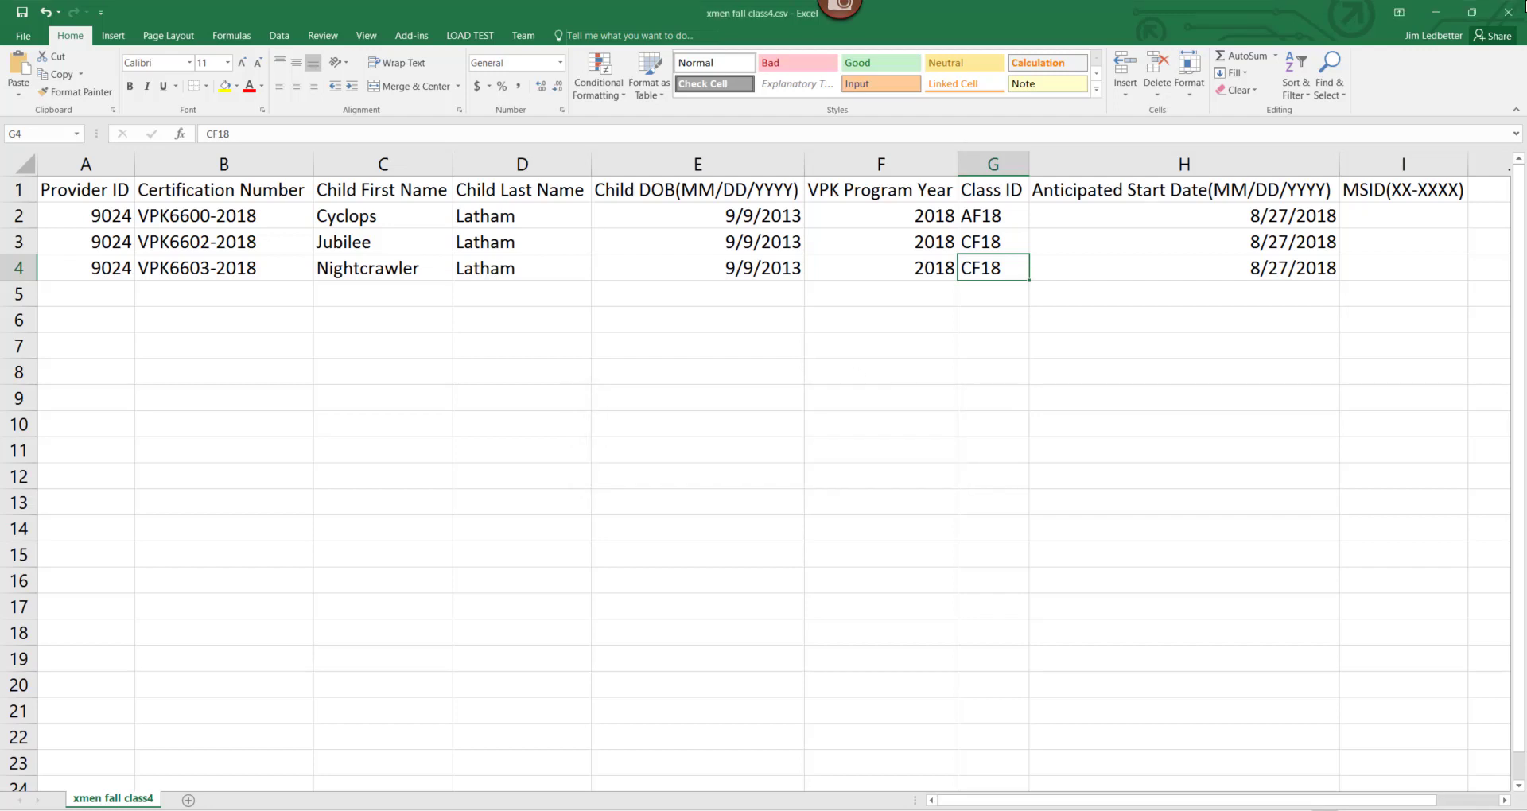
Close the workbooks without saving further changes.
left_click(1507, 12)
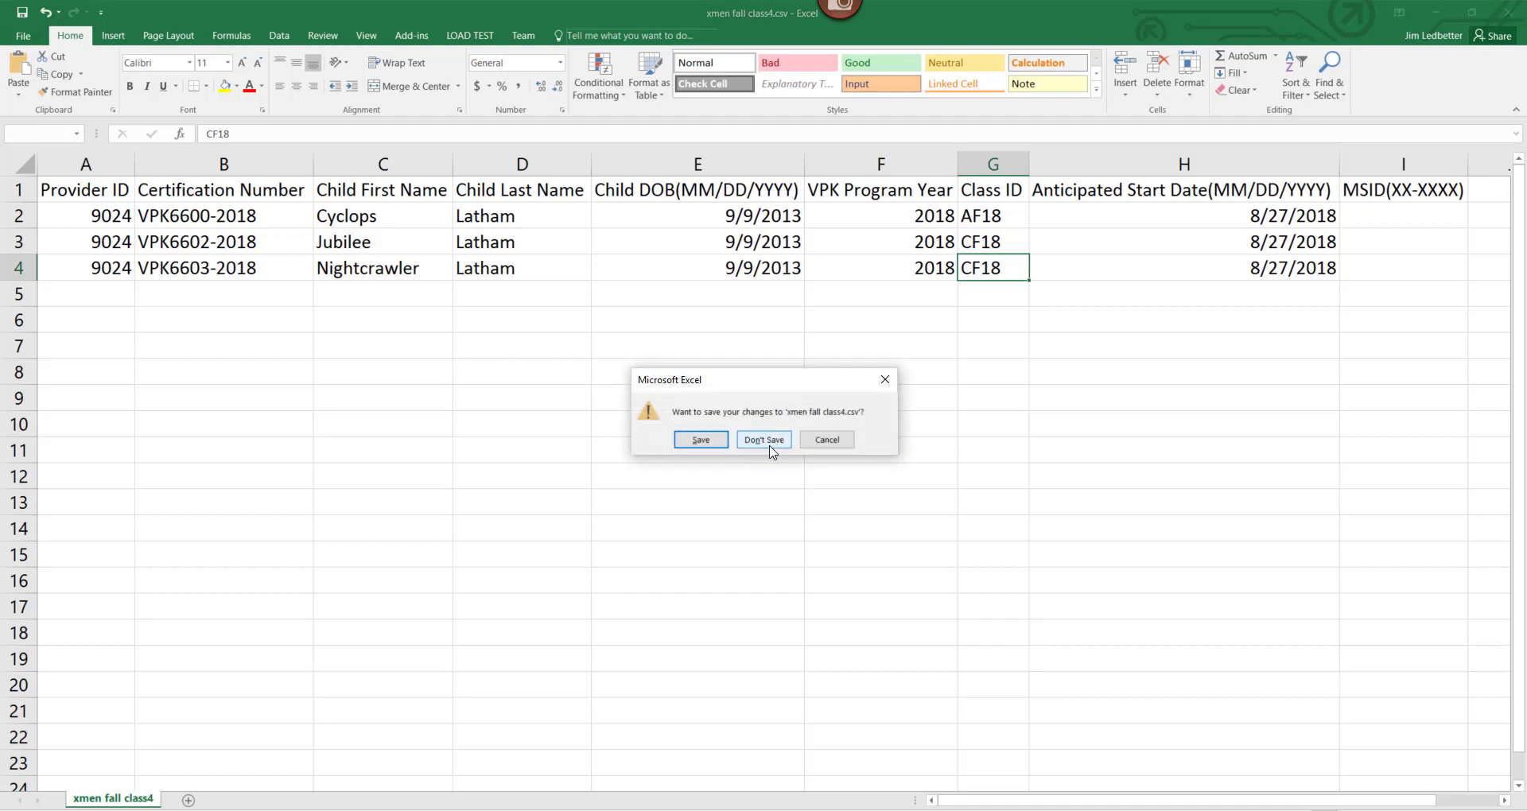
key("Return")
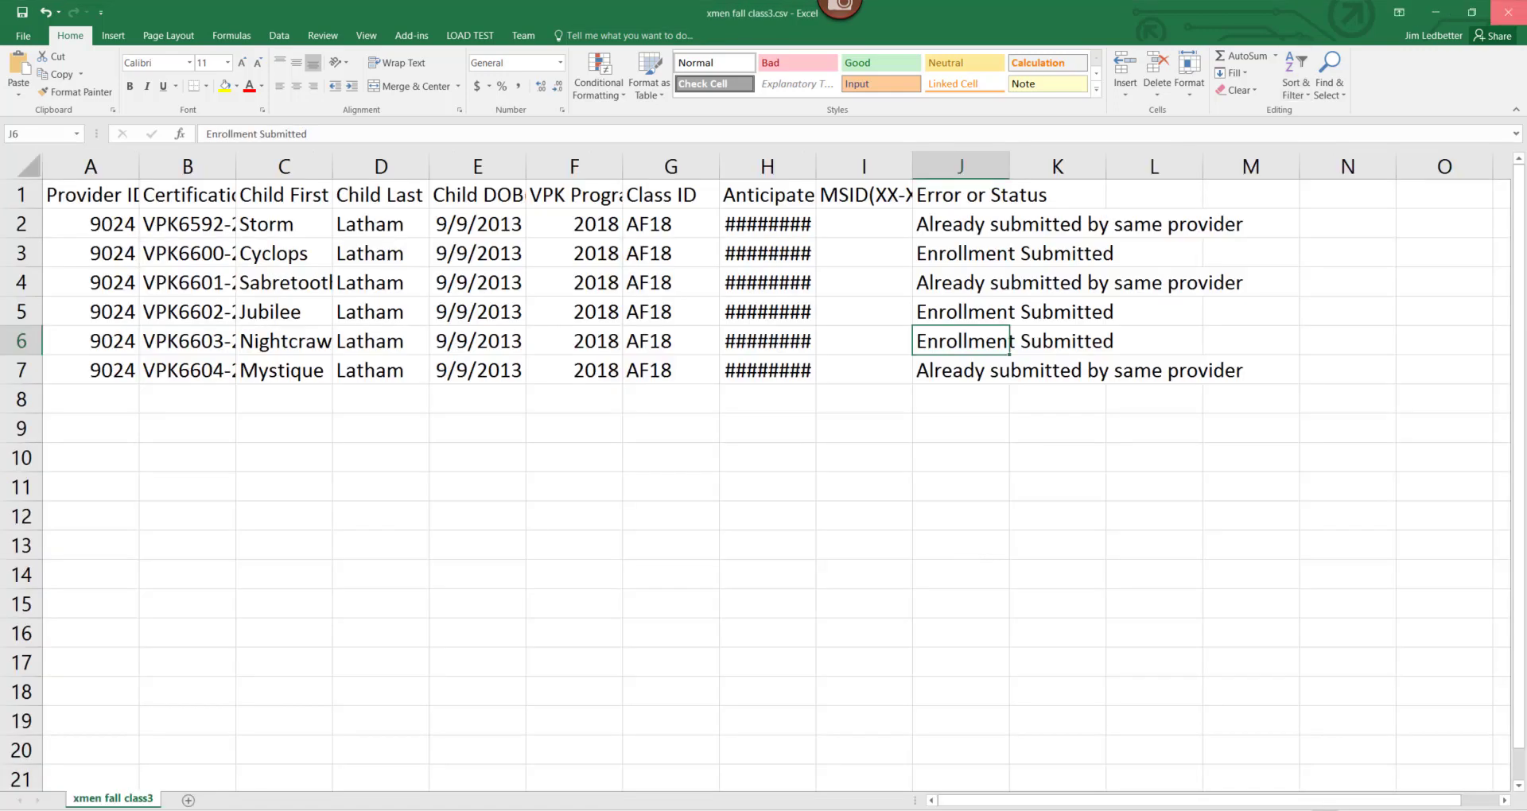
left_click(1508, 12)
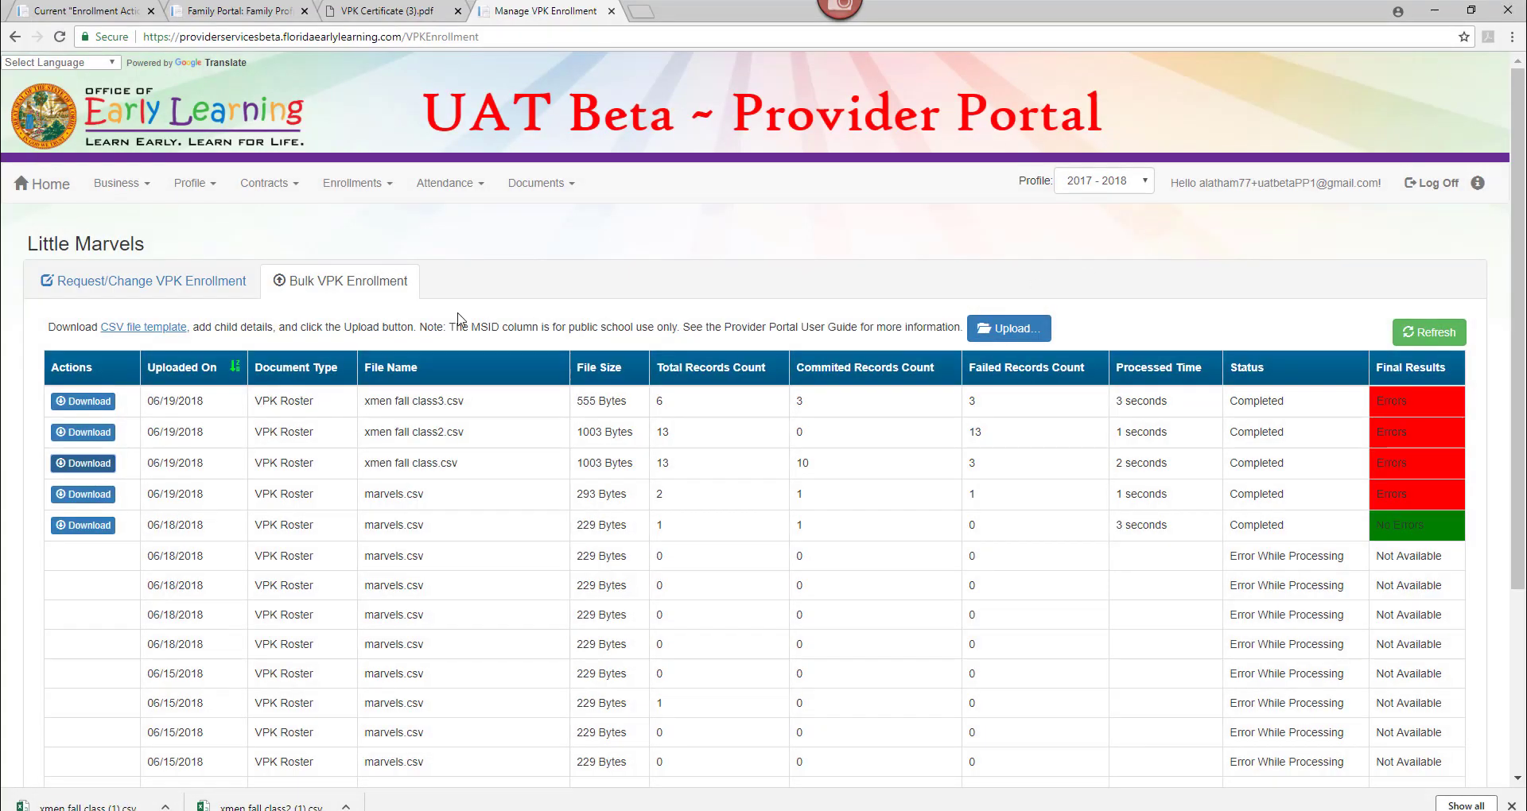
Upload xmen fall class4.csv to the Provider Portal.
left_click(1006, 329)
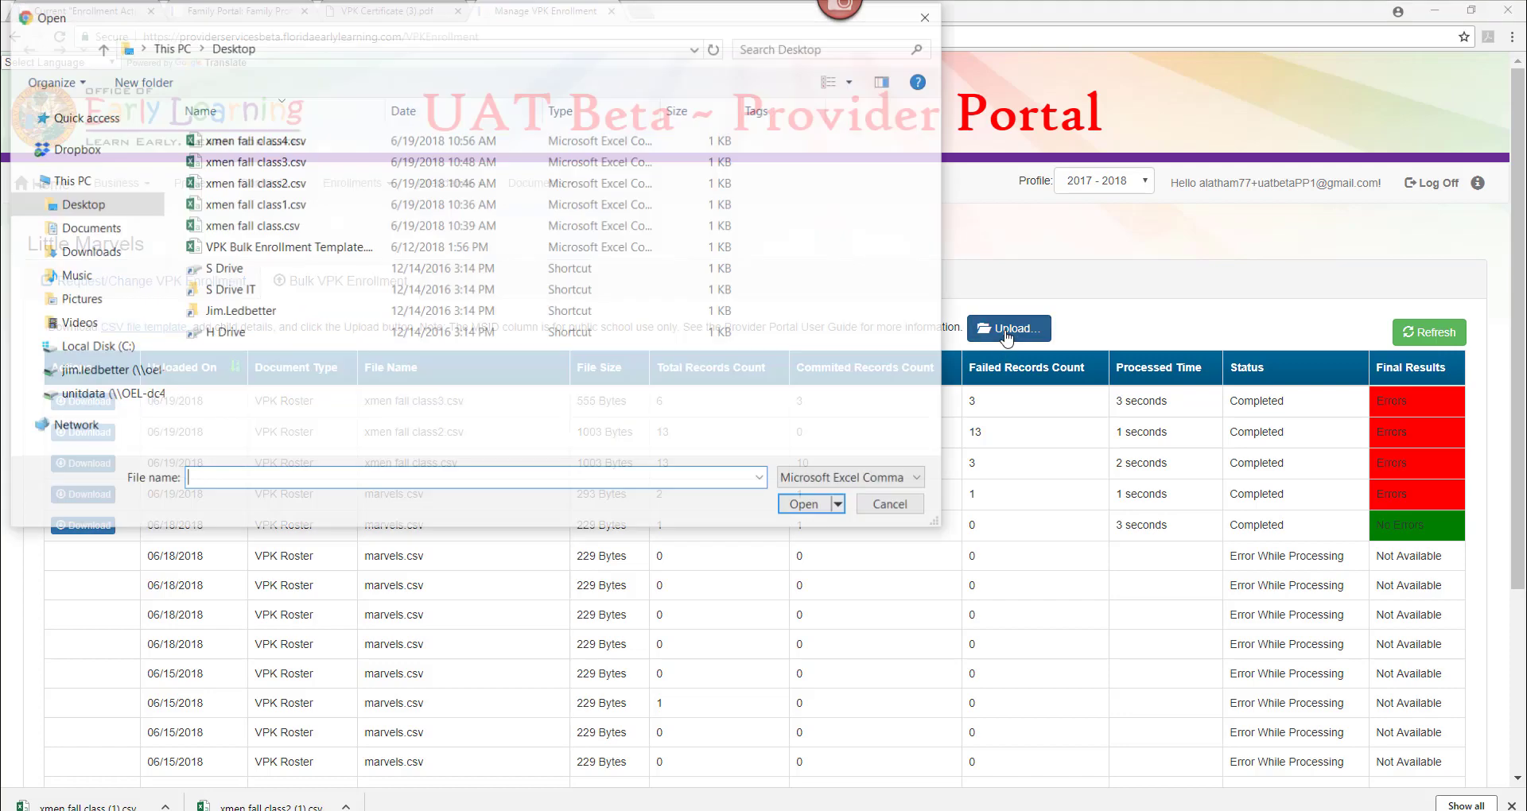
left_click(308, 142)
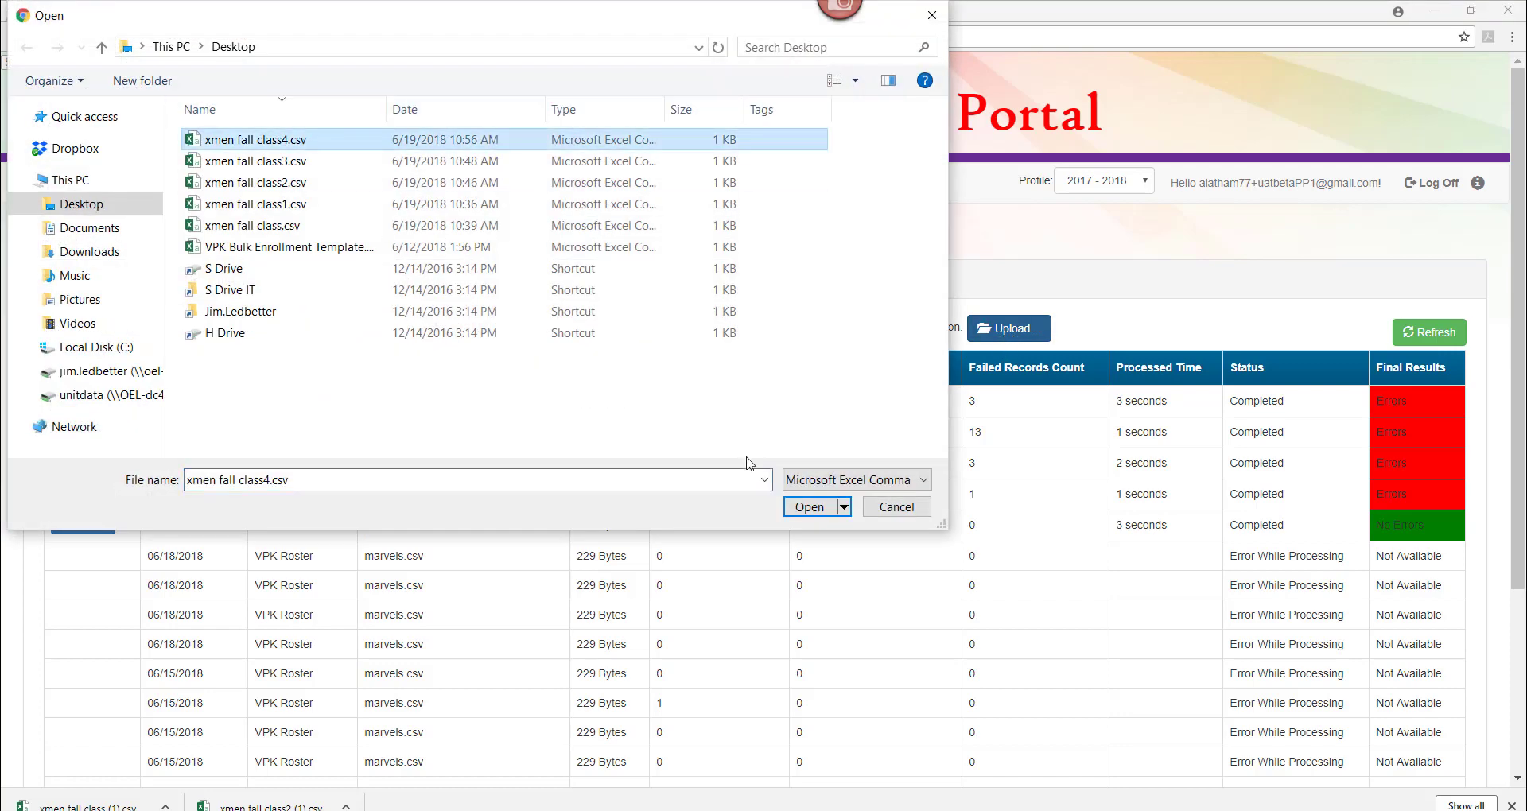
left_click(804, 511)
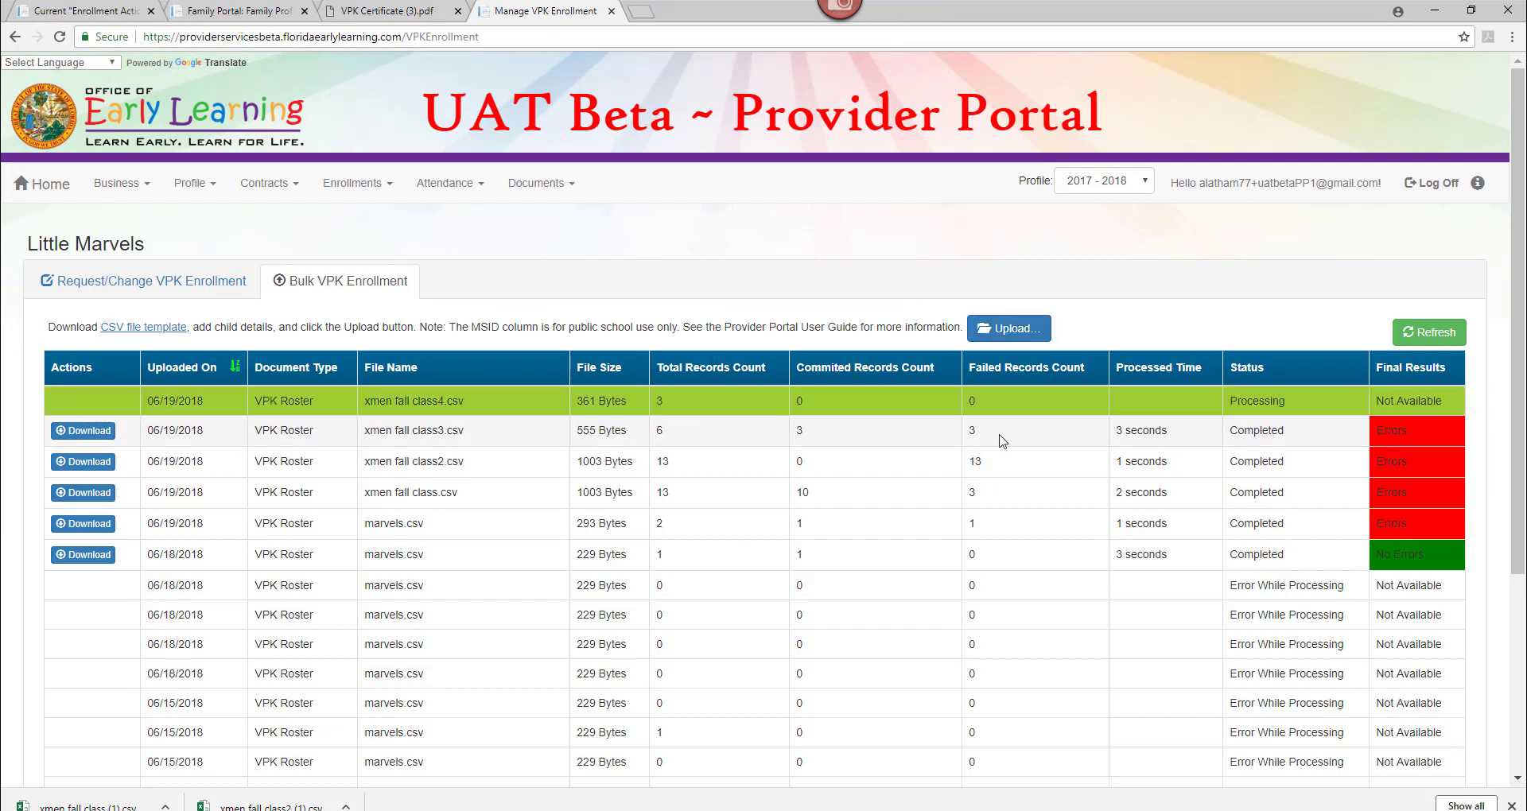
Refresh the upload history, then download and open the class4 results in Excel.
left_click(1428, 338)
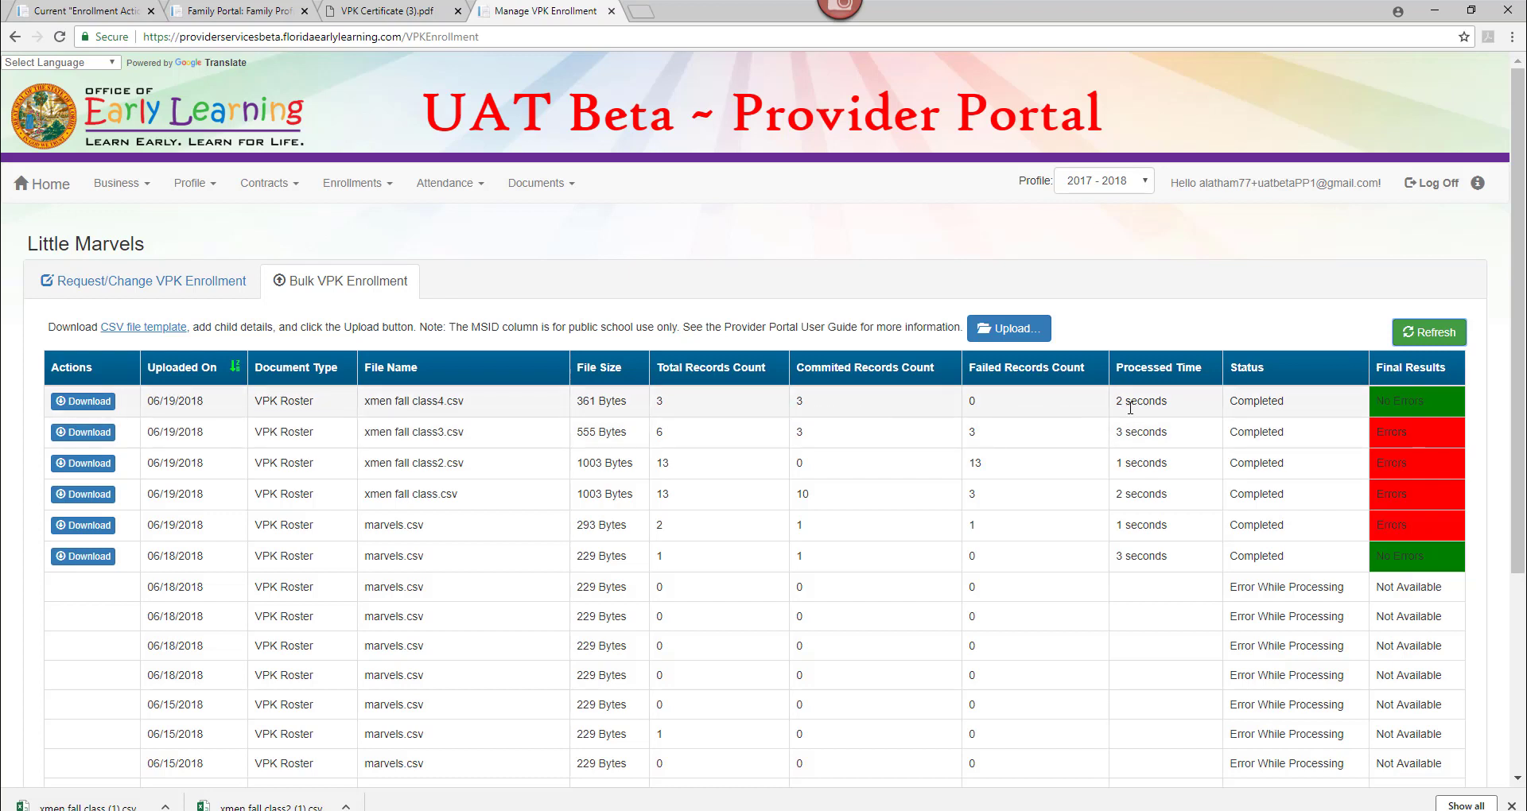
left_click(99, 406)
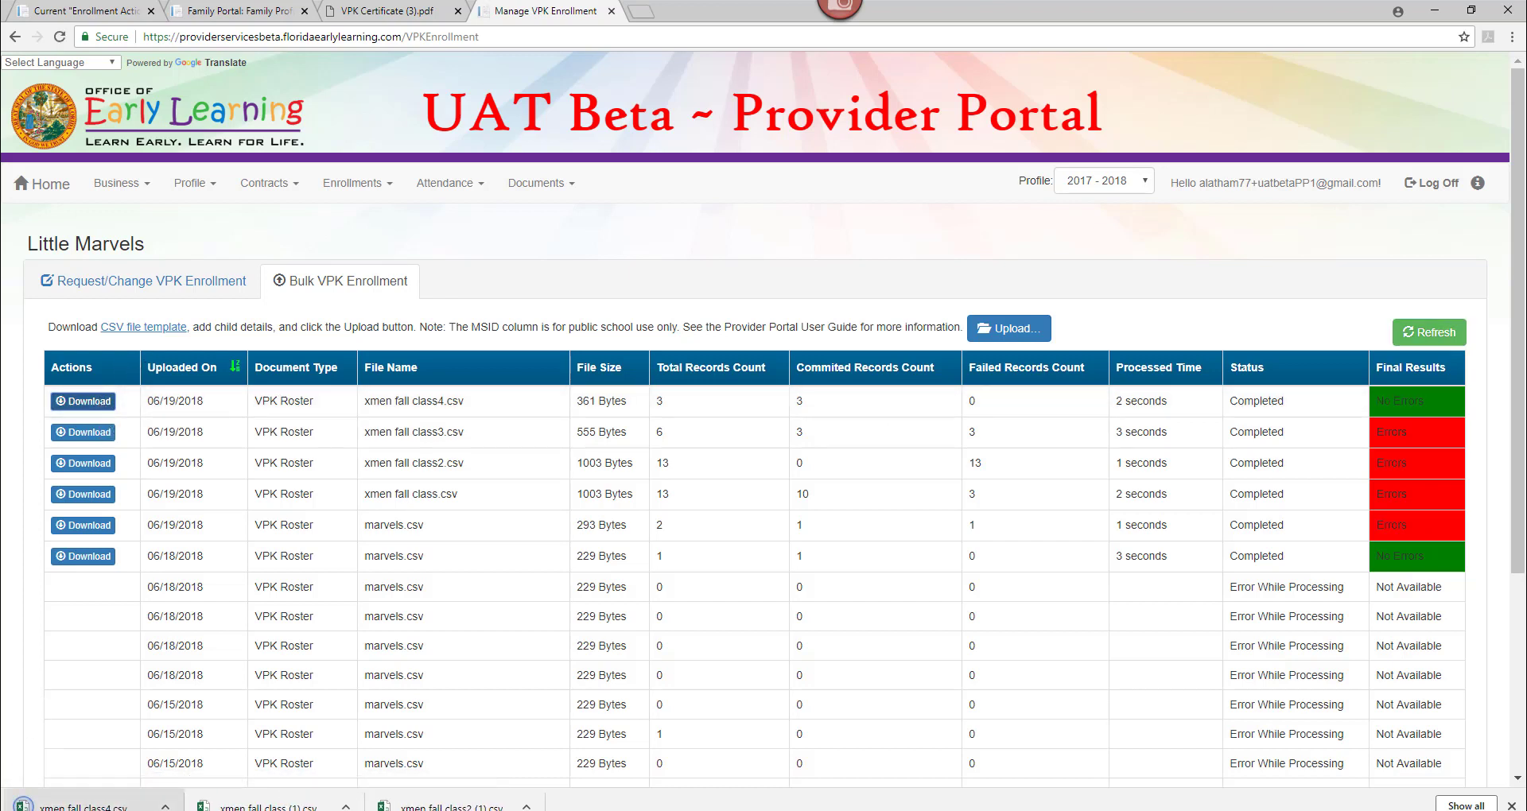
left_click(84, 804)
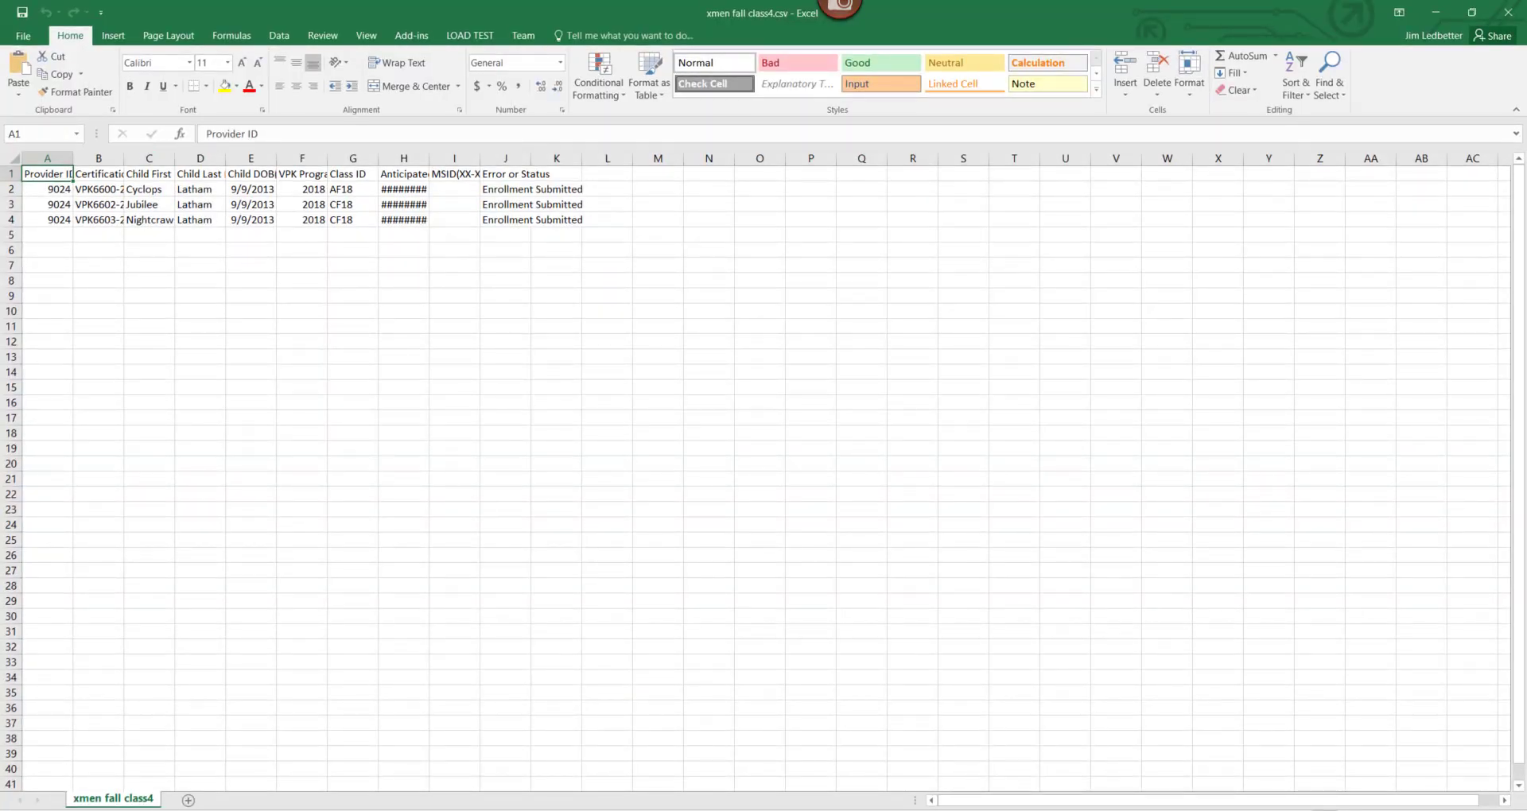
Widen column H so the 8/27/2018 start dates are readable, then return to the Provider Portal.
scroll(755, 469, "up", 6)
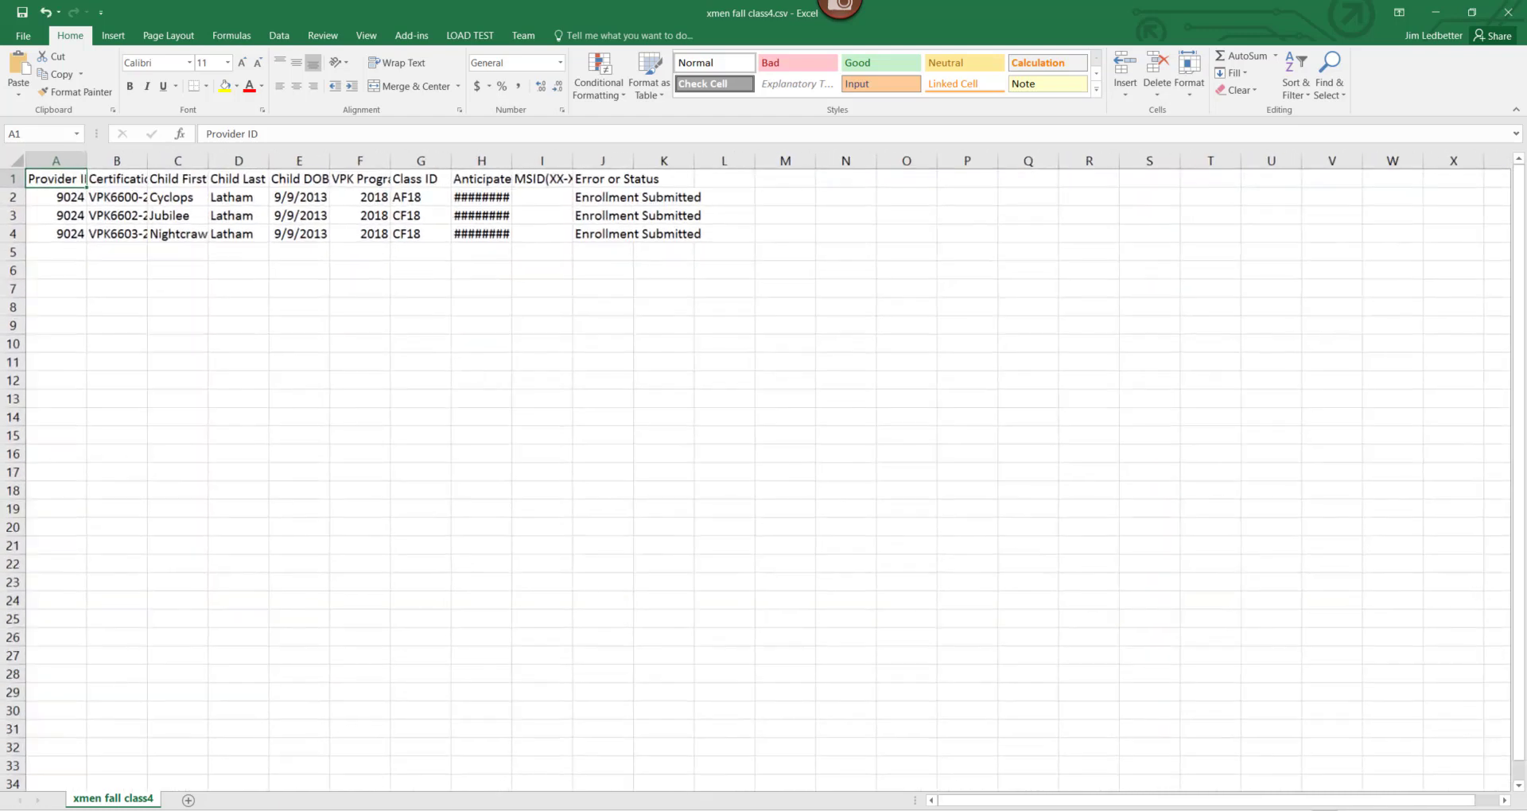
scroll(1049, 753, "up", 1)
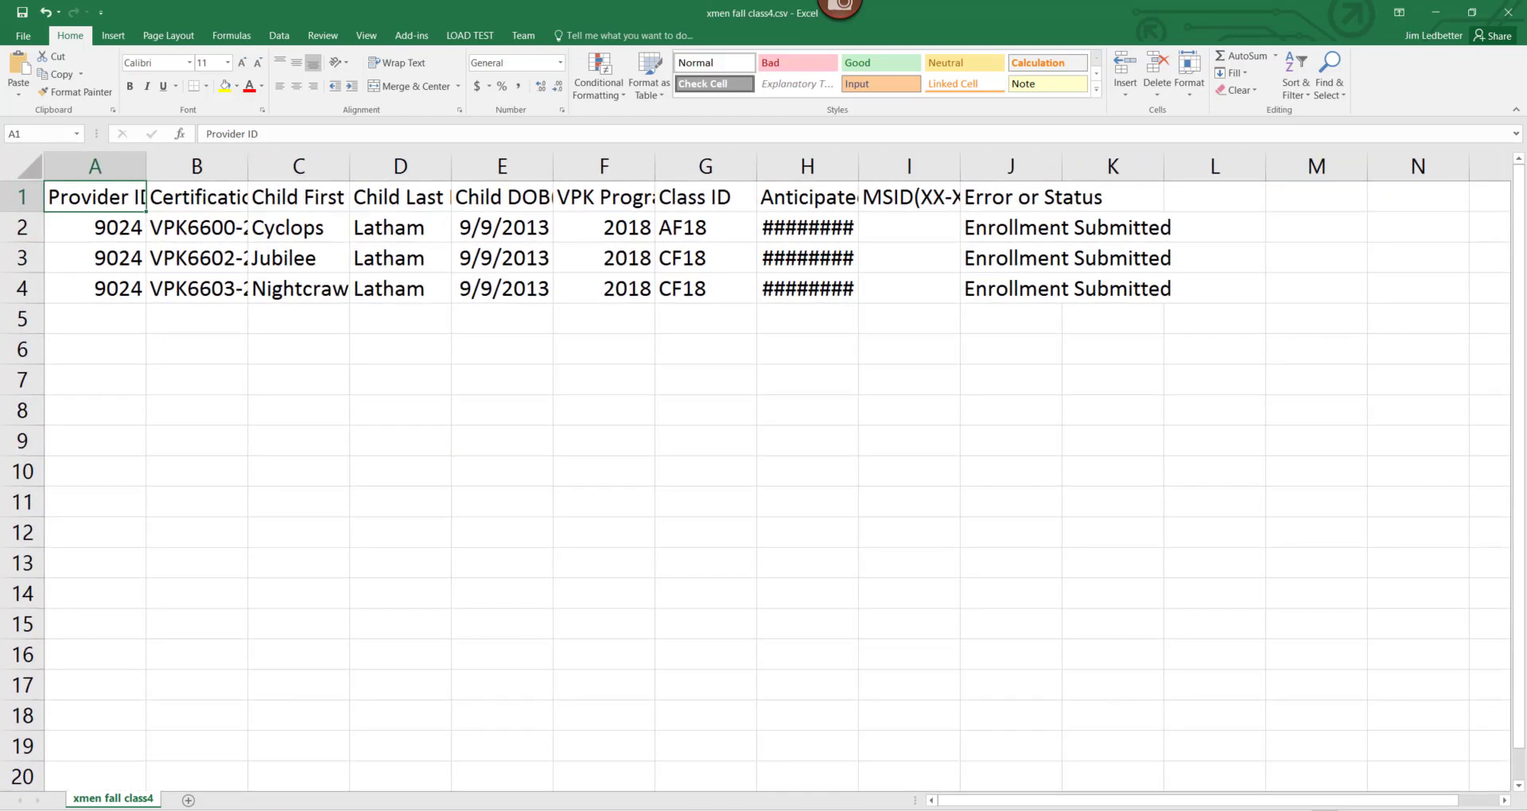
left_click_drag(857, 153, 887, 159)
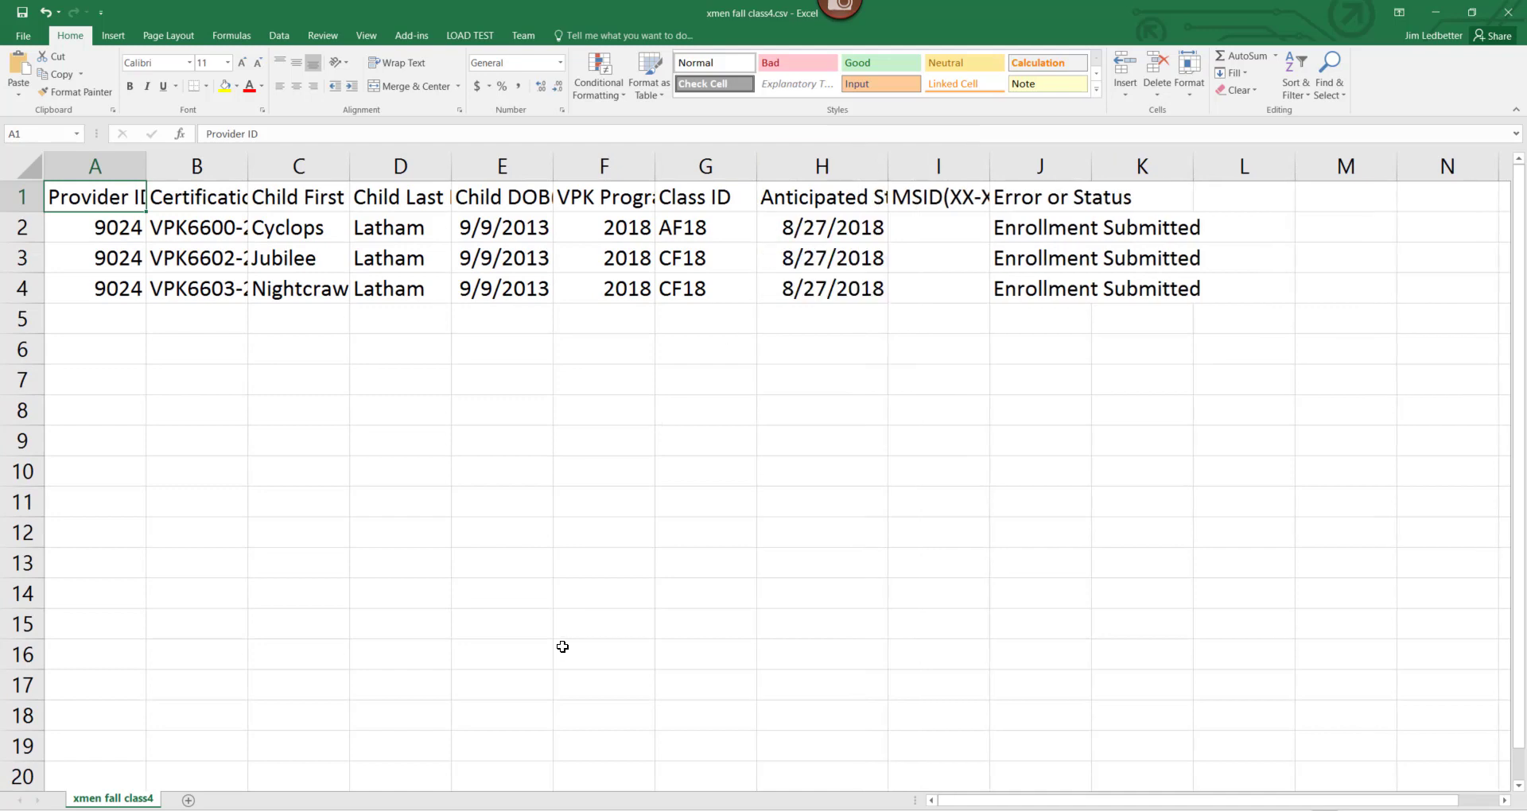
key("alt+Tab")
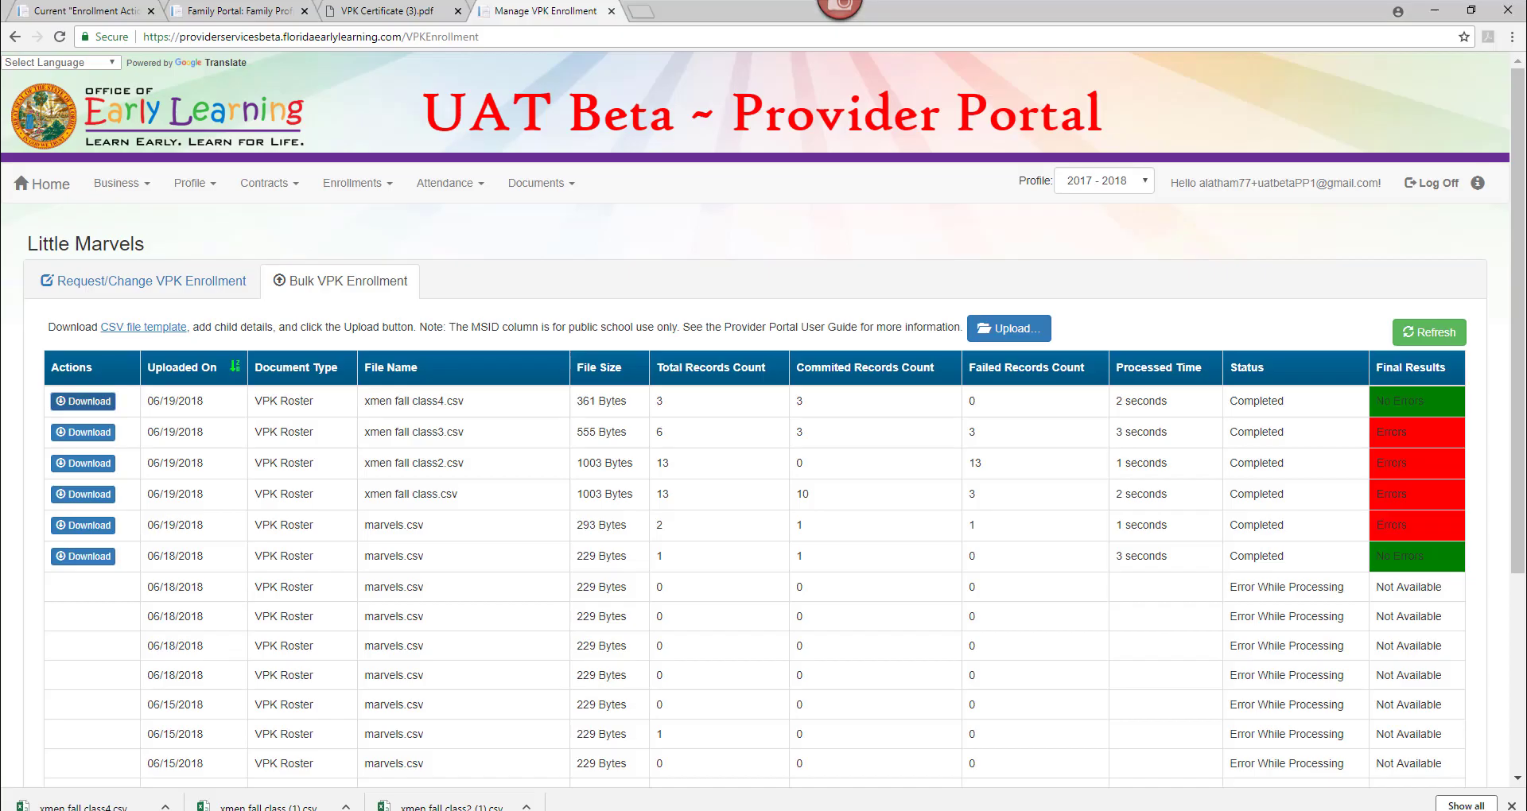
Show the 2018-2019 School-year AF18 - X-Men roster and confirm the first child is enrolled.
left_click(143, 282)
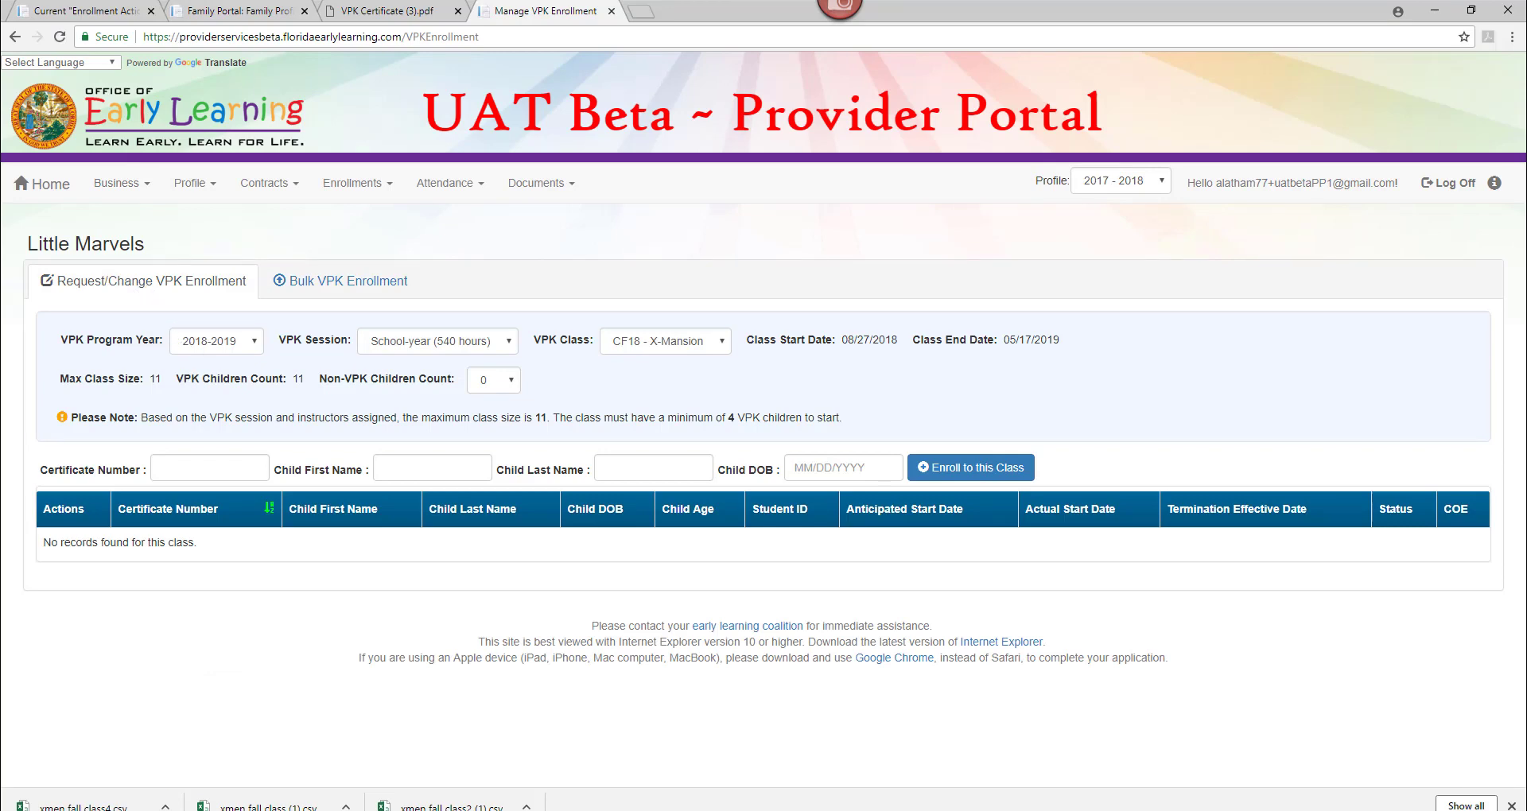
key("alt+Tab")
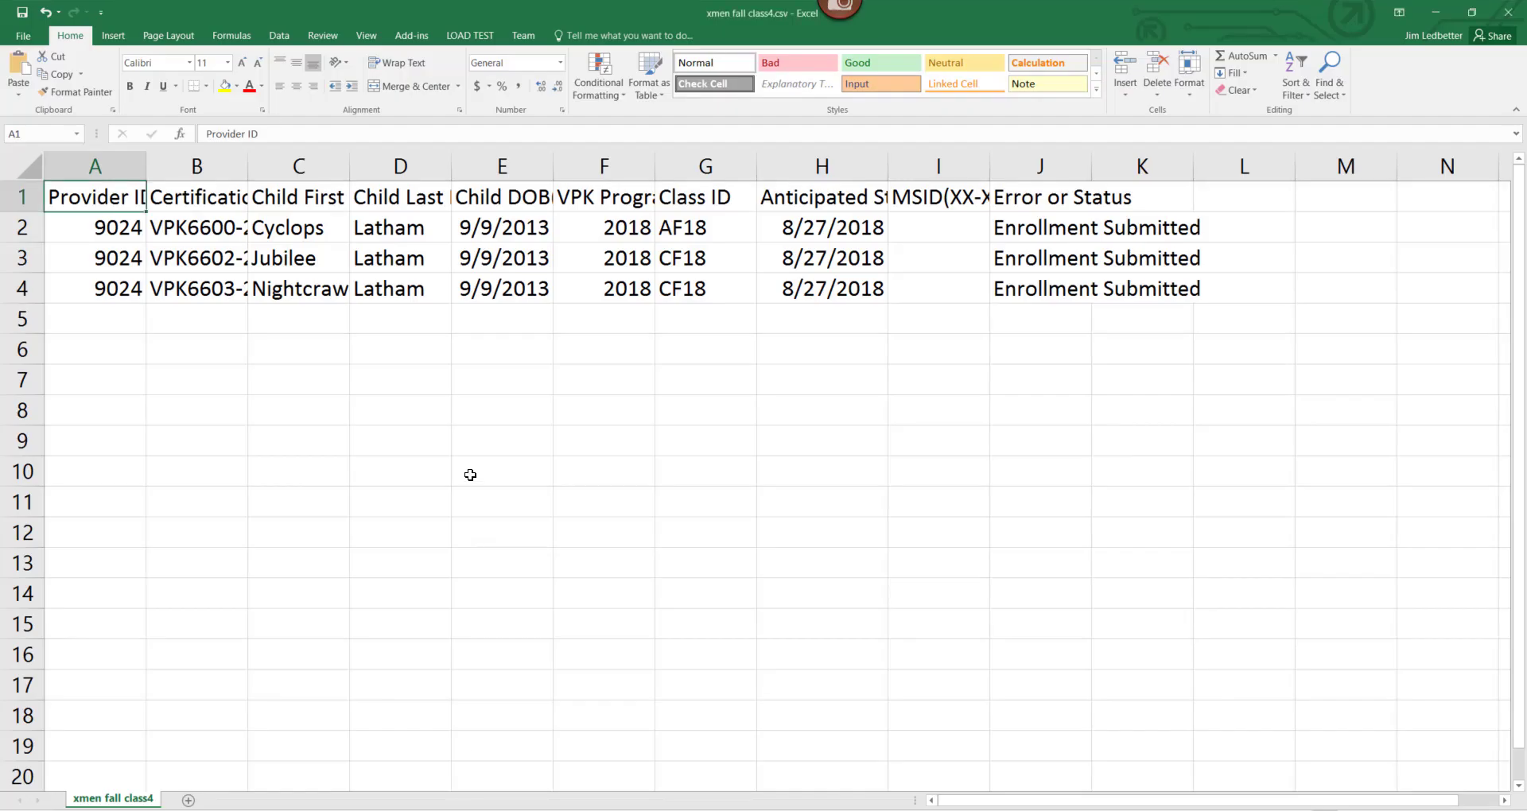
left_click(284, 228)
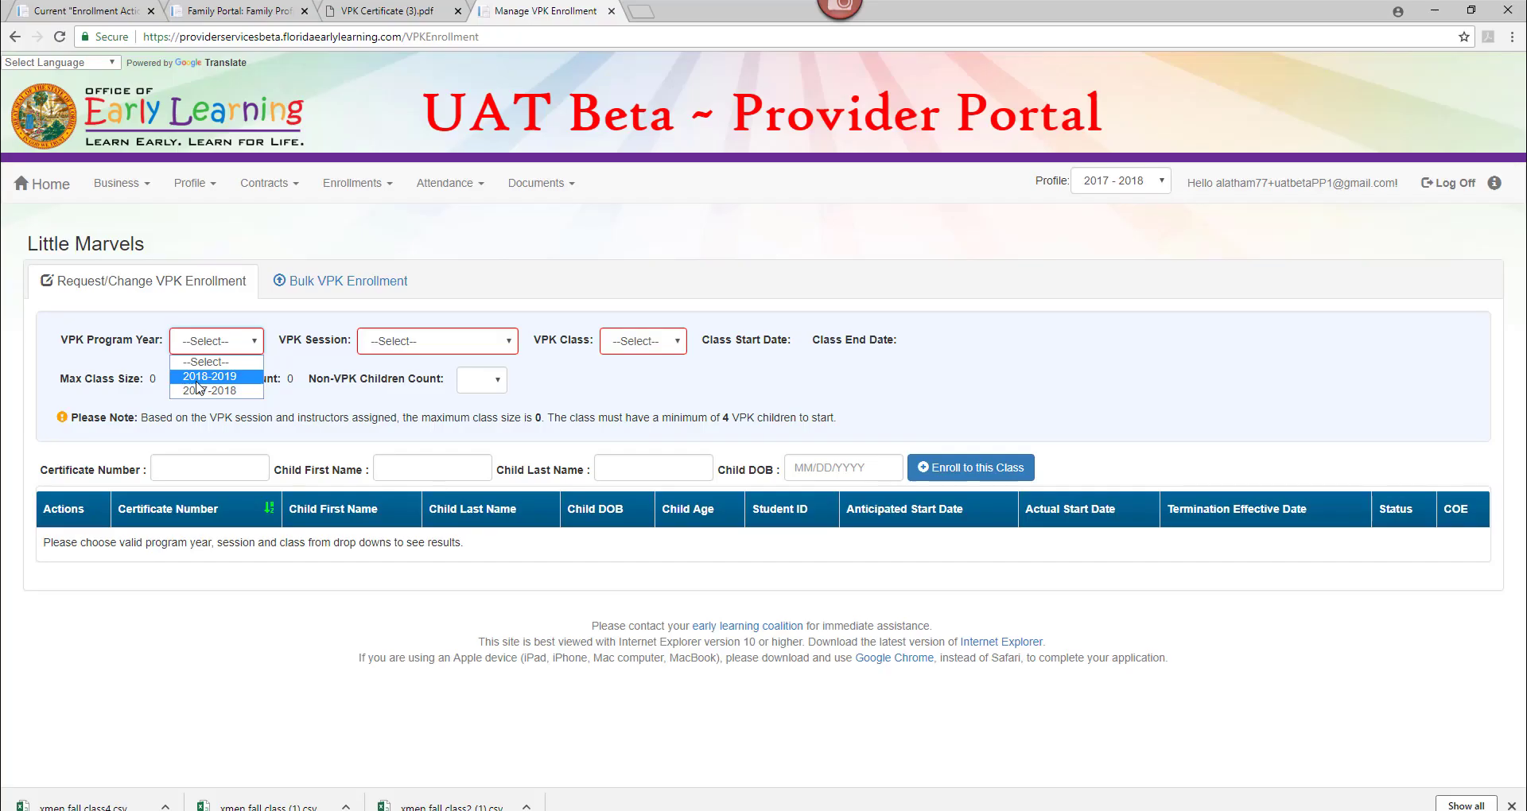
left_click(208, 380)
left_click(461, 346)
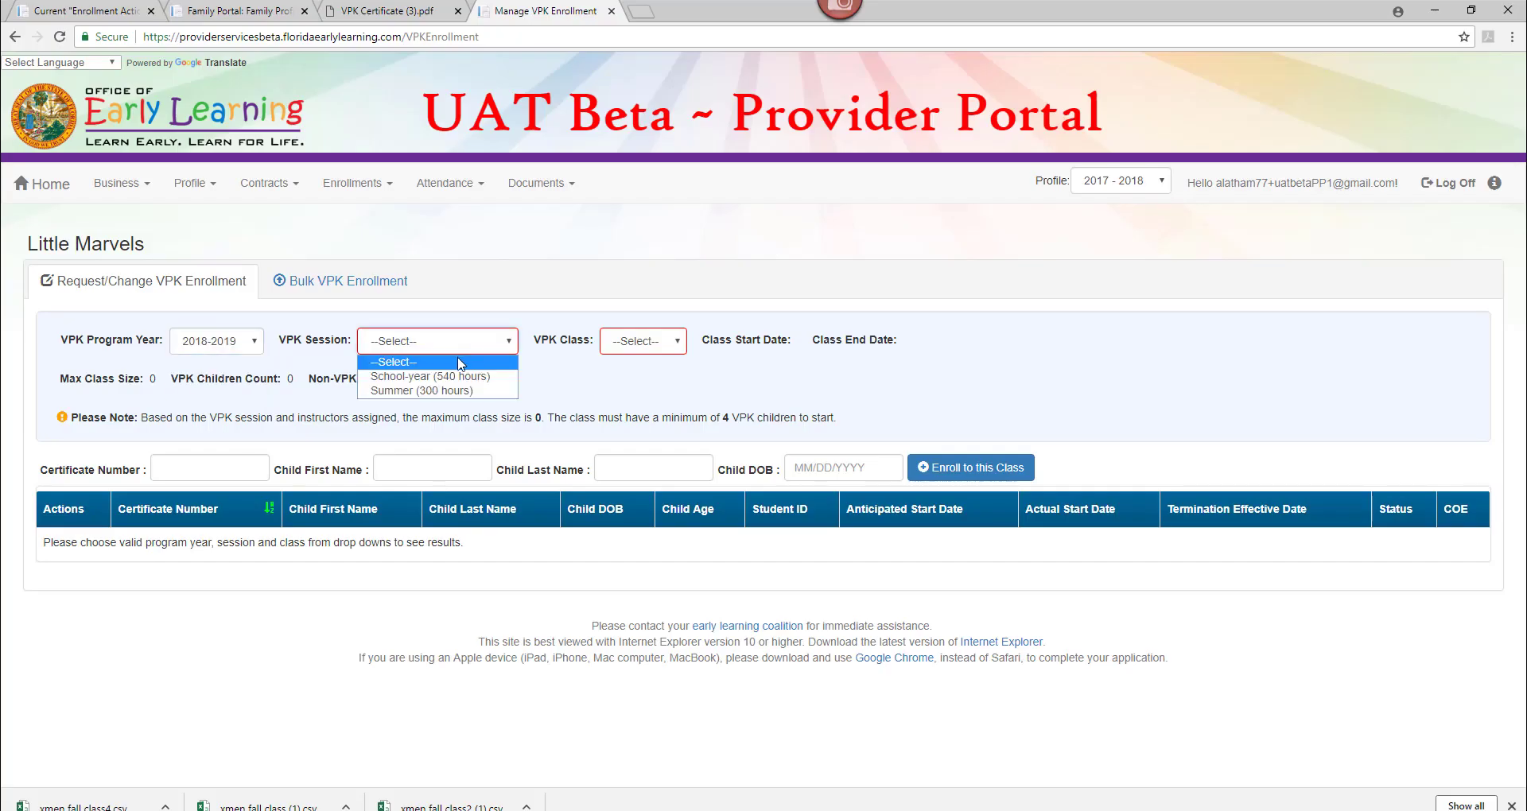
left_click(459, 379)
left_click(654, 342)
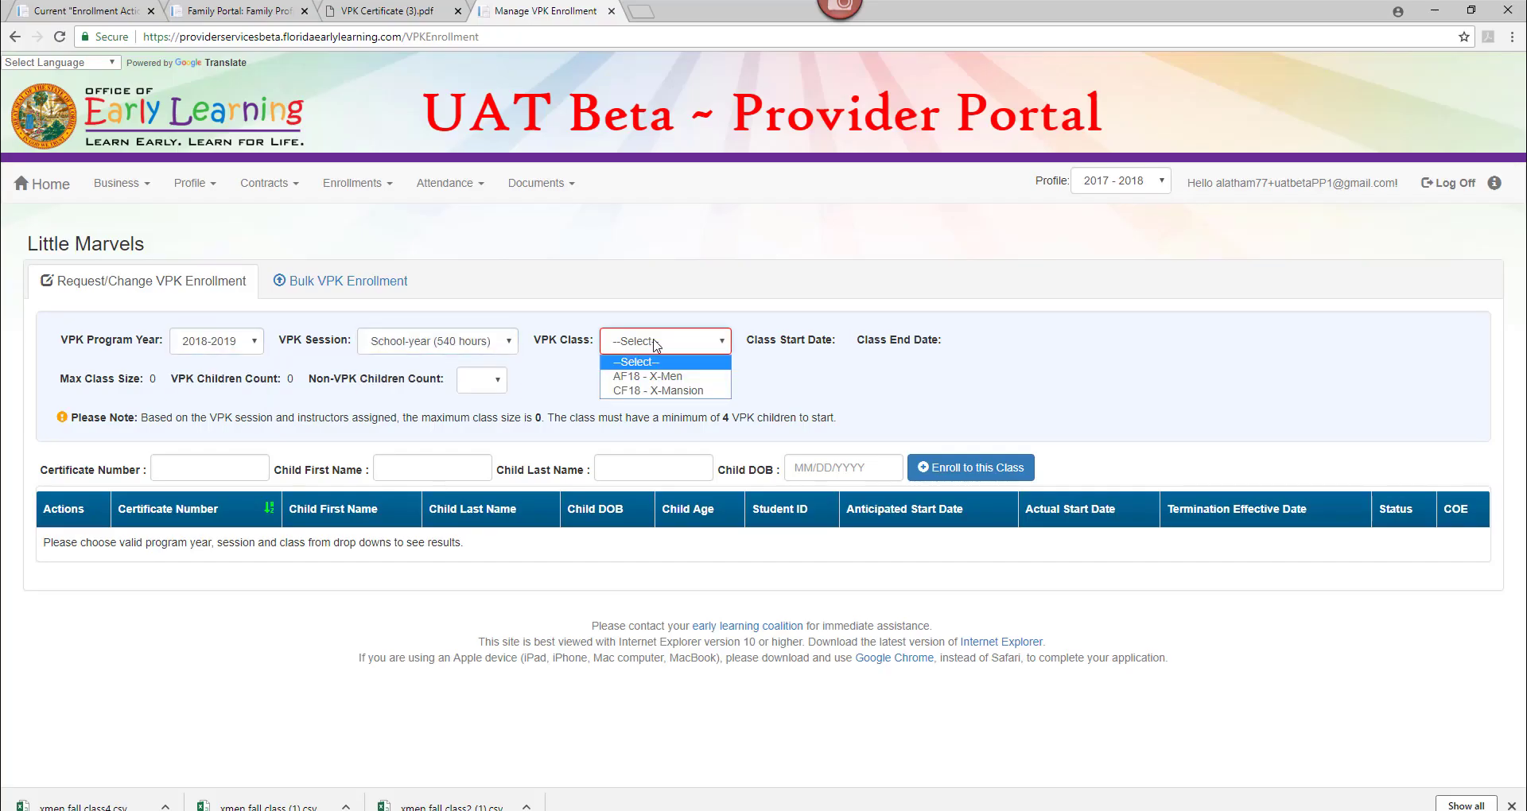
left_click(653, 377)
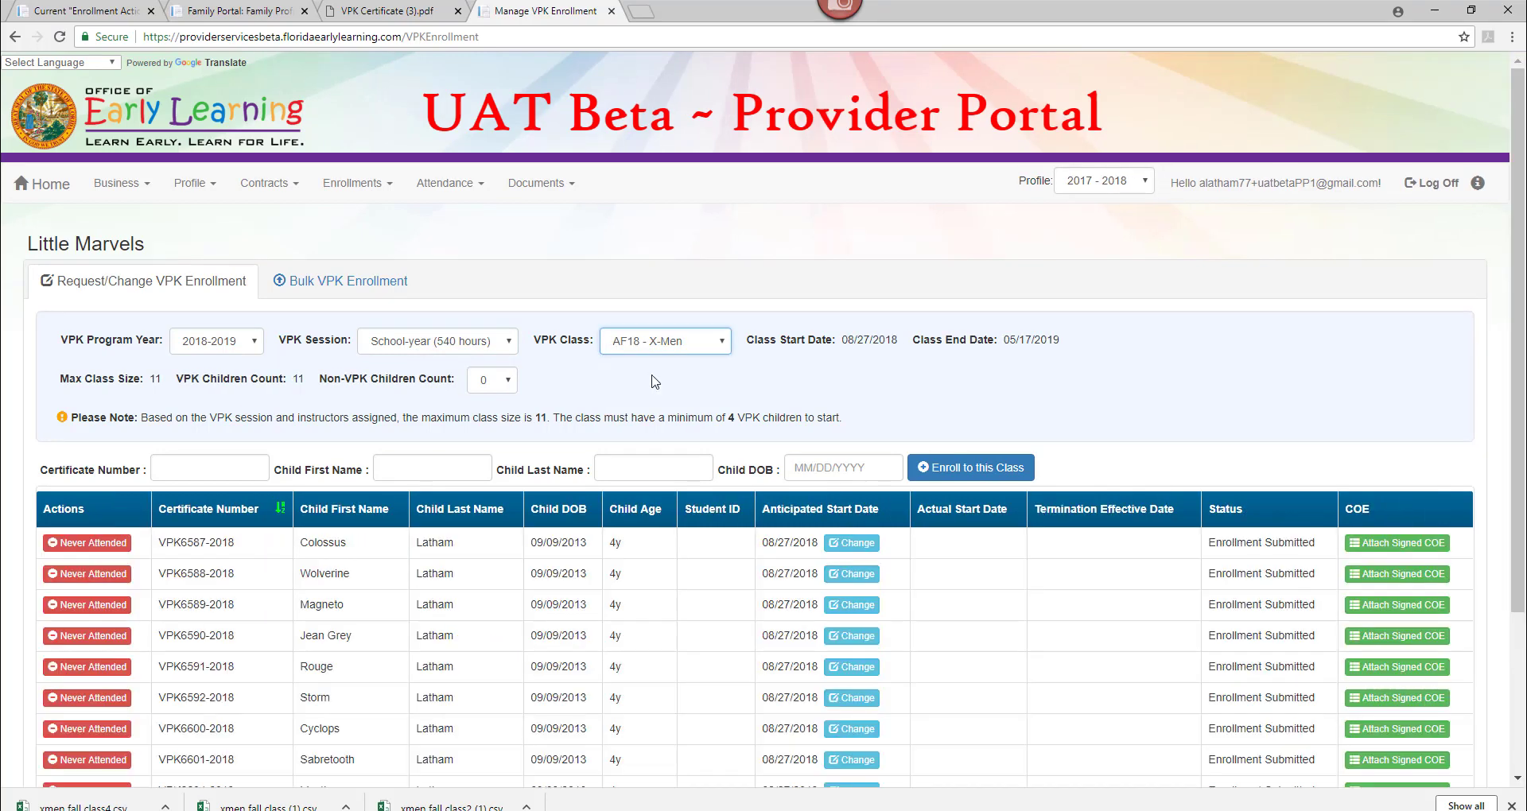
Switch to the CF18 - X-Mansion roster to confirm the other two children are enrolled.
scroll(1503, 509, "down", 3)
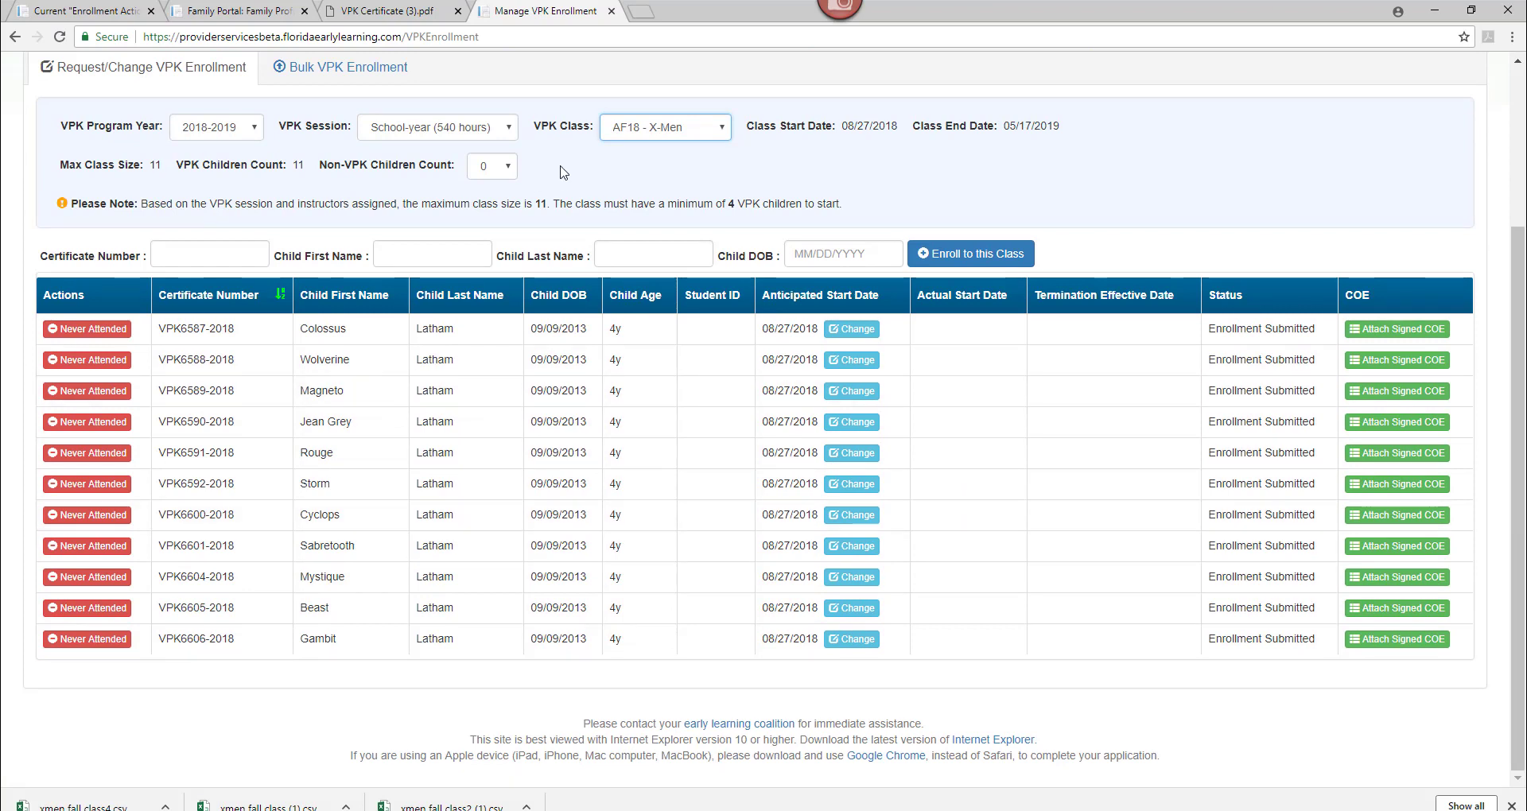
left_click(654, 129)
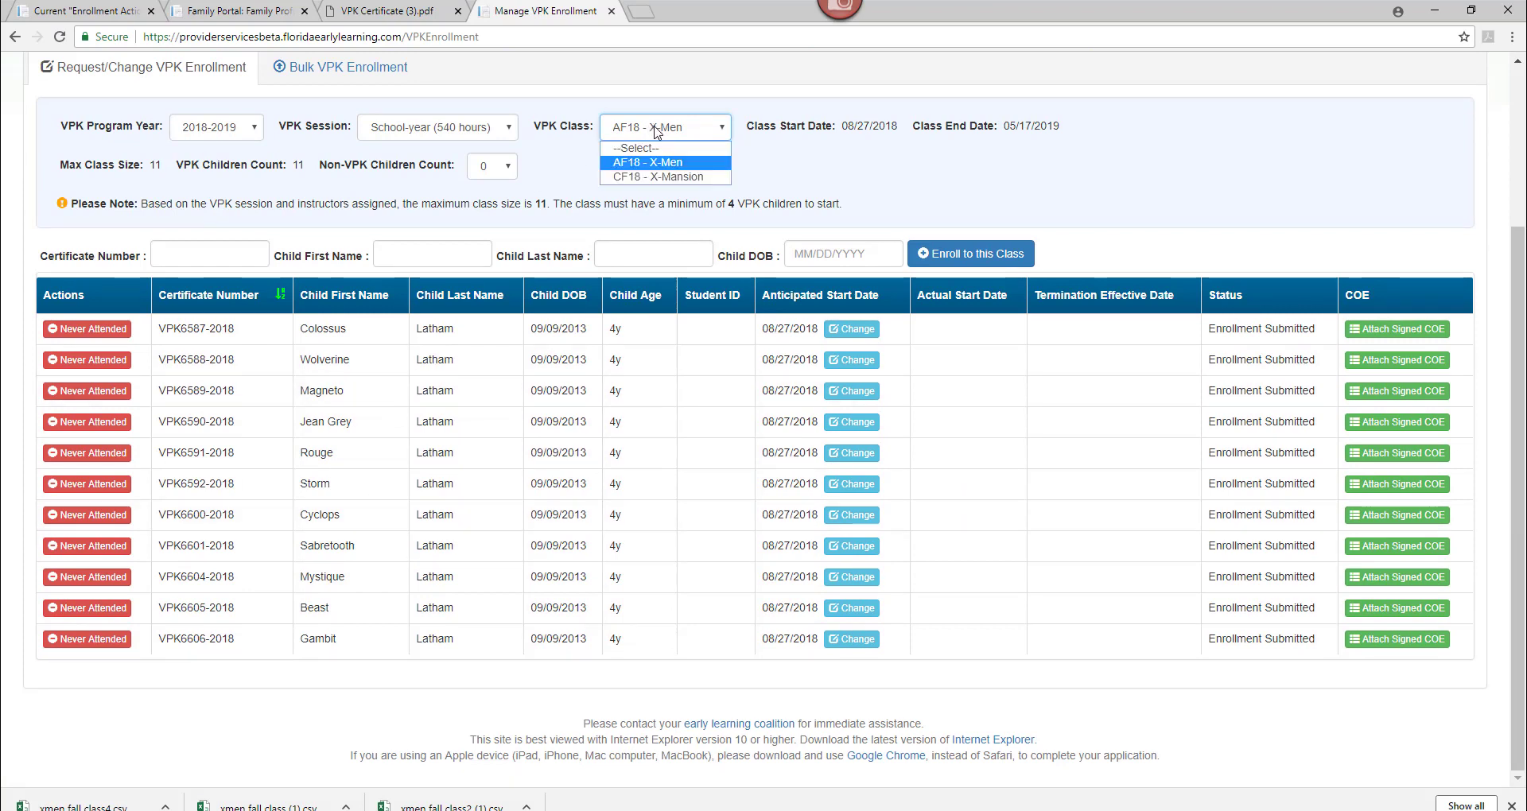
left_click(648, 177)
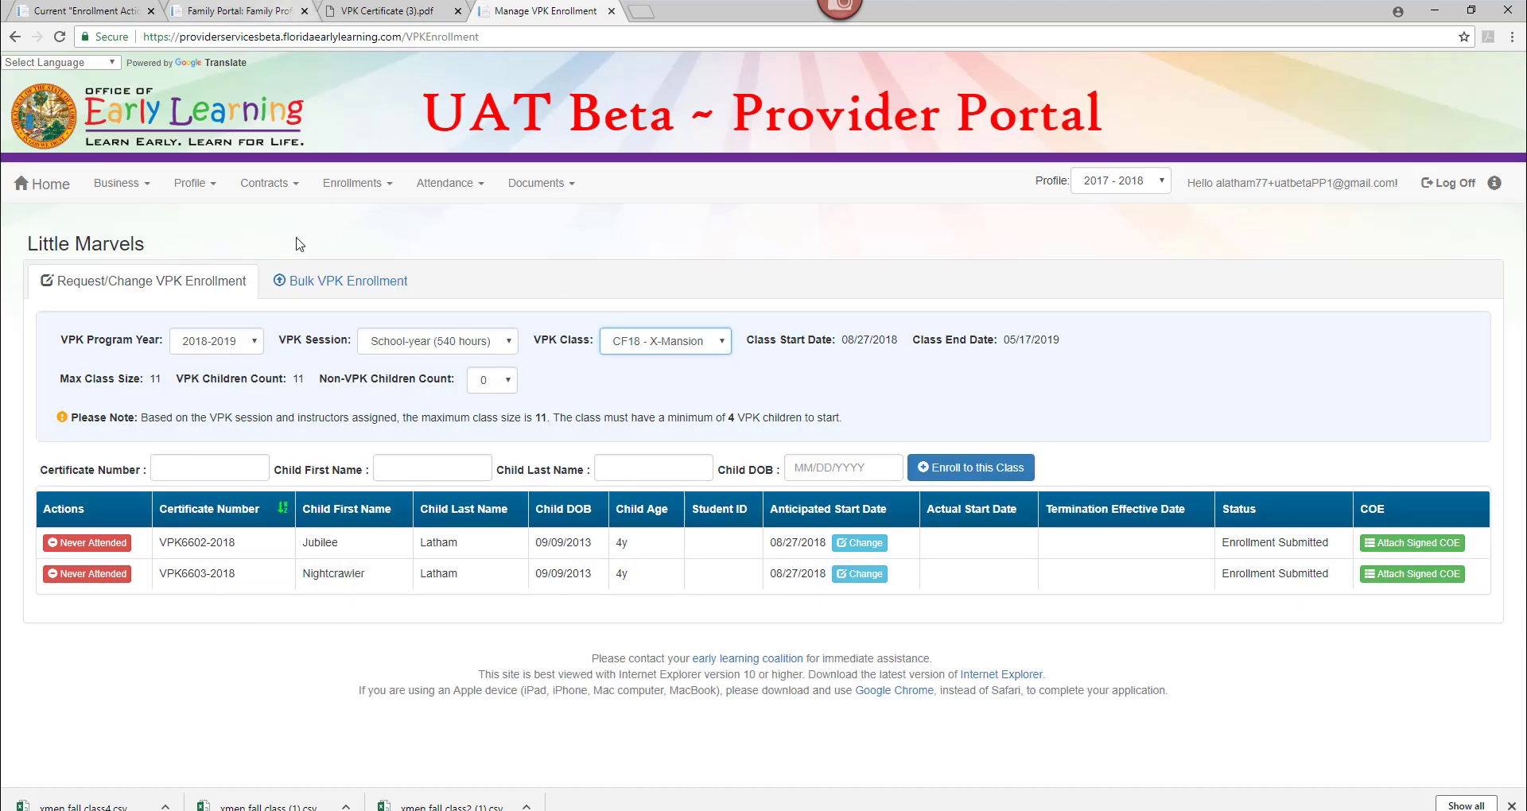
Download the CSV file template from Bulk VPK Enrollment and open it in Excel.
left_click(315, 296)
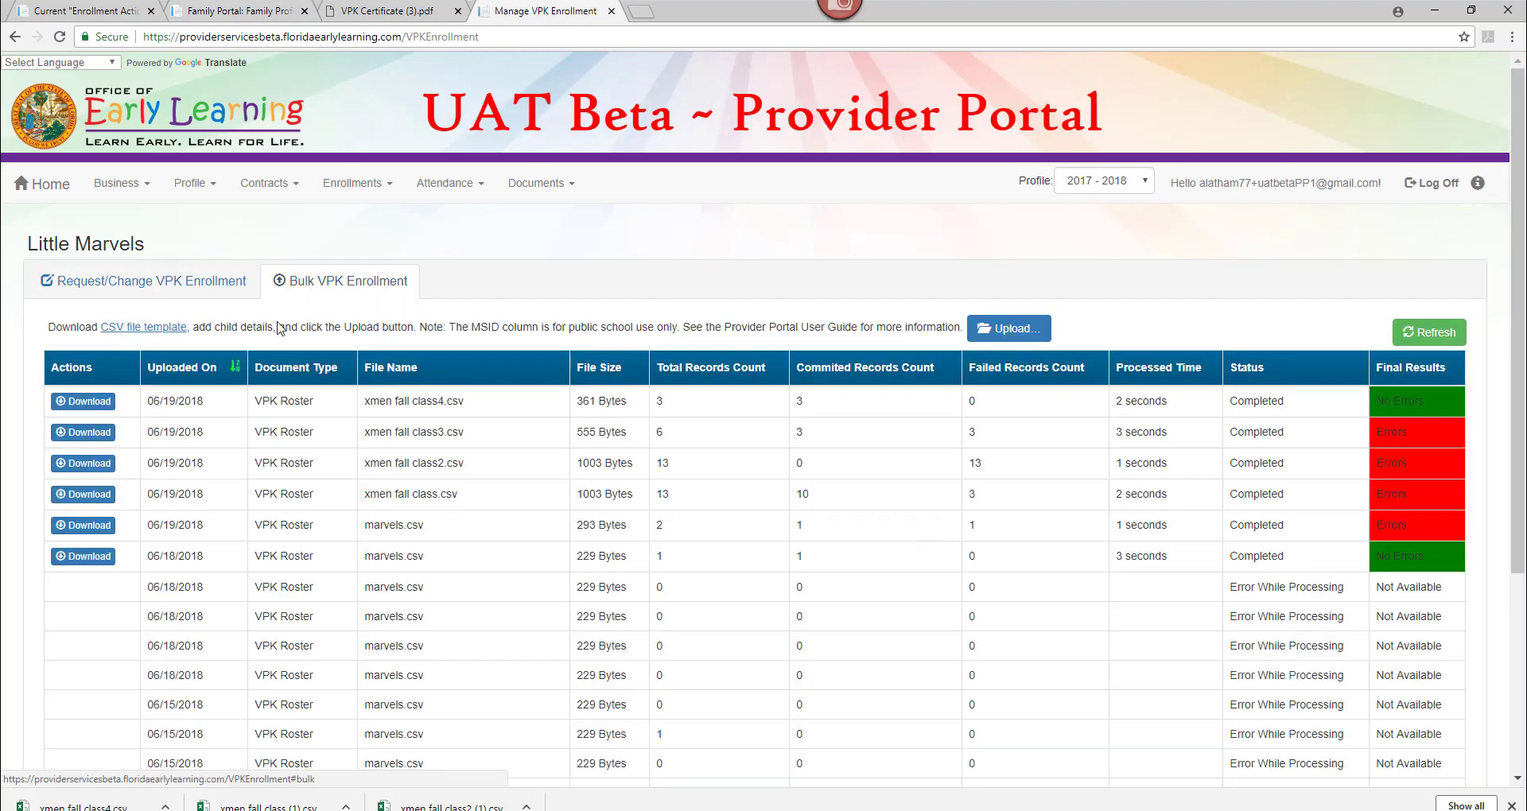
left_click(161, 332)
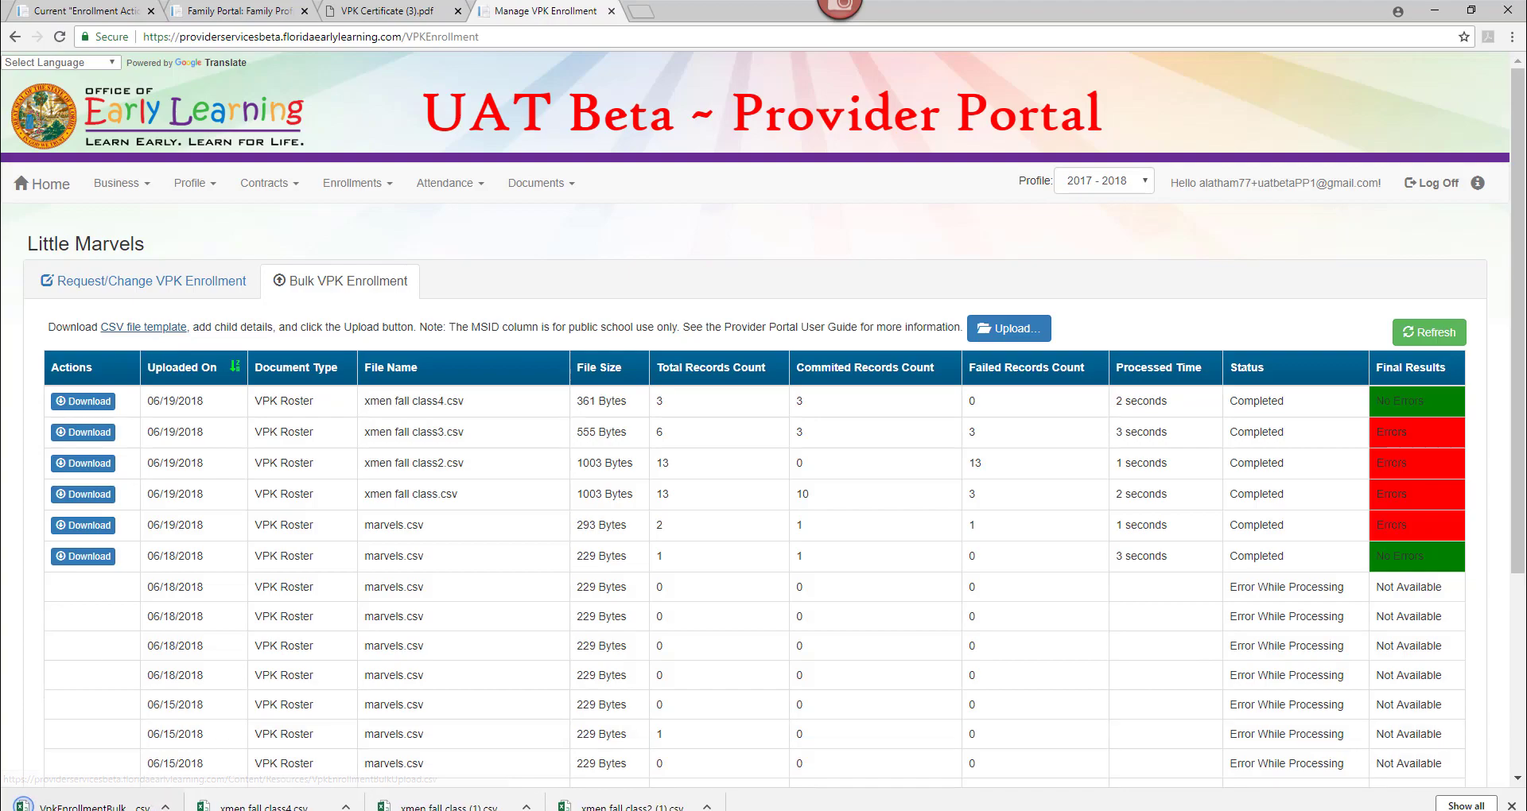
left_click(73, 807)
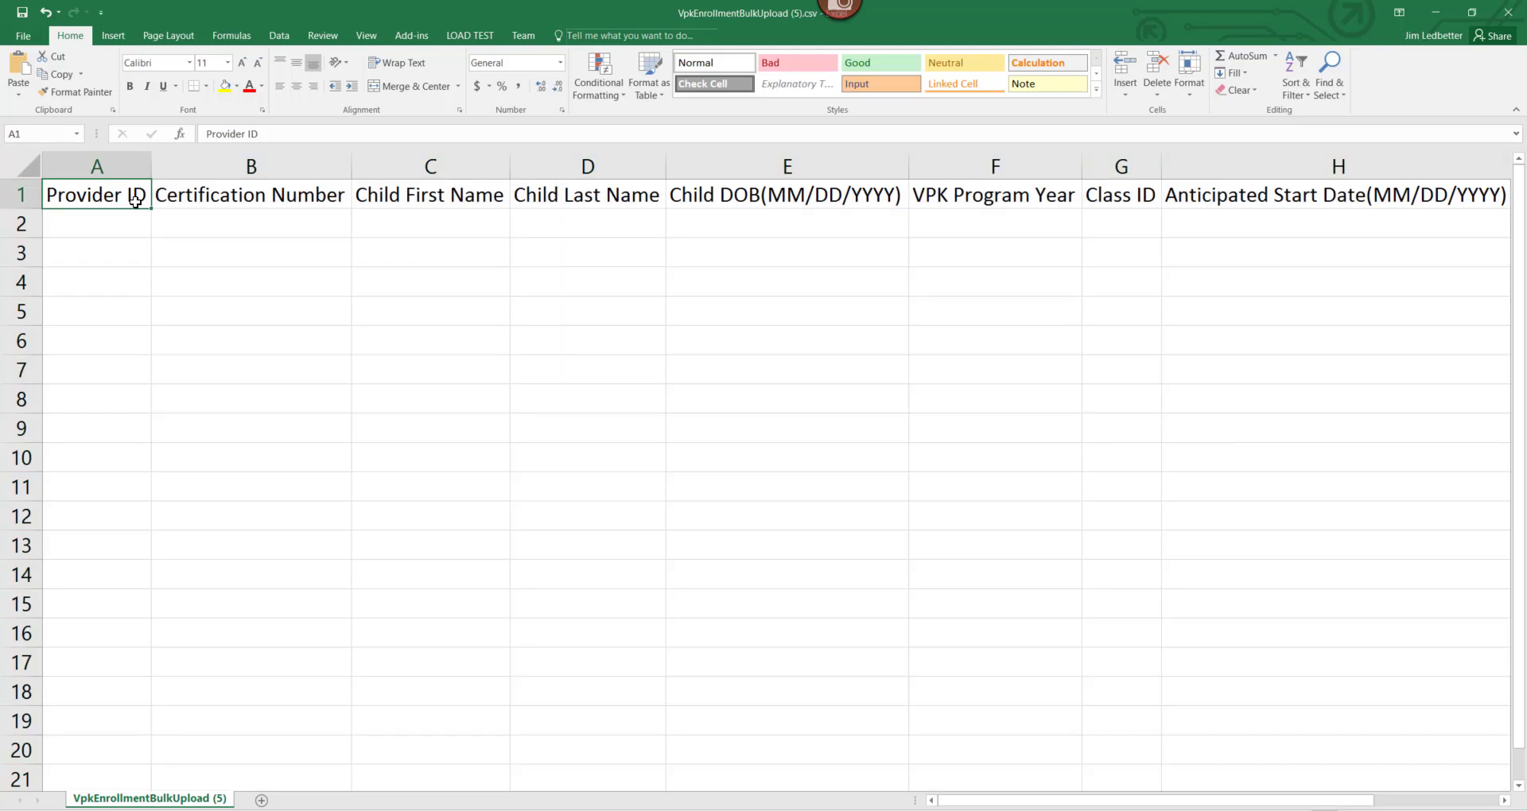
Review the template's columns from Certification Number through Anticipated Start Date, then close it.
key("Right")
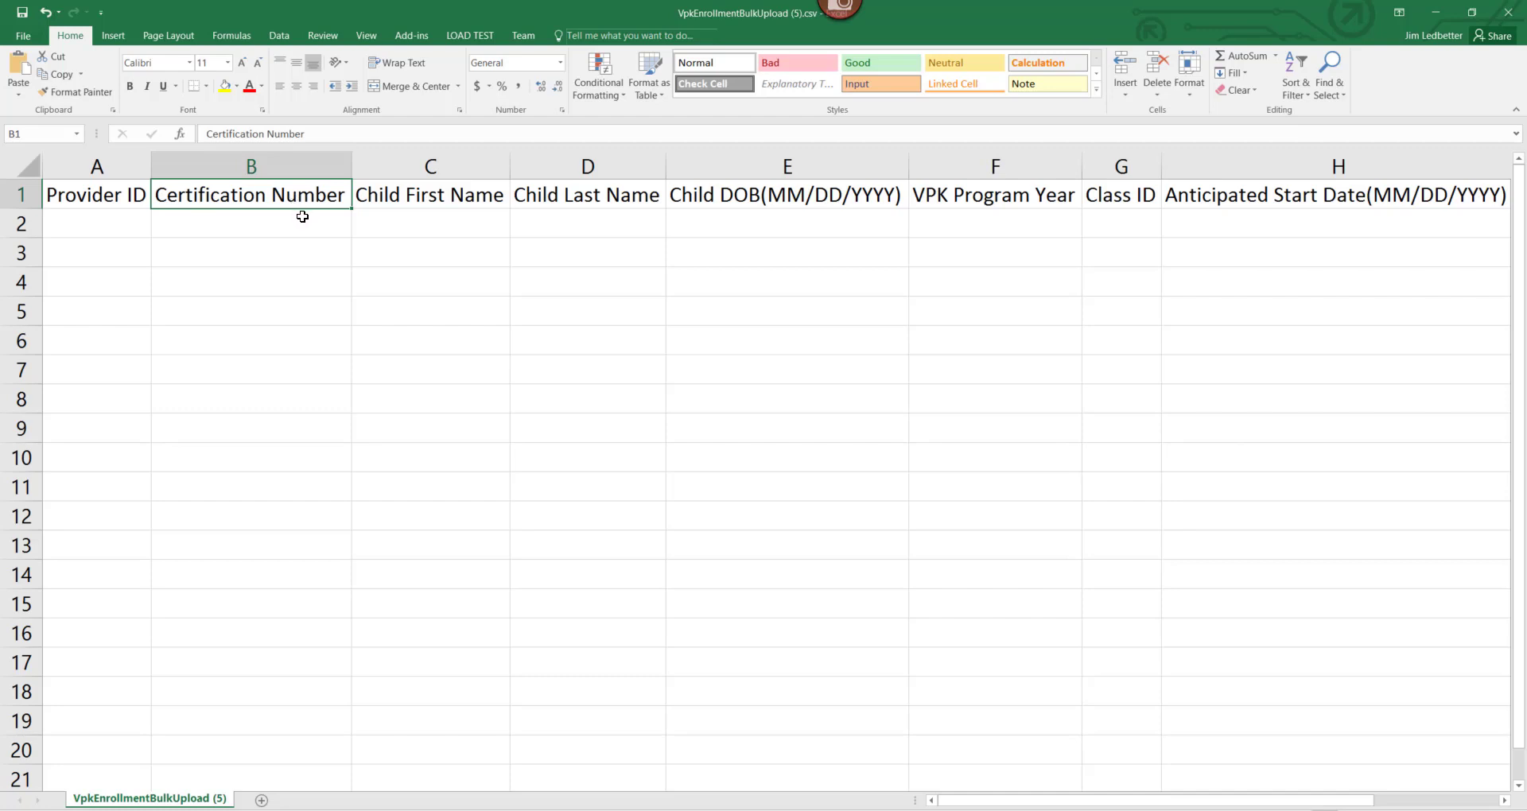
left_click(478, 225)
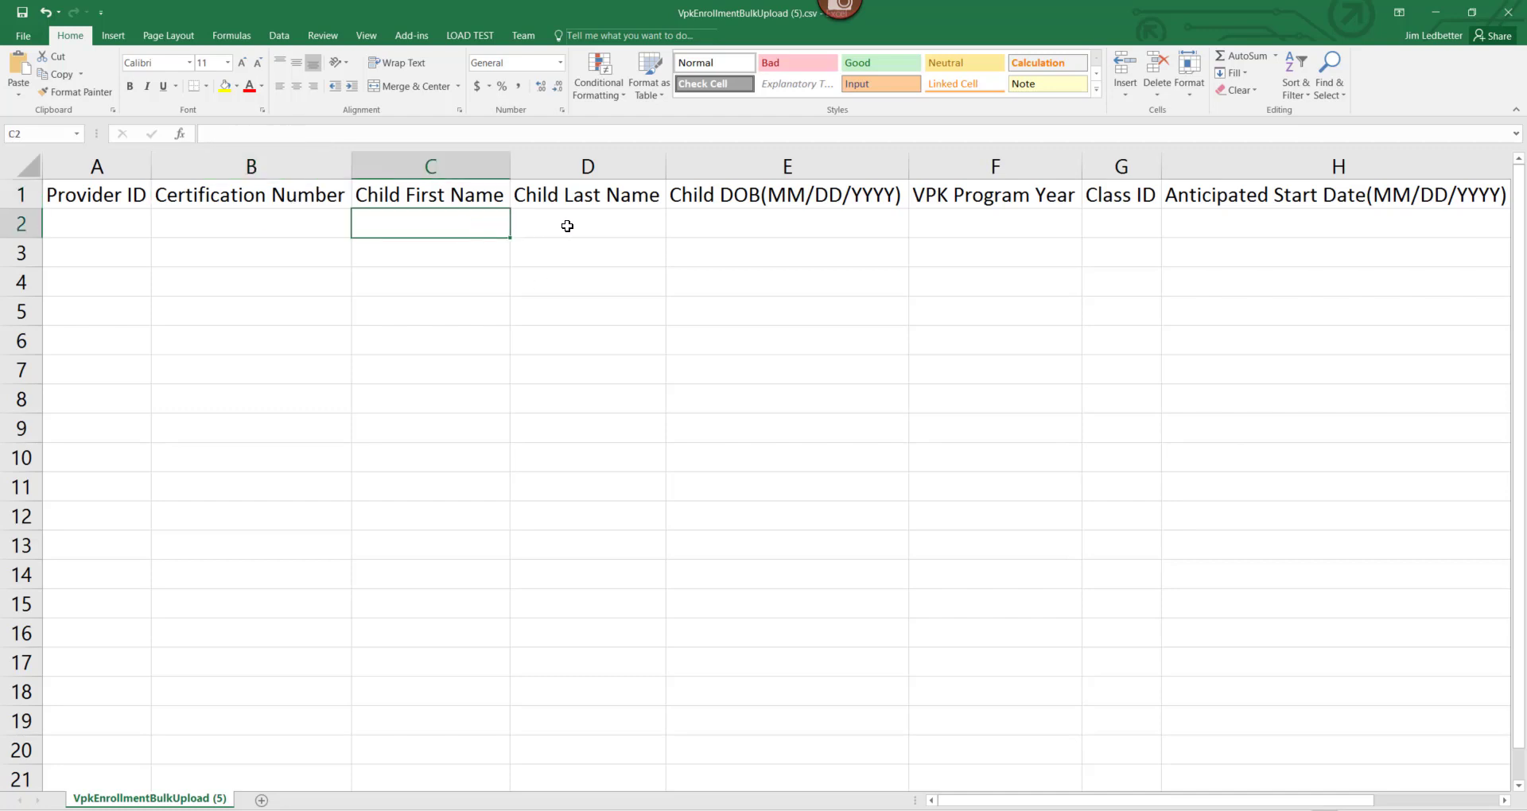
left_click(587, 223)
left_click(740, 225)
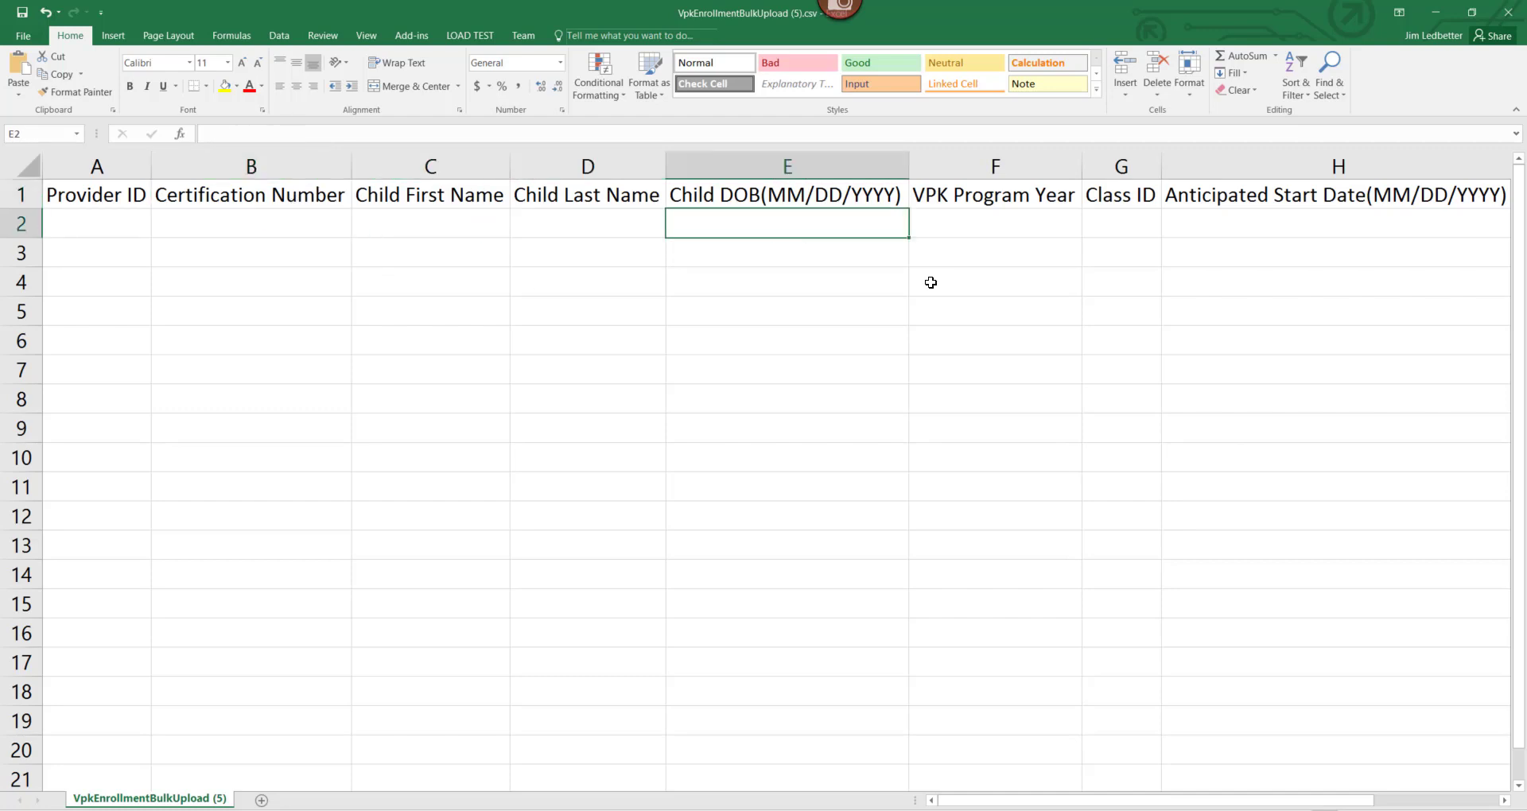
left_click(958, 228)
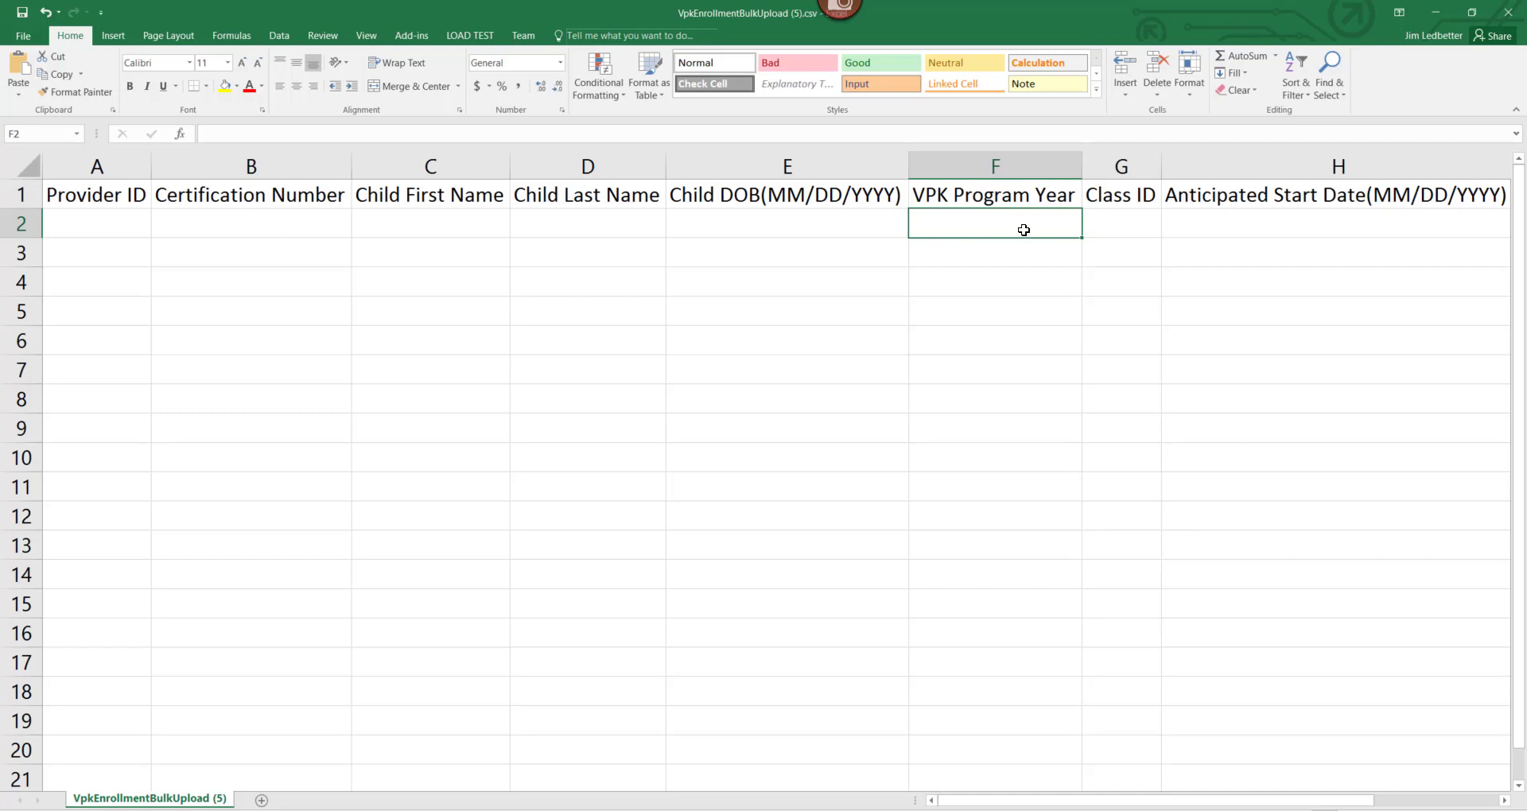
left_click(1112, 232)
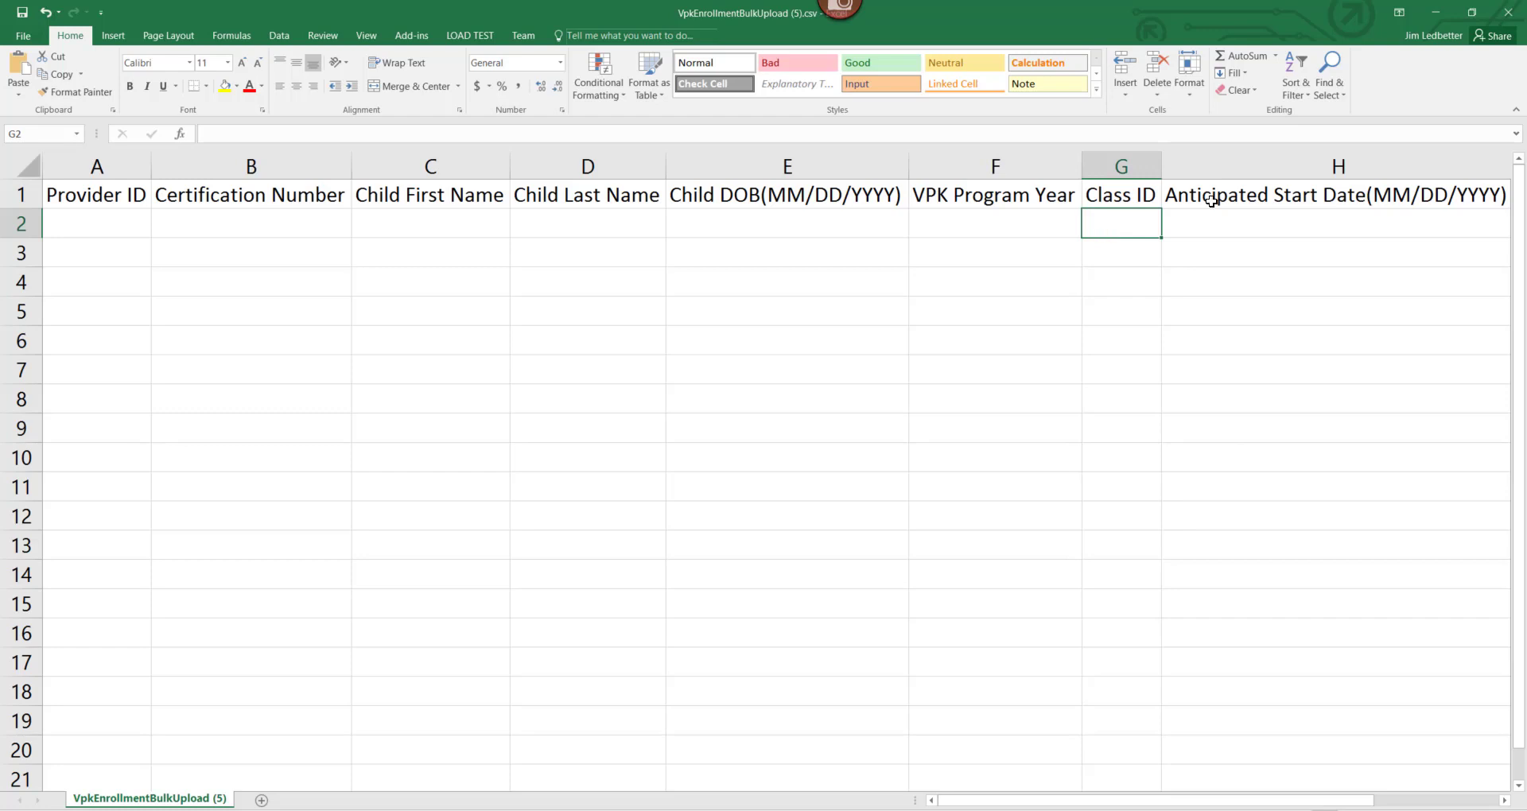
left_click(1226, 221)
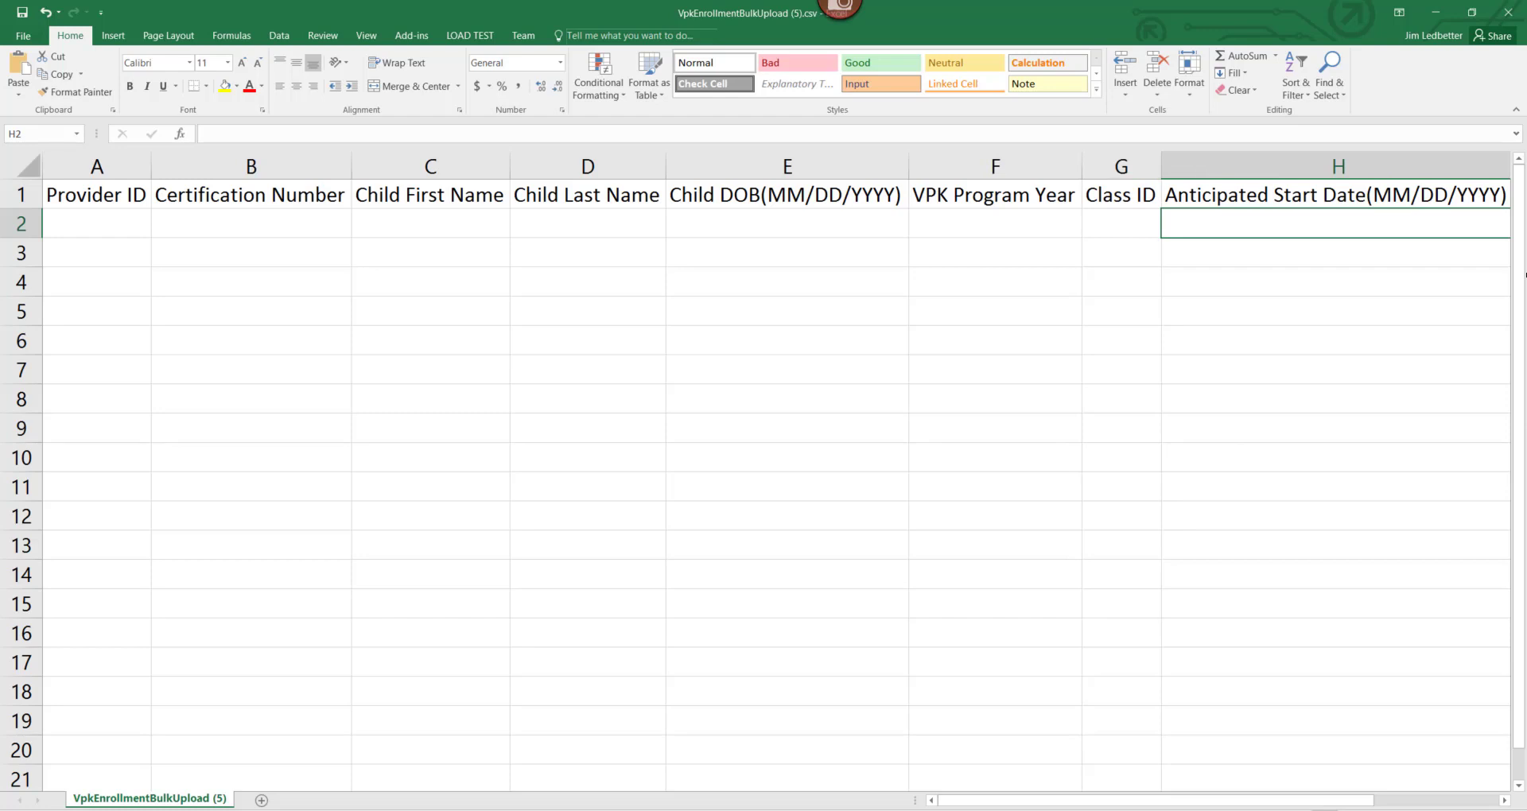
left_click(1514, 21)
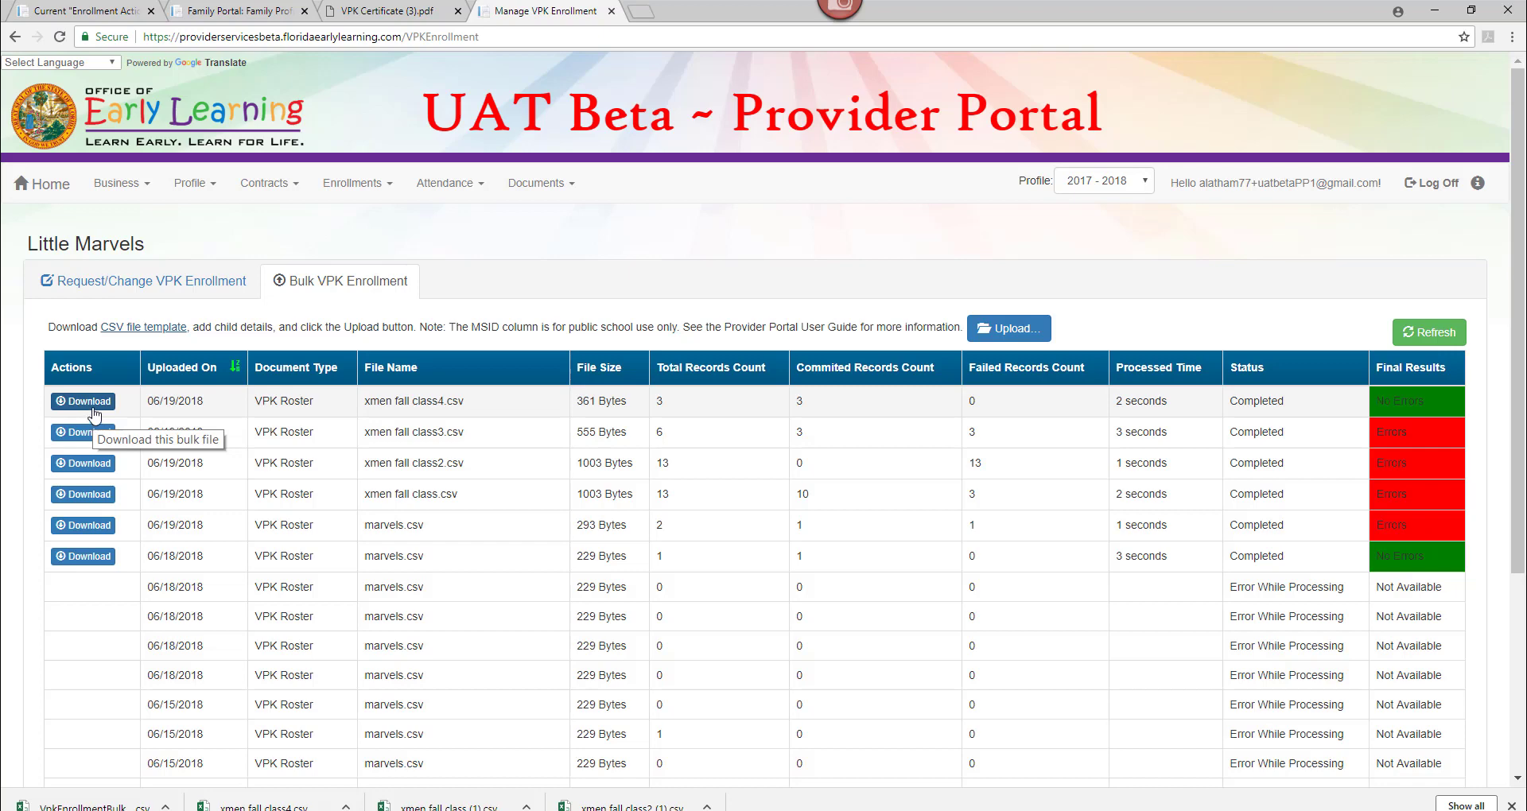
Go back to the Request/Change VPK Enrollment view showing the CF18 - X-Mansion roster.
left_click(147, 280)
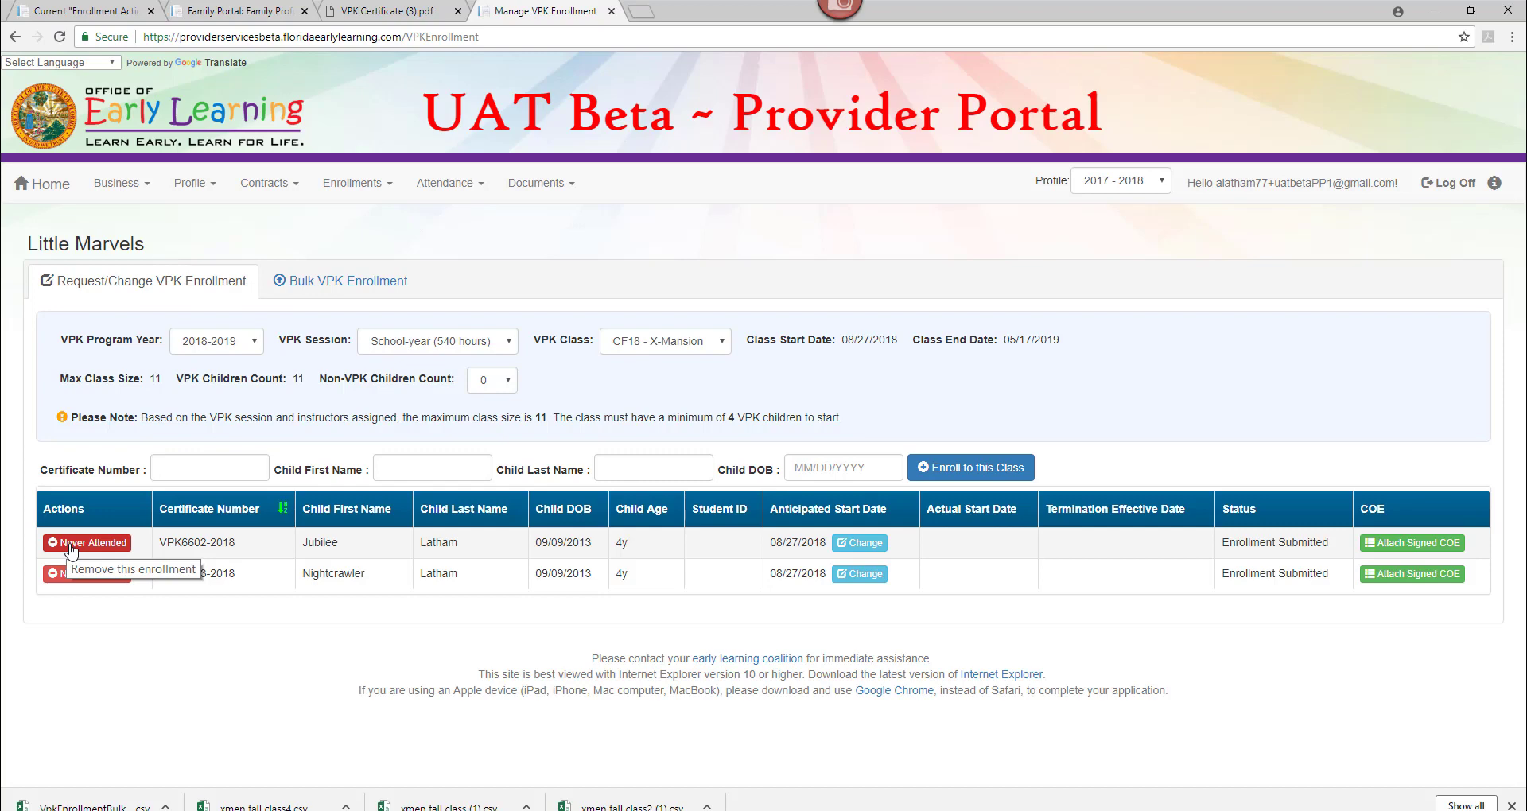
left_click(71, 548)
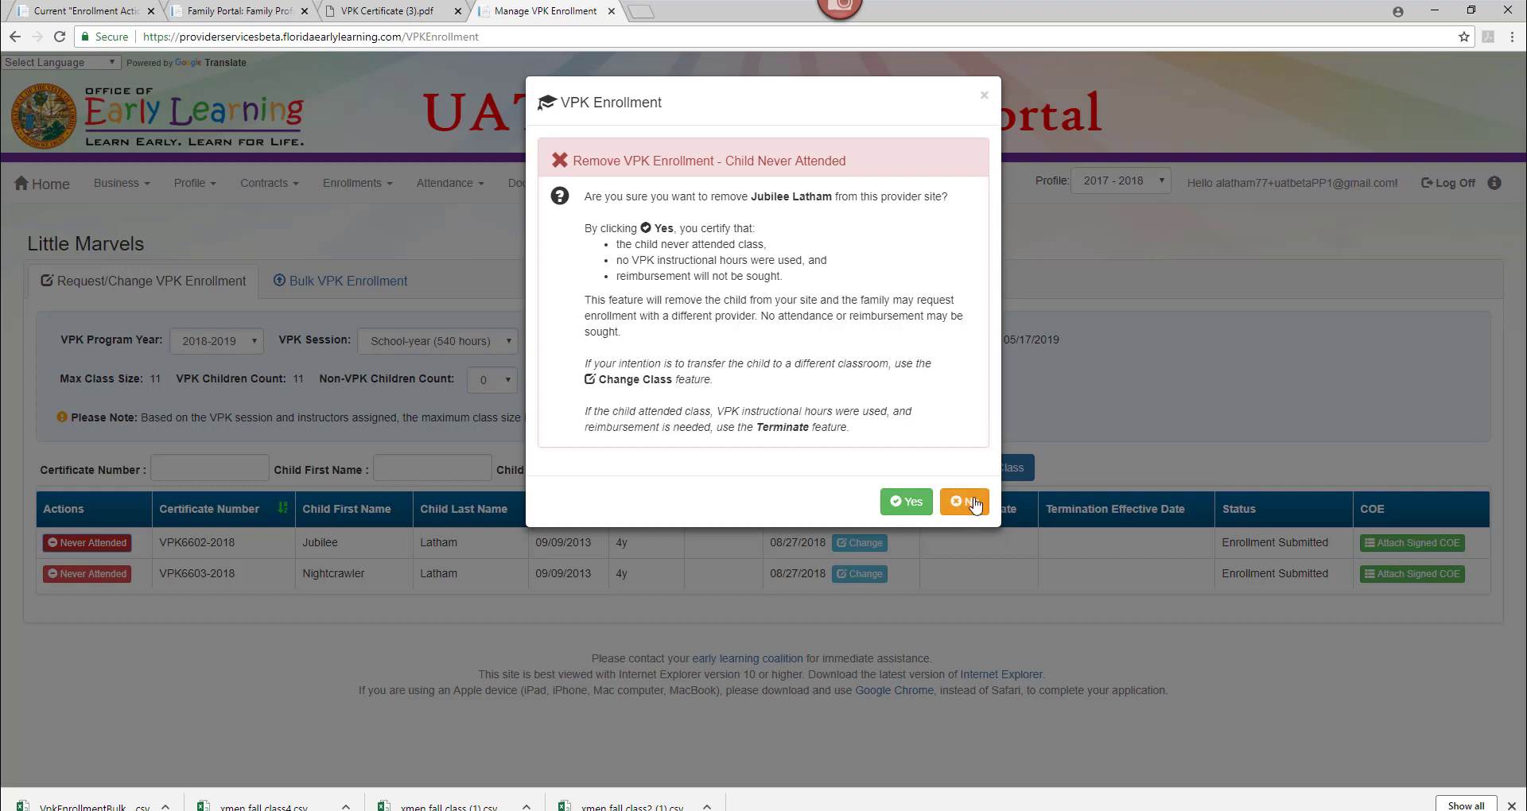
left_click(983, 96)
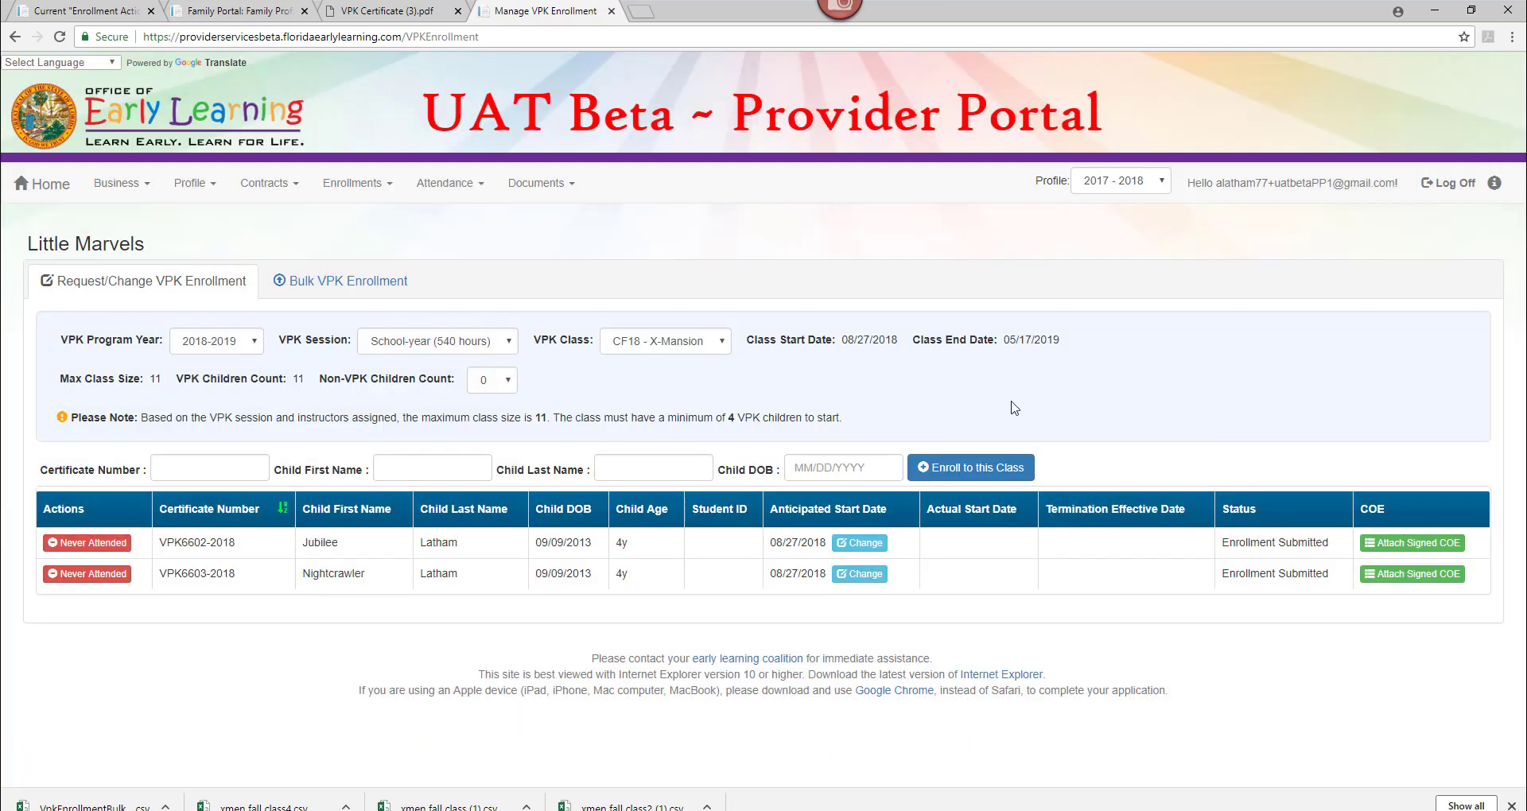